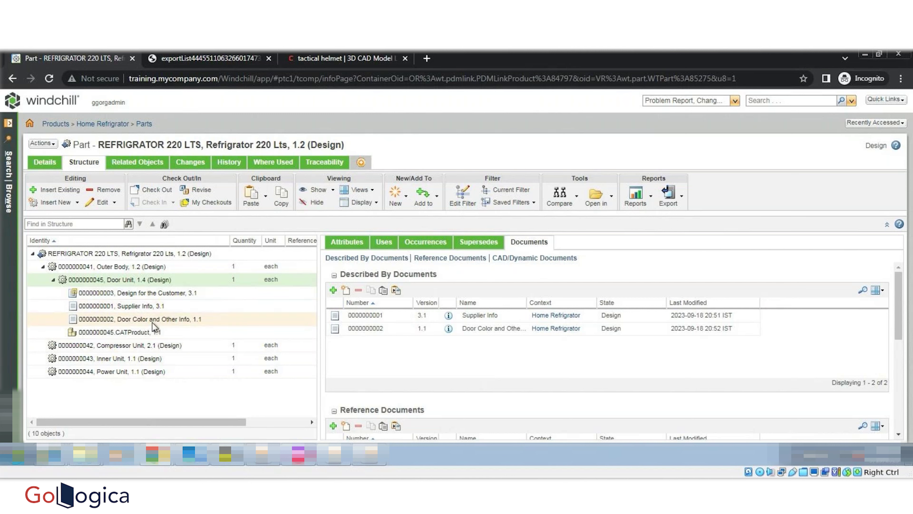
- Reload the REFRIGRATOR 220 LTS part page and expand Outer Body in its structure
{"action": "left_click", "coordinate": [114, 254]}
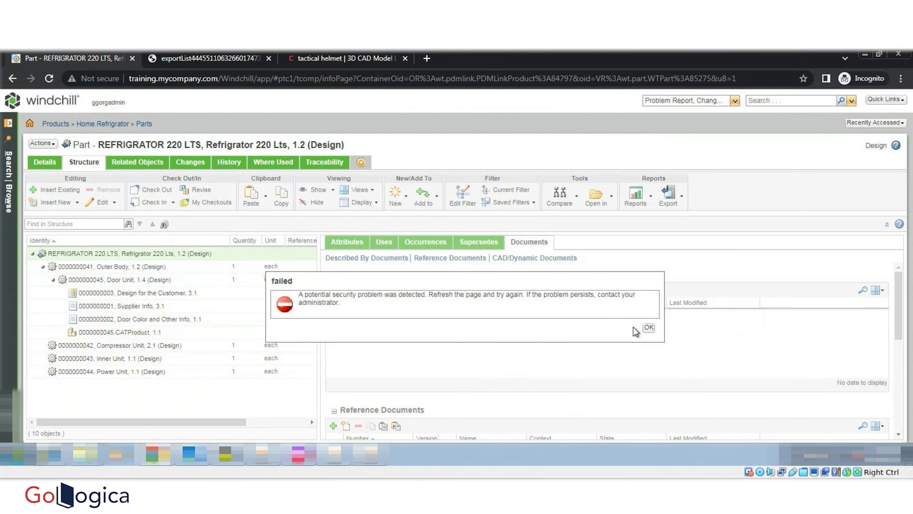
{"action": "left_click", "coordinate": [154, 454]}
{"action": "left_click", "coordinate": [168, 426]}
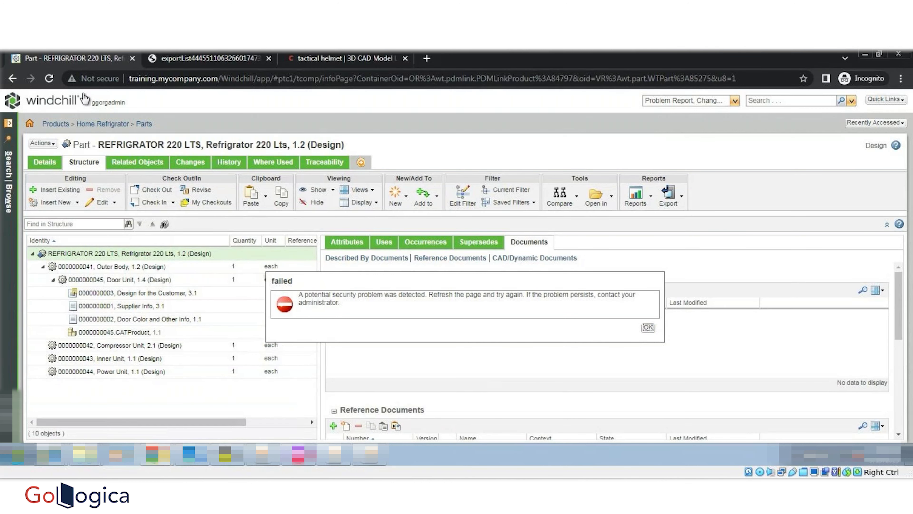
{"action": "left_click", "coordinate": [49, 78]}
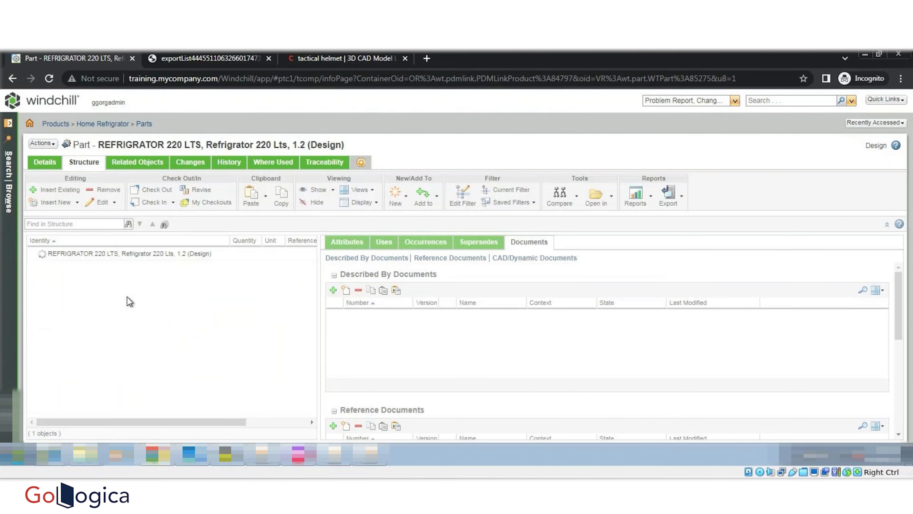
{"action": "left_click", "coordinate": [42, 266]}
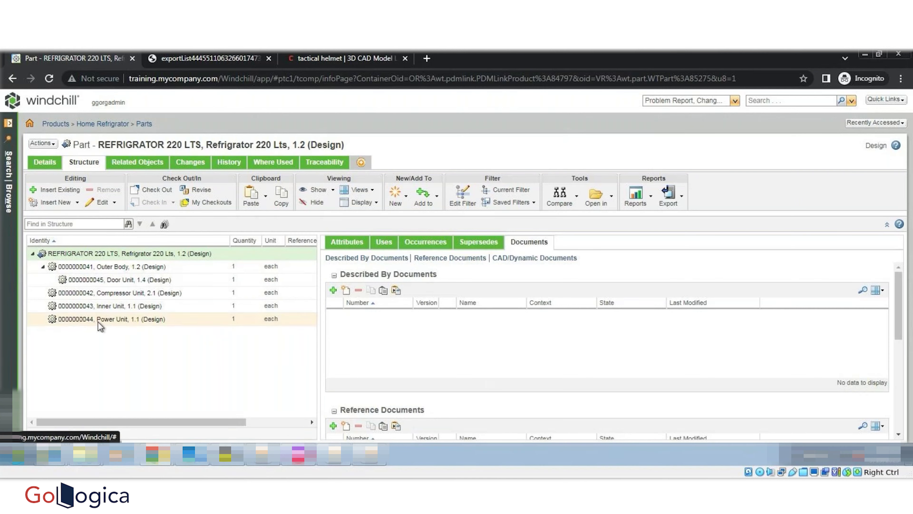
- Show all related information for every part in the refrigerator structure
{"action": "key", "text": "ctrl+a"}
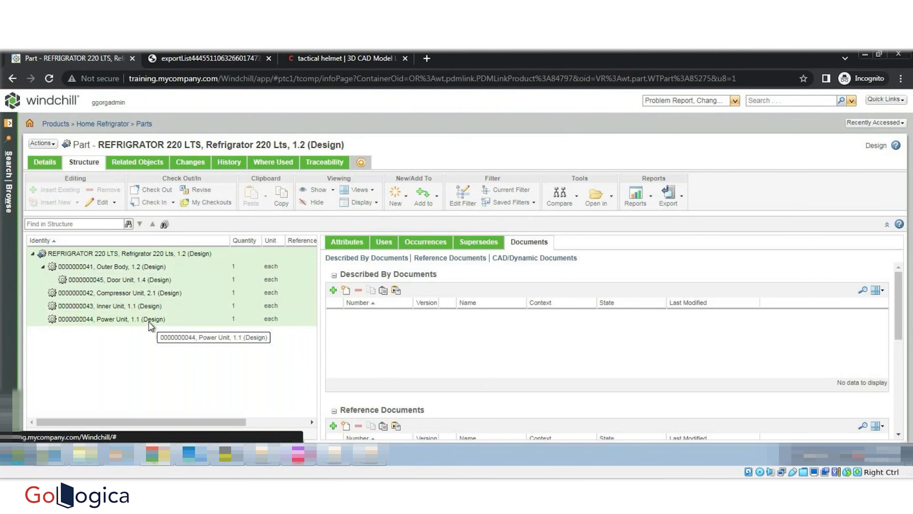
{"action": "left_click", "coordinate": [335, 190]}
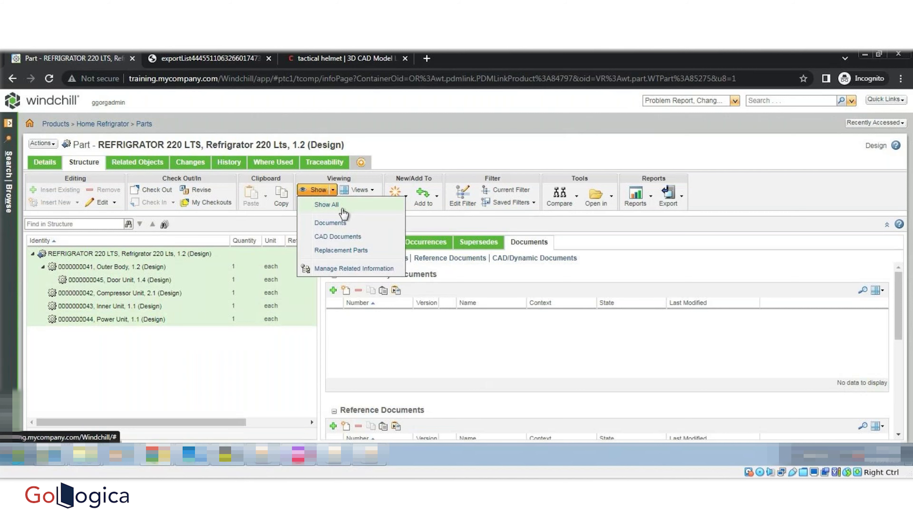
{"action": "left_click", "coordinate": [341, 208]}
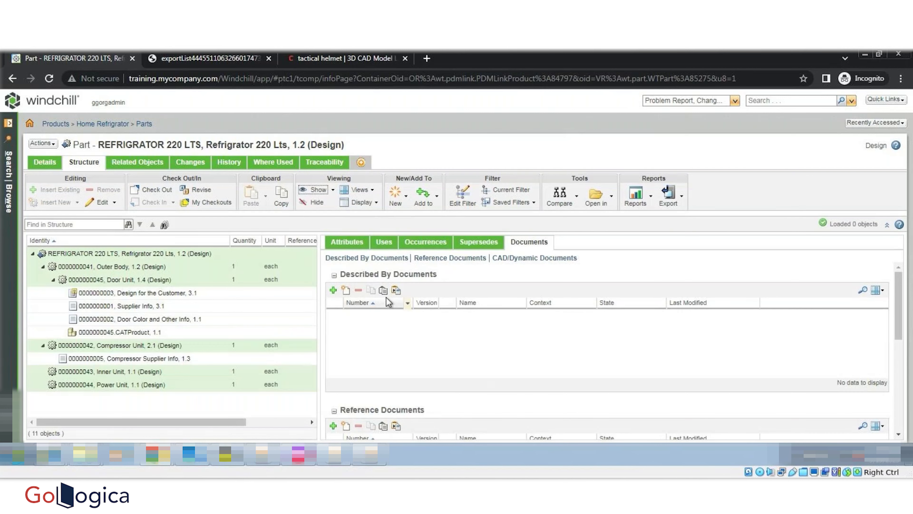
- View the reports available for the top-level REFRIGRATOR 220 LTS part, without running one
{"action": "left_click", "coordinate": [637, 196]}
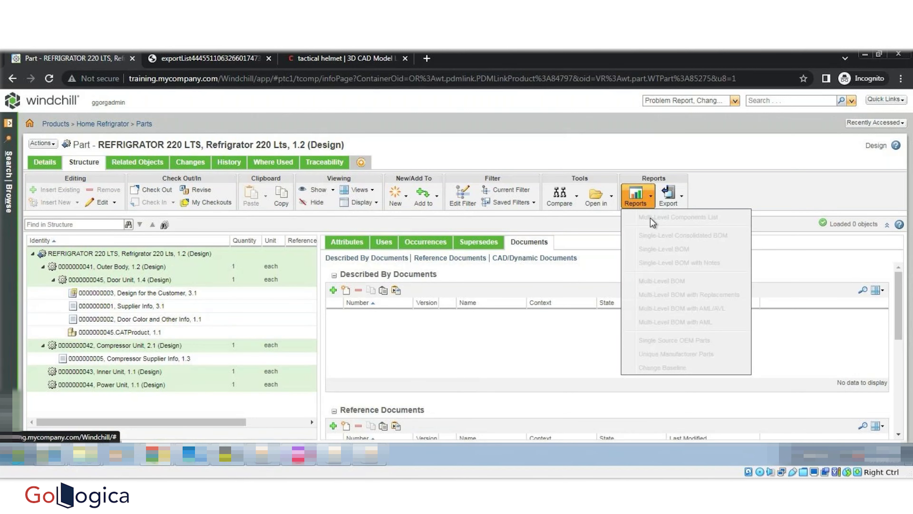
{"action": "left_click", "coordinate": [135, 254]}
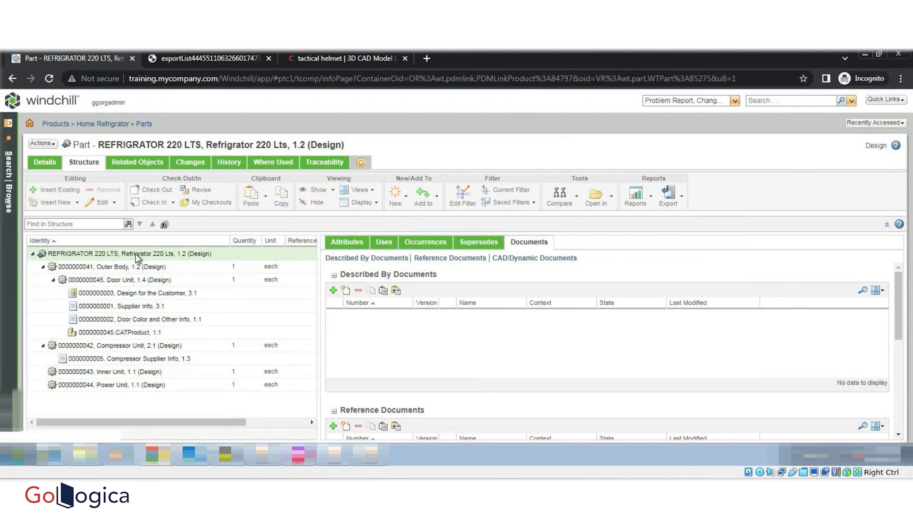
{"action": "left_click", "coordinate": [651, 201]}
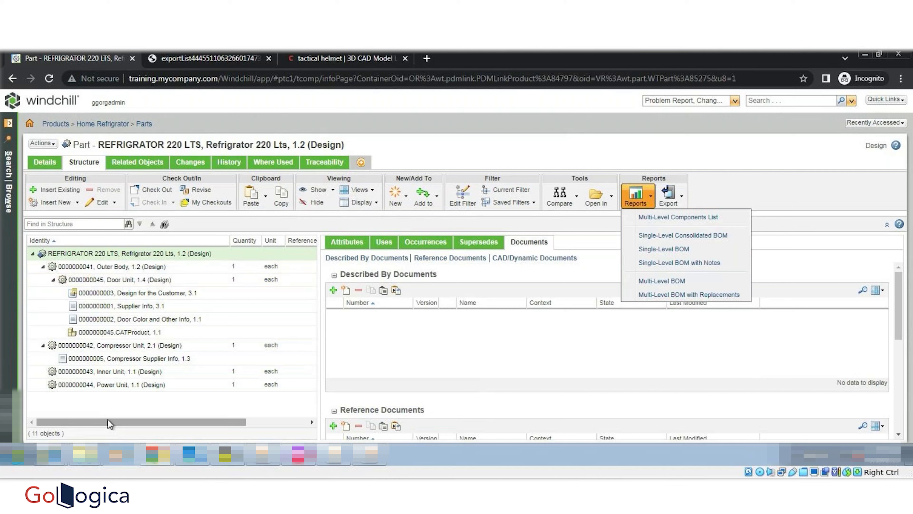
{"action": "left_click", "coordinate": [116, 408]}
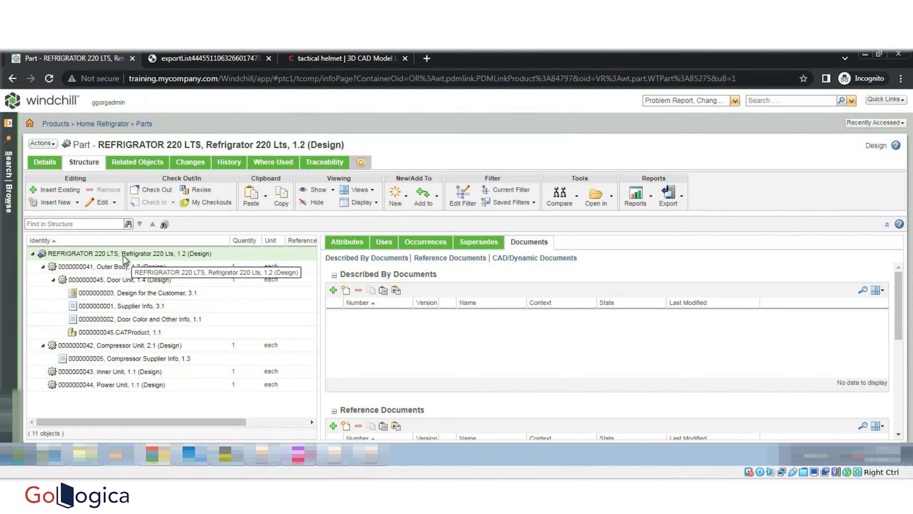
- Go through the Outer Body, Door Unit, Compressor Unit, Inner Unit and Power Unit to check their attached documents
{"action": "left_click", "coordinate": [113, 268]}
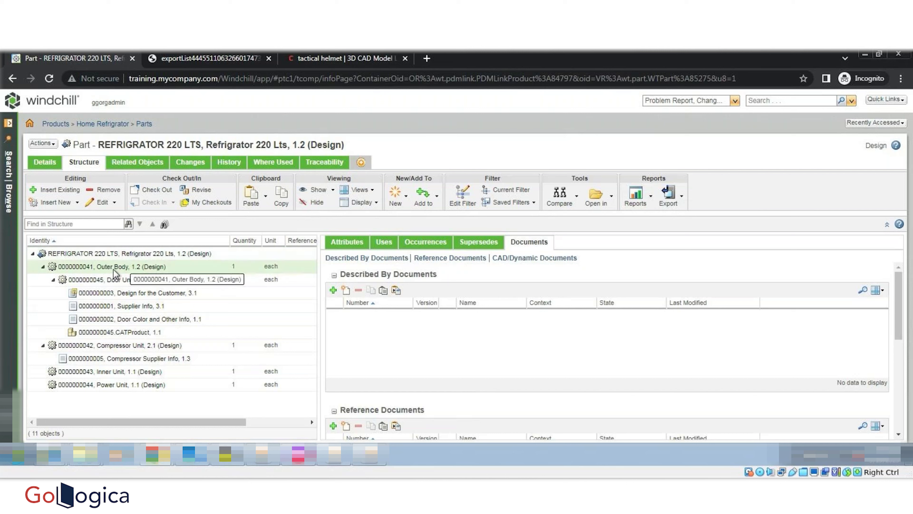
{"action": "left_click", "coordinate": [115, 282]}
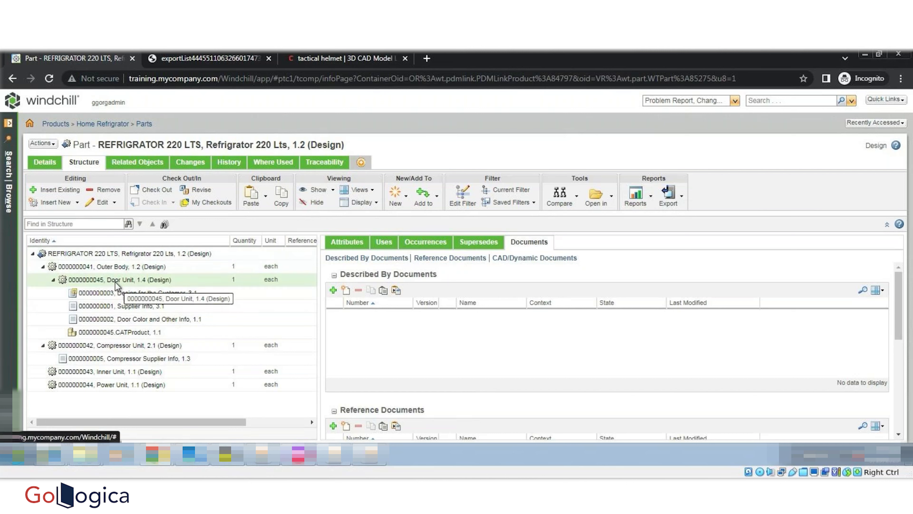
{"action": "left_click", "coordinate": [109, 347]}
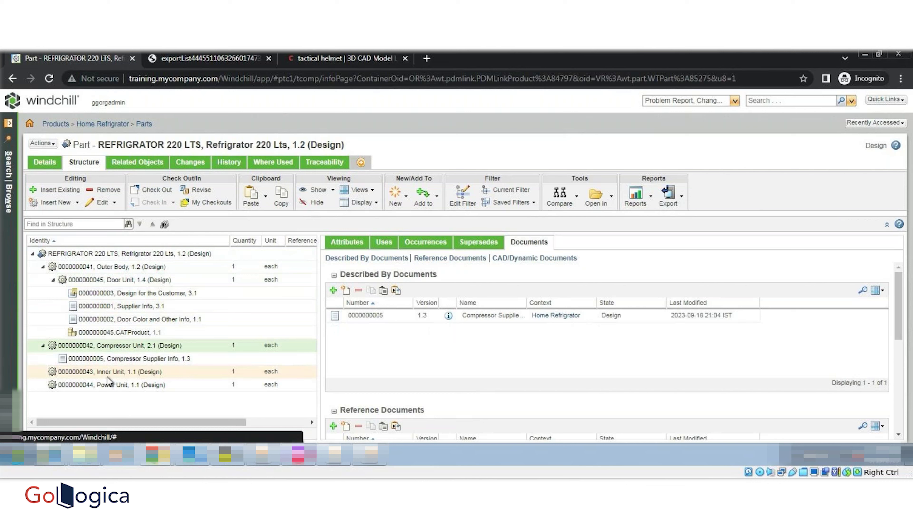
{"action": "left_click", "coordinate": [107, 375]}
{"action": "left_click", "coordinate": [112, 387]}
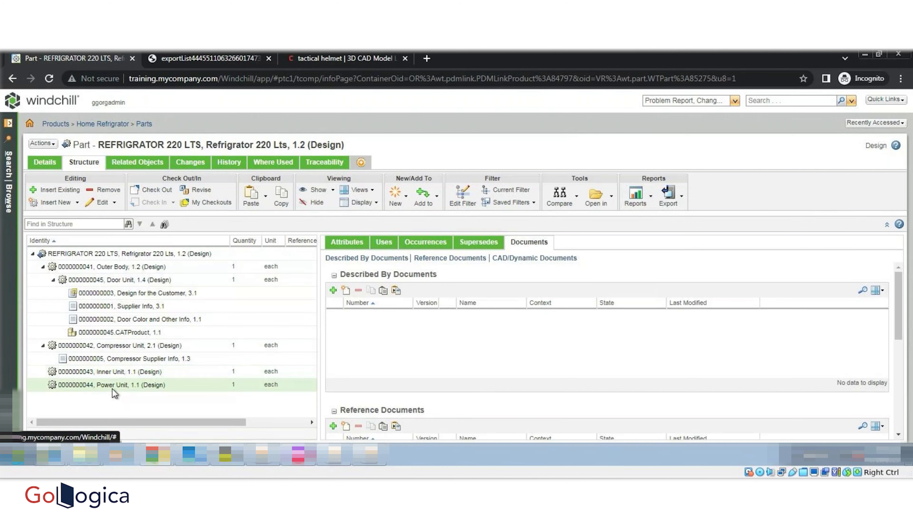
- View the Power Unit's common attributes in the edit dialog and close it without changes
{"action": "right_click", "coordinate": [114, 383]}
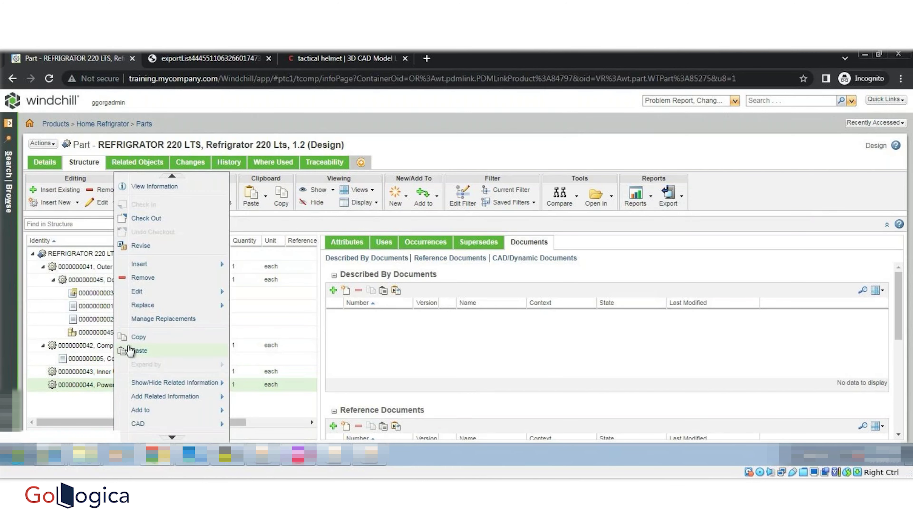
{"action": "mouse_move", "coordinate": [164, 291]}
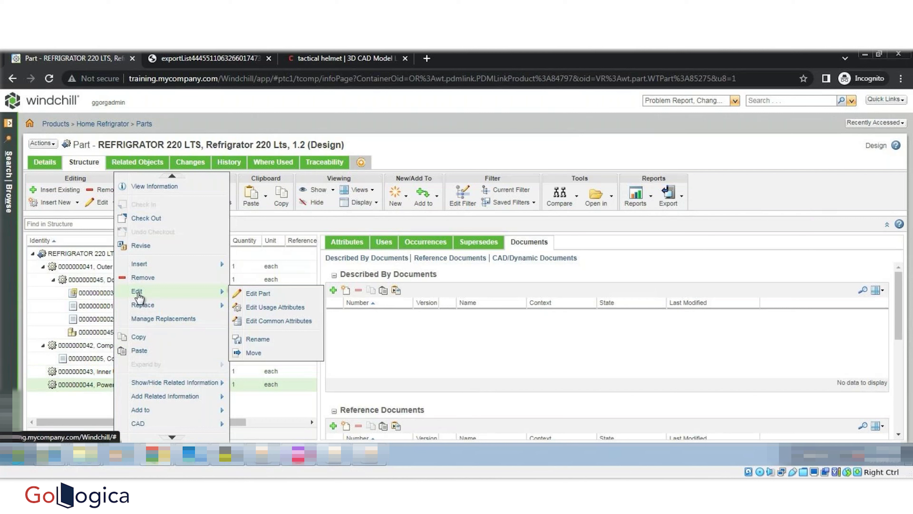
{"action": "left_click", "coordinate": [277, 322]}
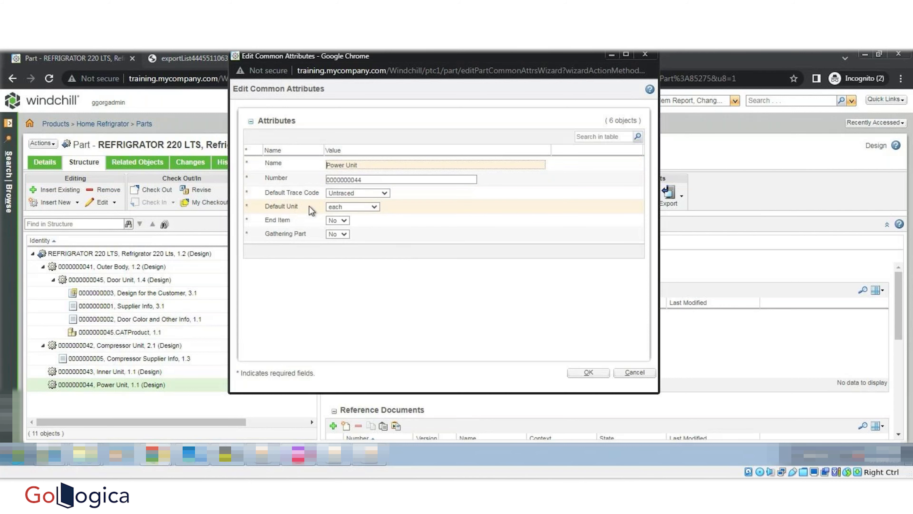
{"action": "left_click", "coordinate": [626, 372]}
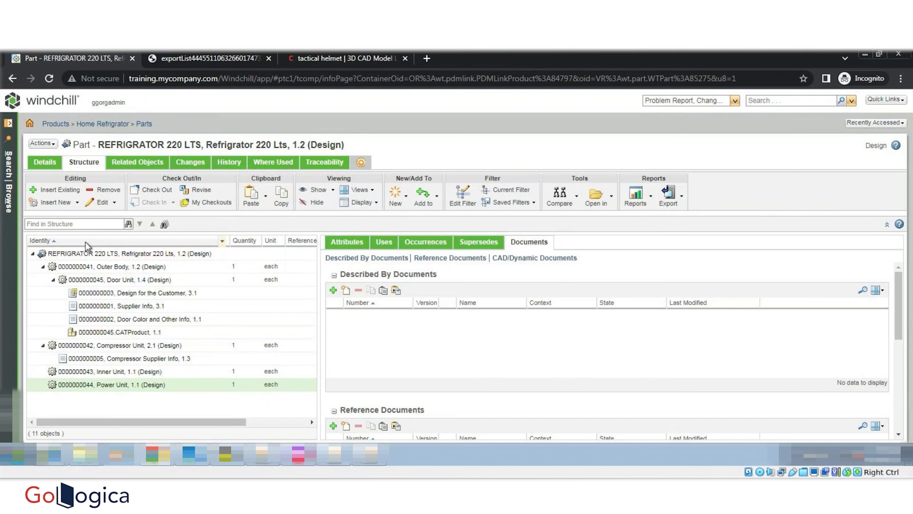
- Compare the documents describing the Compressor Unit, Power Unit and Door Unit
{"action": "left_click", "coordinate": [103, 344]}
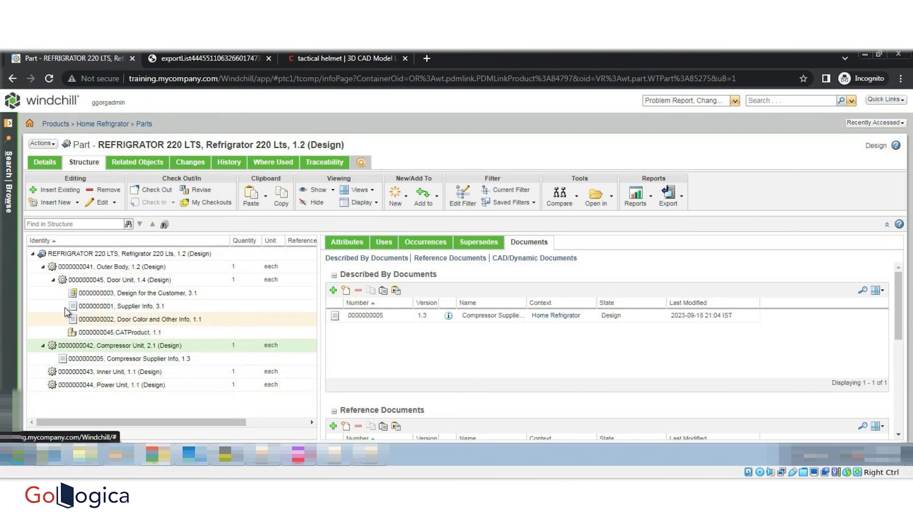
{"action": "right_click", "coordinate": [71, 268]}
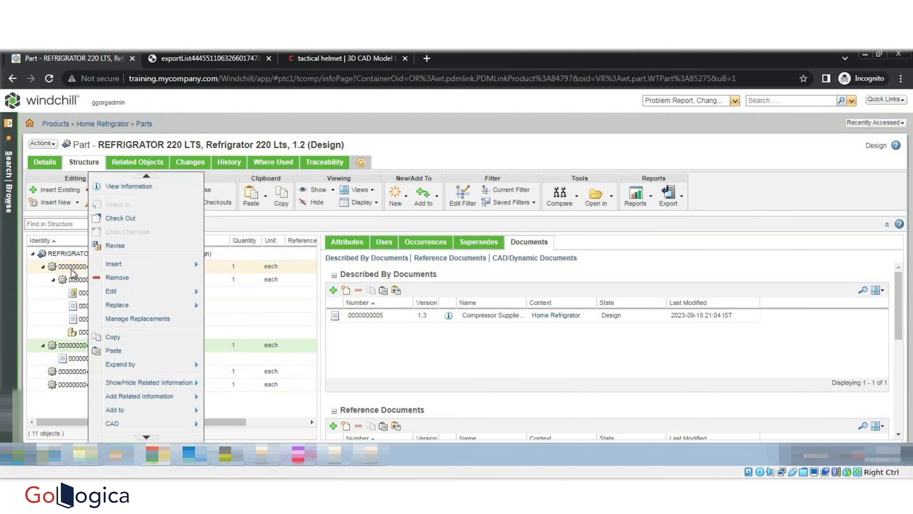
{"action": "left_click", "coordinate": [70, 269]}
{"action": "left_click", "coordinate": [108, 386]}
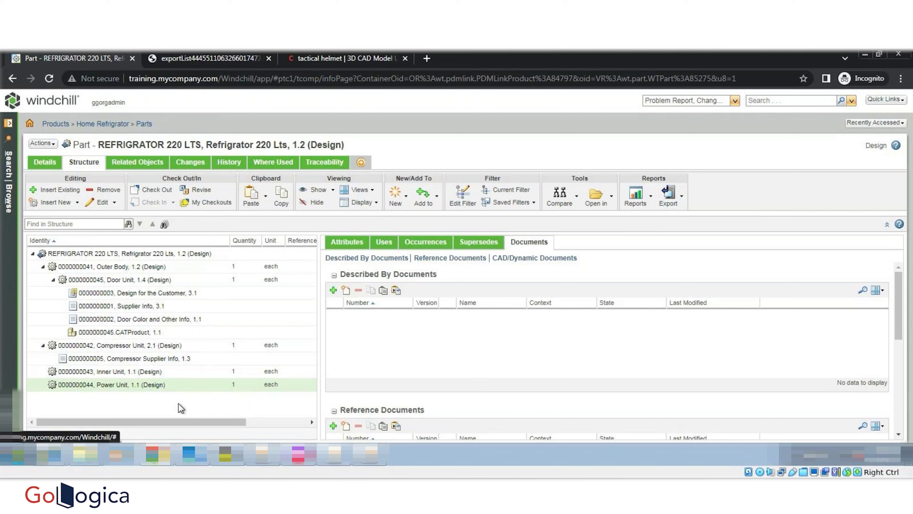
{"action": "left_click", "coordinate": [113, 279]}
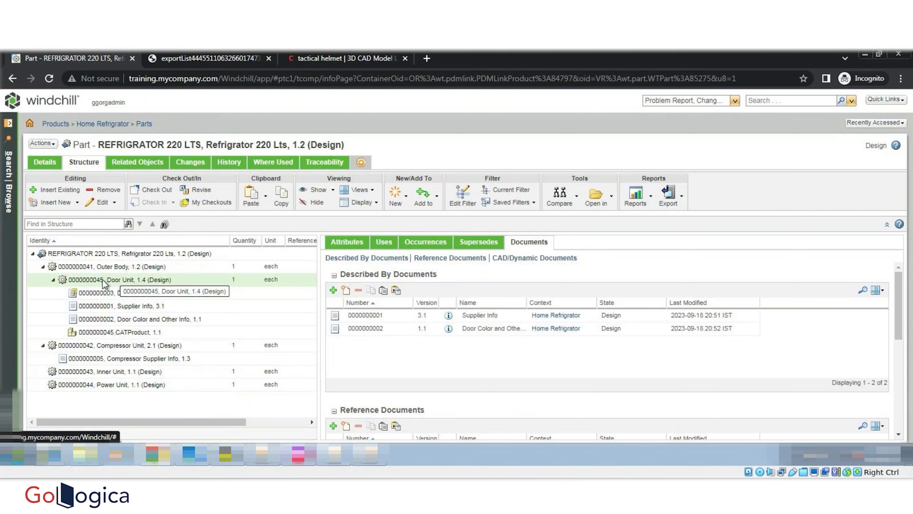
- Review the refrigerator part's general and system details, including its life cycle state, and return to its structure
{"action": "left_click", "coordinate": [40, 163]}
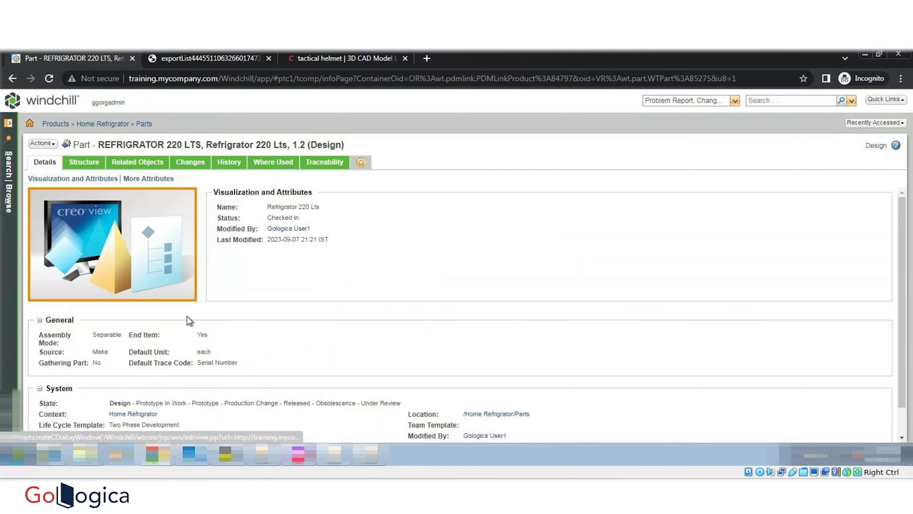
{"action": "scroll", "coordinate": [187, 317], "scroll_direction": "down", "scroll_amount": 1}
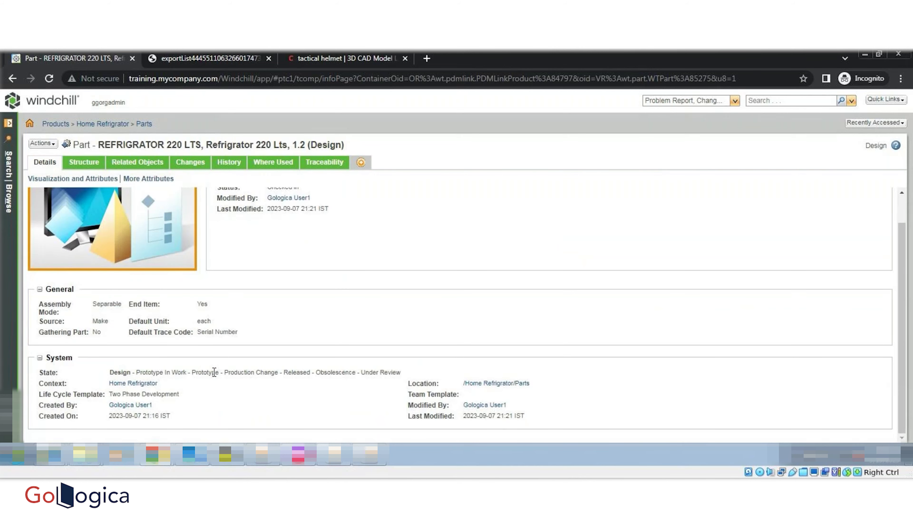
{"action": "left_click", "coordinate": [84, 162]}
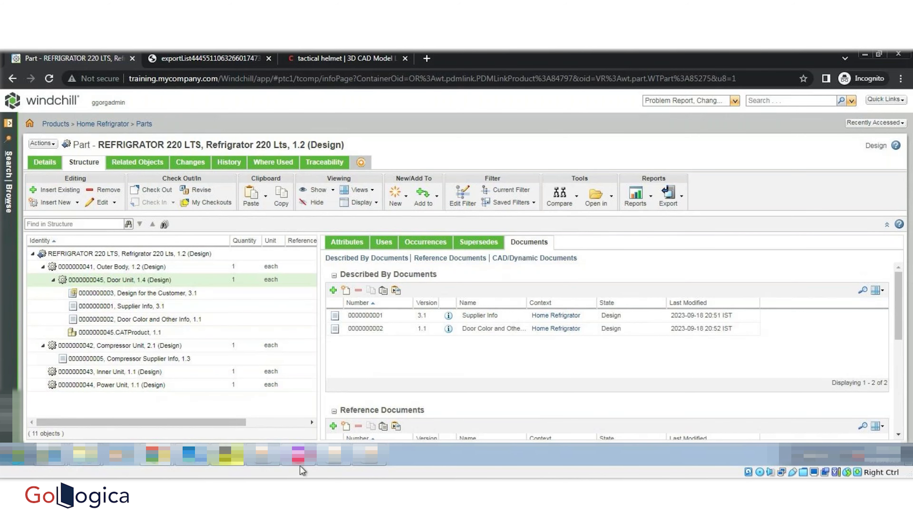
- Switch to Part Structure.xlsx in WPS Office and examine the Inner Unit's Racks and their level 3 parts
{"action": "left_click", "coordinate": [298, 456]}
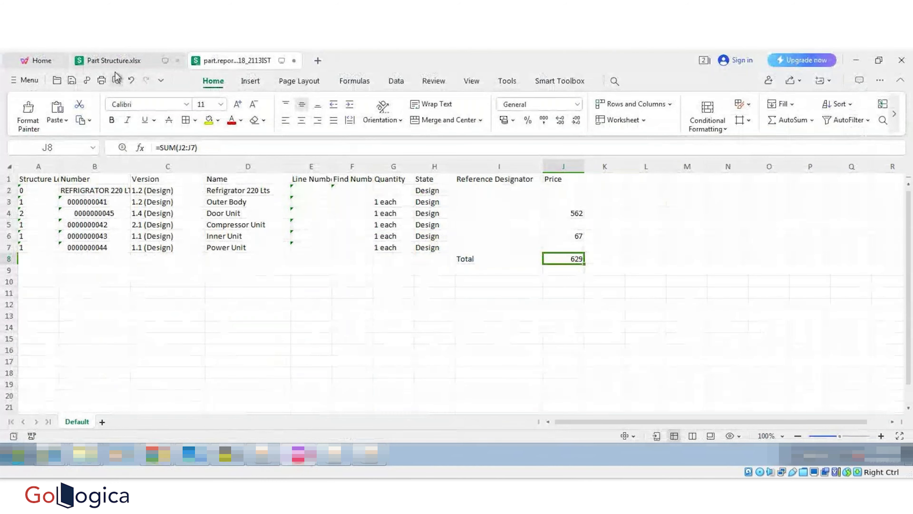
{"action": "left_click", "coordinate": [119, 61]}
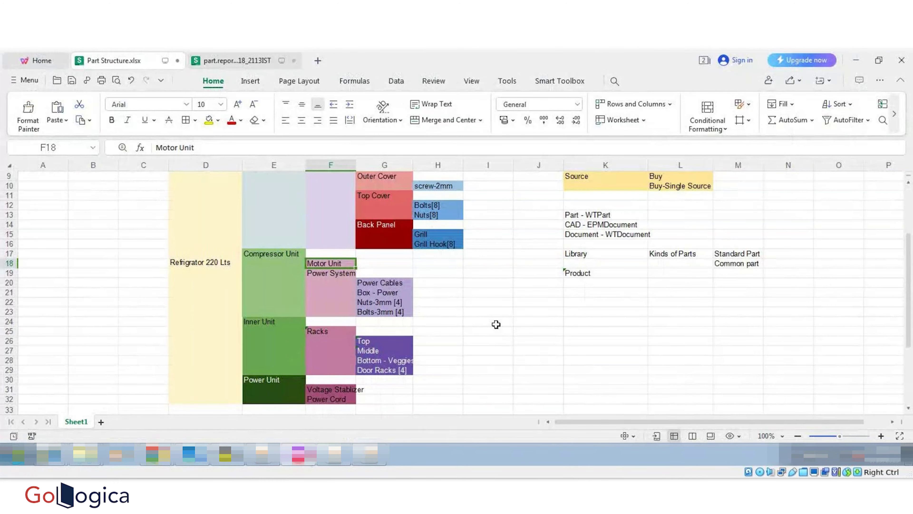
{"action": "scroll", "coordinate": [496, 324], "scroll_direction": "down", "scroll_amount": 3}
{"action": "left_click", "coordinate": [318, 245]}
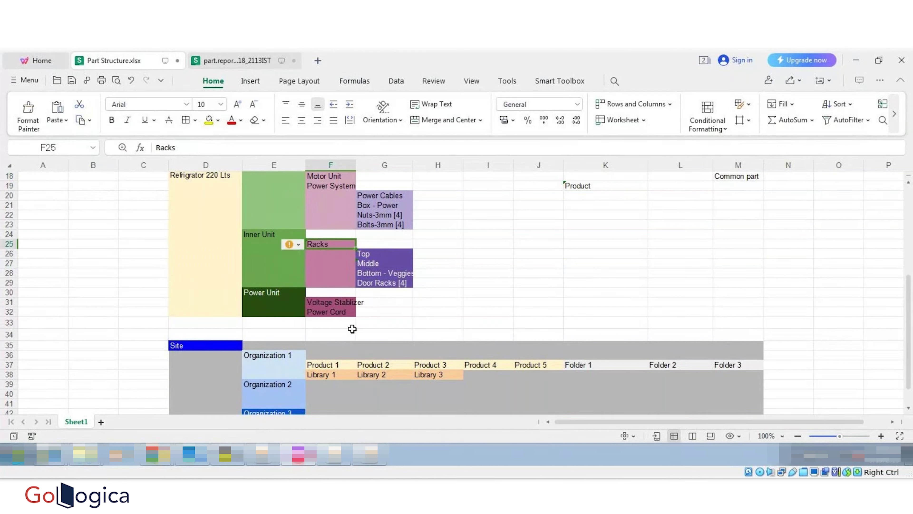
{"action": "left_click", "coordinate": [376, 264]}
{"action": "left_click", "coordinate": [387, 274]}
{"action": "left_click", "coordinate": [394, 284]}
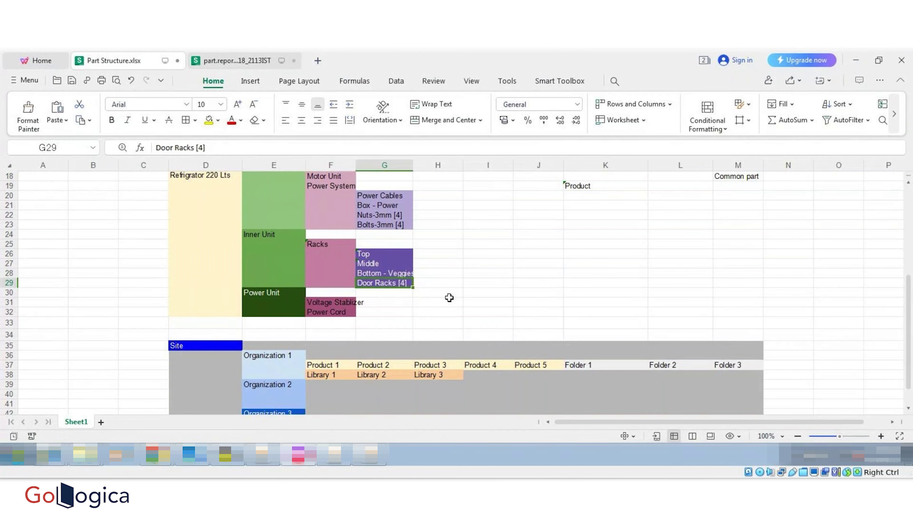
{"action": "left_click", "coordinate": [374, 263]}
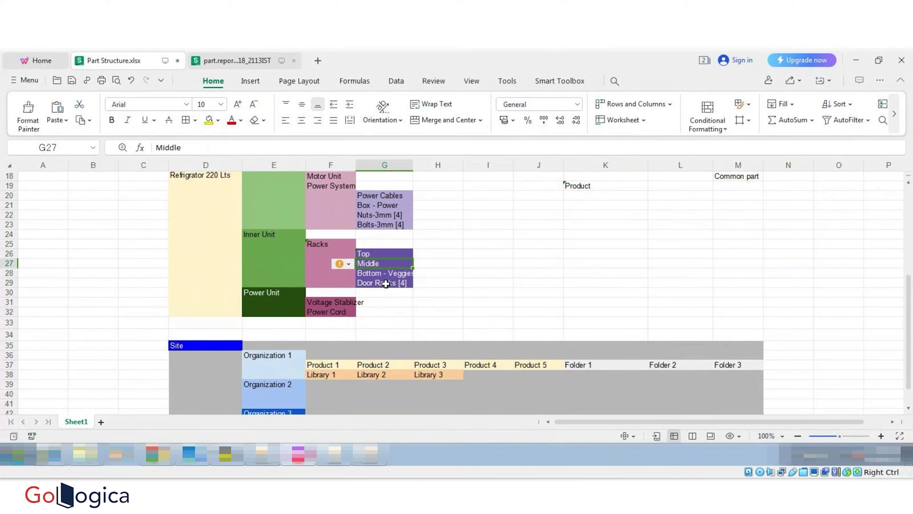
{"action": "left_click", "coordinate": [327, 246]}
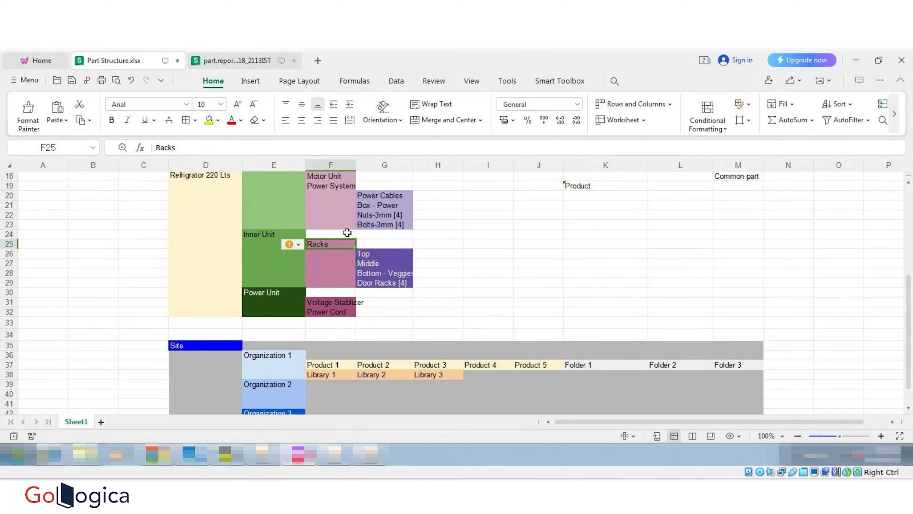
- Widen column F slightly and check the Top and Middle racks against the level hierarchy
{"action": "left_click_drag", "start_coordinate": [355, 163], "coordinate": [367, 163]}
{"action": "left_click", "coordinate": [393, 257]}
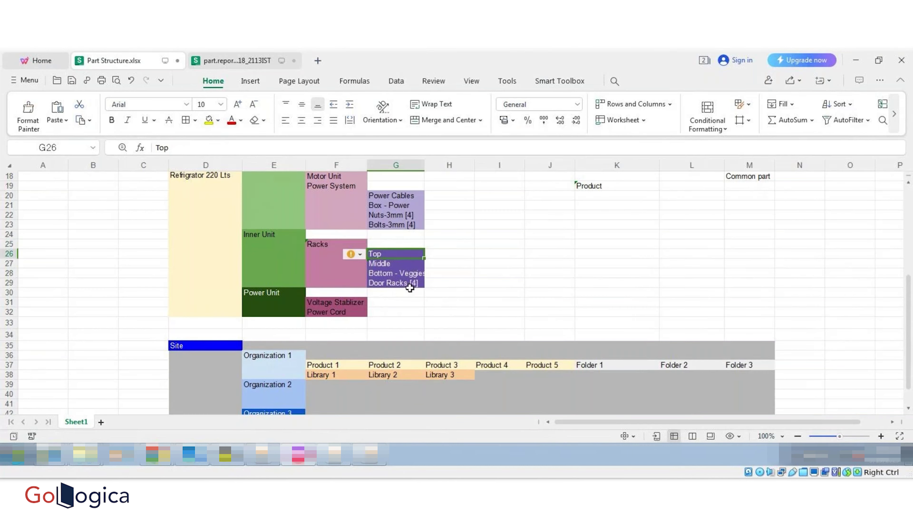
{"action": "left_click", "coordinate": [401, 265]}
{"action": "scroll", "coordinate": [144, 201], "scroll_direction": "up", "scroll_amount": 5}
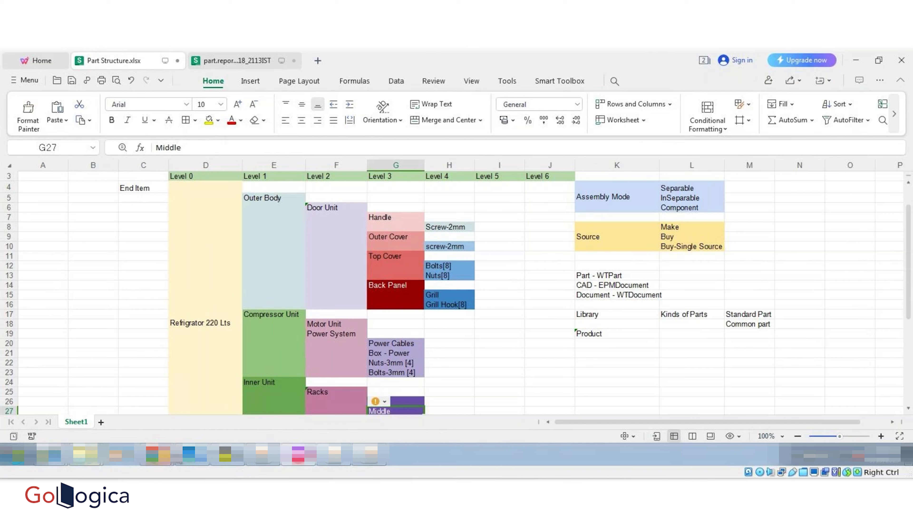
{"action": "mouse_move", "coordinate": [155, 454]}
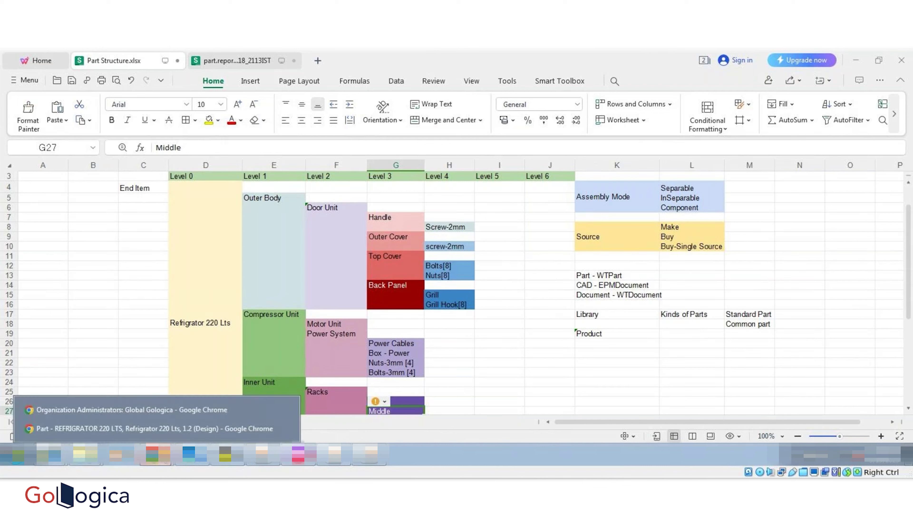
- Switch to Windchill in Chrome and open the Type and Attribute Management utility of the Global Gologica organization
{"action": "left_click", "coordinate": [147, 426]}
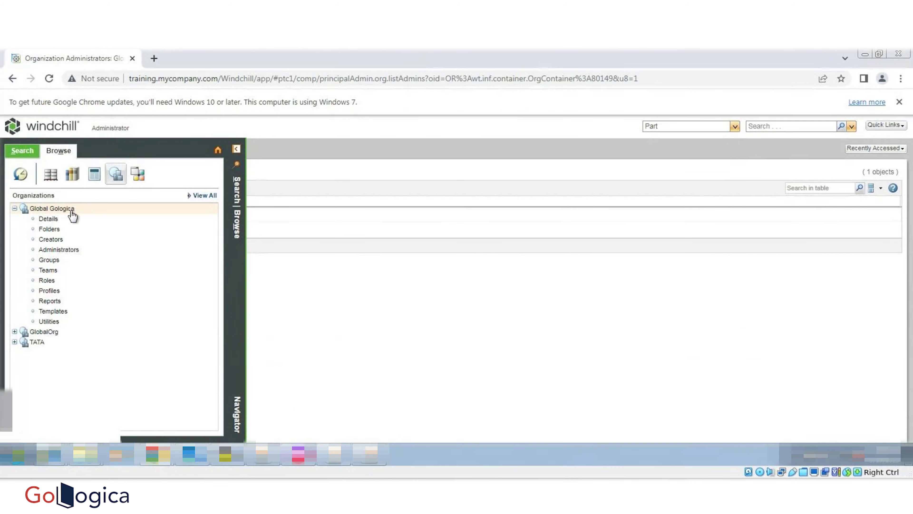
{"action": "left_click", "coordinate": [59, 321]}
{"action": "scroll", "coordinate": [139, 342], "scroll_direction": "down", "scroll_amount": 3}
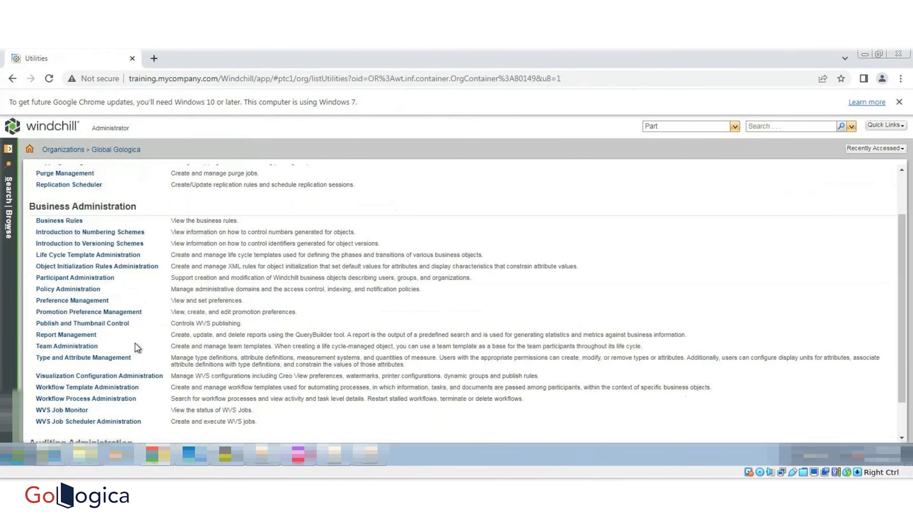
{"action": "left_click", "coordinate": [82, 313]}
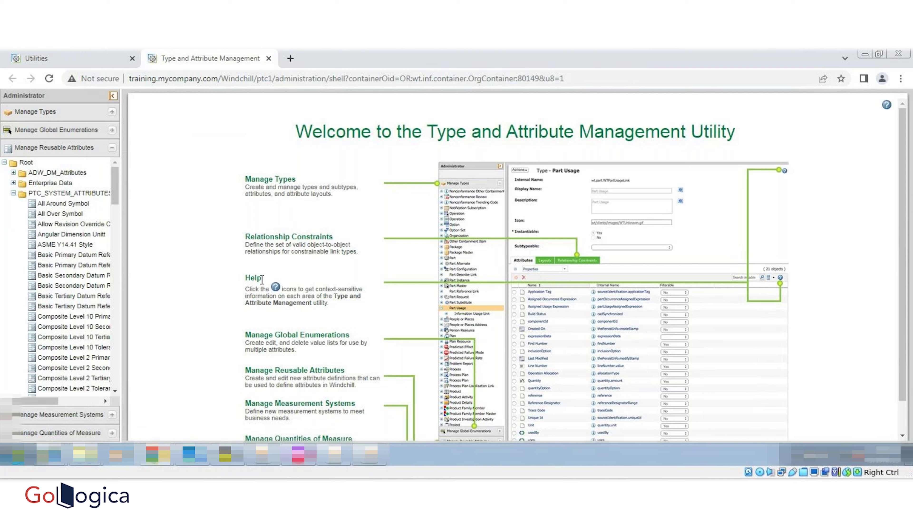
- Open the Part type definition from the managed types
{"action": "left_click", "coordinate": [39, 112]}
{"action": "scroll", "coordinate": [78, 300], "scroll_direction": "down", "scroll_amount": 4}
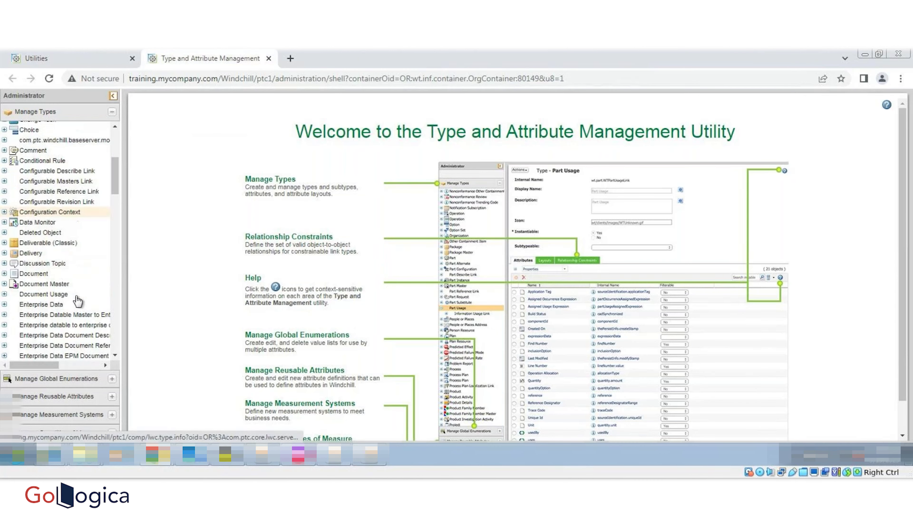
{"action": "scroll", "coordinate": [77, 300], "scroll_direction": "down", "scroll_amount": 5}
{"action": "scroll", "coordinate": [72, 300], "scroll_direction": "down", "scroll_amount": 15}
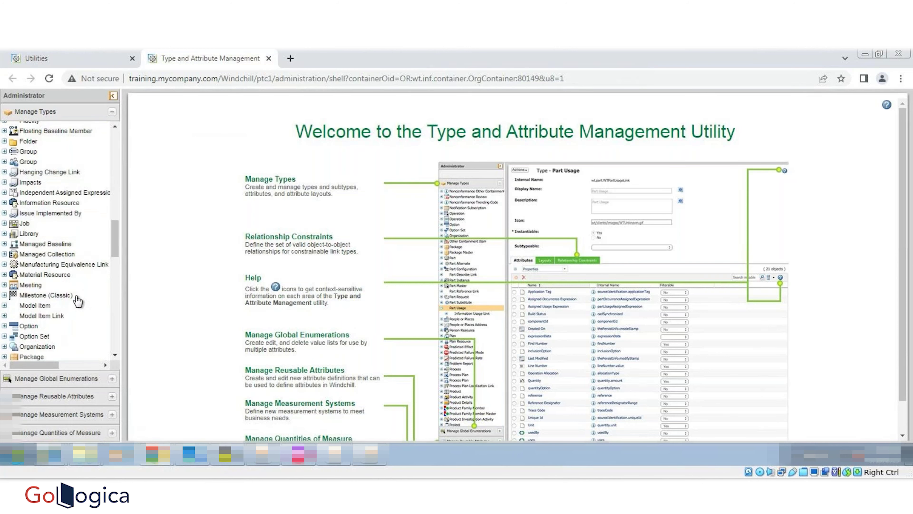
{"action": "left_click", "coordinate": [25, 205]}
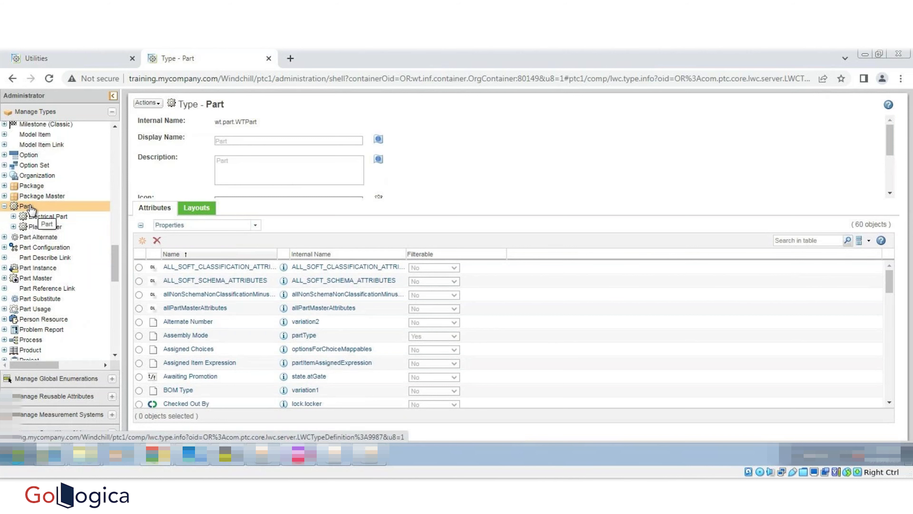
- Start a new subtype of Part with internal name PlaticPart and display name Platic Part
{"action": "left_click", "coordinate": [148, 103]}
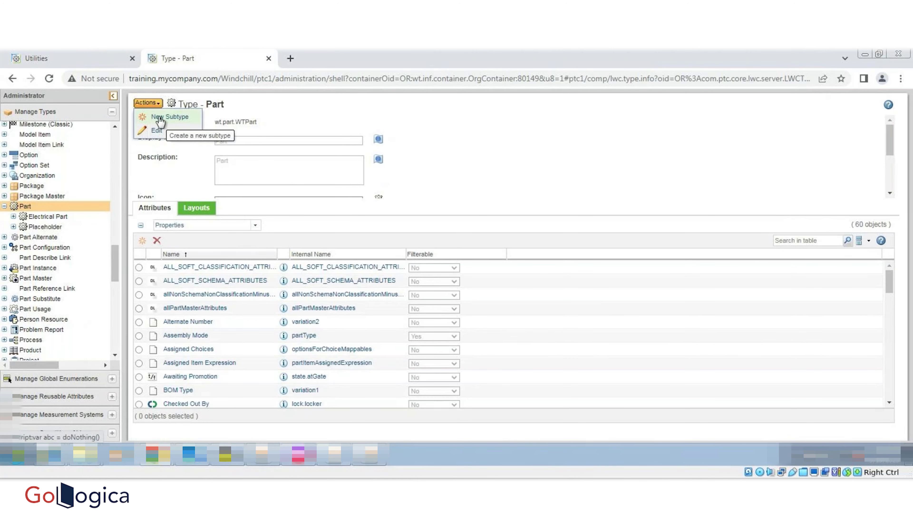
{"action": "left_click", "coordinate": [167, 116]}
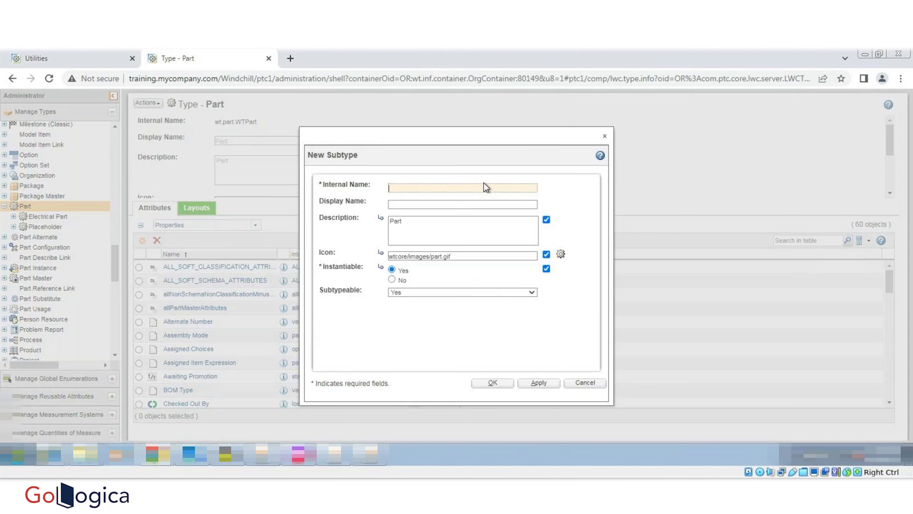
{"action": "type", "text": "PlaticPartidPart"}
{"action": "double_click", "coordinate": [483, 184]}
{"action": "key", "text": "ctrl+c"}
{"action": "left_click", "coordinate": [398, 205]}
{"action": "key", "text": "ctrl+v"}
{"action": "left_click", "coordinate": [404, 205]}
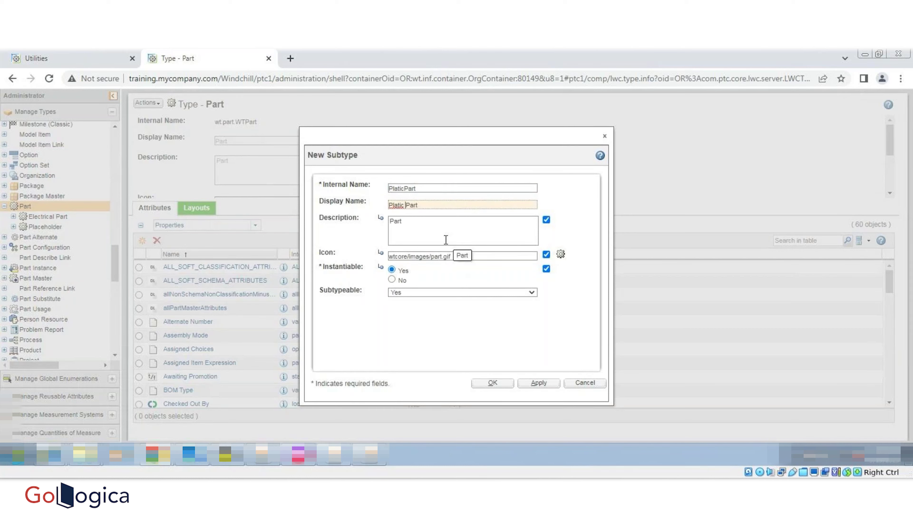
{"action": "left_click", "coordinate": [444, 257]}
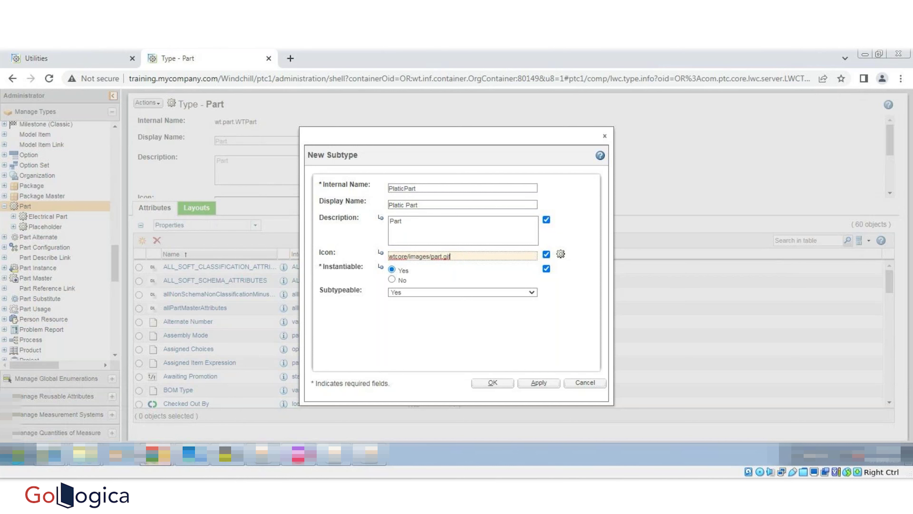
- Launch Paint and maximize its window
{"action": "left_click", "coordinate": [18, 456]}
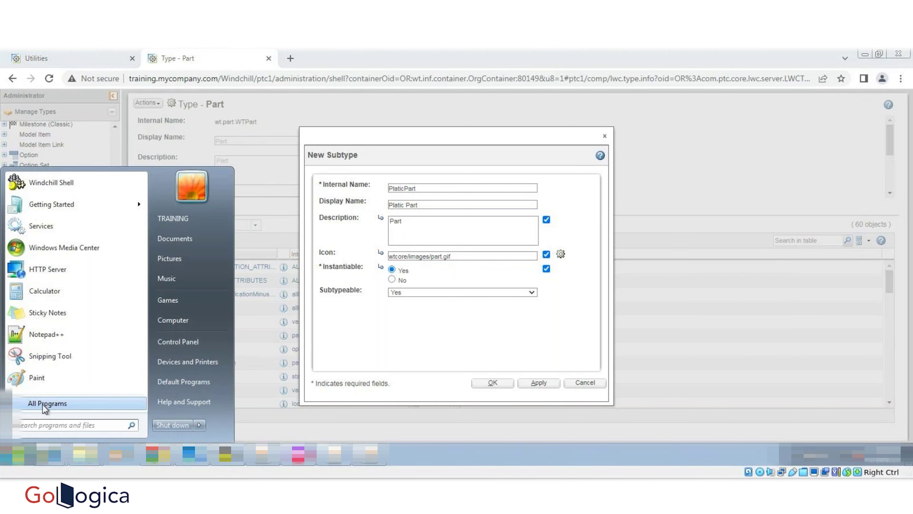
{"action": "left_click", "coordinate": [36, 378]}
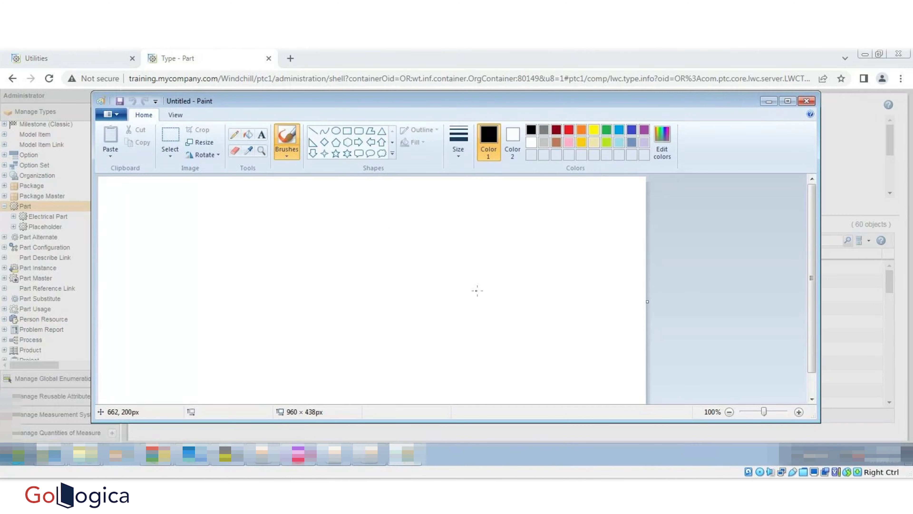
{"action": "left_click", "coordinate": [787, 100]}
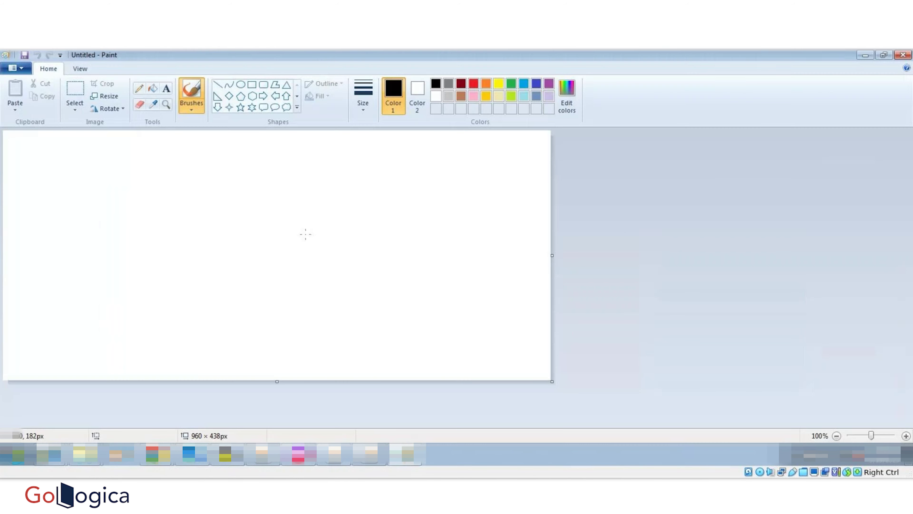
- Resize the blank canvas to 16 × 16 pixels without maintaining the aspect ratio
{"action": "left_click", "coordinate": [105, 96]}
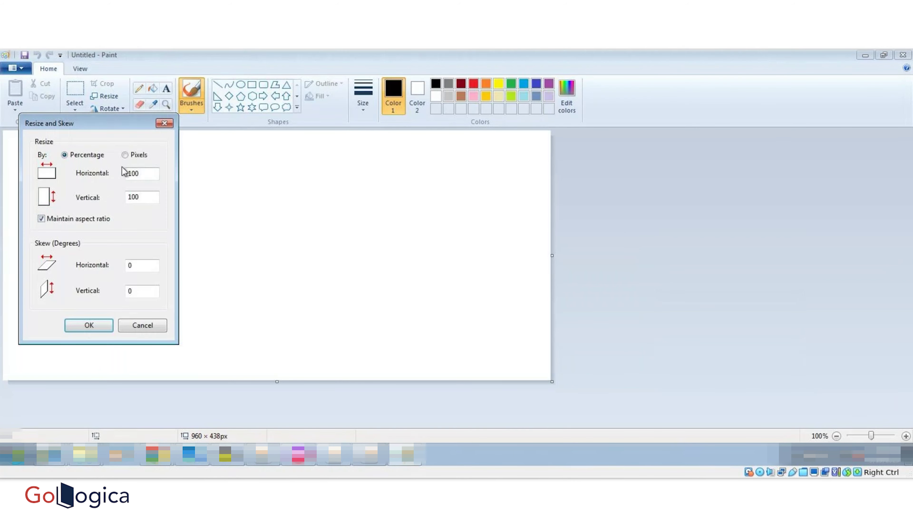
{"action": "left_click", "coordinate": [125, 155]}
{"action": "left_click", "coordinate": [66, 220]}
{"action": "left_click_drag", "start_coordinate": [142, 173], "coordinate": [123, 176]}
{"action": "type", "text": "15"}
{"action": "key", "text": "BackSpace"}
{"action": "type", "text": "6"}
{"action": "left_click", "coordinate": [143, 196]}
{"action": "left_click_drag", "start_coordinate": [143, 196], "coordinate": [111, 197]}
{"action": "type", "text": "16"}
{"action": "left_click", "coordinate": [89, 324]}
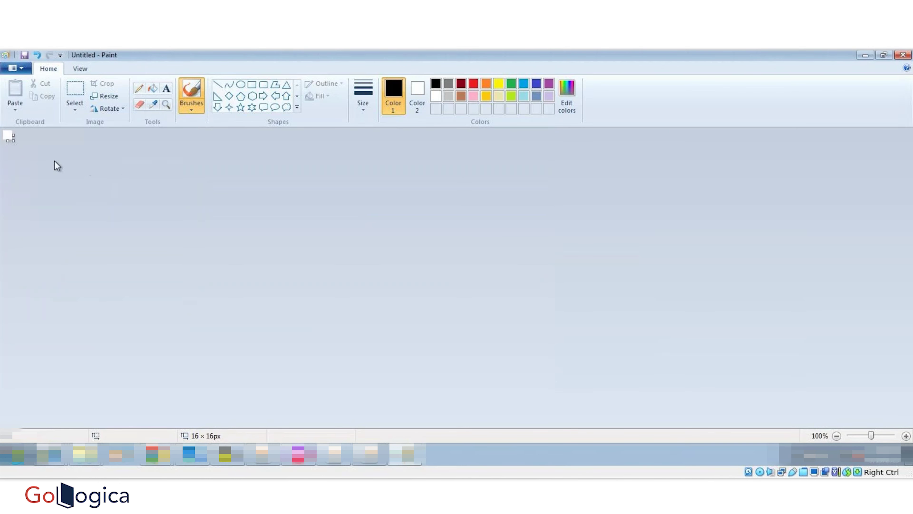
- Draw a black outlined rectangle about 11 × 10 px in the canvas's upper-left area
{"action": "left_click", "coordinate": [80, 68]}
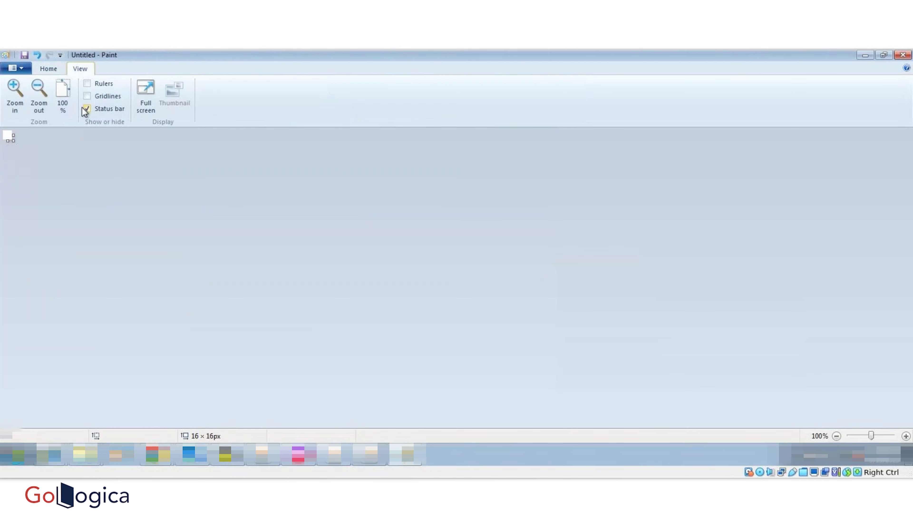
{"action": "left_click", "coordinate": [15, 97]}
{"action": "left_click", "coordinate": [15, 97]}
{"action": "left_click", "coordinate": [15, 97]}
{"action": "left_click", "coordinate": [15, 103]}
{"action": "left_click", "coordinate": [15, 102]}
{"action": "left_click", "coordinate": [15, 102]}
{"action": "left_click", "coordinate": [15, 102]}
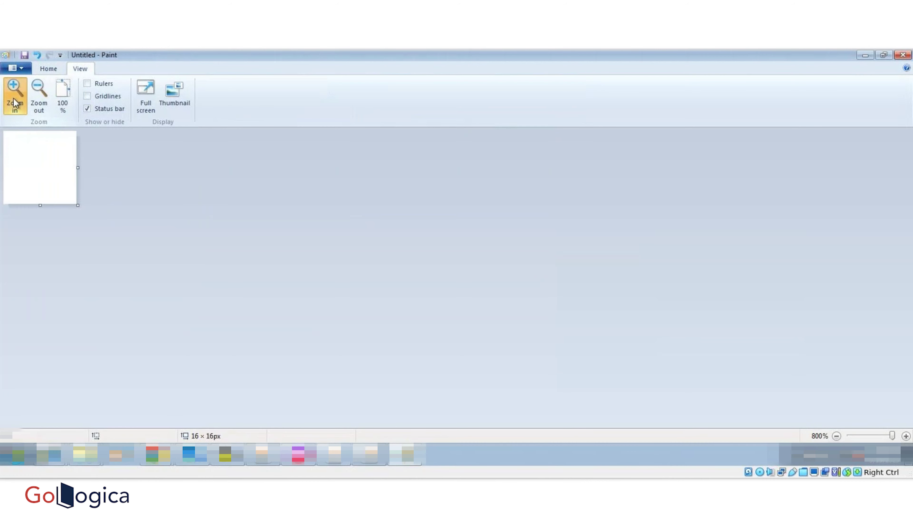
{"action": "left_click", "coordinate": [48, 69]}
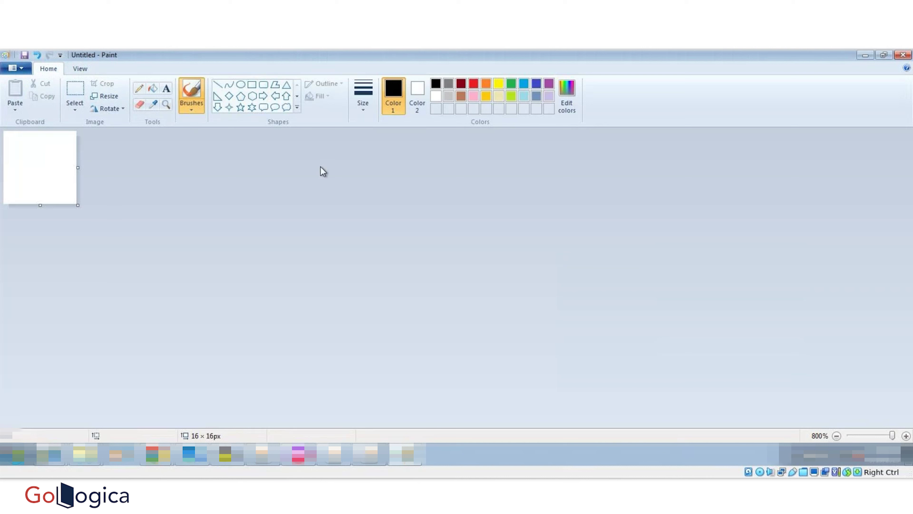
{"action": "left_click", "coordinate": [252, 86]}
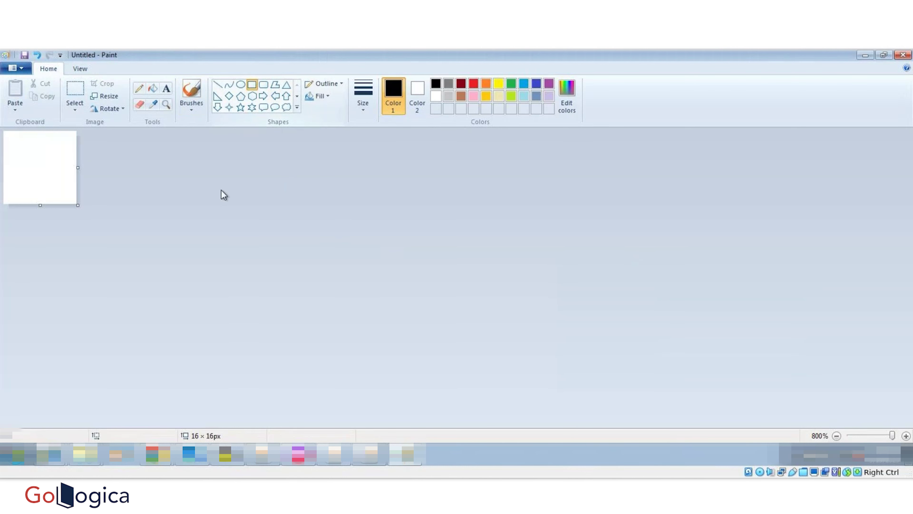
{"action": "left_click_drag", "start_coordinate": [14, 143], "coordinate": [49, 174]}
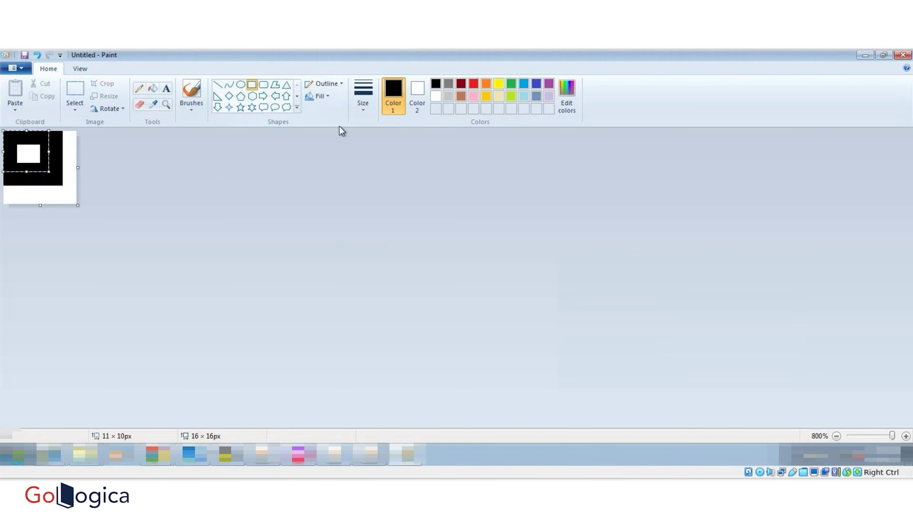
- Give the rectangle the second-thinnest outline, adjust it to about 9 × 9 px and color it red
{"action": "left_click", "coordinate": [361, 104]}
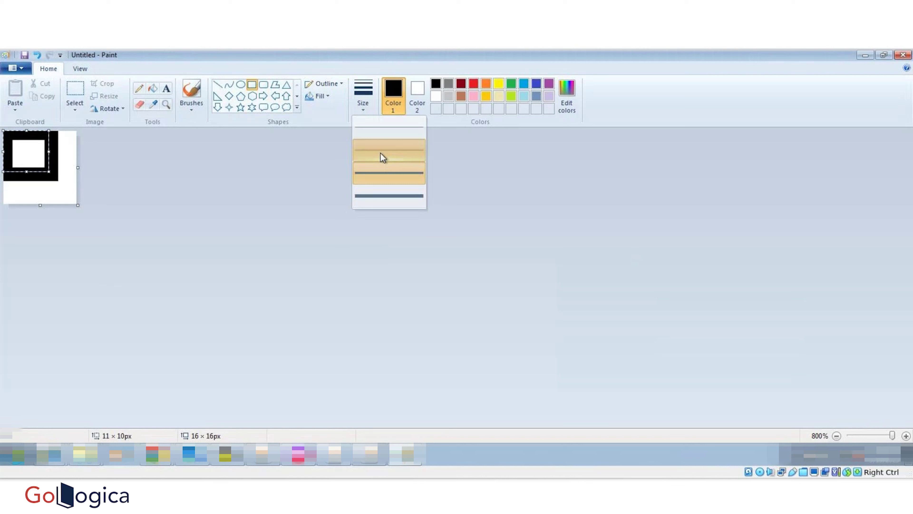
{"action": "left_click", "coordinate": [381, 157]}
{"action": "mouse_move", "coordinate": [40, 148]}
{"action": "left_mouse_down"}
{"action": "mouse_move", "coordinate": [55, 163]}
{"action": "mouse_move", "coordinate": [50, 181]}
{"action": "mouse_move", "coordinate": [32, 161]}
{"action": "left_mouse_up"}
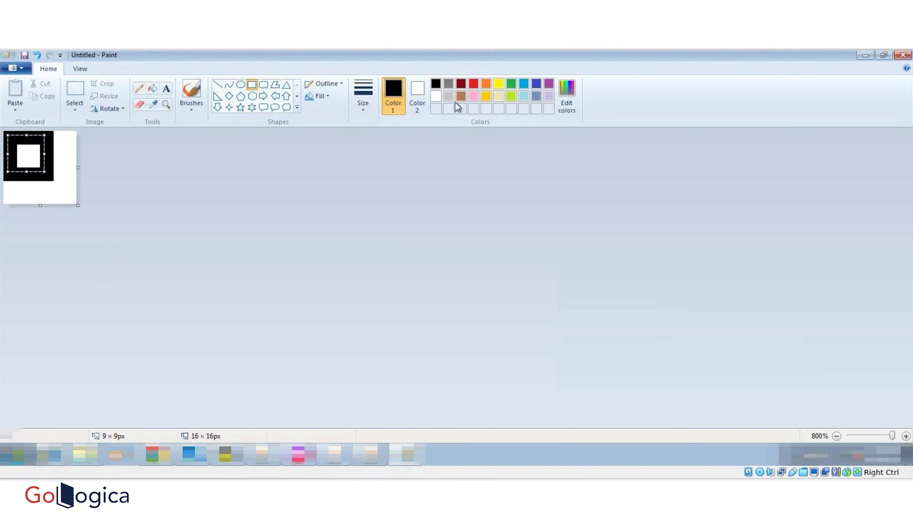
{"action": "left_click", "coordinate": [473, 83]}
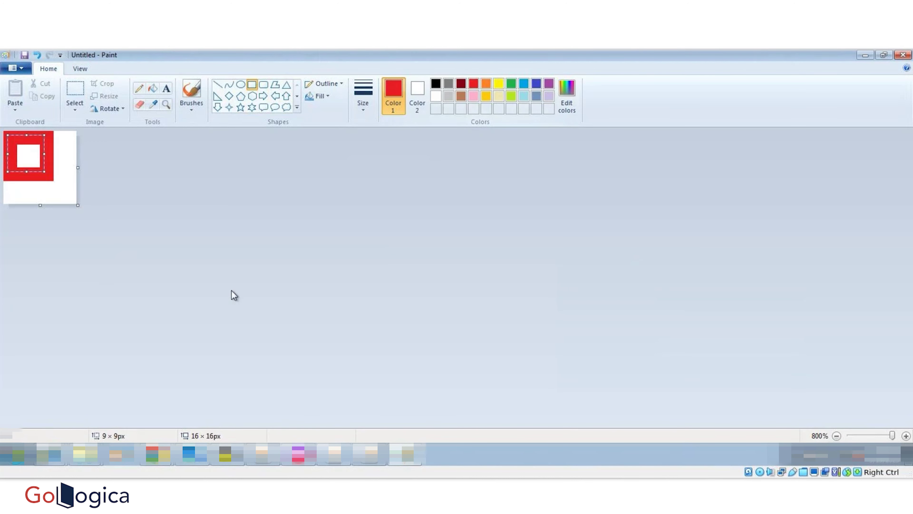
{"action": "right_click", "coordinate": [30, 162]}
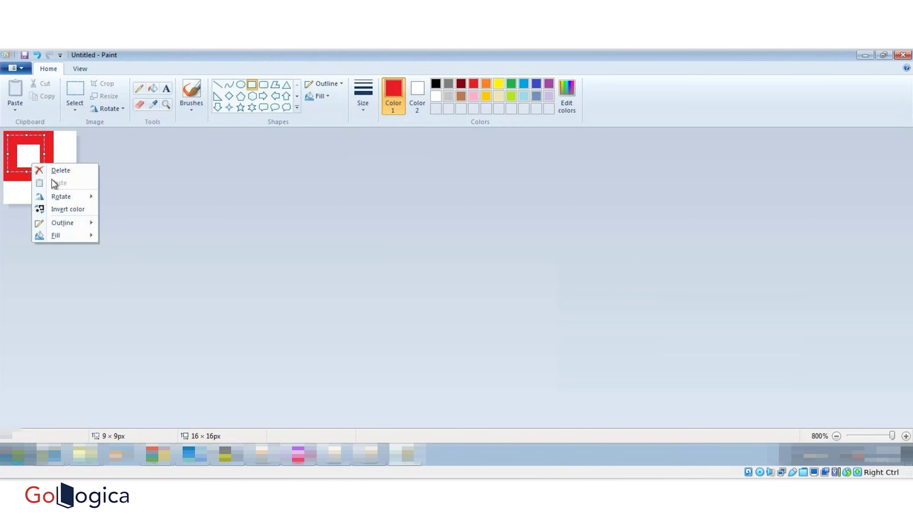
{"action": "mouse_move", "coordinate": [57, 238]}
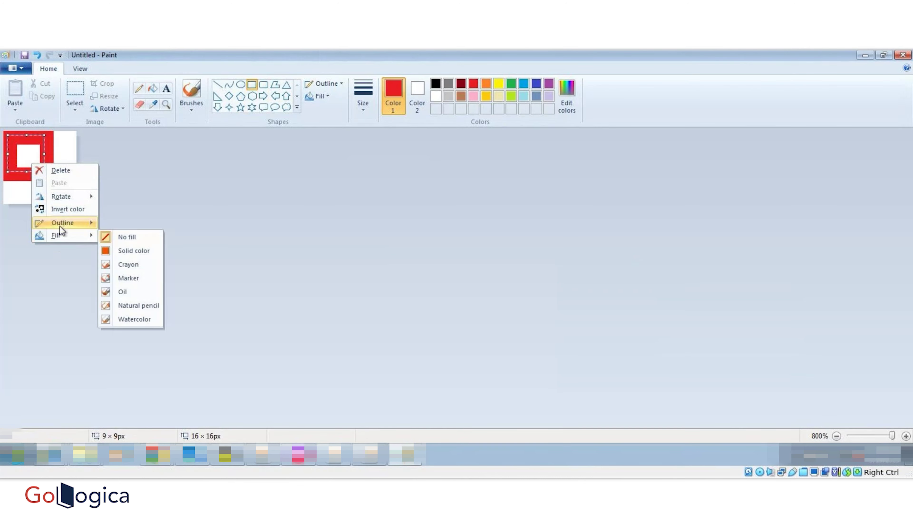
{"action": "key", "text": "Escape"}
{"action": "key", "text": "Escape"}
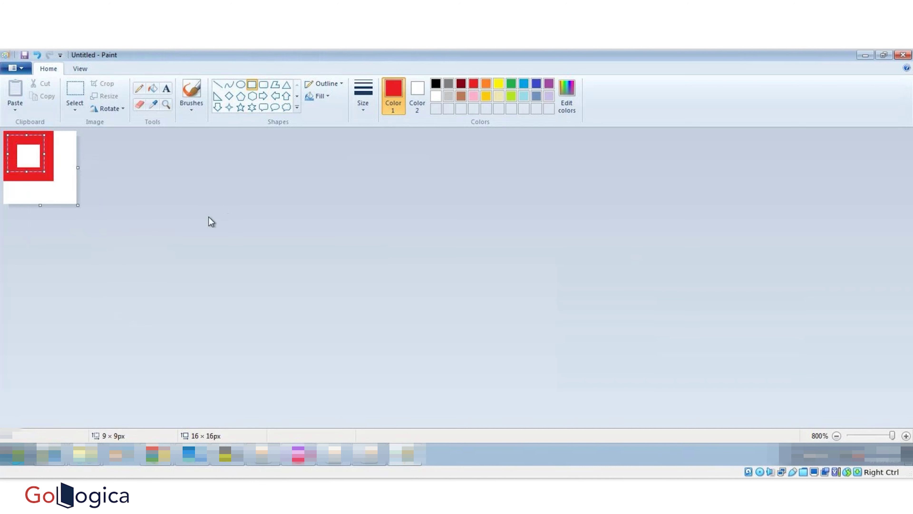
- Draw a green outlined square about 9 × 9 px overlapping the red one and nudge it into the canvas's lower-right corner
{"action": "left_click", "coordinate": [410, 184]}
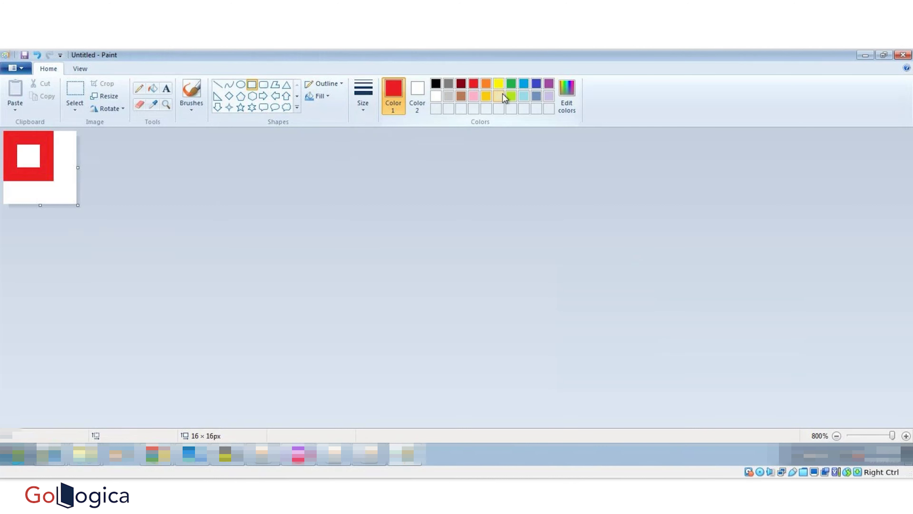
{"action": "left_click", "coordinate": [511, 82]}
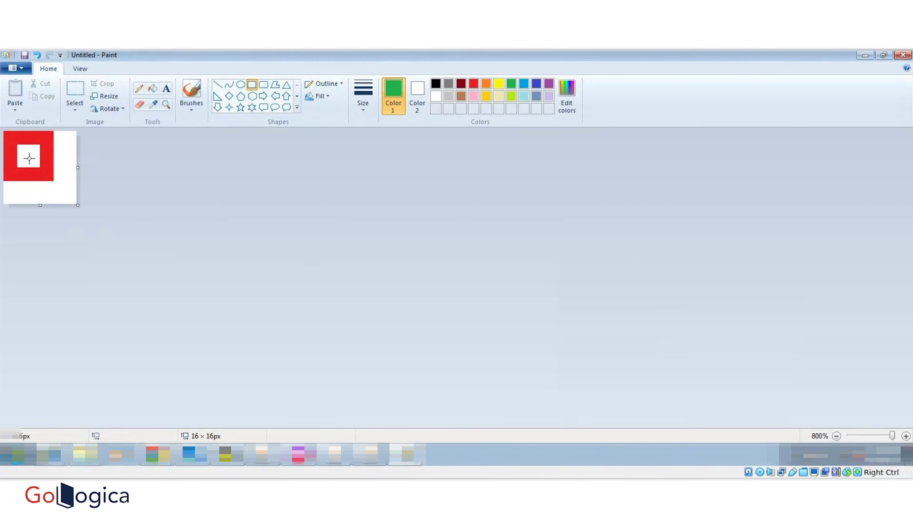
{"action": "left_click_drag", "start_coordinate": [27, 155], "coordinate": [63, 191]}
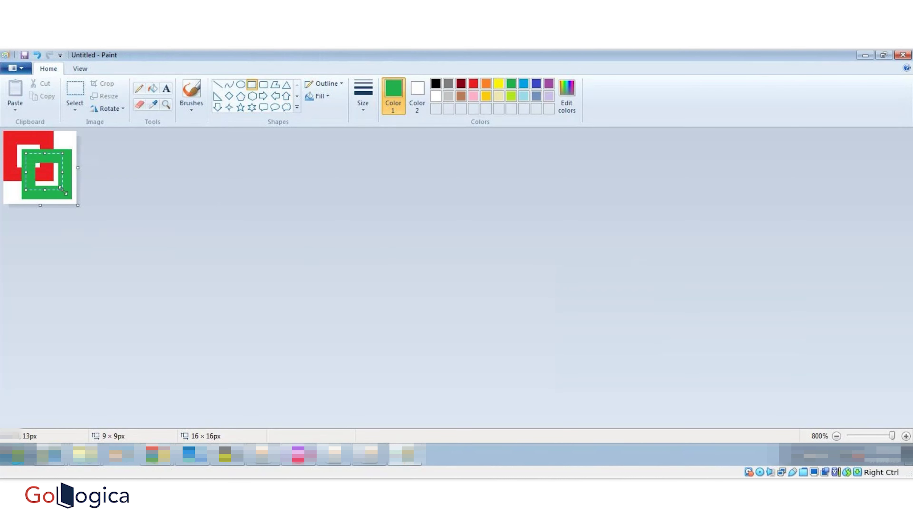
{"action": "key", "text": "Down"}
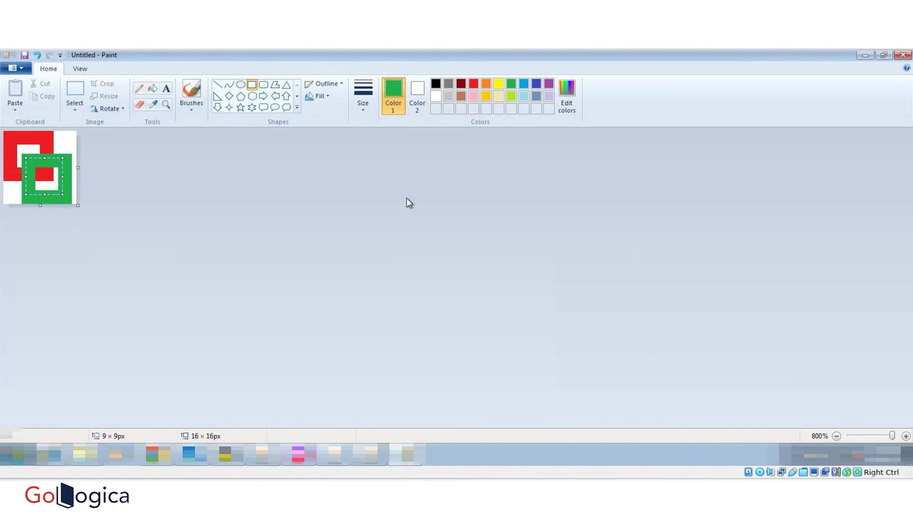
{"action": "key", "text": "Right"}
{"action": "left_click", "coordinate": [280, 219]}
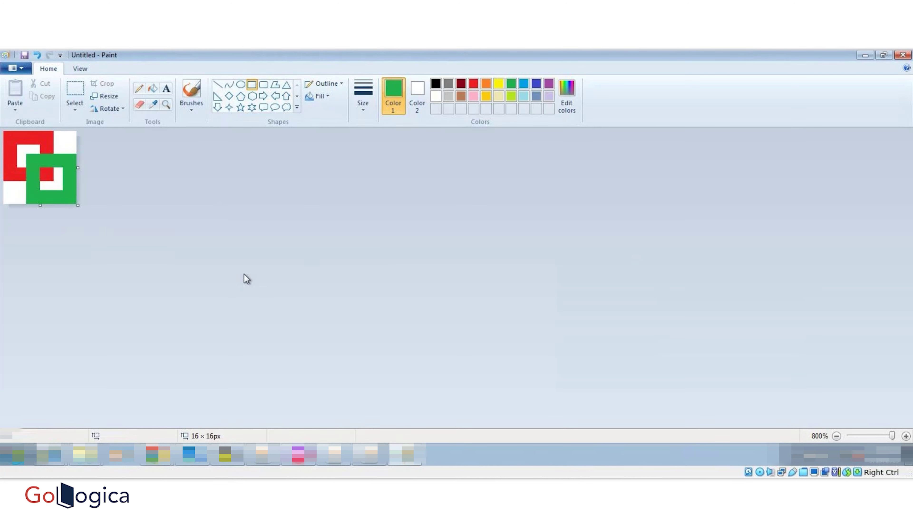
- Start saving the drawing and switch to Chrome to check the icon folder path in the New Subtype form
{"action": "left_click", "coordinate": [25, 55]}
{"action": "mouse_move", "coordinate": [229, 464]}
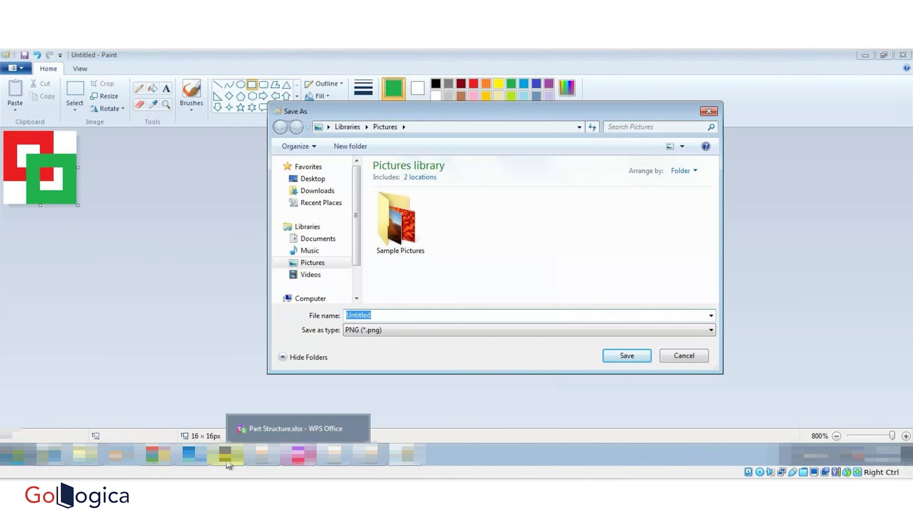
{"action": "left_click", "coordinate": [154, 454]}
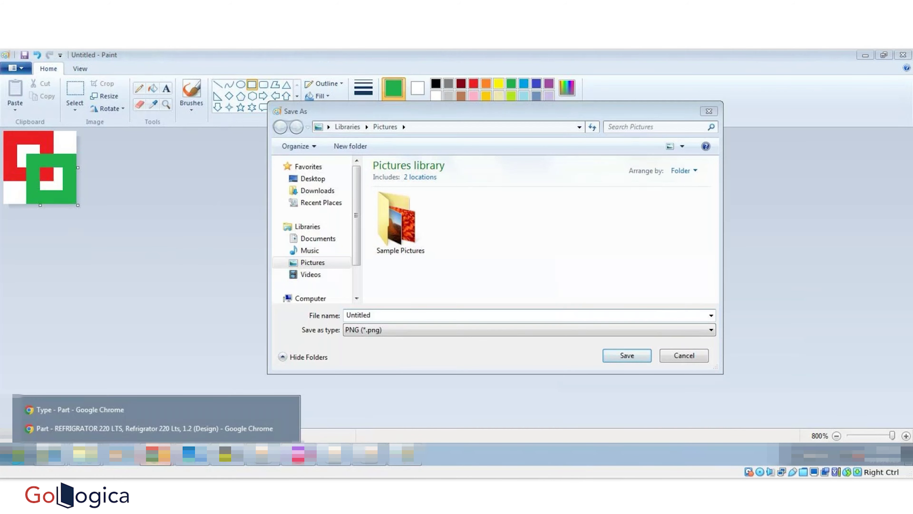
{"action": "left_click", "coordinate": [148, 410]}
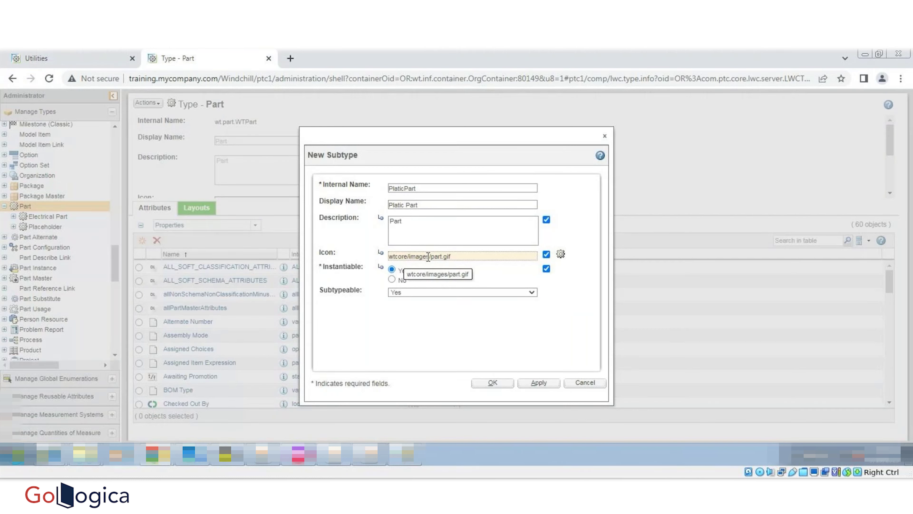
{"action": "left_click_drag", "start_coordinate": [427, 256], "coordinate": [383, 264]}
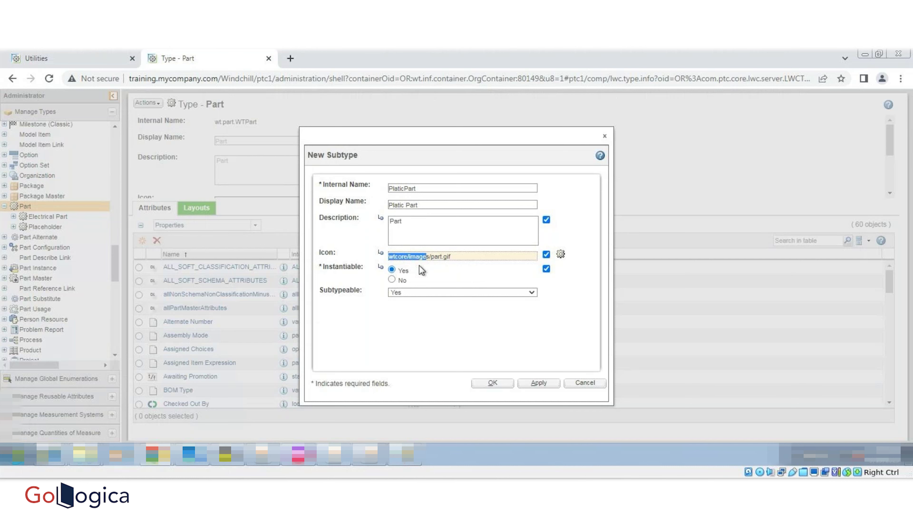
- Return to Paint and set the save location to C:\Learning\ptc\Windchill_11.0\Windchill
{"action": "left_click", "coordinate": [372, 462]}
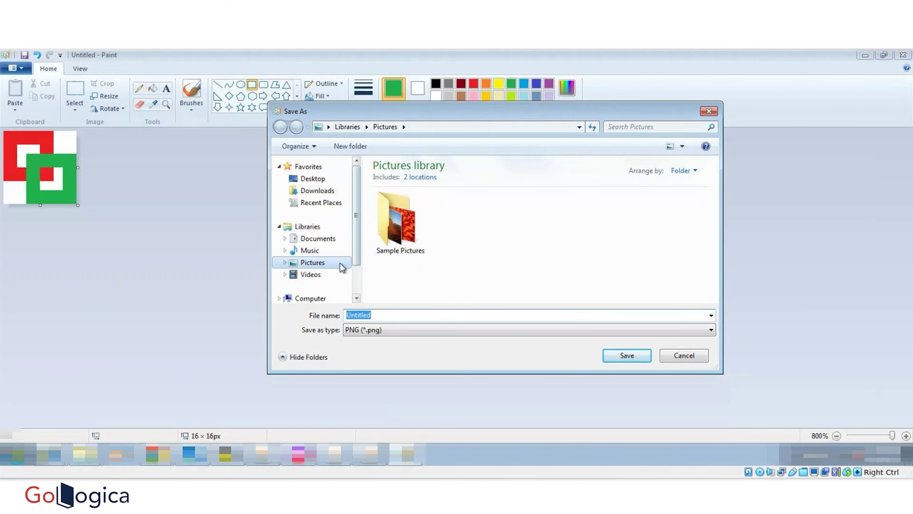
{"action": "left_click", "coordinate": [318, 299]}
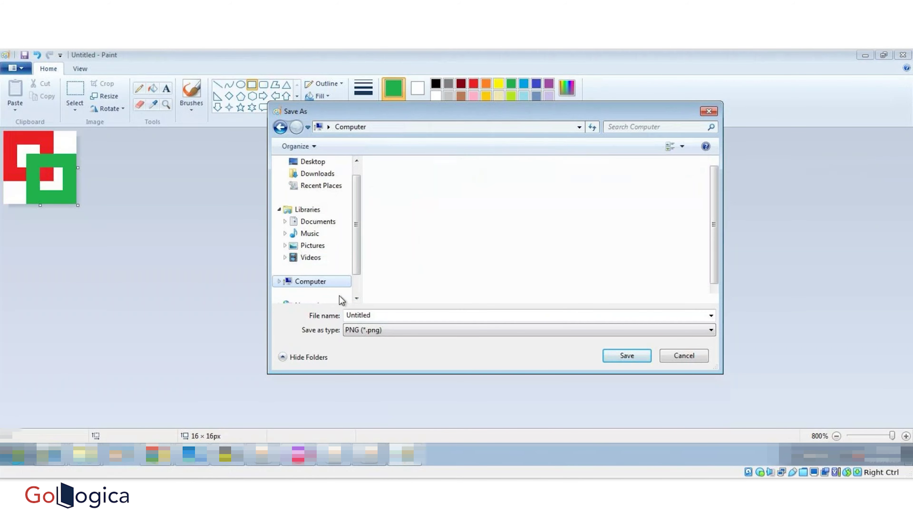
{"action": "double_click", "coordinate": [431, 189]}
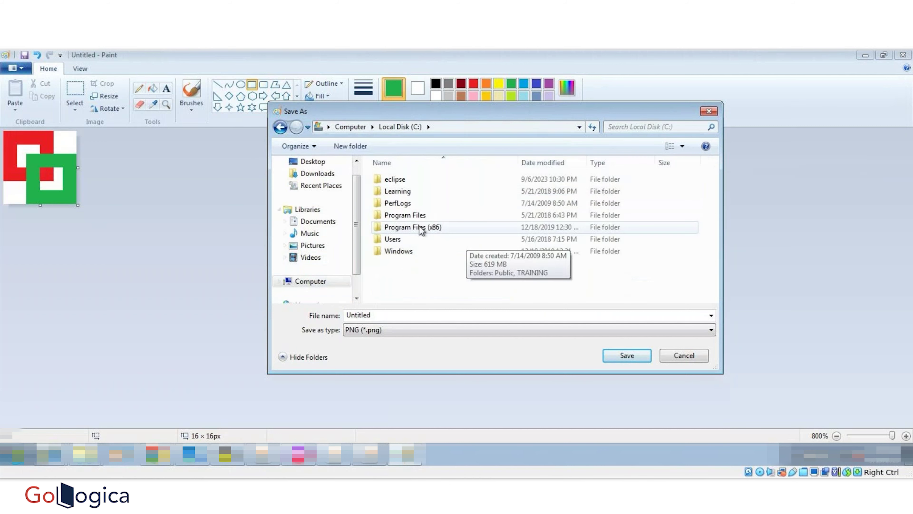
{"action": "double_click", "coordinate": [401, 192]}
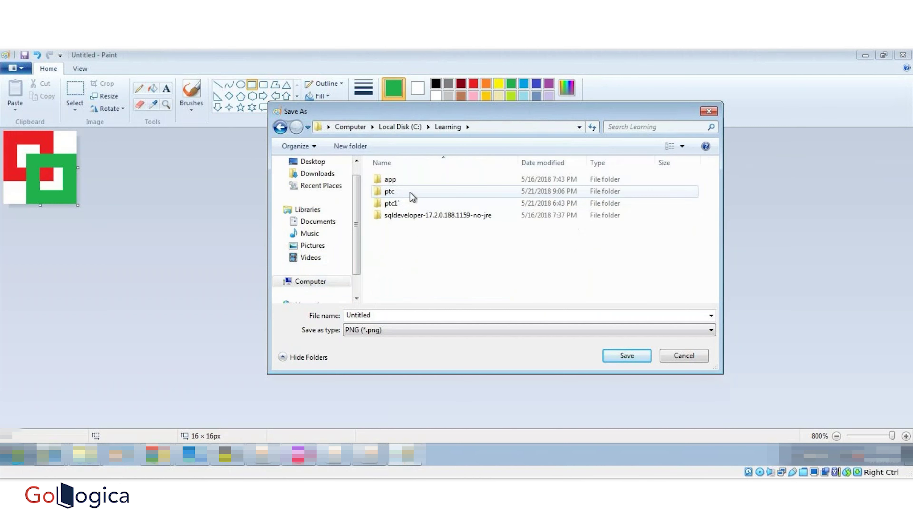
{"action": "double_click", "coordinate": [389, 191]}
{"action": "double_click", "coordinate": [406, 179]}
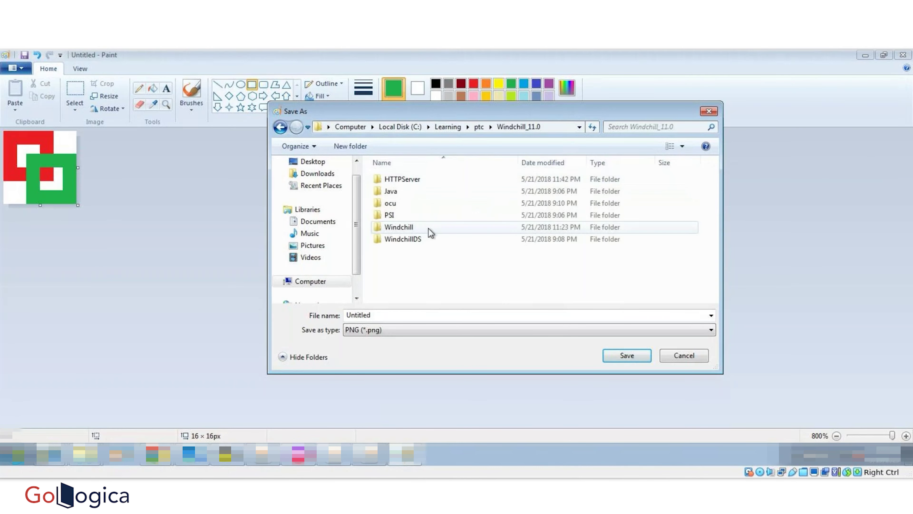
{"action": "double_click", "coordinate": [405, 226]}
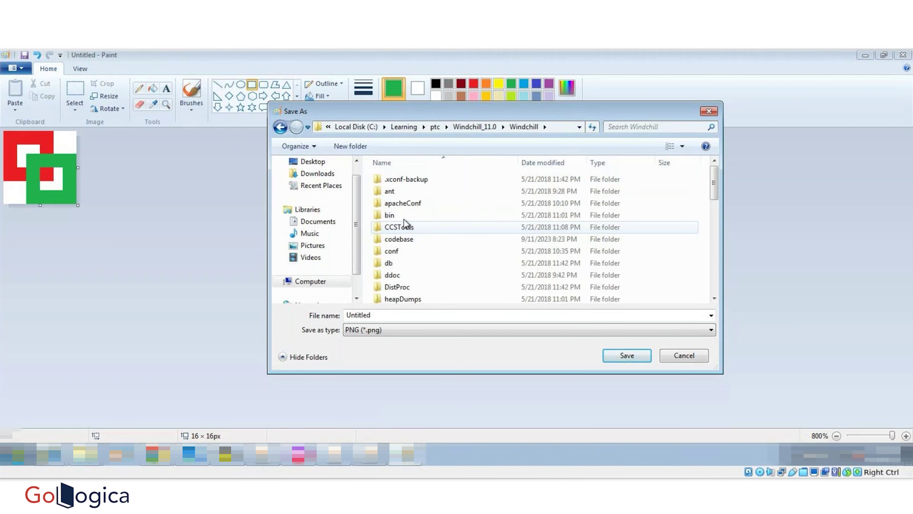
- Save the drawing as a PNG named ppart in the codebase\wtcore\images subfolder
{"action": "scroll", "coordinate": [406, 244], "scroll_direction": "down", "scroll_amount": 2}
{"action": "scroll", "coordinate": [405, 250], "scroll_direction": "down", "scroll_amount": 7}
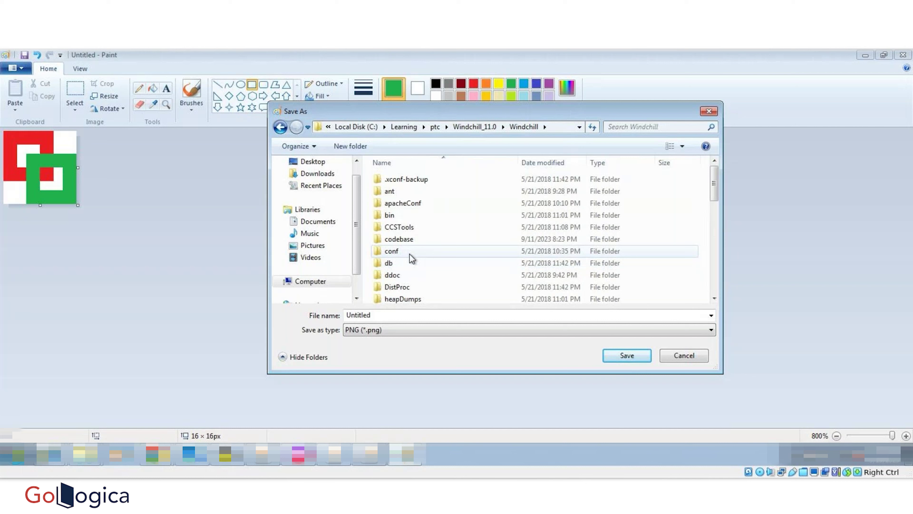
{"action": "double_click", "coordinate": [403, 239]}
{"action": "scroll", "coordinate": [402, 239], "scroll_direction": "down", "scroll_amount": 10}
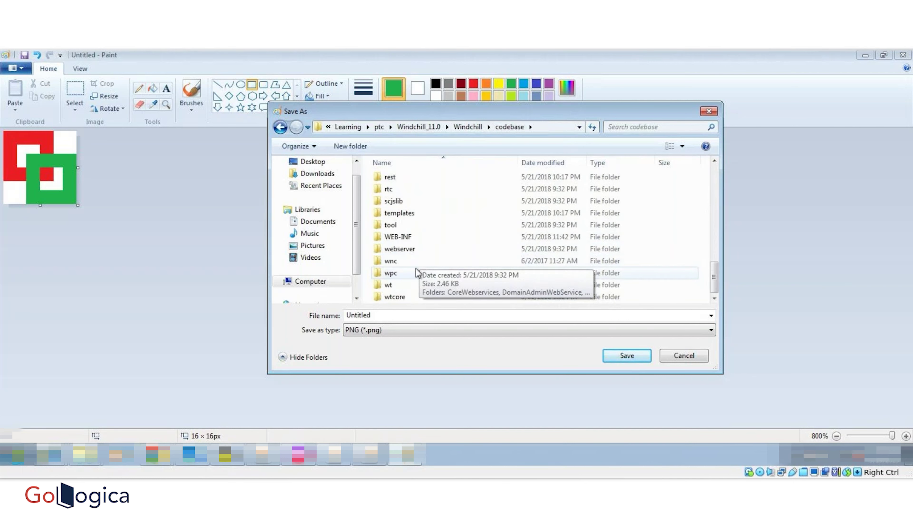
{"action": "double_click", "coordinate": [399, 297]}
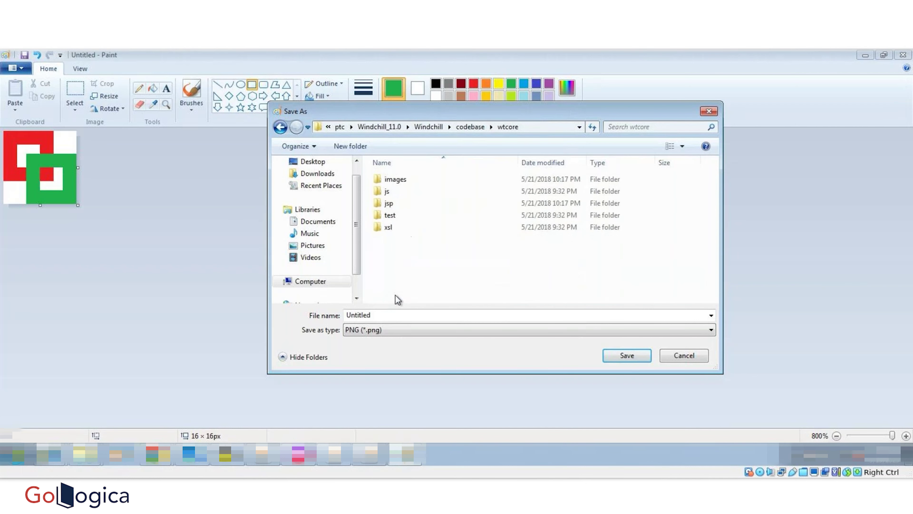
{"action": "double_click", "coordinate": [393, 179]}
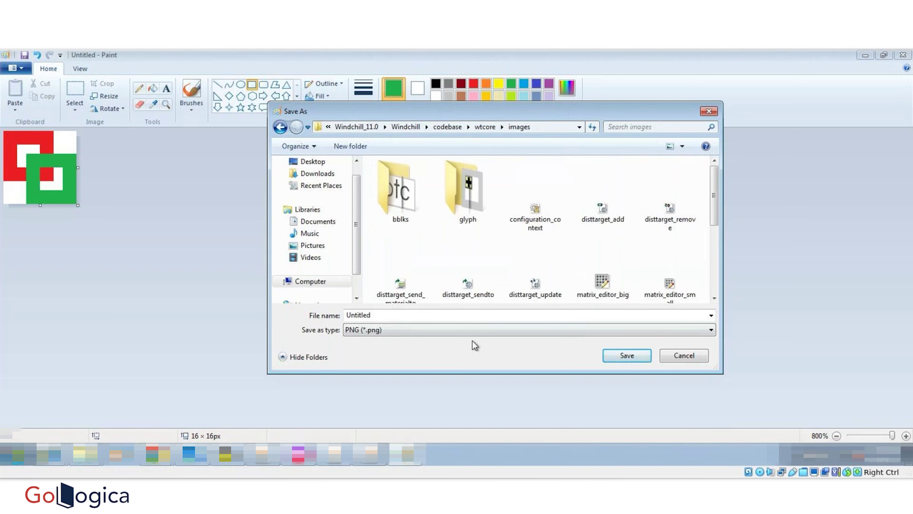
{"action": "double_click", "coordinate": [387, 315]}
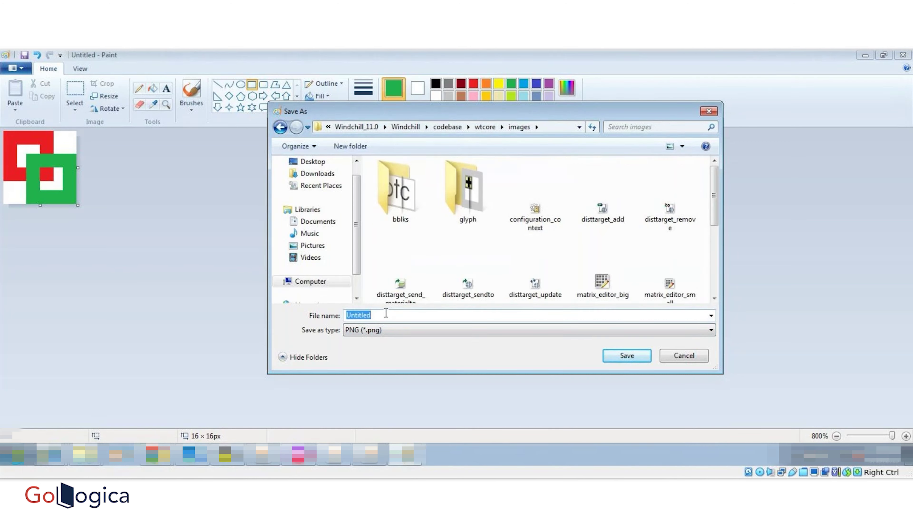
{"action": "type", "text": "ppart"}
{"action": "left_click", "coordinate": [613, 357]}
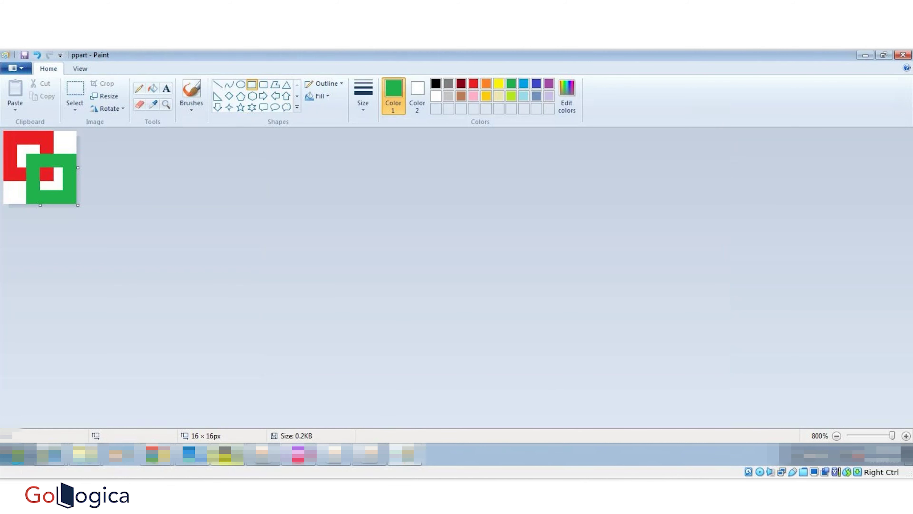
- Switch to Windchill in Chrome, set the new subtype's icon path to wtcore/images/ppart.png and create the subtype
{"action": "left_click", "coordinate": [154, 454]}
{"action": "left_click", "coordinate": [151, 410]}
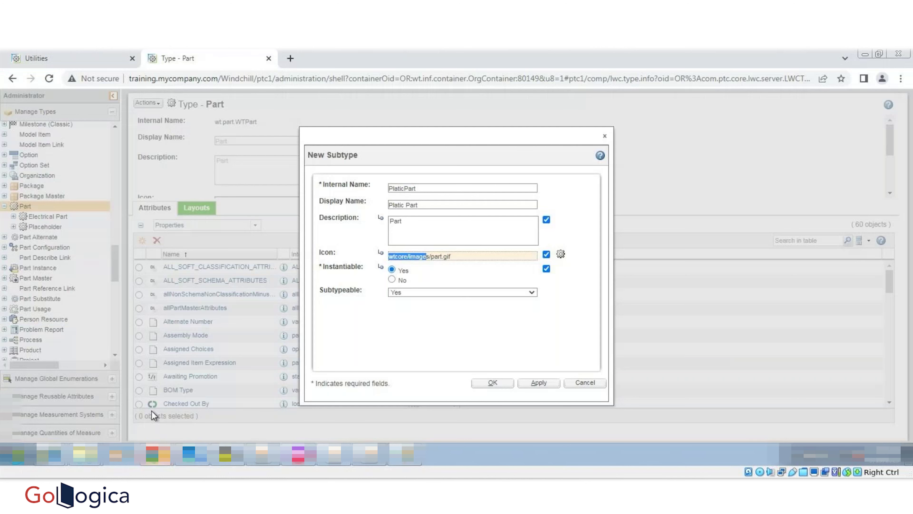
{"action": "left_click", "coordinate": [453, 256]}
{"action": "left_click", "coordinate": [430, 257]}
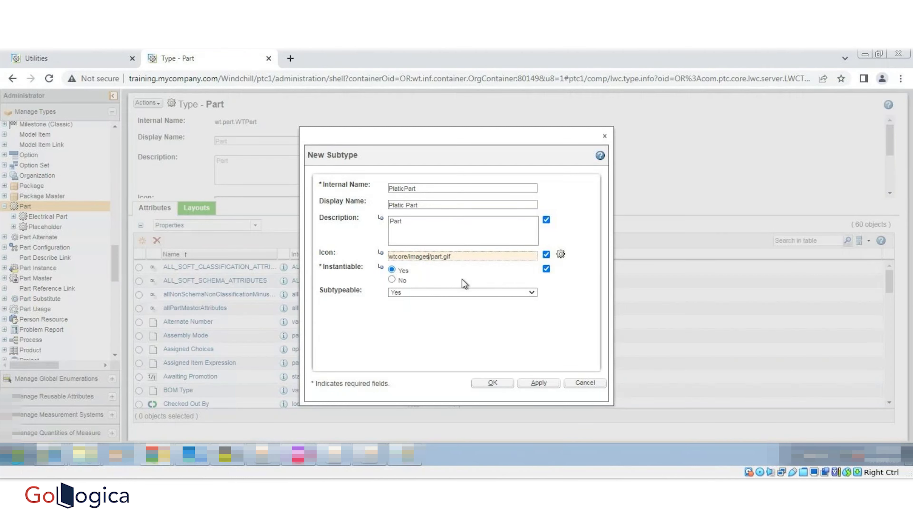
{"action": "type", "text": "p"}
{"action": "key", "text": "End"}
{"action": "key", "text": "BackSpace"}
{"action": "key", "text": "BackSpace"}
{"action": "key", "text": "BackSpace"}
{"action": "type", "text": "png"}
{"action": "key", "text": "Tab"}
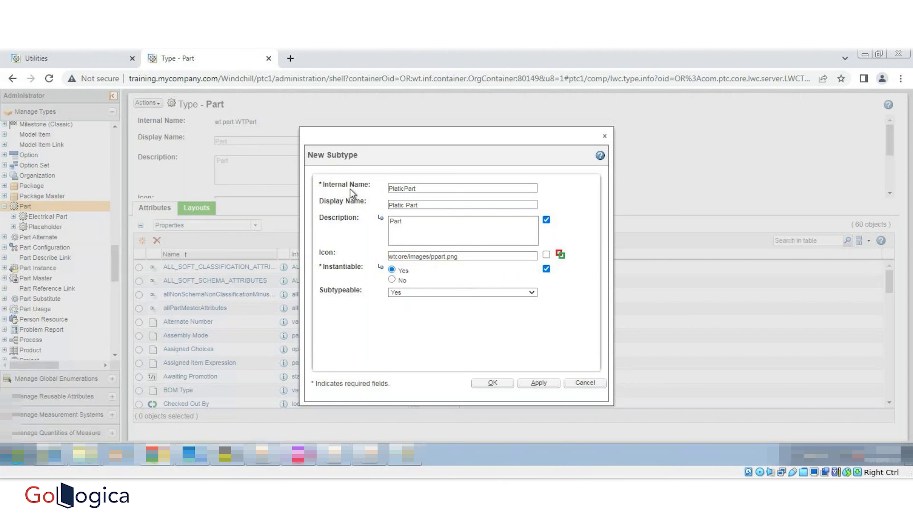
{"action": "left_click", "coordinate": [492, 384]}
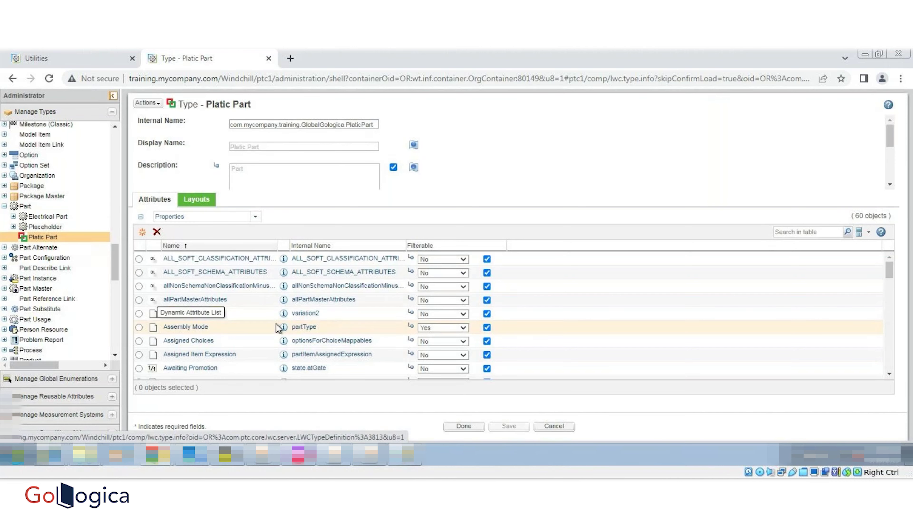
- Compare the attribute list of the Platic Part type with that of its parent type Part
{"action": "scroll", "coordinate": [317, 309], "scroll_direction": "down", "scroll_amount": 15}
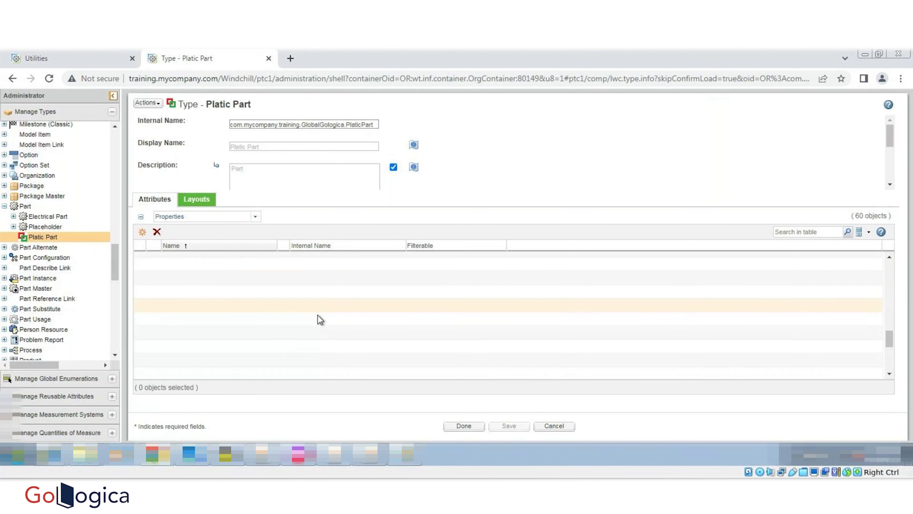
{"action": "left_click", "coordinate": [25, 206]}
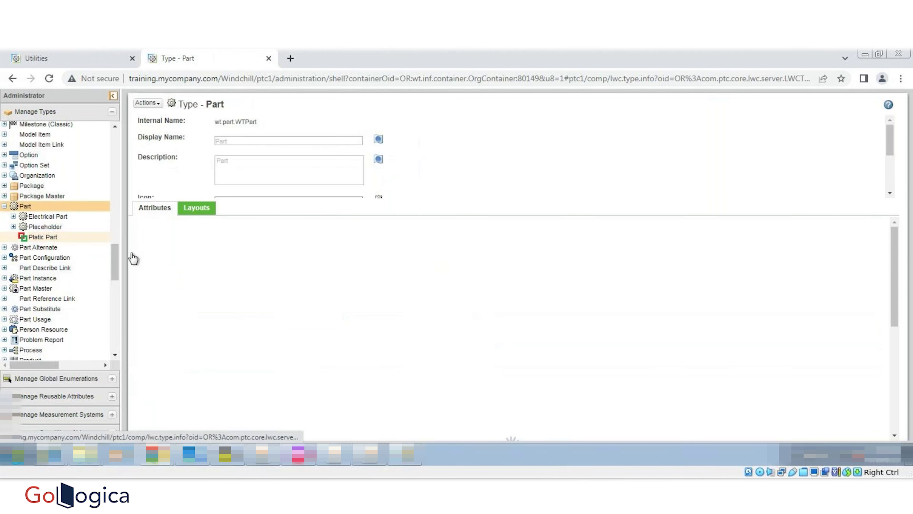
{"action": "scroll", "coordinate": [328, 299], "scroll_direction": "down", "scroll_amount": 15}
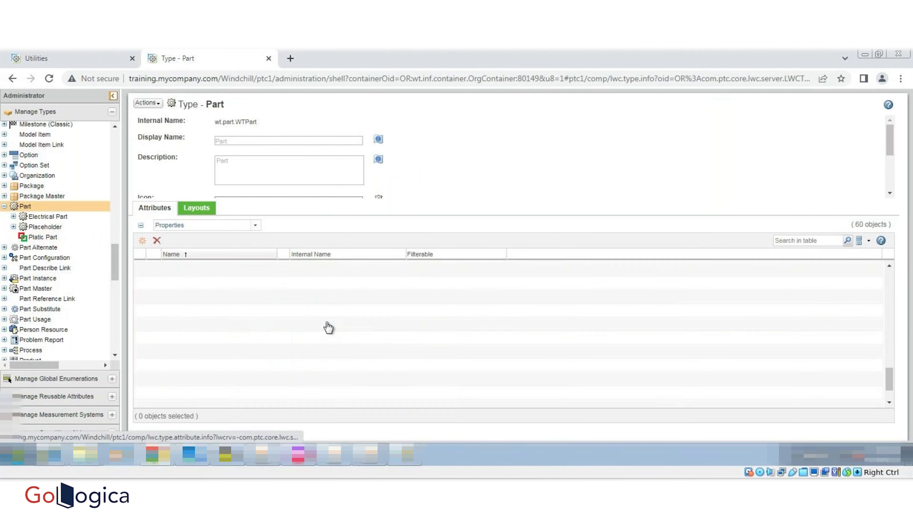
{"action": "scroll", "coordinate": [328, 339], "scroll_direction": "up", "scroll_amount": 15}
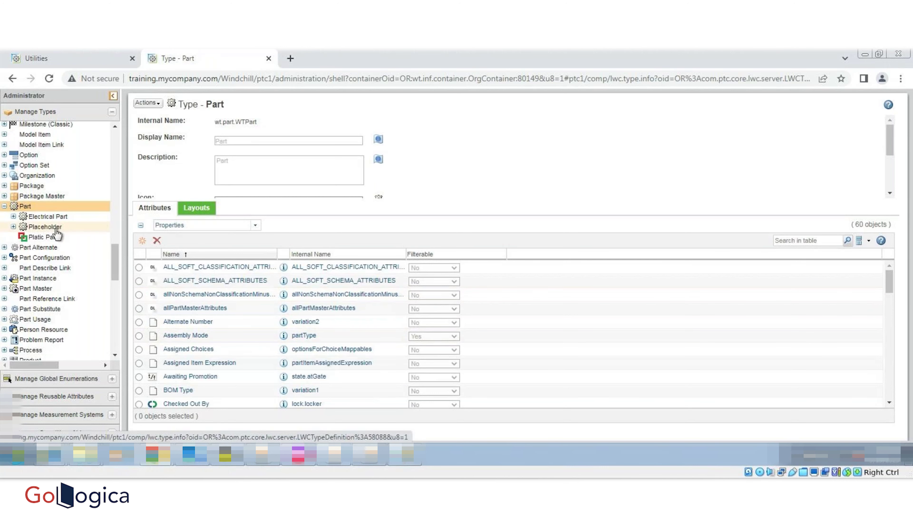
{"action": "left_click", "coordinate": [43, 237]}
{"action": "scroll", "coordinate": [323, 338], "scroll_direction": "down", "scroll_amount": 10}
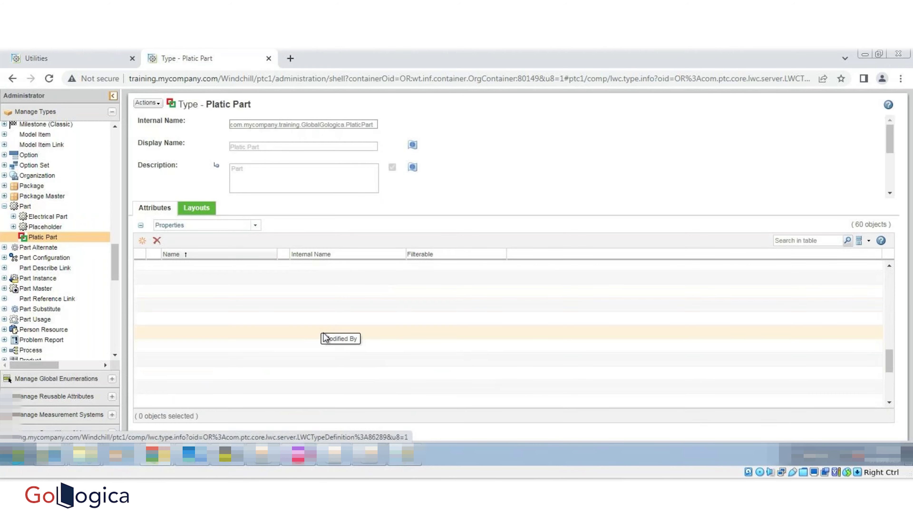
{"action": "scroll", "coordinate": [331, 355], "scroll_direction": "down", "scroll_amount": 5}
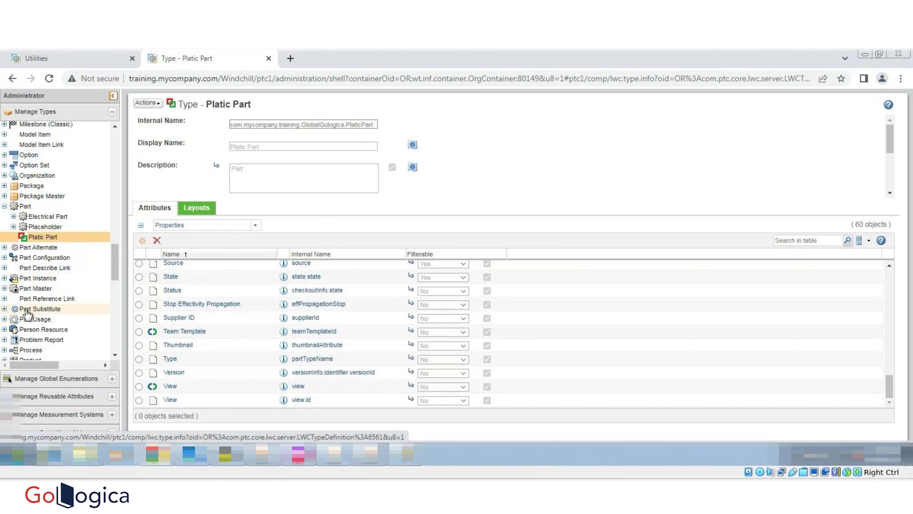
- Create an attribute organizer with internal name "GlobalGologica." under the Root of the reusable attributes
{"action": "left_click", "coordinate": [47, 400]}
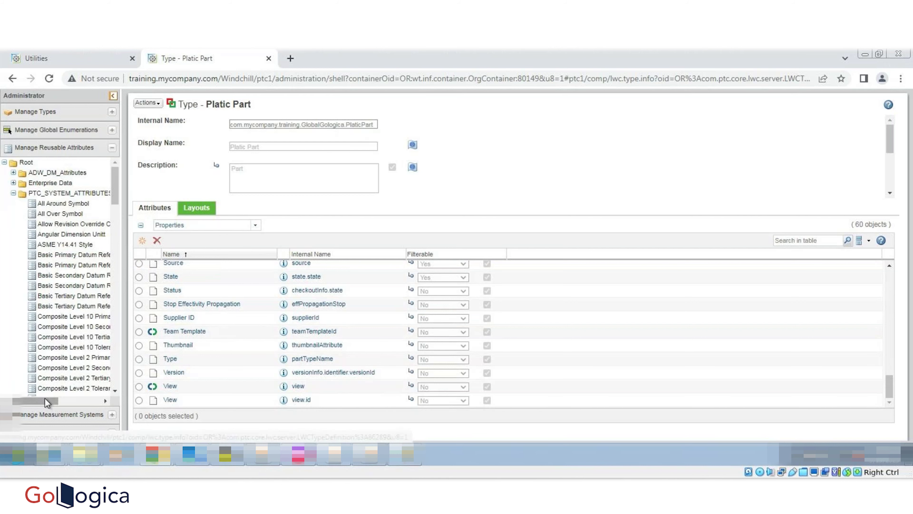
{"action": "left_click", "coordinate": [13, 193]}
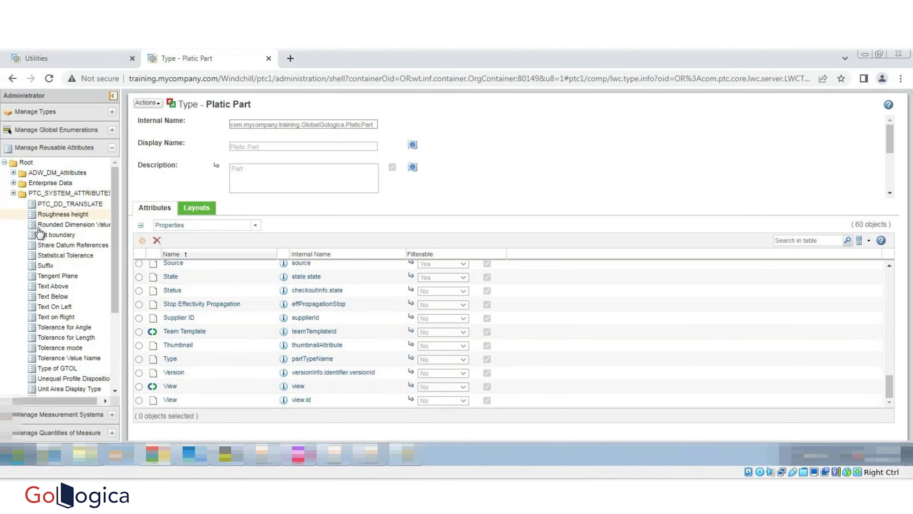
{"action": "right_click", "coordinate": [26, 162]}
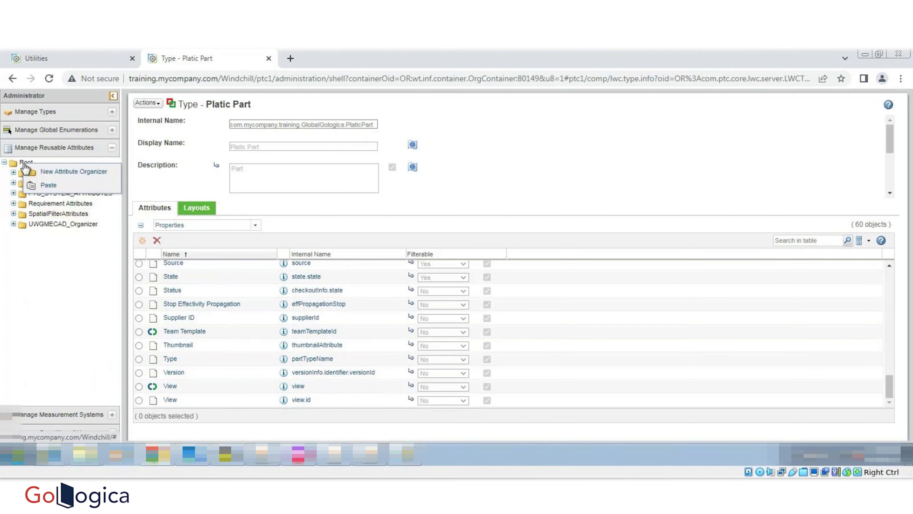
{"action": "left_click", "coordinate": [69, 172]}
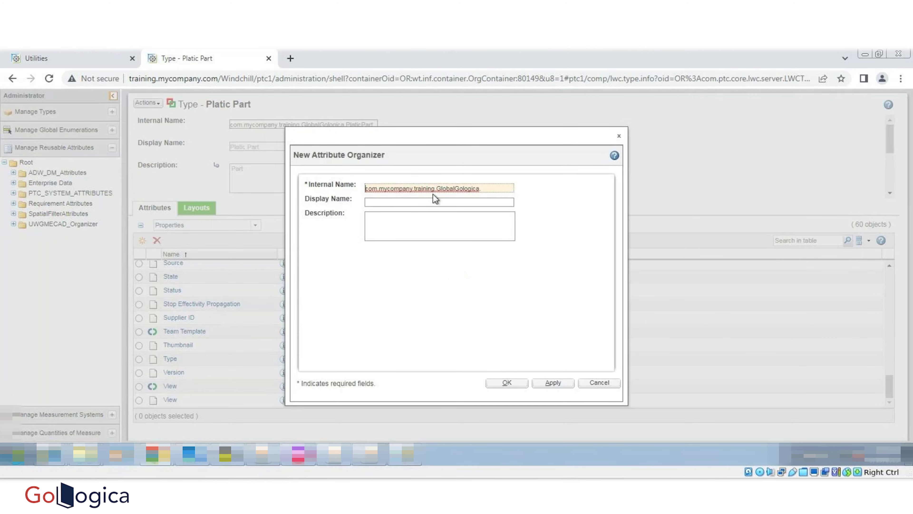
{"action": "left_click_drag", "start_coordinate": [438, 189], "coordinate": [341, 192]}
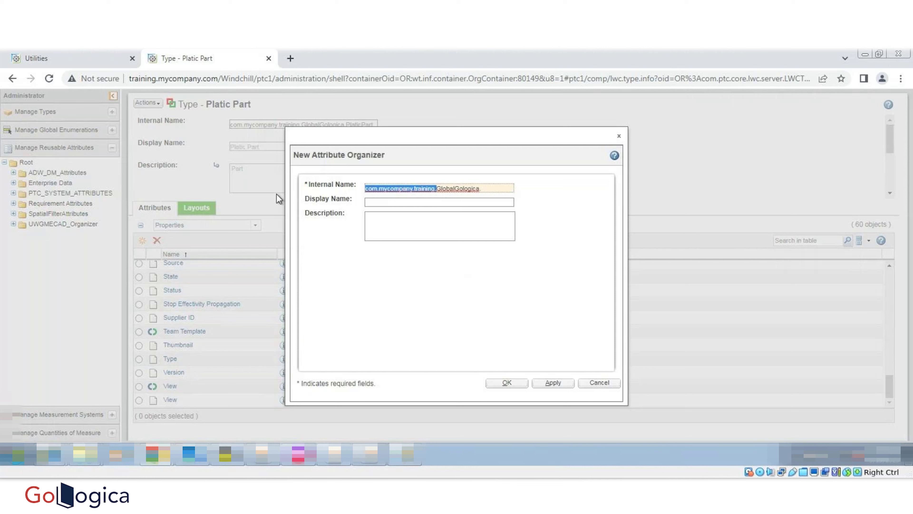
{"action": "key", "text": "BackSpace"}
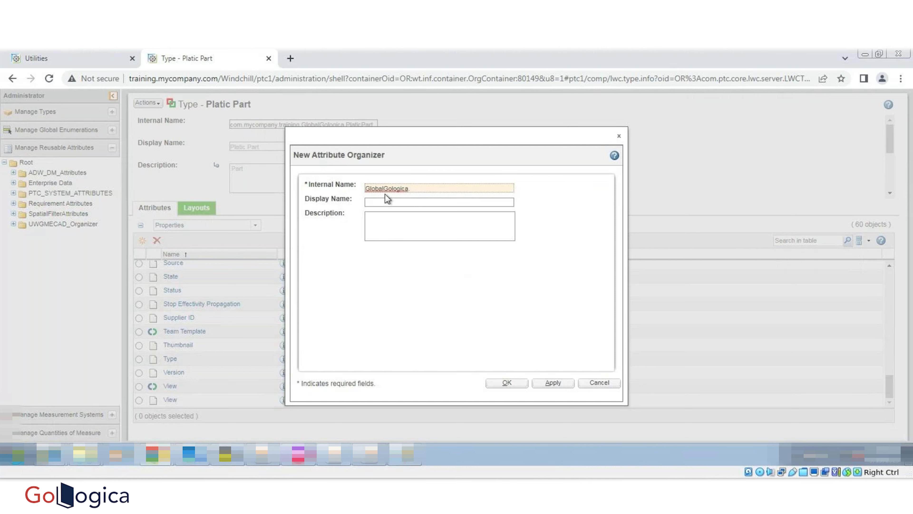
{"action": "left_click", "coordinate": [386, 204]}
{"action": "left_click", "coordinate": [506, 383]}
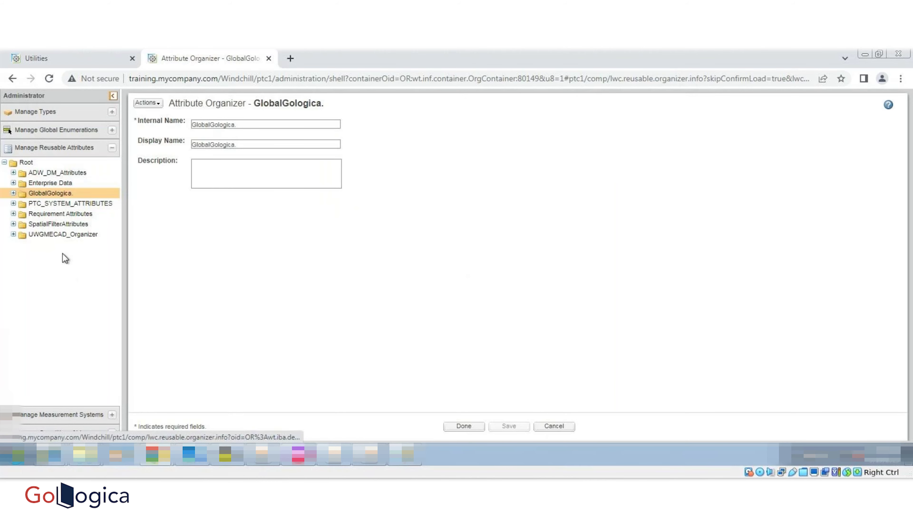
- Create a reusable attribute with internal name VendorID and data type Integer Number in the GlobalGologica. organizer
{"action": "right_click", "coordinate": [49, 194]}
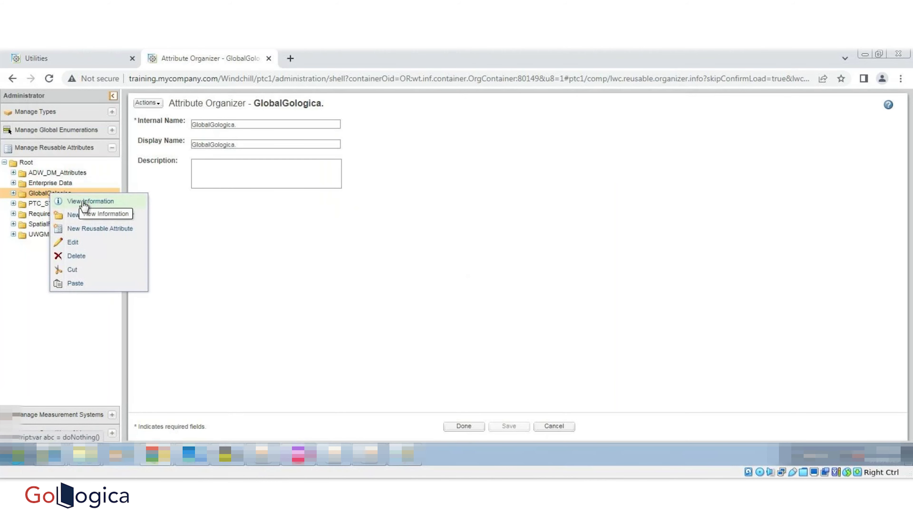
{"action": "left_click", "coordinate": [83, 229]}
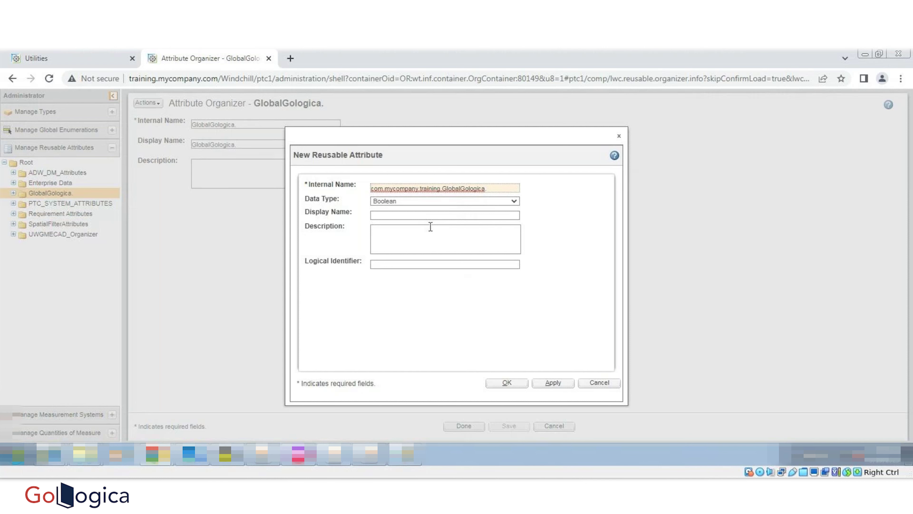
{"action": "left_click_drag", "start_coordinate": [492, 189], "coordinate": [293, 194]}
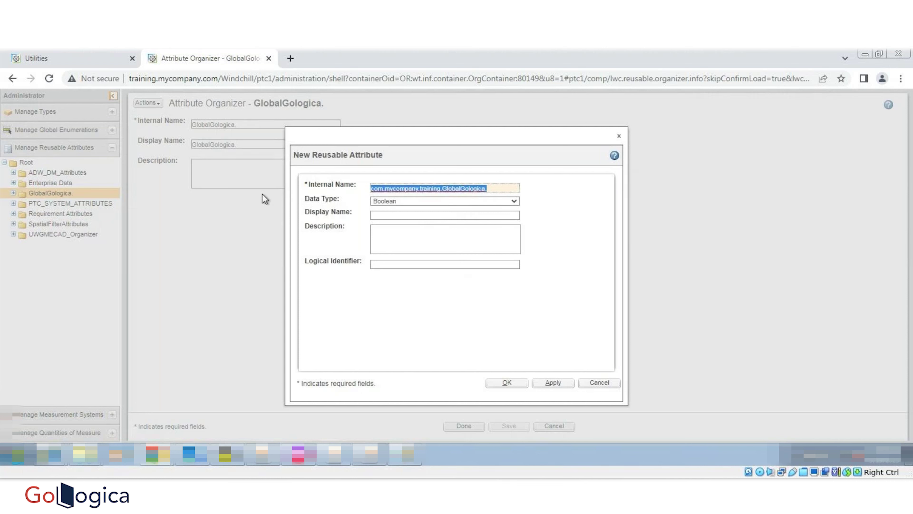
{"action": "type", "text": "Vendor"}
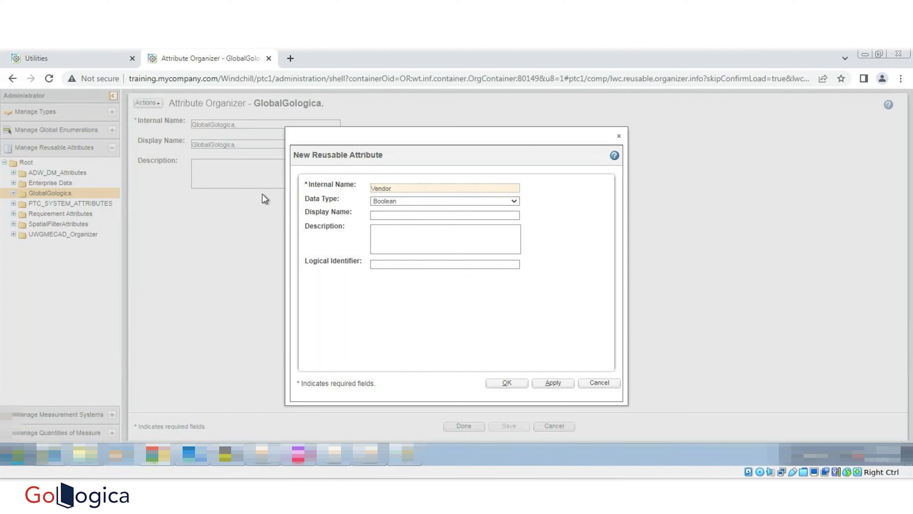
{"action": "type", "text": "ID"}
{"action": "left_click", "coordinate": [377, 201]}
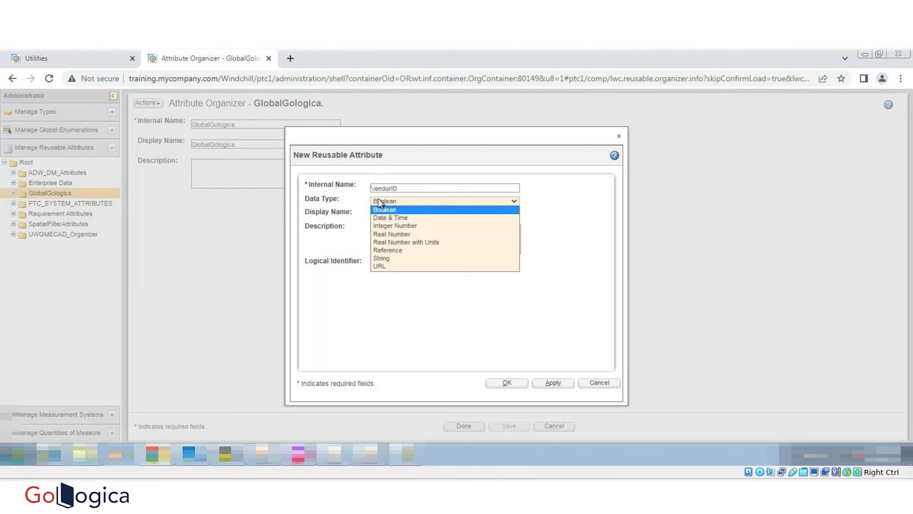
{"action": "left_click", "coordinate": [386, 226]}
{"action": "left_click", "coordinate": [512, 387]}
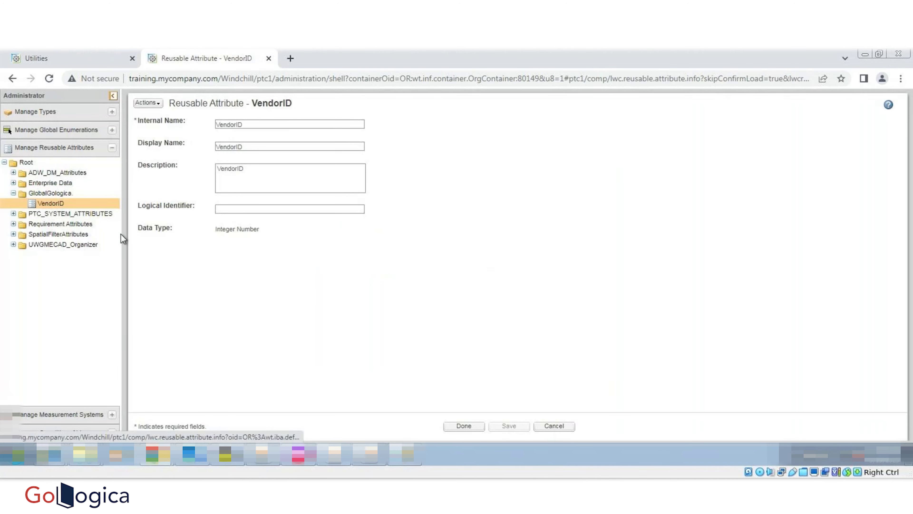
{"action": "right_click", "coordinate": [54, 196]}
{"action": "key", "text": "Escape"}
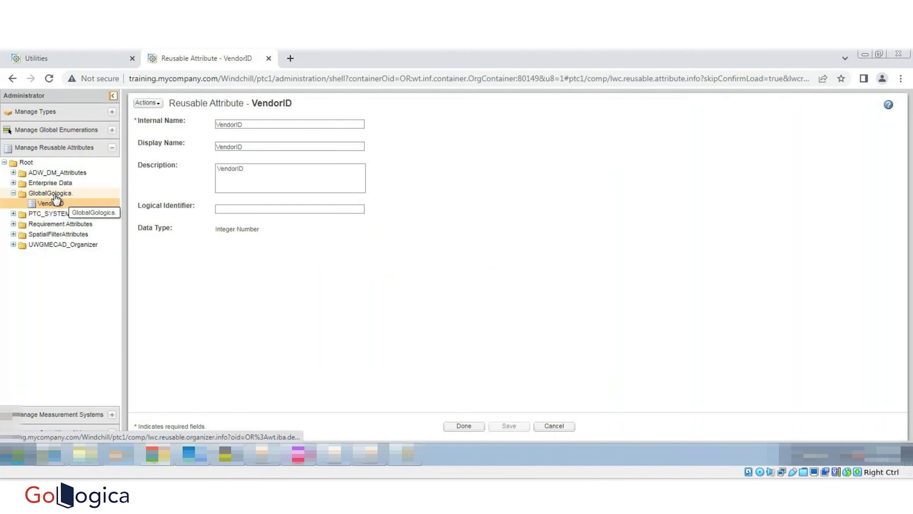
{"action": "right_click", "coordinate": [55, 197]}
{"action": "right_click", "coordinate": [55, 197]}
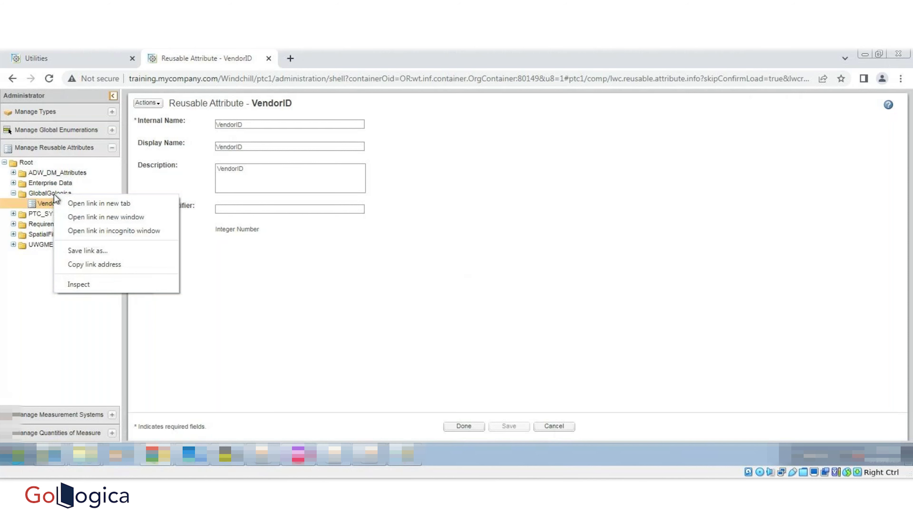
{"action": "left_click", "coordinate": [43, 244]}
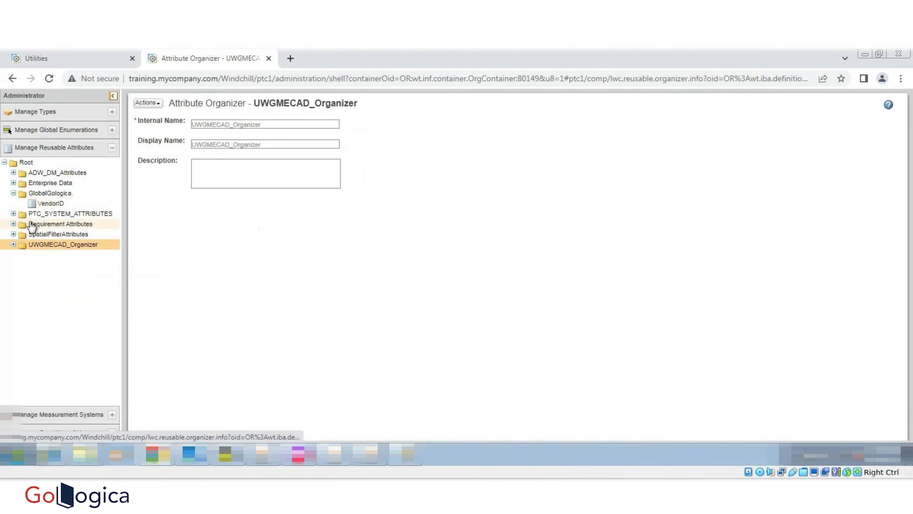
- Create a reusable attribute with internal name "VendorName." and data type String in the GlobalGologica. organizer
{"action": "left_click", "coordinate": [40, 195]}
{"action": "right_click", "coordinate": [38, 194]}
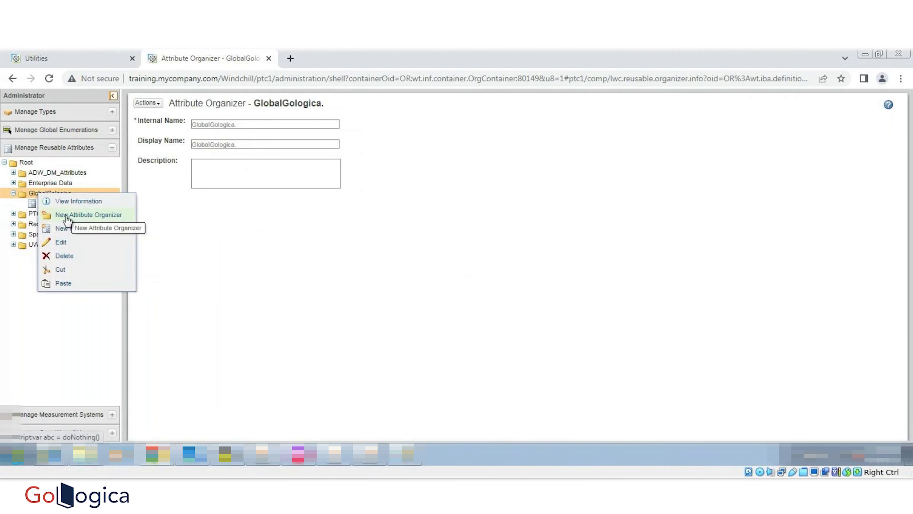
{"action": "left_click", "coordinate": [64, 229]}
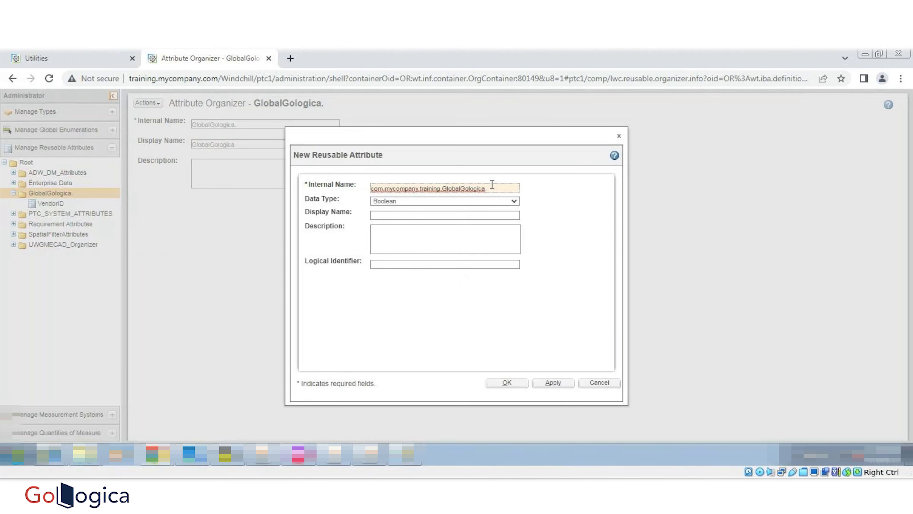
{"action": "left_click_drag", "start_coordinate": [492, 184], "coordinate": [277, 193]}
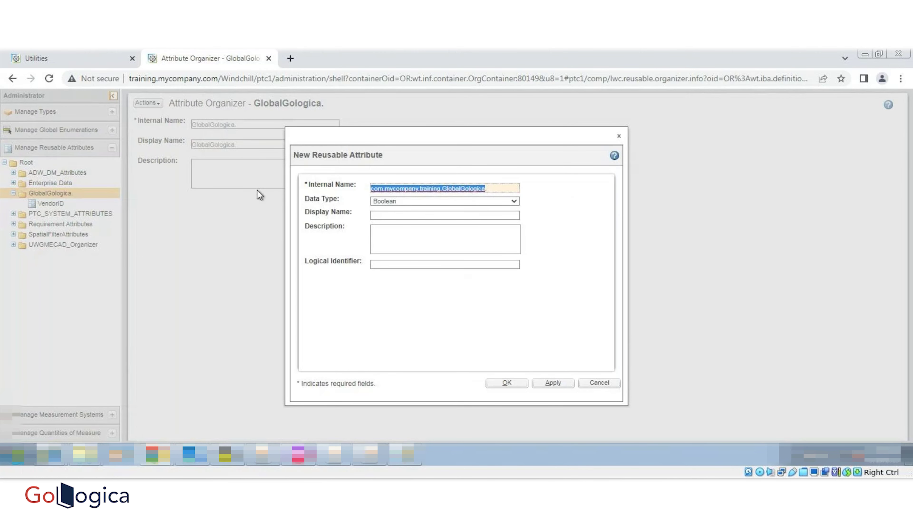
{"action": "type", "text": "VendorName."}
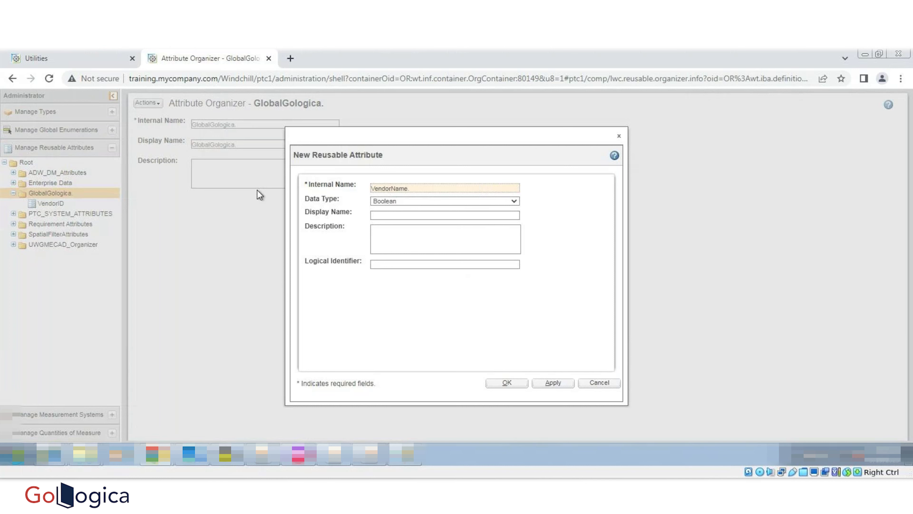
{"action": "key", "text": "BackSpace"}
{"action": "left_click", "coordinate": [398, 203]}
{"action": "left_click", "coordinate": [393, 258]}
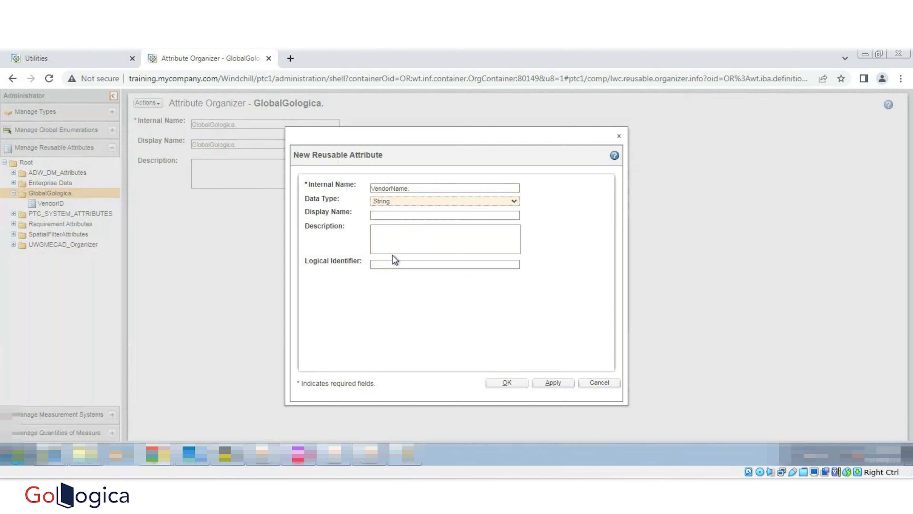
{"action": "left_click", "coordinate": [507, 383]}
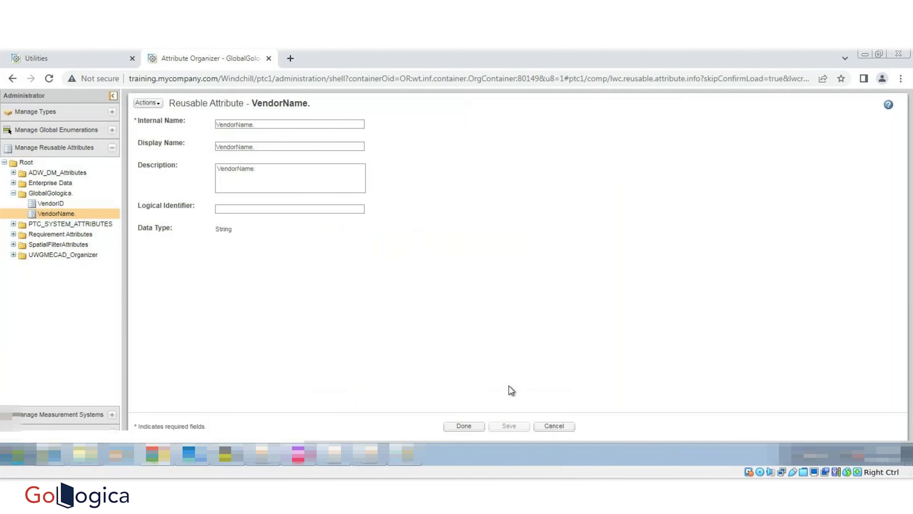
- Create a reusable attribute with internal name PlasticType and data type String in the GlobalGologica. organizer
{"action": "left_click", "coordinate": [50, 193]}
{"action": "right_click", "coordinate": [54, 195]}
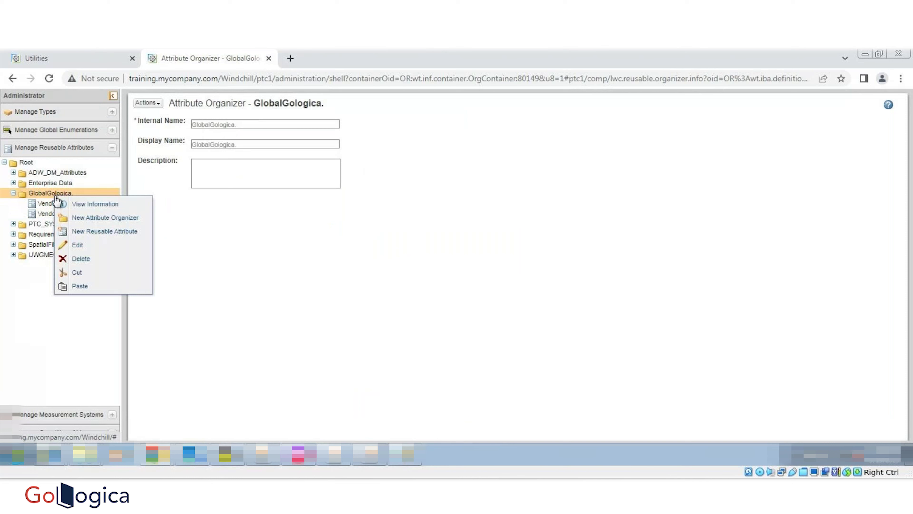
{"action": "left_click", "coordinate": [85, 231]}
{"action": "left_click_drag", "start_coordinate": [492, 189], "coordinate": [354, 188]}
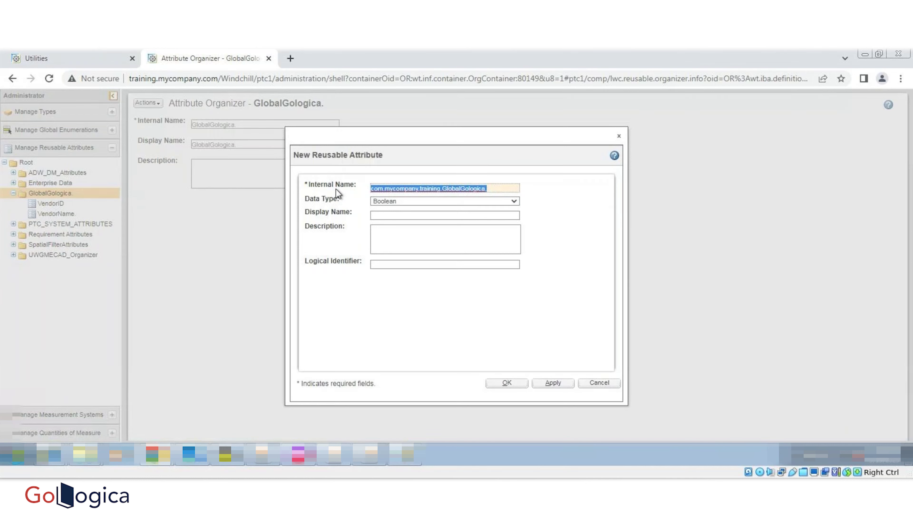
{"action": "type", "text": "Plas"}
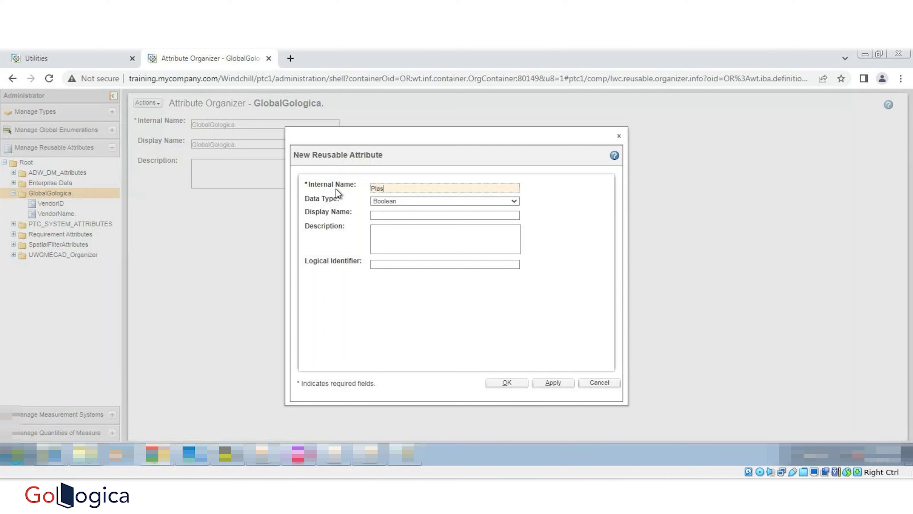
{"action": "type", "text": "ticType"}
{"action": "left_click", "coordinate": [394, 203]}
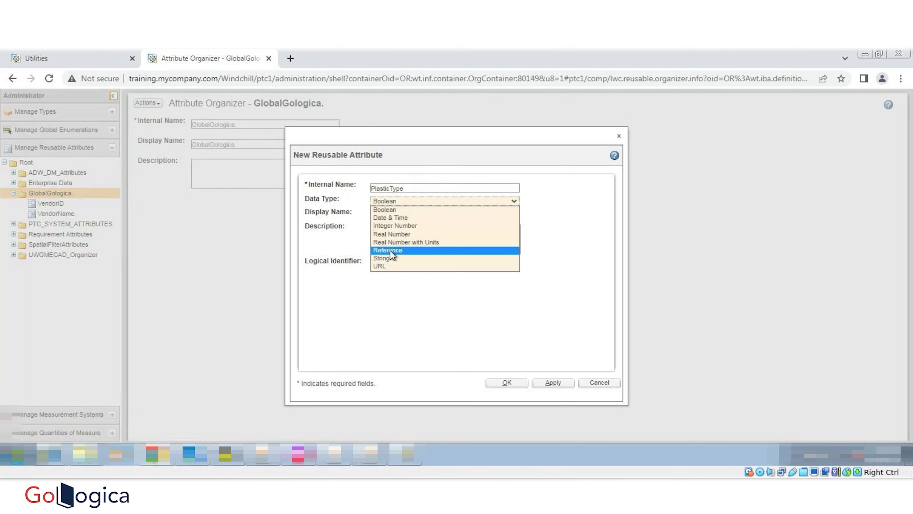
{"action": "left_click", "coordinate": [391, 262]}
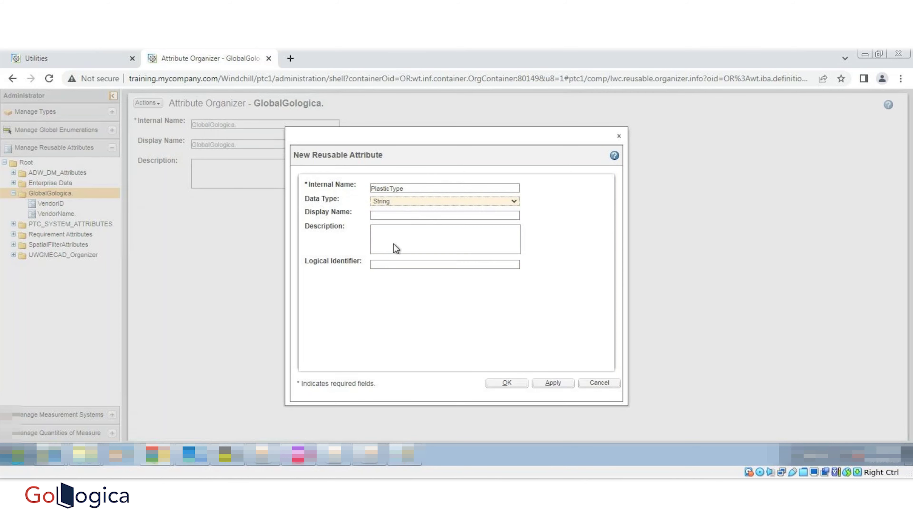
{"action": "left_click", "coordinate": [505, 383]}
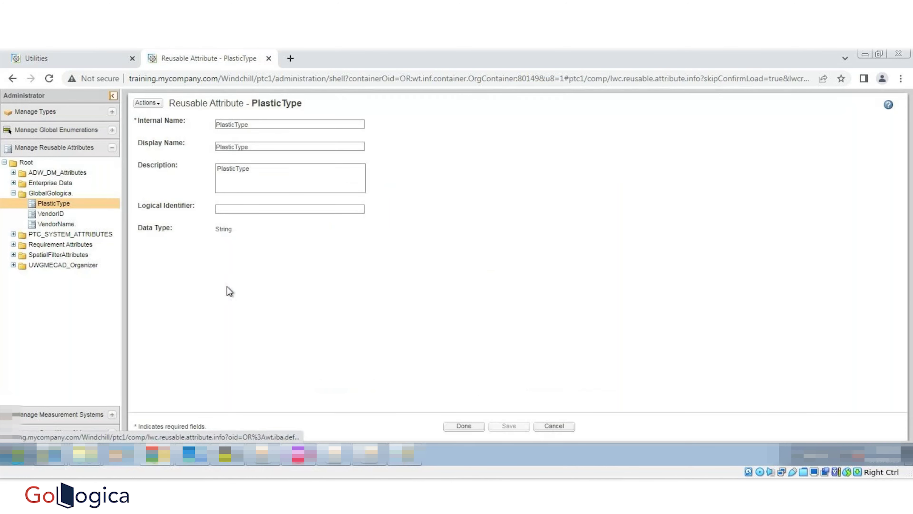
- Create a reusable attribute with internal name VendorApproved and data type Boolean in the GlobalGologica. organizer
{"action": "left_click", "coordinate": [50, 192]}
{"action": "right_click", "coordinate": [57, 194]}
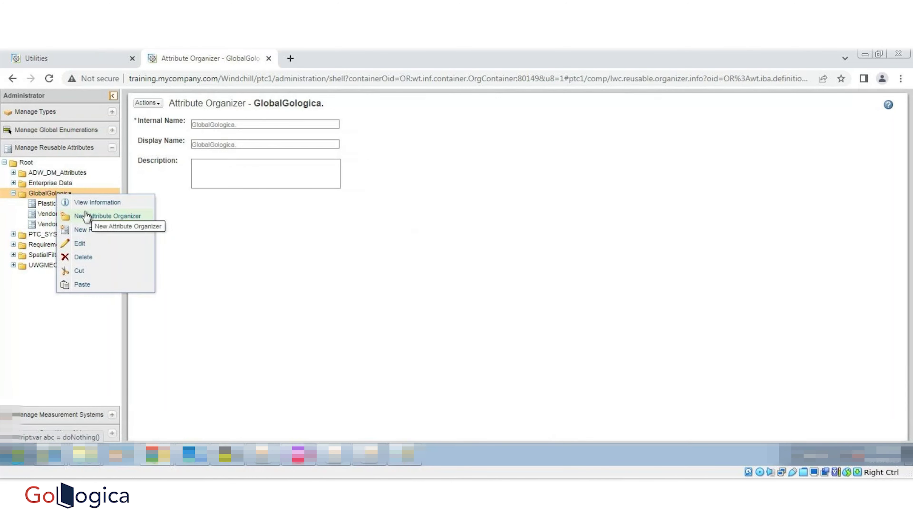
{"action": "left_click", "coordinate": [88, 230]}
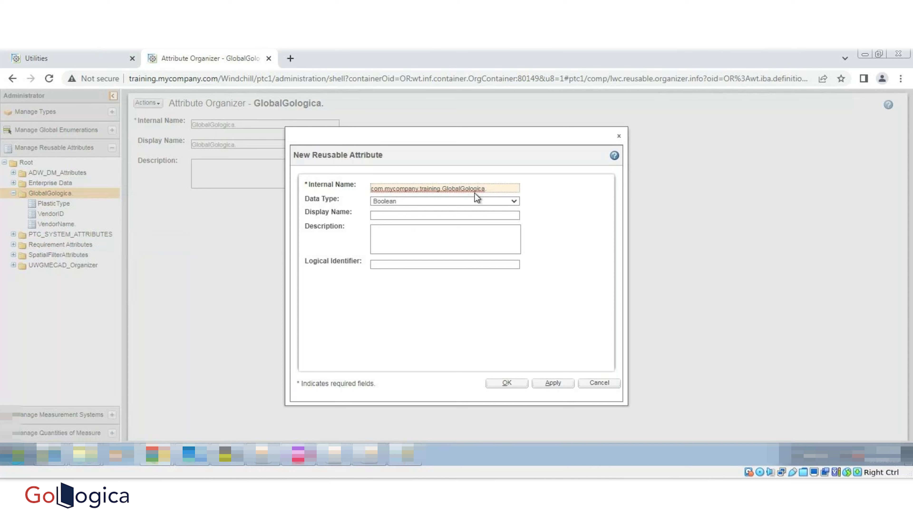
{"action": "left_click_drag", "start_coordinate": [489, 189], "coordinate": [290, 187]}
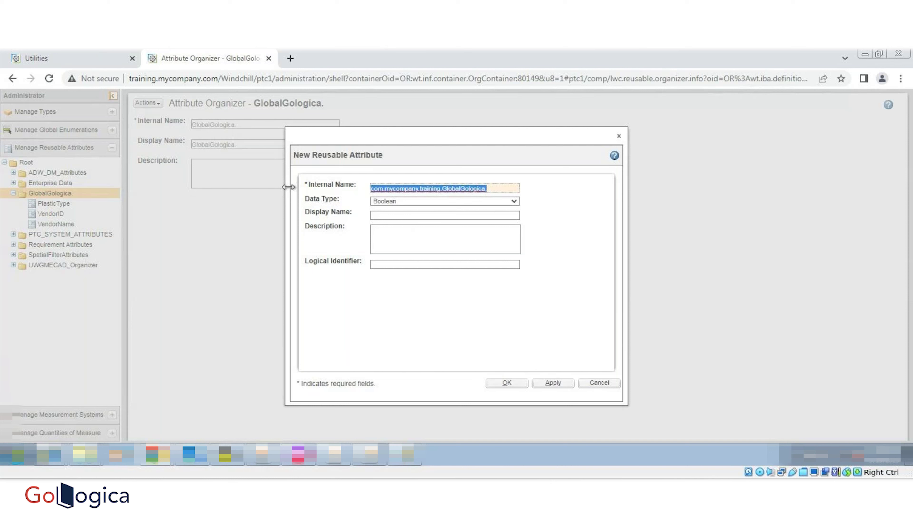
{"action": "type", "text": "Ve"}
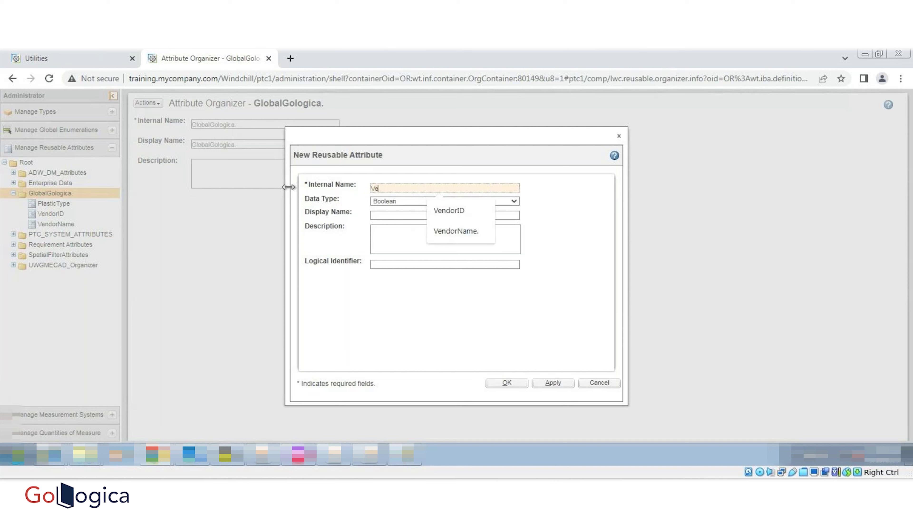
{"action": "type", "text": "ror"}
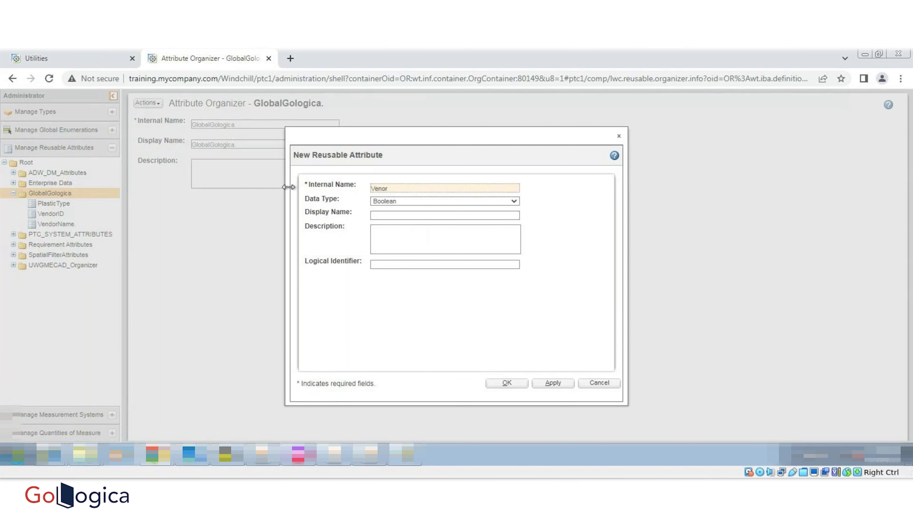
{"action": "key", "text": "BackSpace"}
{"action": "key", "text": "BackSpace"}
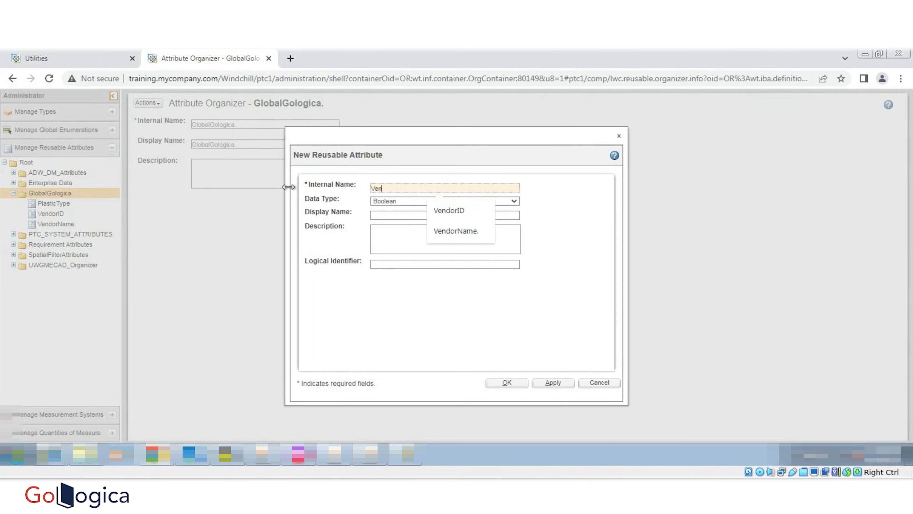
{"action": "type", "text": "dorApproved"}
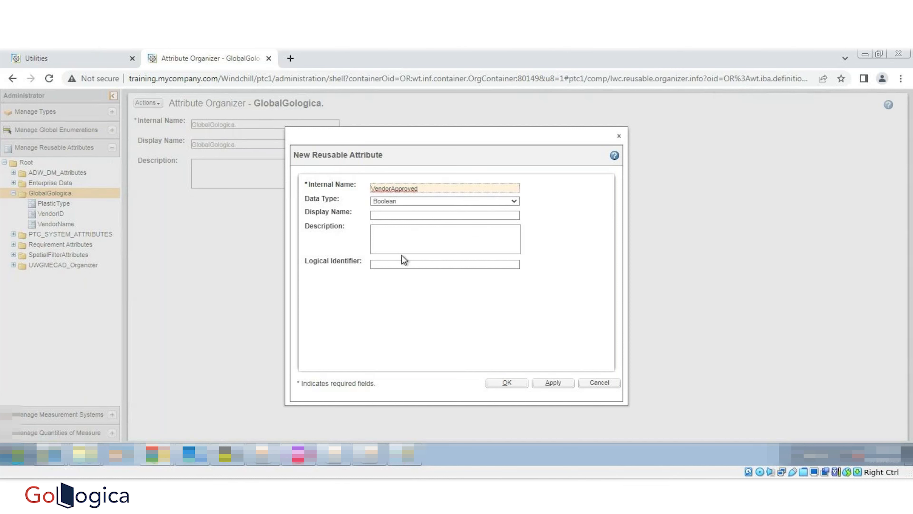
{"action": "left_click", "coordinate": [507, 383]}
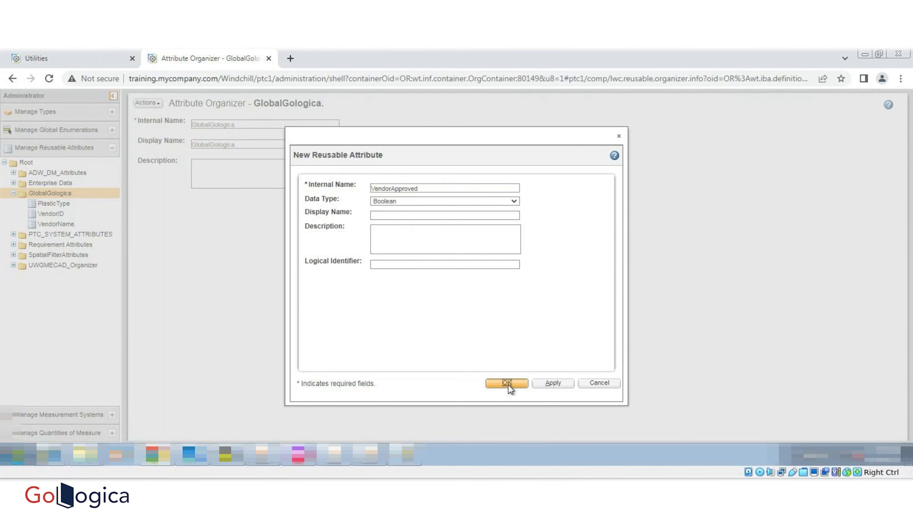
- Create a reusable attribute ApprovalDate with data type Date & Time in the GlobalGologica. organizer and return to the organizer's information
{"action": "left_click", "coordinate": [51, 193]}
{"action": "right_click", "coordinate": [51, 194]}
{"action": "left_click", "coordinate": [85, 230]}
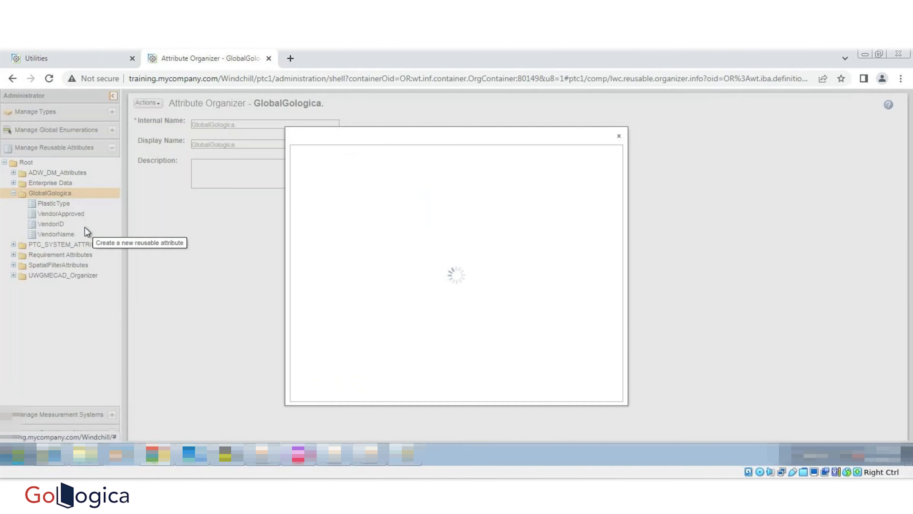
{"action": "left_click_drag", "start_coordinate": [494, 188], "coordinate": [319, 204]}
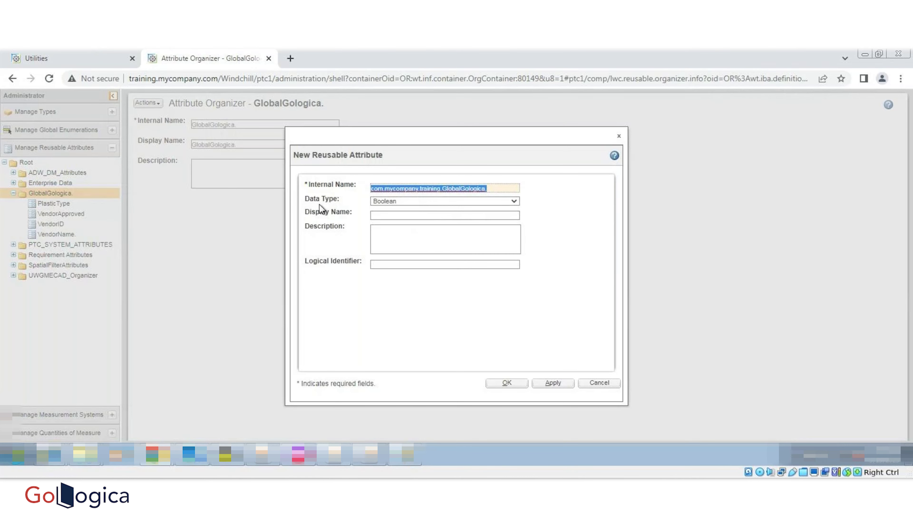
{"action": "type", "text": "App"}
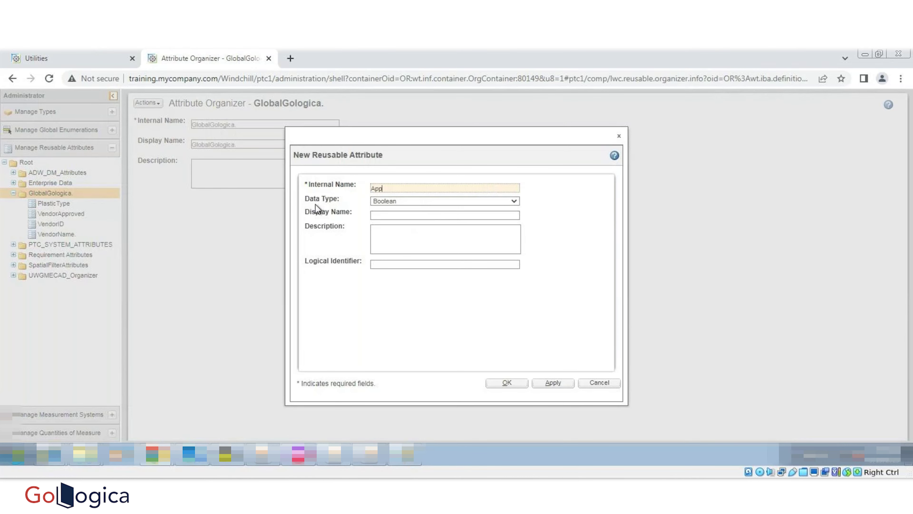
{"action": "type", "text": "rovalDate"}
{"action": "left_click", "coordinate": [382, 202]}
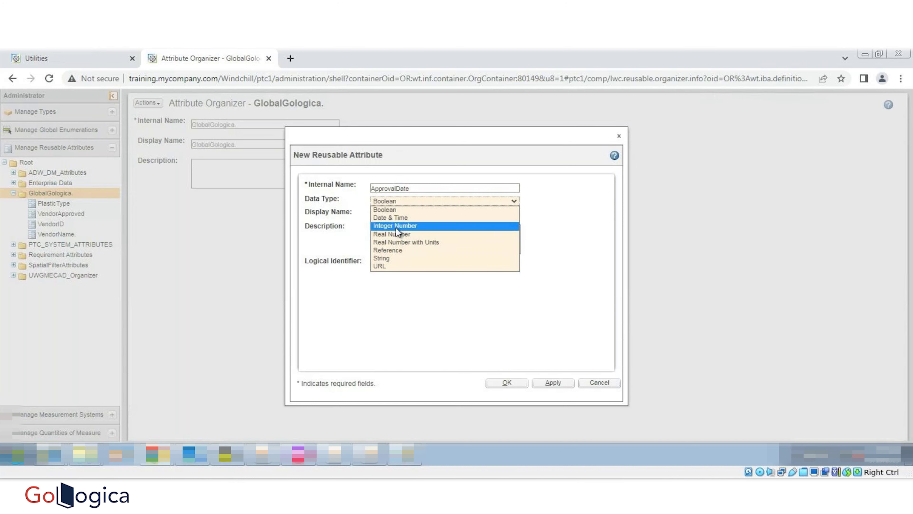
{"action": "left_click", "coordinate": [391, 218]}
{"action": "left_click", "coordinate": [512, 384]}
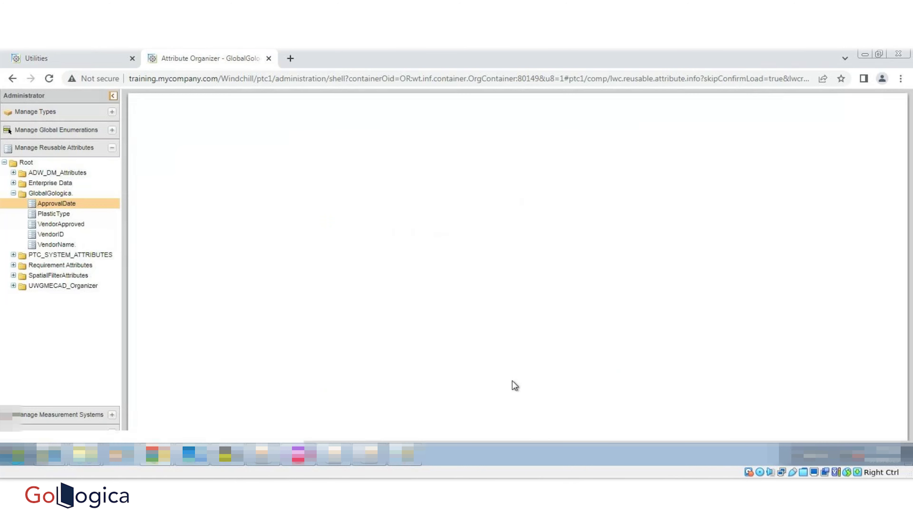
{"action": "left_click", "coordinate": [54, 196]}
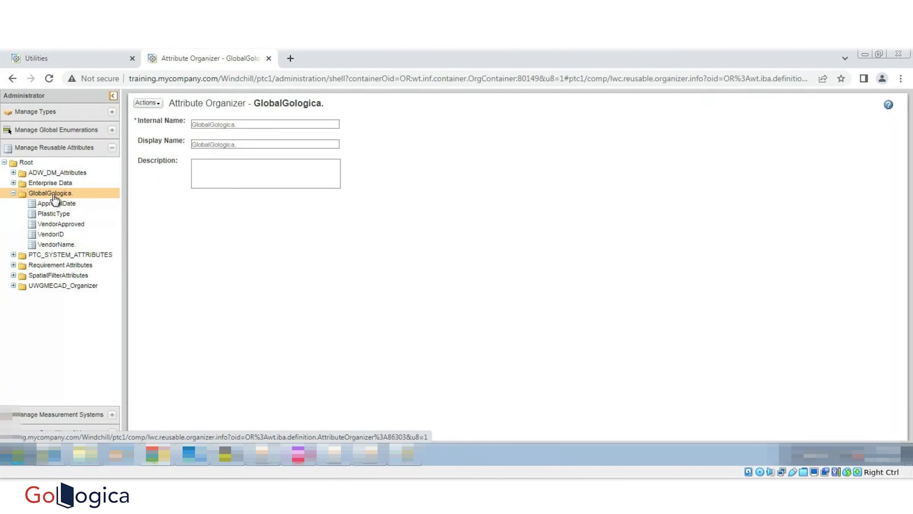
- Create a reusable attribute VendorCost with data type Real Number in the GlobalGologica. organizer, then return to the organizer and collapse it
{"action": "right_click", "coordinate": [54, 195]}
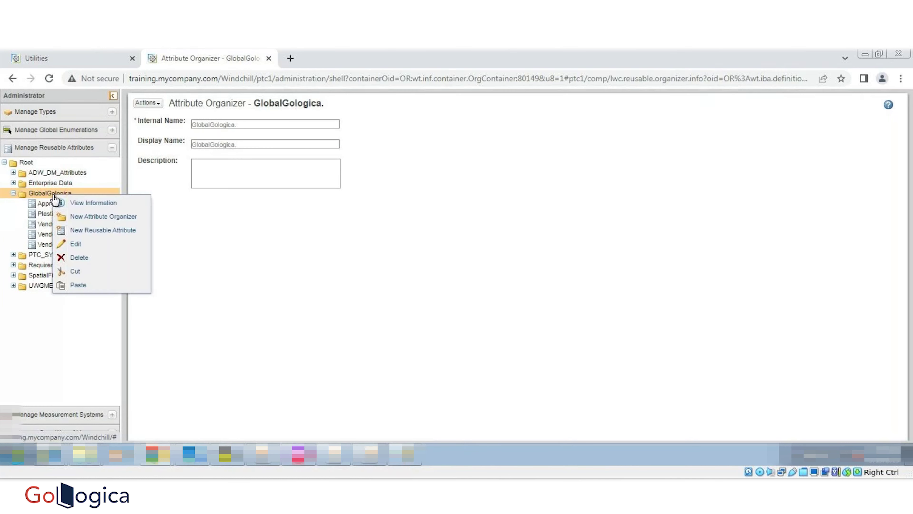
{"action": "left_click", "coordinate": [88, 231]}
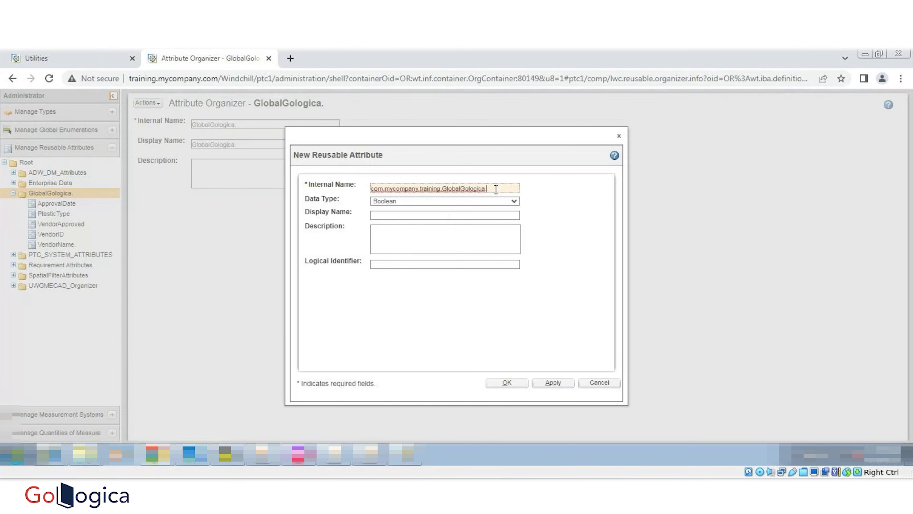
{"action": "left_click_drag", "start_coordinate": [496, 189], "coordinate": [312, 186]}
{"action": "type", "text": "Ve"}
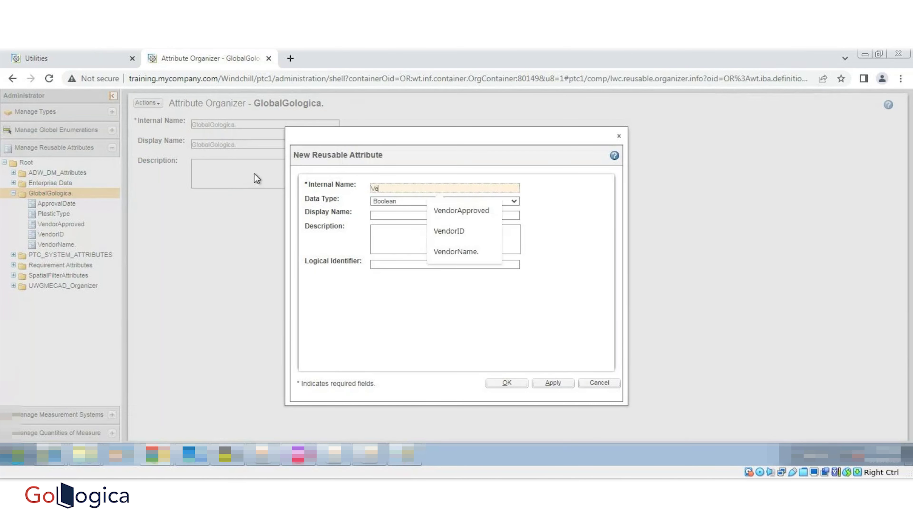
{"action": "type", "text": "ndorCost"}
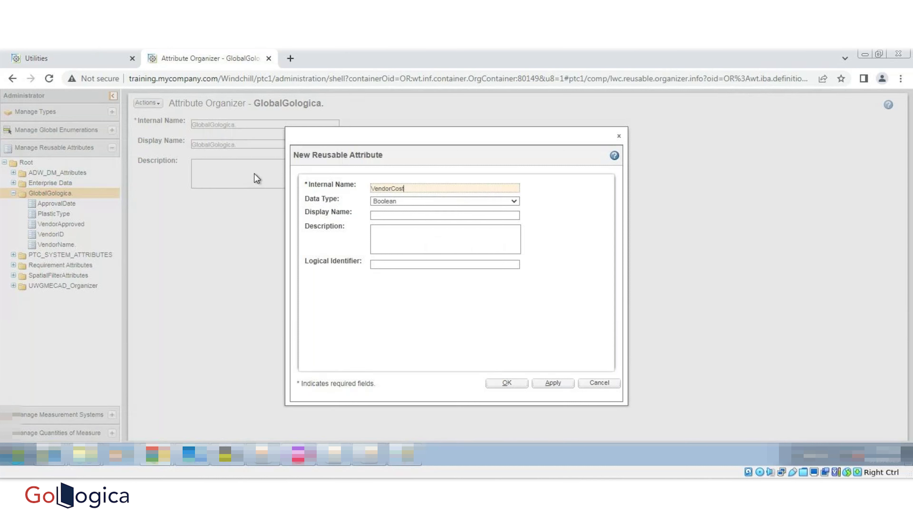
{"action": "left_click", "coordinate": [406, 203]}
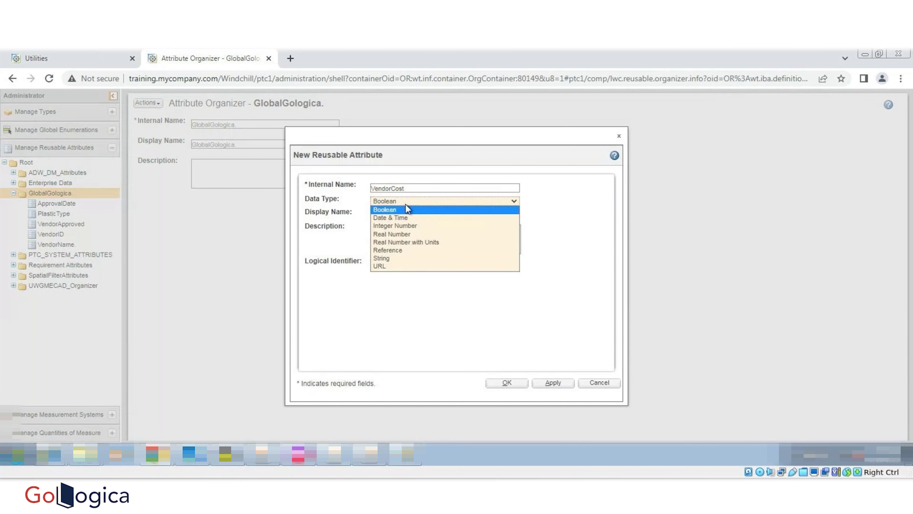
{"action": "left_click", "coordinate": [401, 234]}
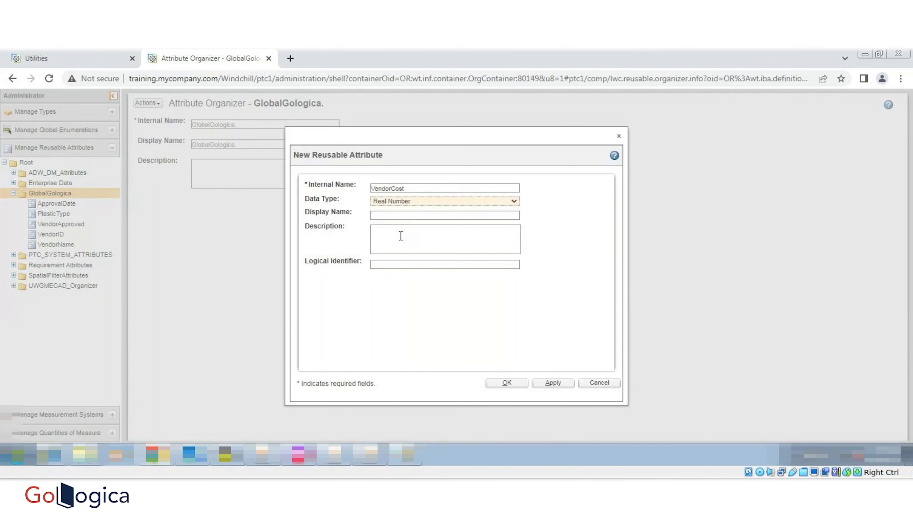
{"action": "left_click", "coordinate": [504, 382]}
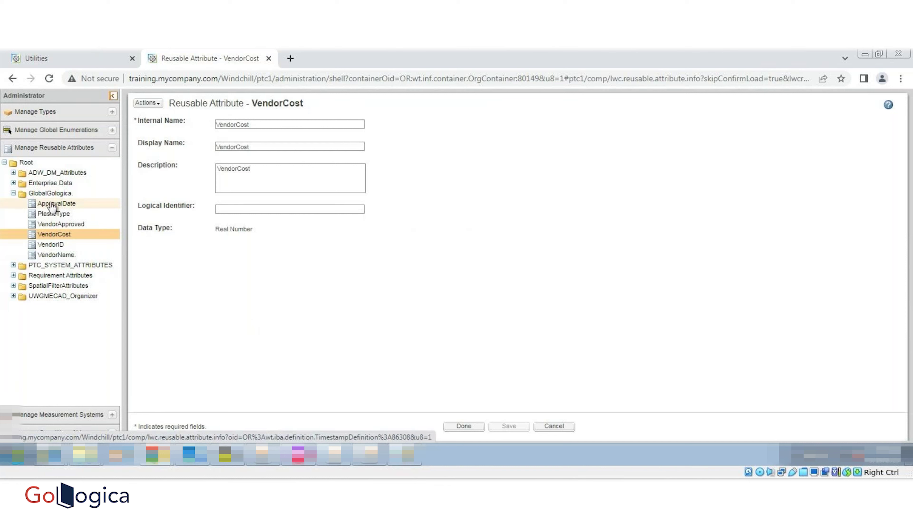
{"action": "left_click", "coordinate": [50, 194]}
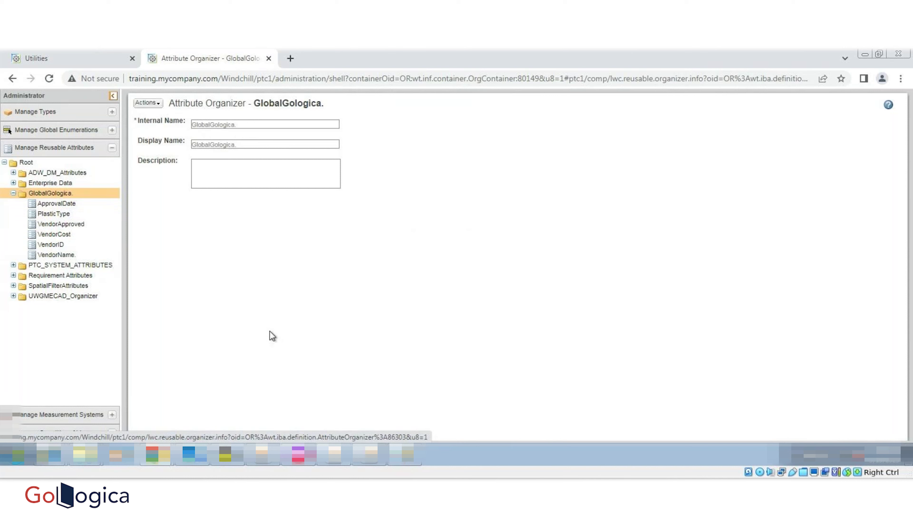
{"action": "left_click", "coordinate": [13, 193]}
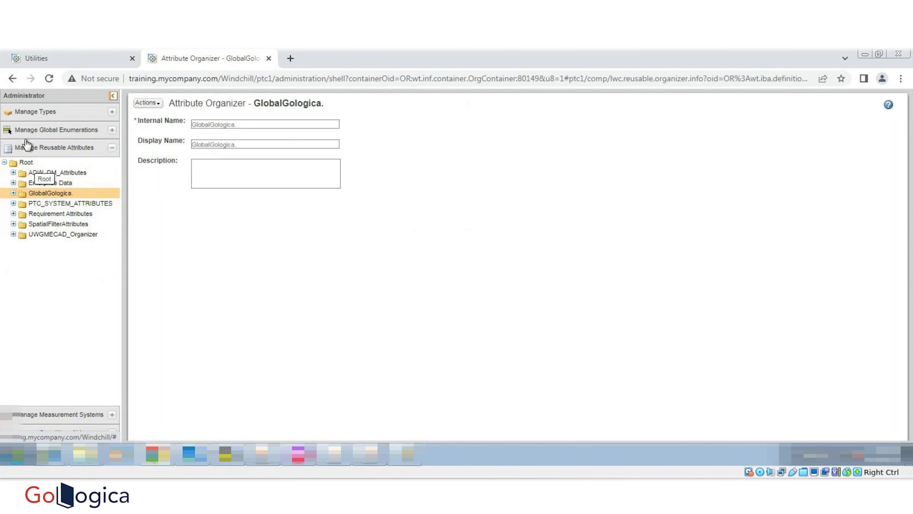
- Open the Platic Part type under Part in the type manager for editing
{"action": "left_click", "coordinate": [34, 112]}
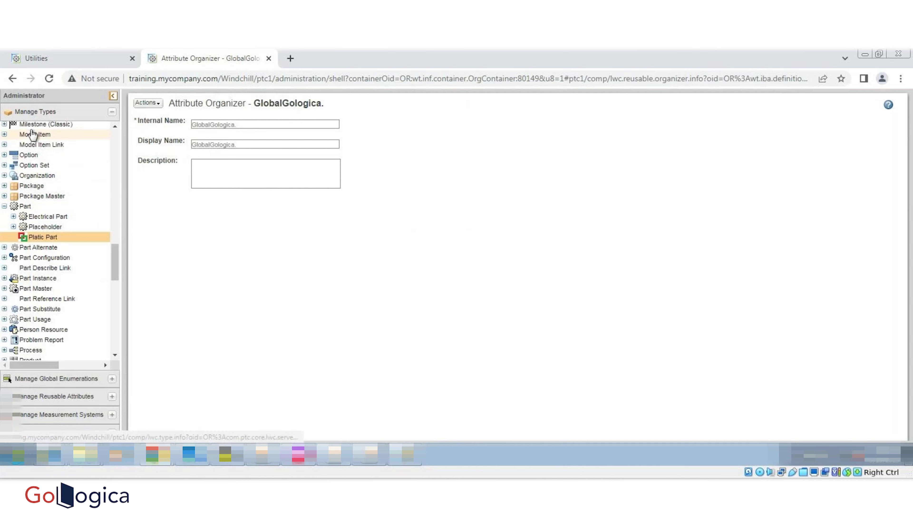
{"action": "left_click", "coordinate": [44, 238]}
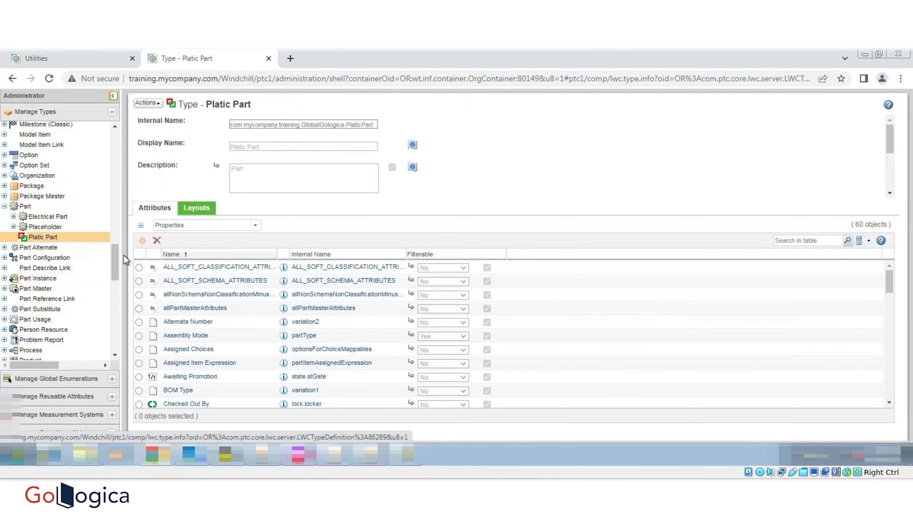
{"action": "left_click", "coordinate": [147, 102]}
{"action": "left_click", "coordinate": [157, 134]}
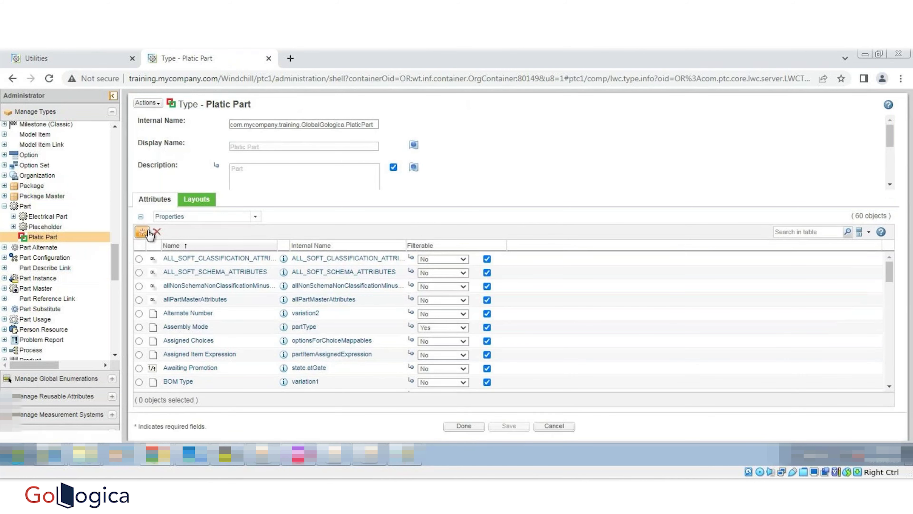
- Start a new Global attribute with internal name VendorID on the Platic Part type
{"action": "left_click", "coordinate": [142, 232]}
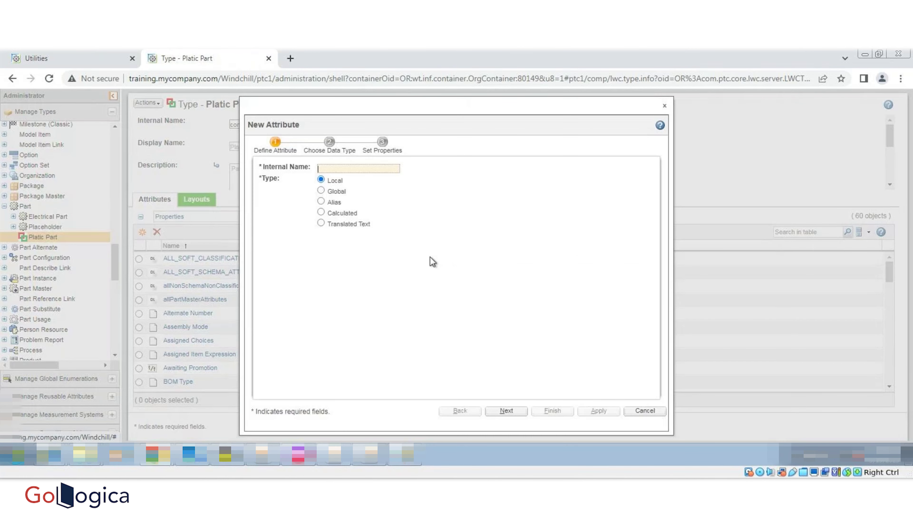
{"action": "left_click", "coordinate": [336, 192]}
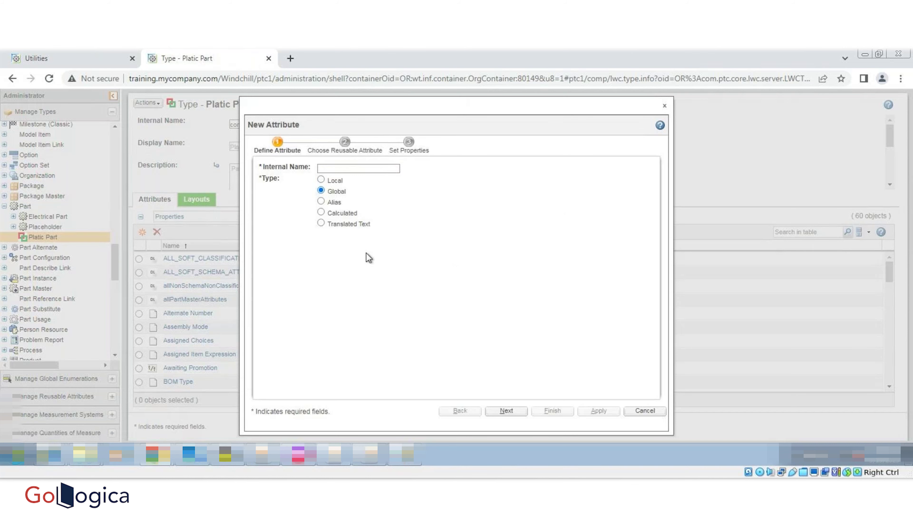
{"action": "left_click", "coordinate": [346, 168]}
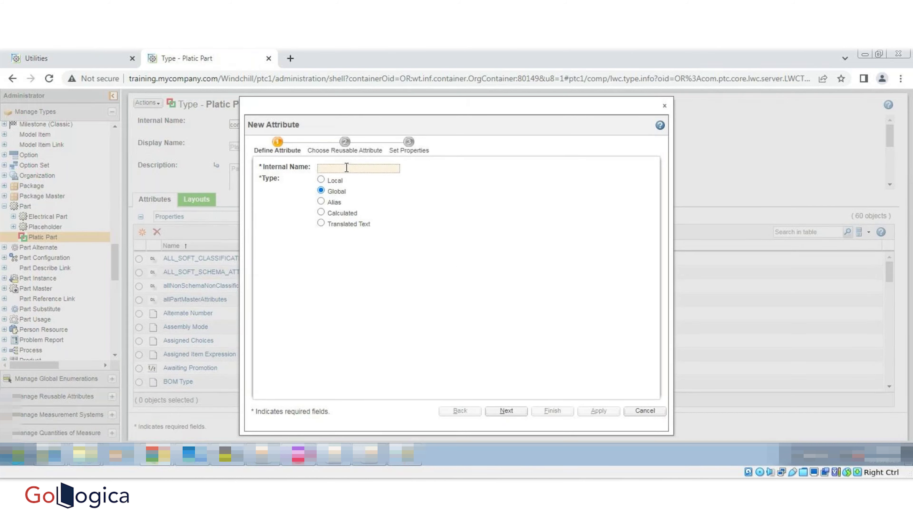
{"action": "type", "text": "VendorID"}
{"action": "left_click", "coordinate": [490, 410]}
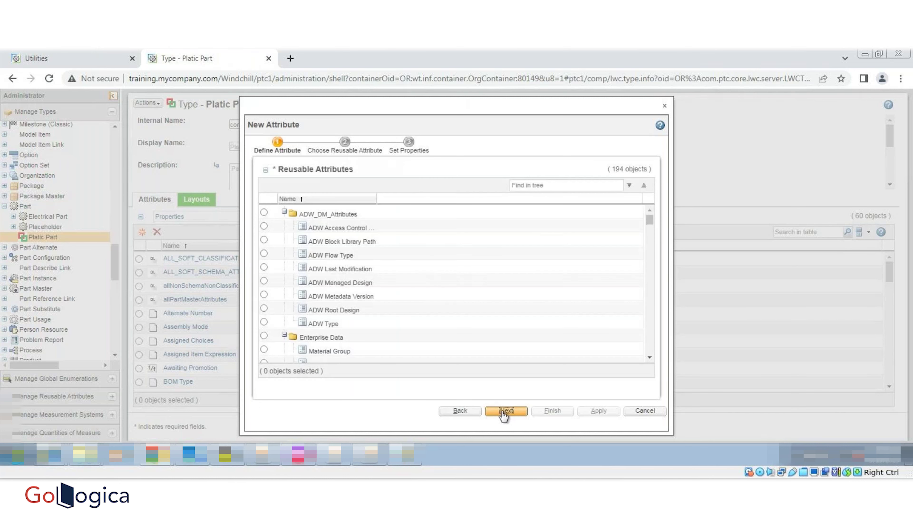
- Base the new attribute on the reusable VendorID from GlobalGologica. and finish it with display name Vendor ID
{"action": "scroll", "coordinate": [324, 265], "scroll_direction": "down", "scroll_amount": 2}
{"action": "scroll", "coordinate": [304, 252], "scroll_direction": "up", "scroll_amount": 2}
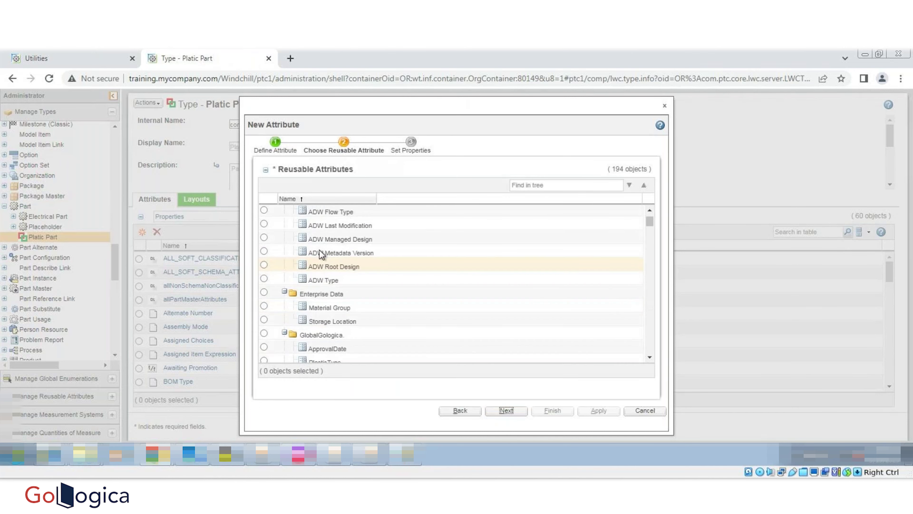
{"action": "left_click", "coordinate": [284, 211]}
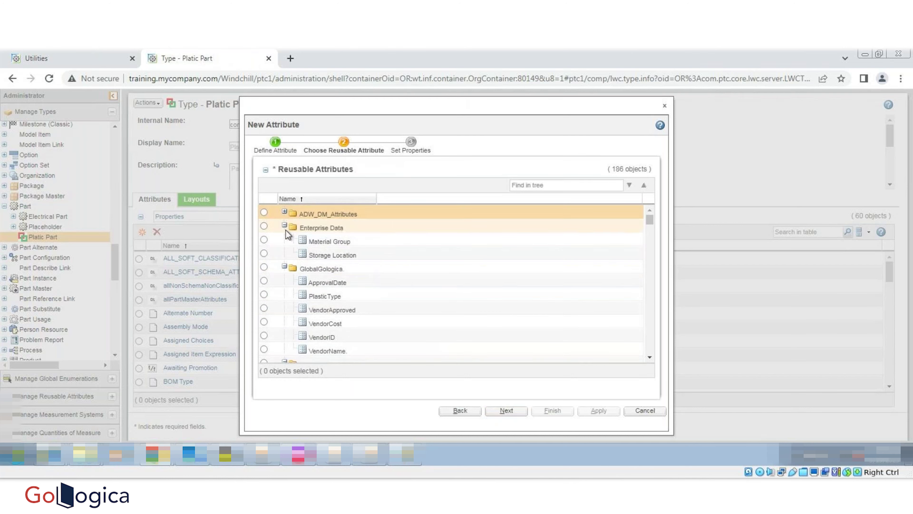
{"action": "left_click", "coordinate": [285, 226]}
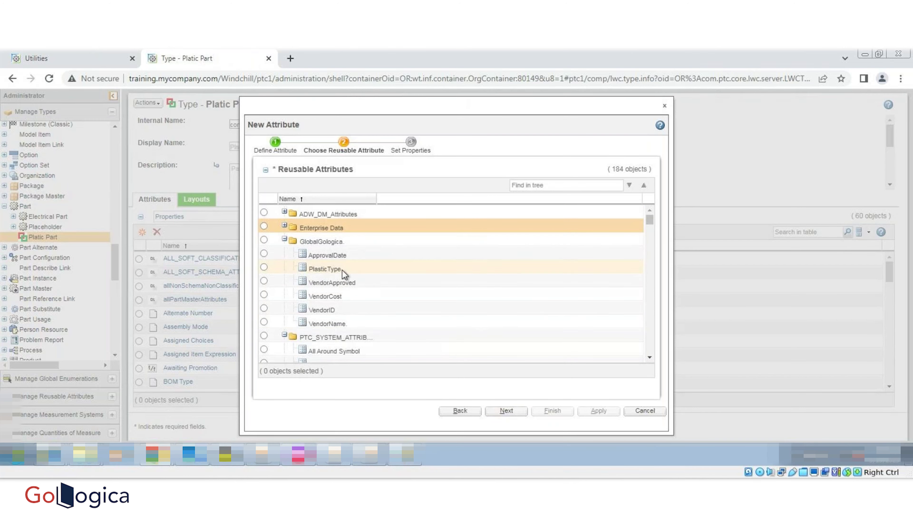
{"action": "left_click", "coordinate": [264, 309]}
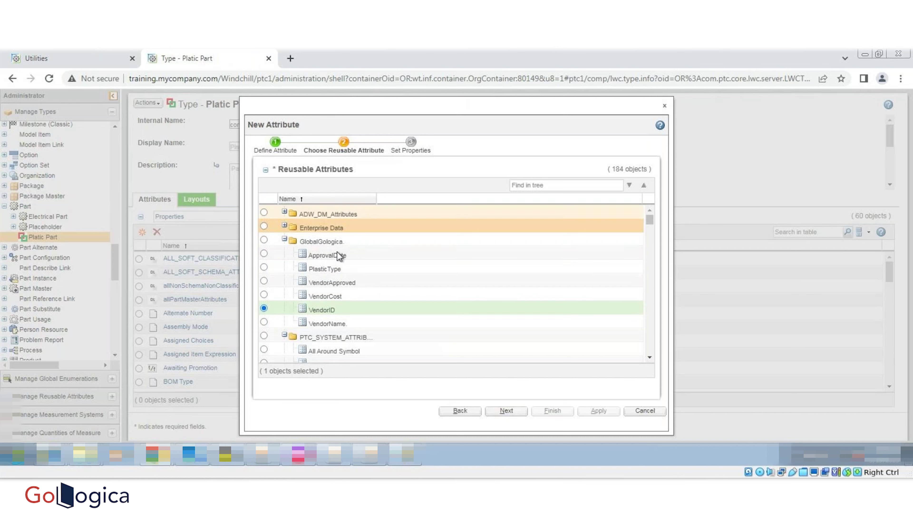
{"action": "left_click", "coordinate": [507, 410]}
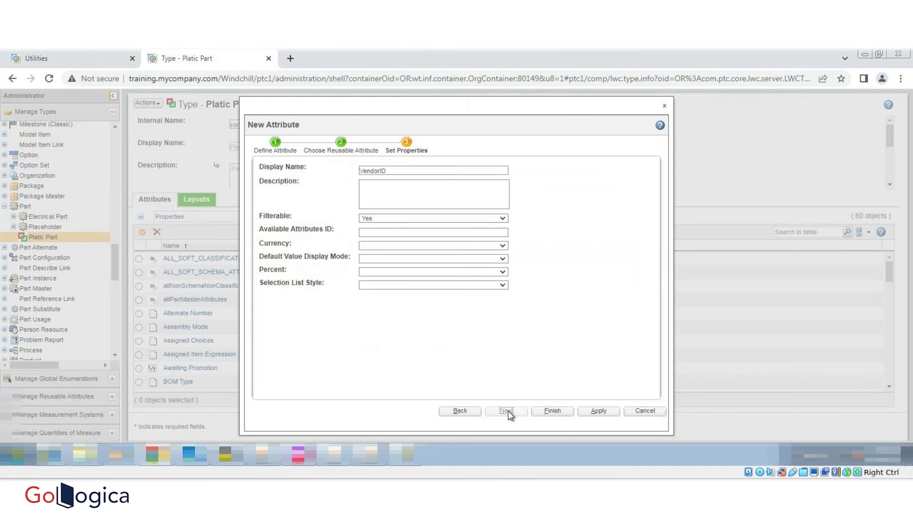
{"action": "left_click", "coordinate": [377, 171]}
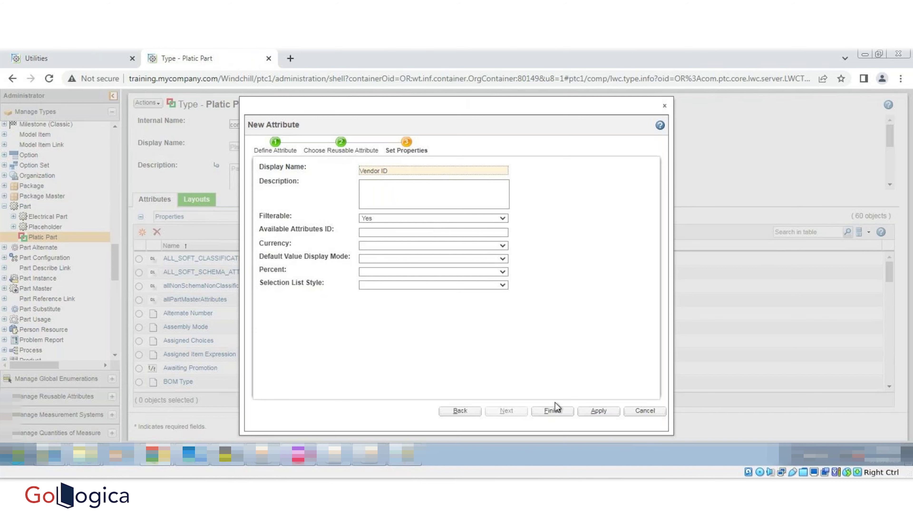
{"action": "left_click", "coordinate": [553, 411]}
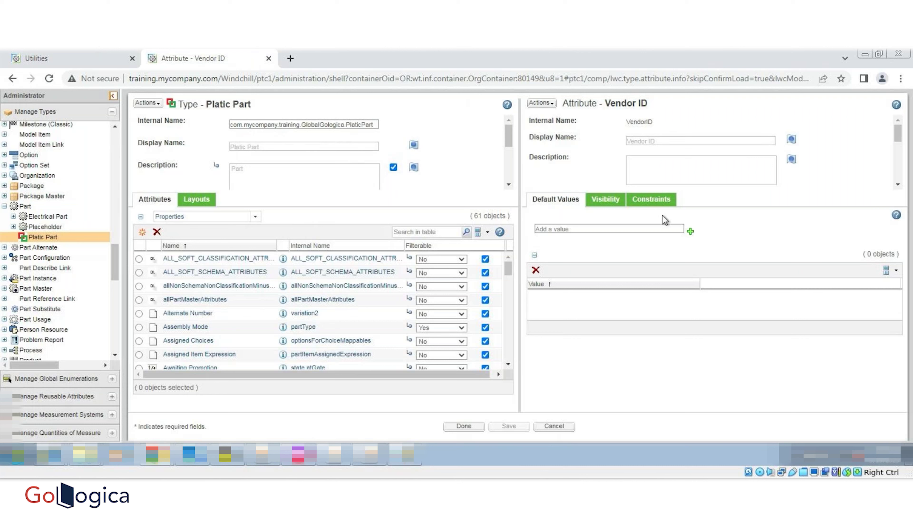
- Add the No Duplicate Values and Required constraints to the Vendor ID attribute and save the type
{"action": "left_click", "coordinate": [664, 201]}
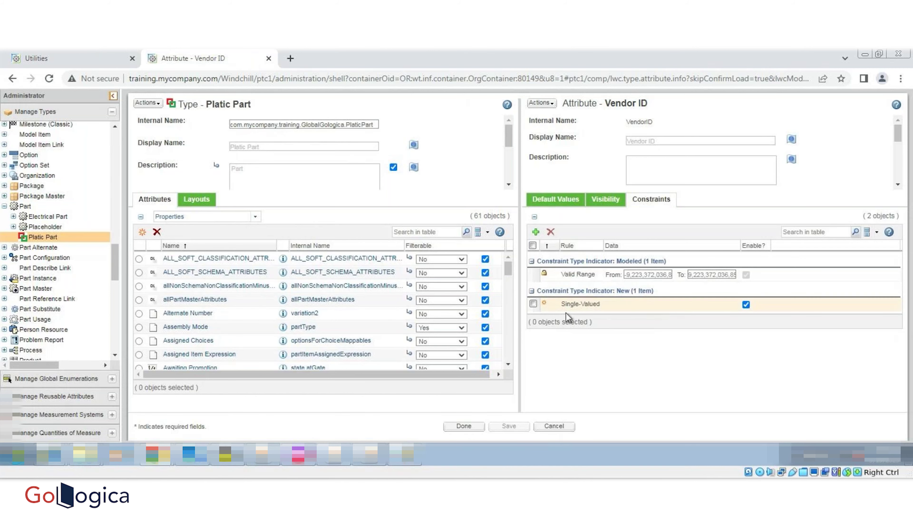
{"action": "left_click", "coordinate": [536, 232]}
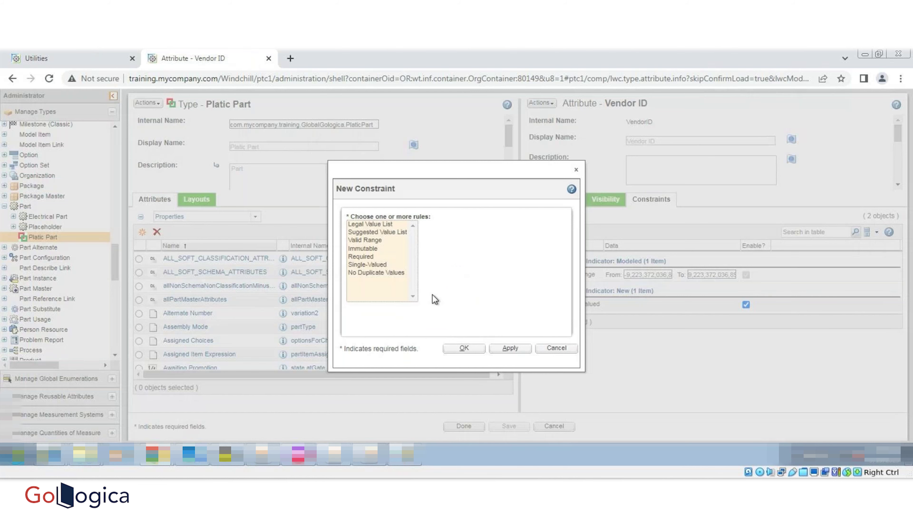
{"action": "left_click", "coordinate": [370, 273]}
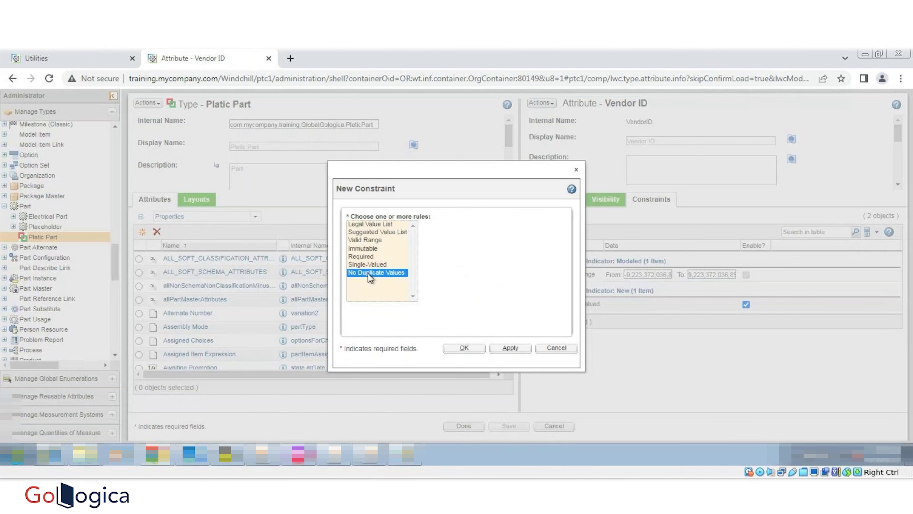
{"action": "left_click", "coordinate": [465, 349]}
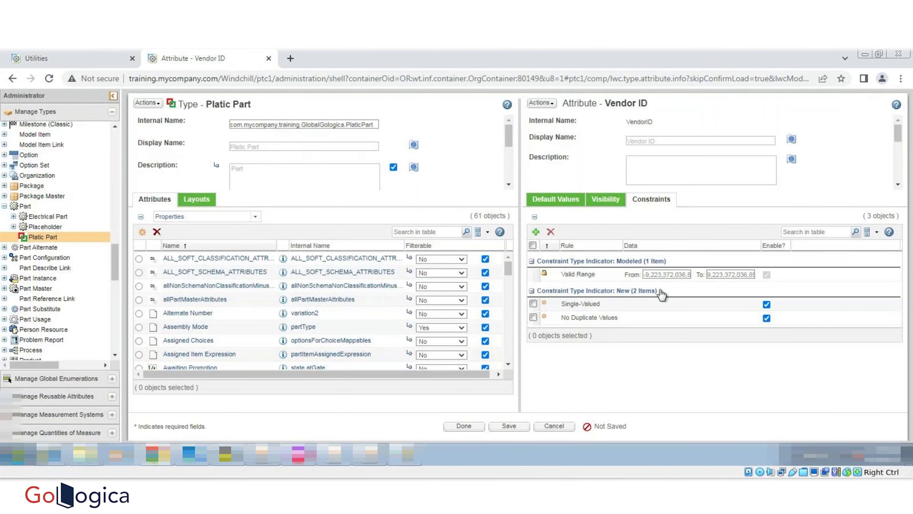
{"action": "left_click", "coordinate": [535, 231]}
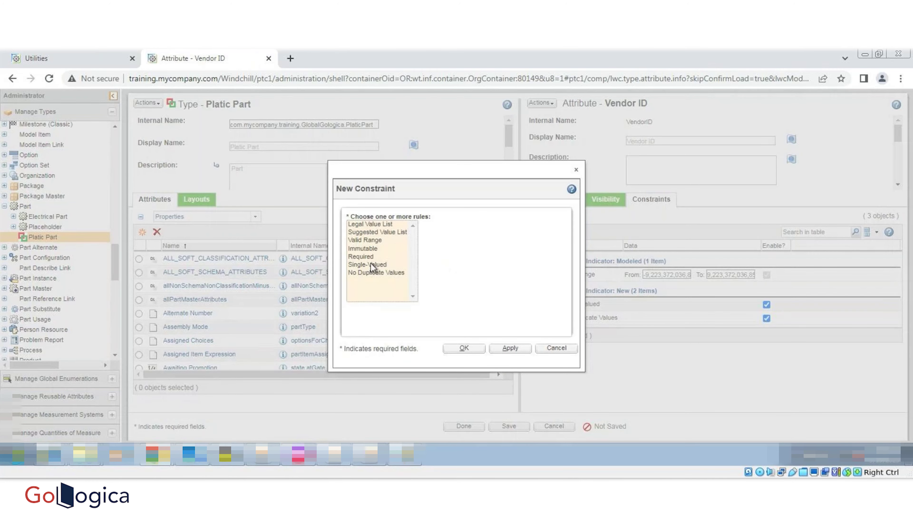
{"action": "left_click", "coordinate": [365, 258]}
{"action": "left_click", "coordinate": [464, 348]}
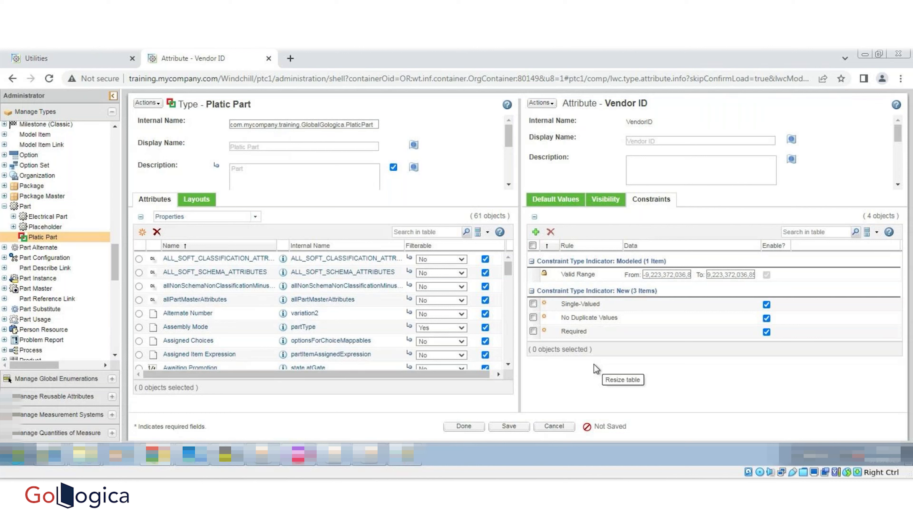
{"action": "left_click", "coordinate": [508, 425]}
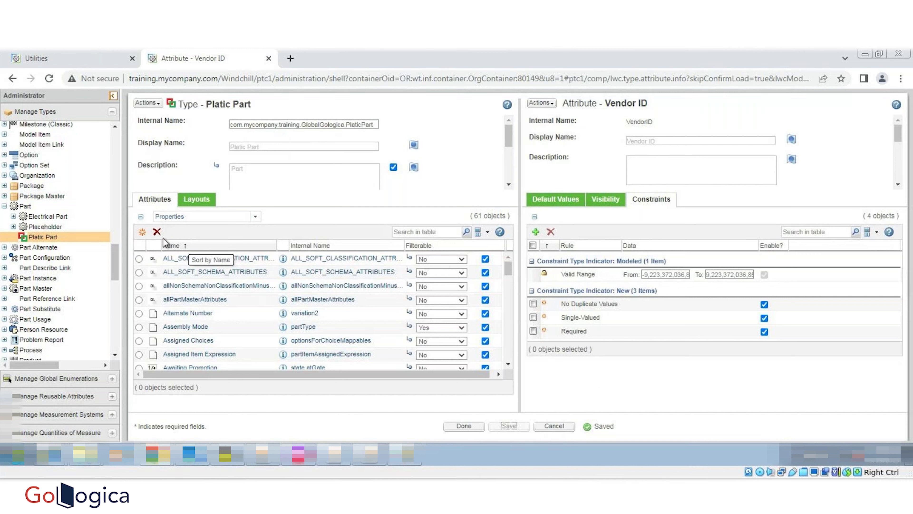
- Start a new Global attribute with internal name VendorName on the Platic Part type
{"action": "left_click", "coordinate": [142, 232]}
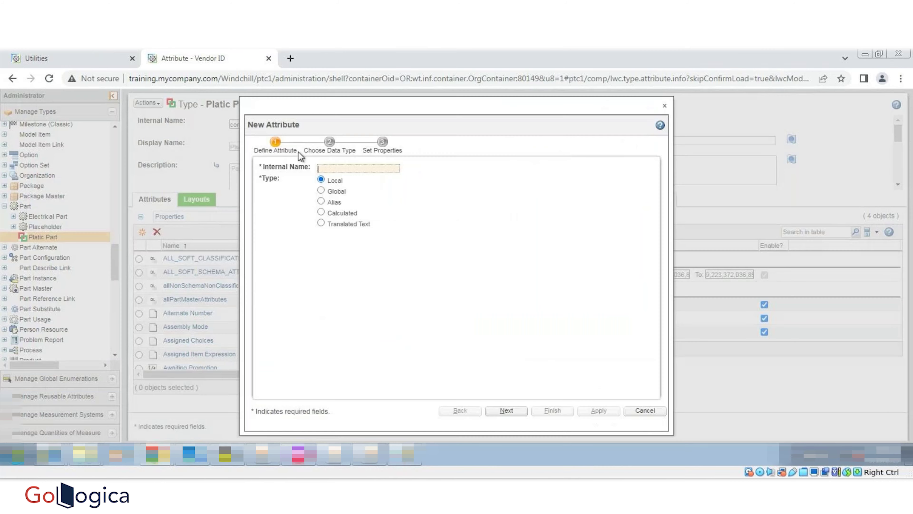
{"action": "left_click", "coordinate": [335, 193]}
{"action": "left_click", "coordinate": [337, 171]}
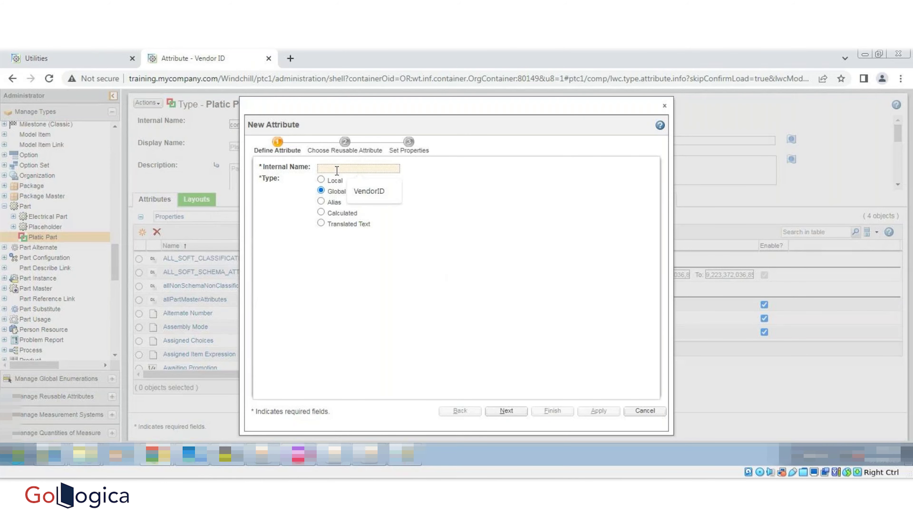
{"action": "left_click", "coordinate": [366, 185]}
{"action": "key", "text": "BackSpace"}
{"action": "key", "text": "BackSpace"}
{"action": "type", "text": "Name"}
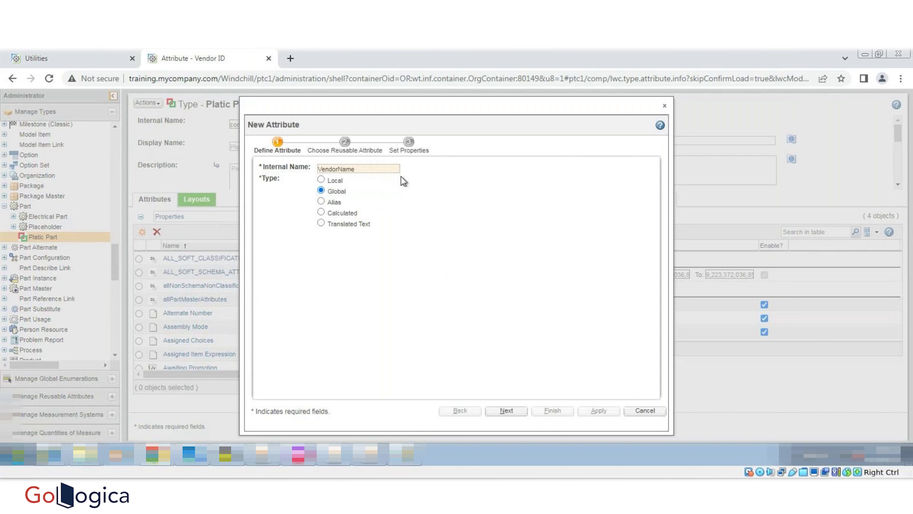
{"action": "left_click", "coordinate": [506, 410]}
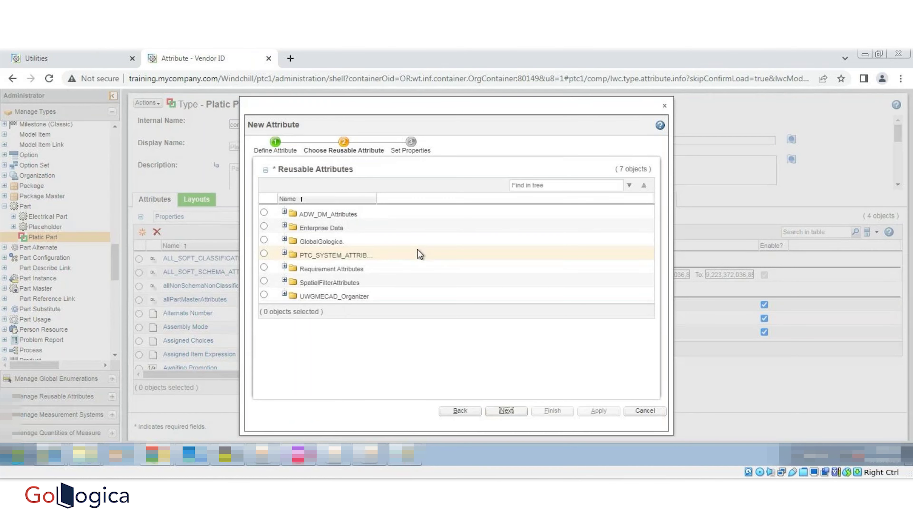
- Base the attribute on the reusable VendorName from GlobalGologica. and finish it with display name Vendor Name and input field type Single Line
{"action": "left_click", "coordinate": [284, 239]}
{"action": "scroll", "coordinate": [323, 262], "scroll_direction": "down", "scroll_amount": 1}
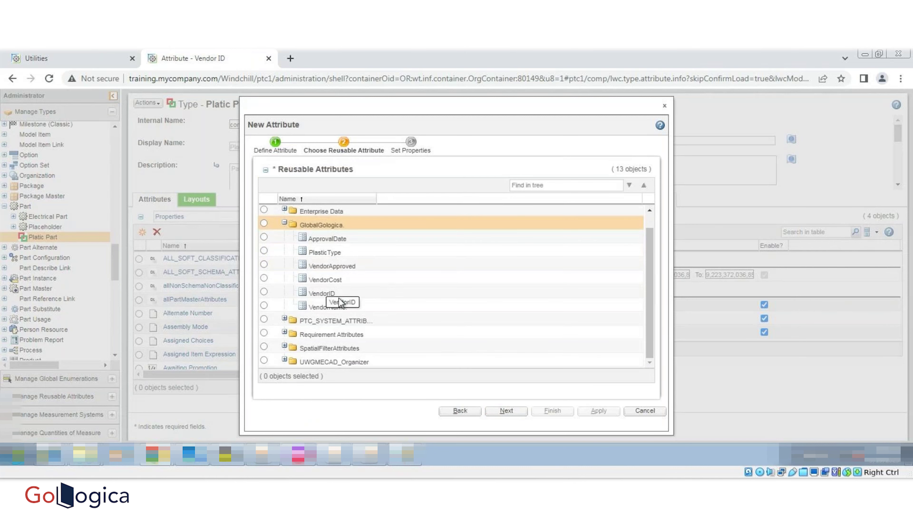
{"action": "left_click", "coordinate": [264, 305]}
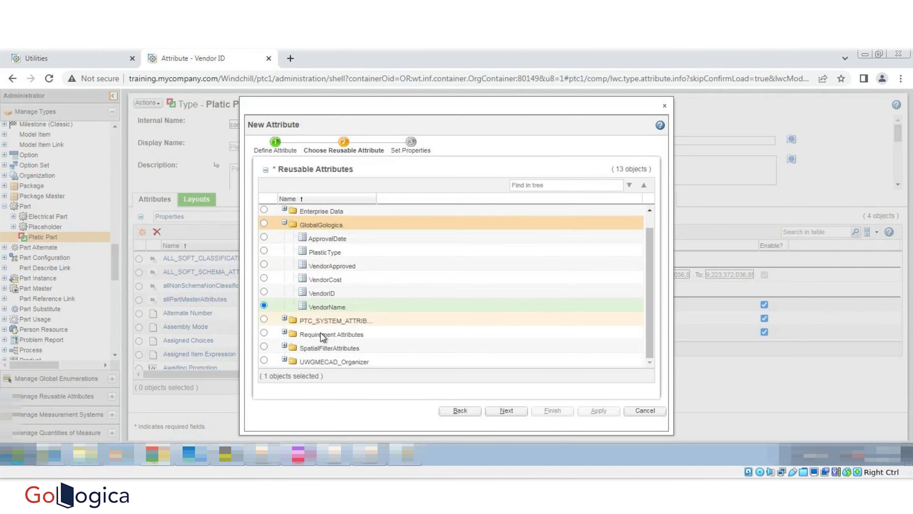
{"action": "left_click", "coordinate": [519, 416]}
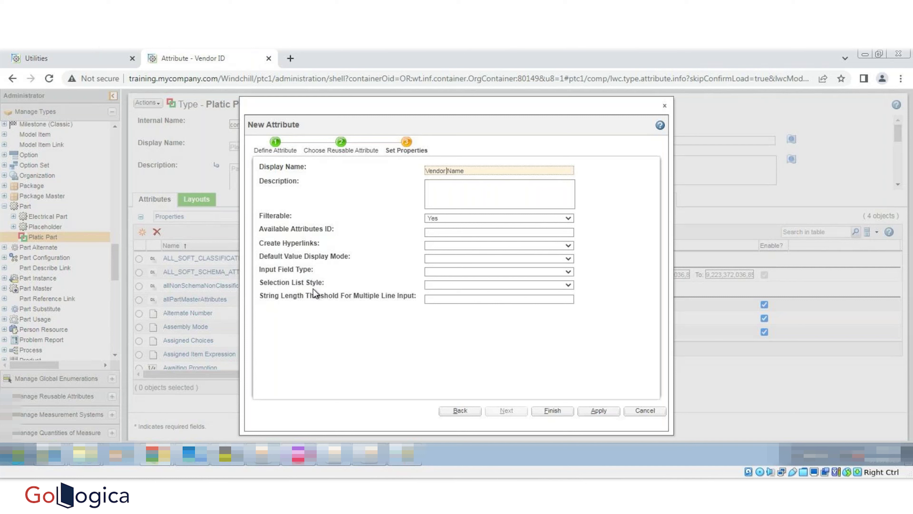
{"action": "left_click", "coordinate": [438, 272]}
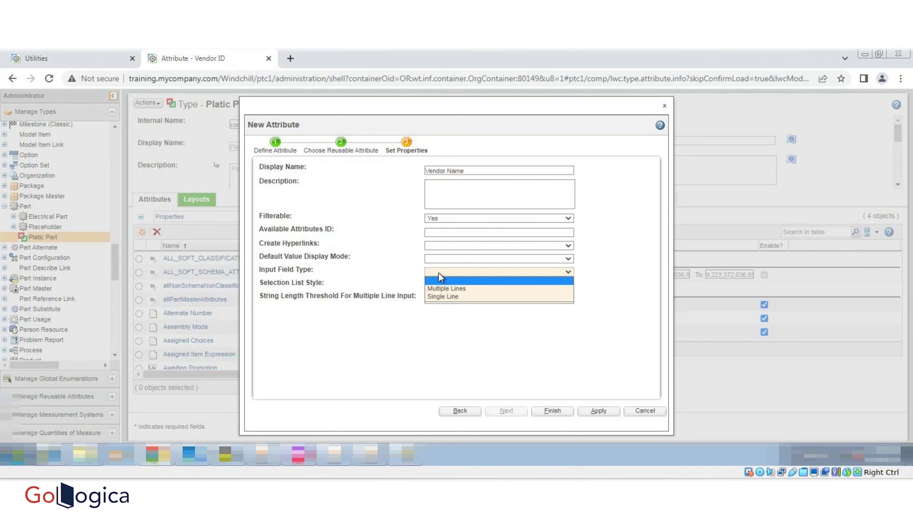
{"action": "left_click", "coordinate": [442, 295]}
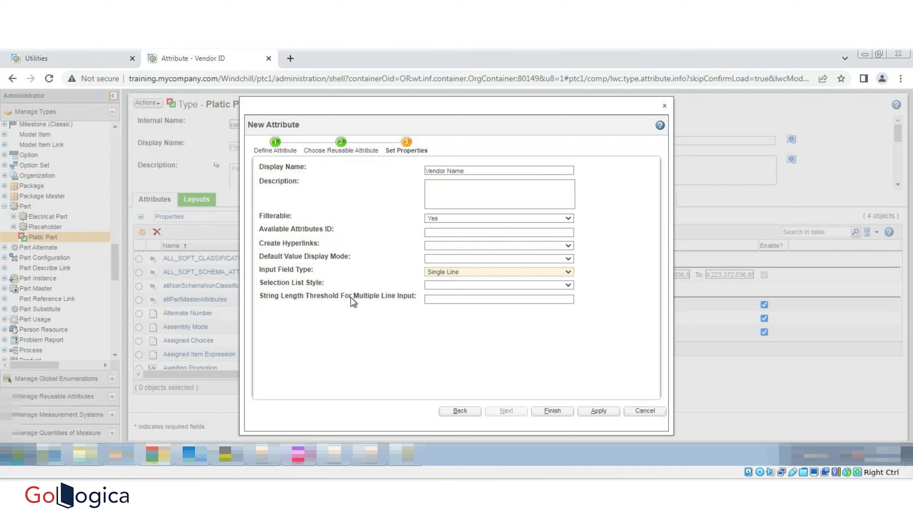
{"action": "left_click", "coordinate": [558, 410]}
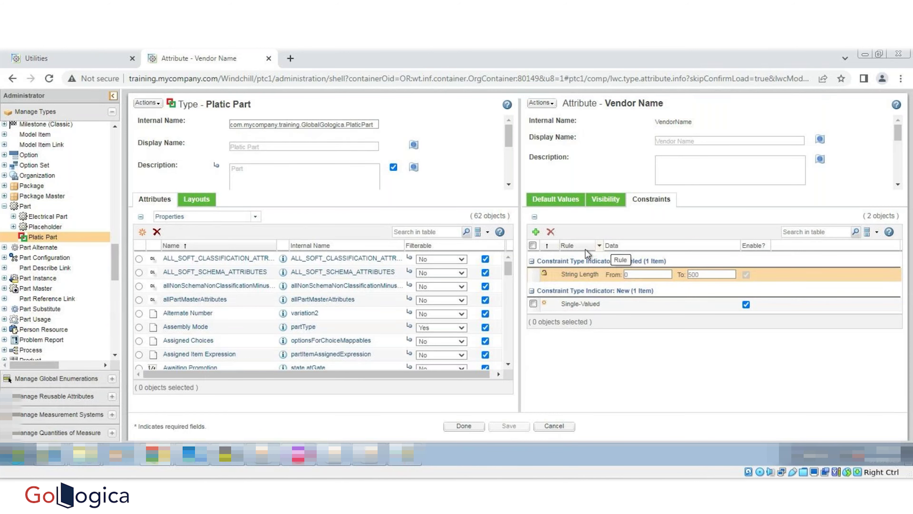
- Add the Required and Uppercase constraints to the Vendor Name attribute and save the type
{"action": "left_click", "coordinate": [536, 232]}
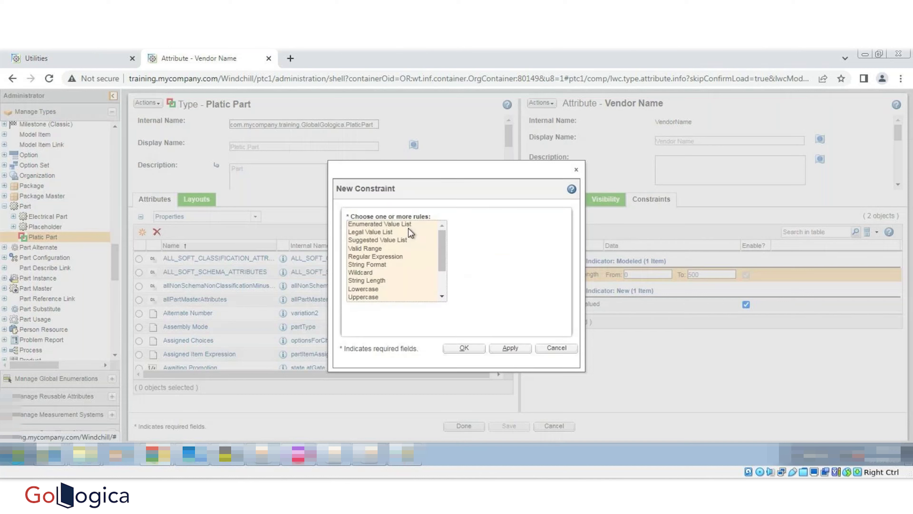
{"action": "scroll", "coordinate": [366, 293], "scroll_direction": "down", "scroll_amount": 2}
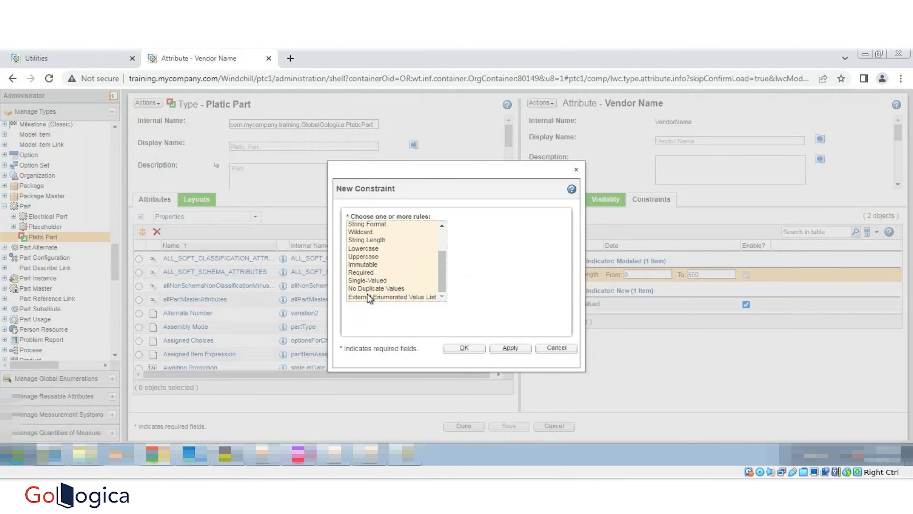
{"action": "left_click", "coordinate": [362, 273]}
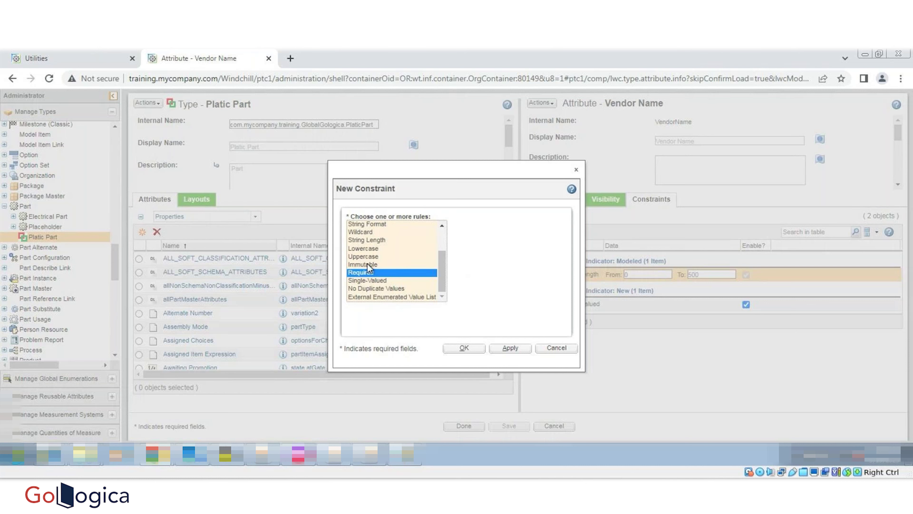
{"action": "left_click", "coordinate": [364, 256], "text": "ctrl"}
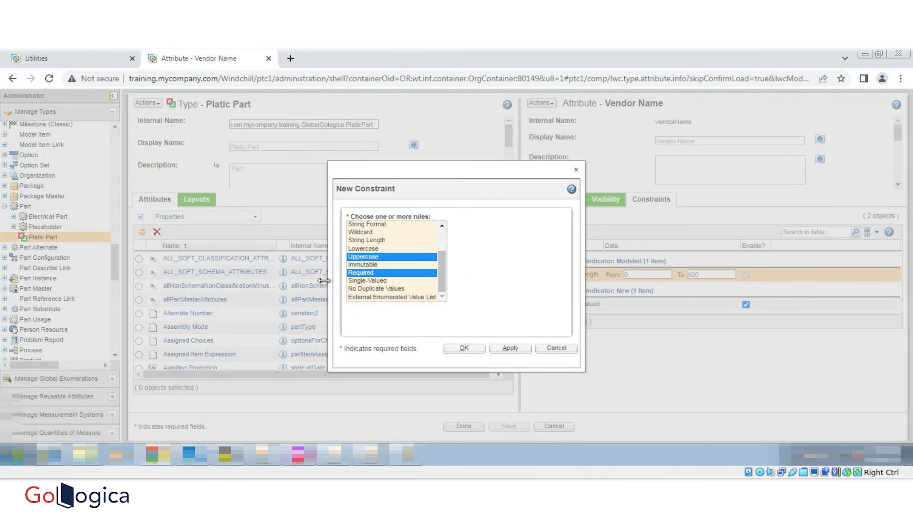
{"action": "scroll", "coordinate": [388, 268], "scroll_direction": "up", "scroll_amount": 2}
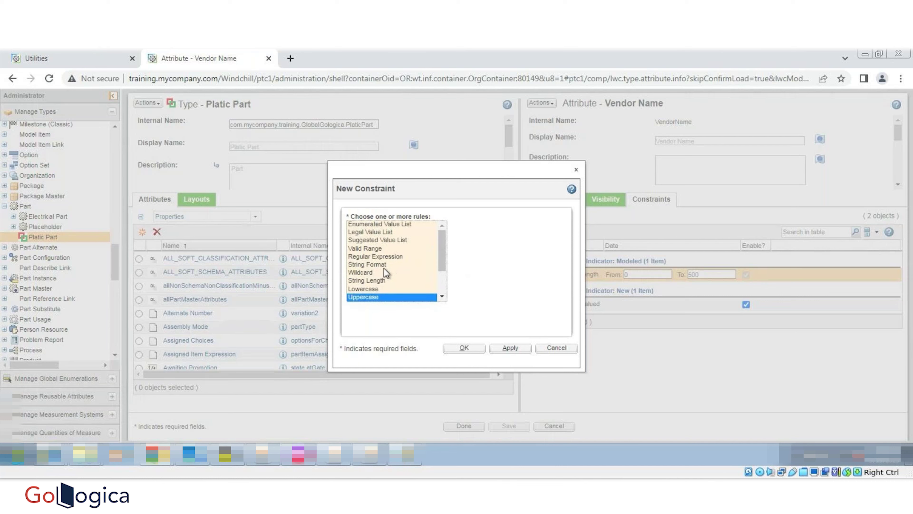
{"action": "left_click", "coordinate": [472, 349]}
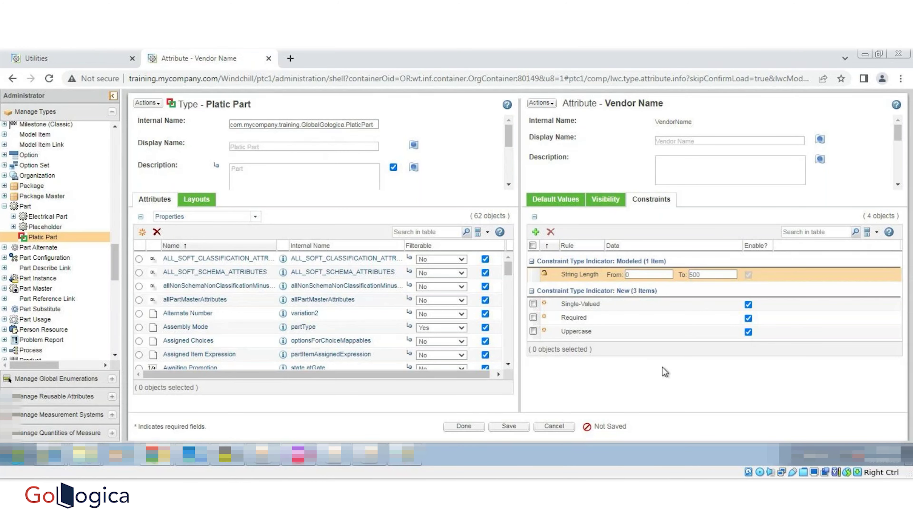
{"action": "left_click", "coordinate": [593, 202]}
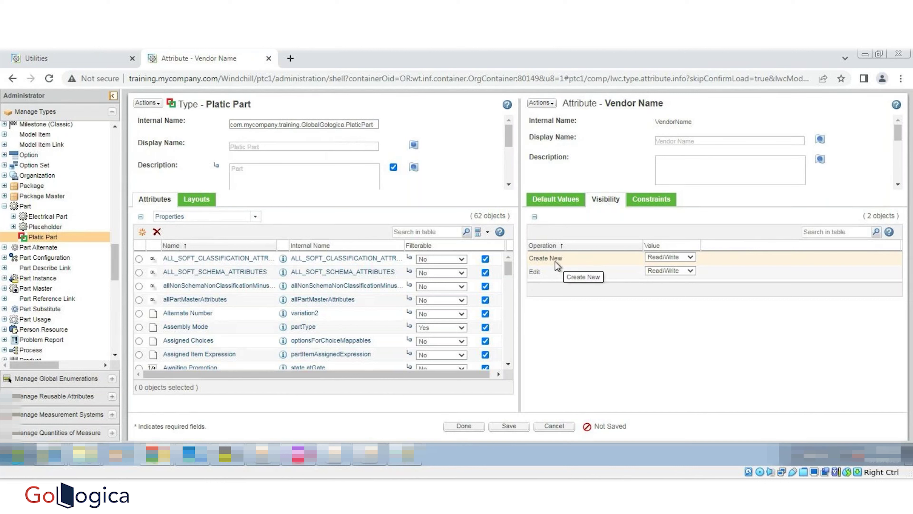
{"action": "left_click", "coordinate": [554, 200]}
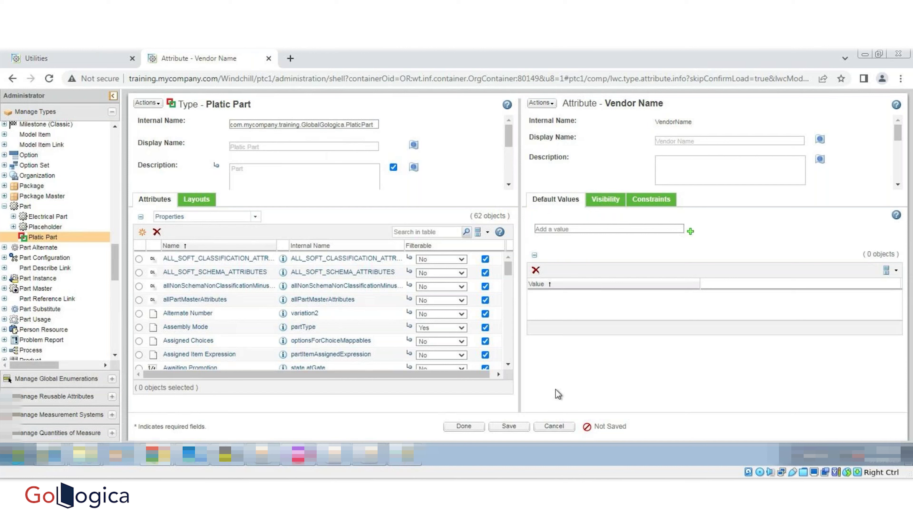
{"action": "left_click", "coordinate": [509, 427]}
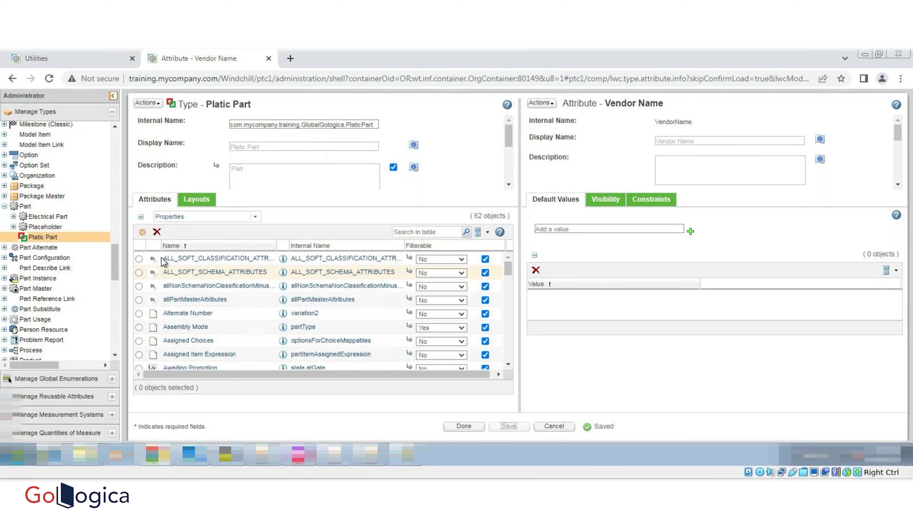
- Start a new Global attribute with internal name VendorApproved on the Platic Part type
{"action": "left_click", "coordinate": [143, 233]}
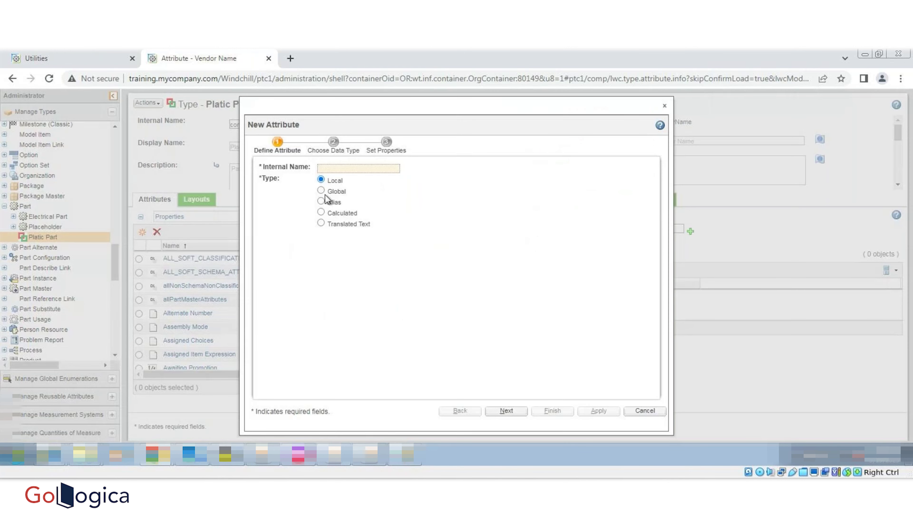
{"action": "left_click", "coordinate": [336, 192]}
{"action": "left_click", "coordinate": [333, 169]}
{"action": "type", "text": "Vendor"}
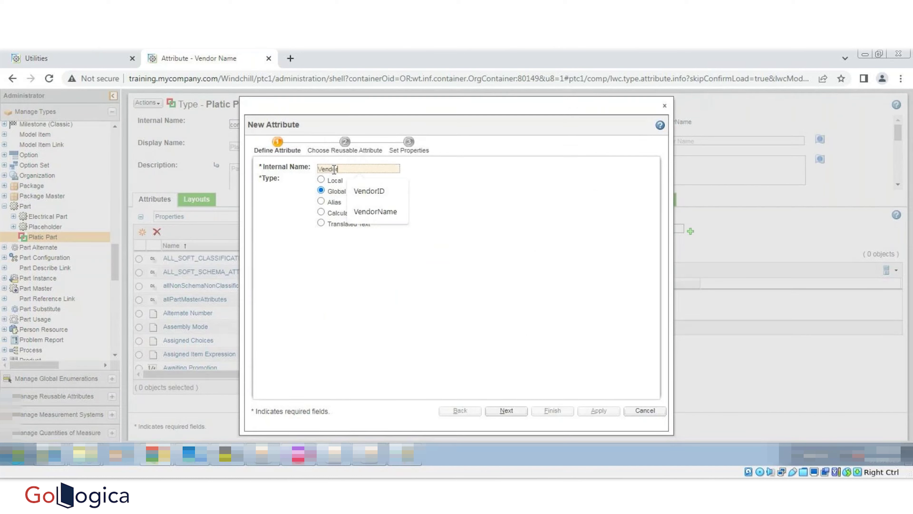
{"action": "type", "text": "Appr"}
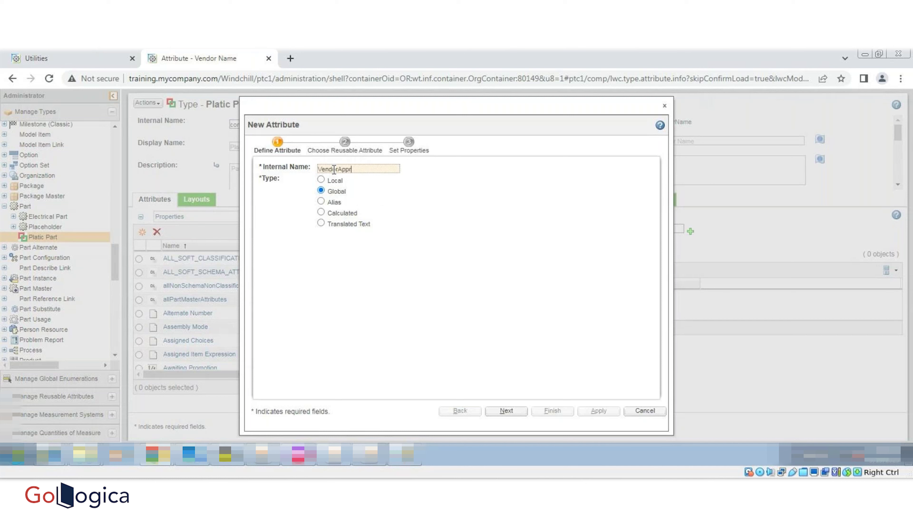
{"action": "type", "text": "oved"}
{"action": "left_click", "coordinate": [506, 410]}
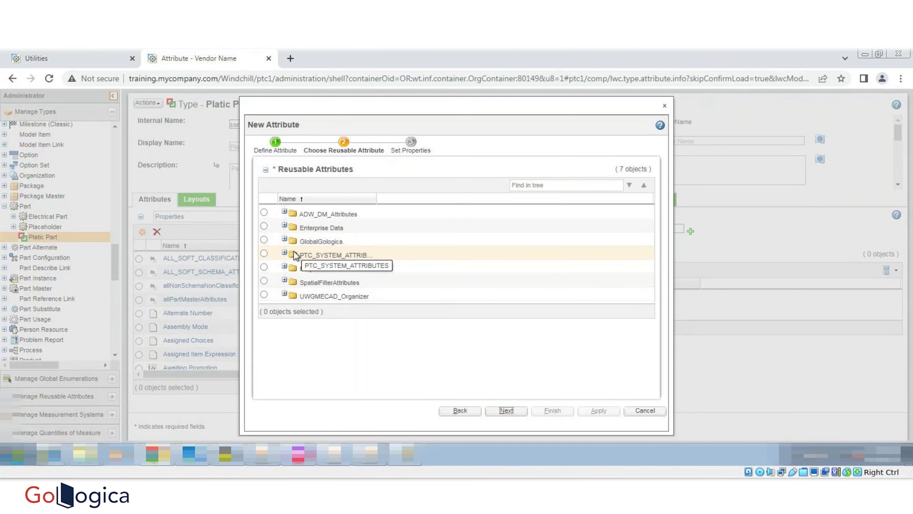
- Base the attribute on the reusable VendorApproved from GlobalGologica. and set its display name to Vendor Approved?
{"action": "left_click", "coordinate": [284, 240]}
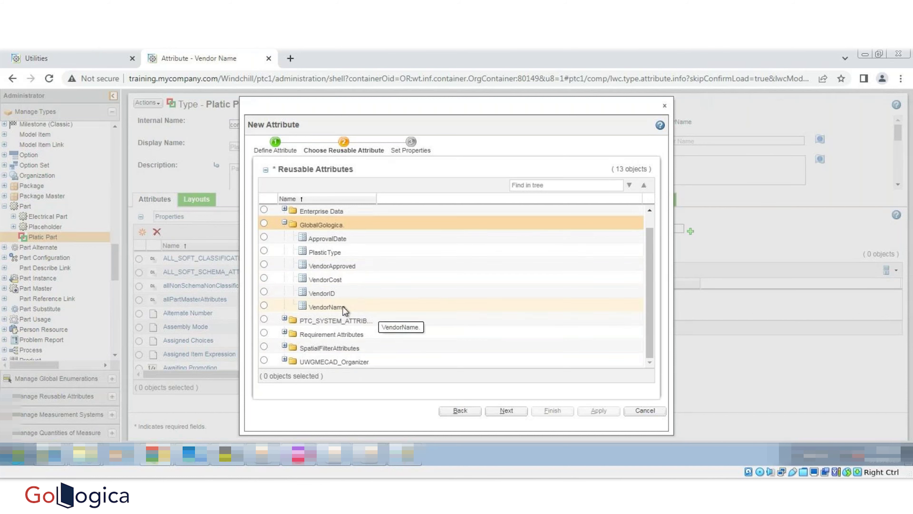
{"action": "left_click", "coordinate": [263, 264]}
{"action": "left_click", "coordinate": [506, 411]}
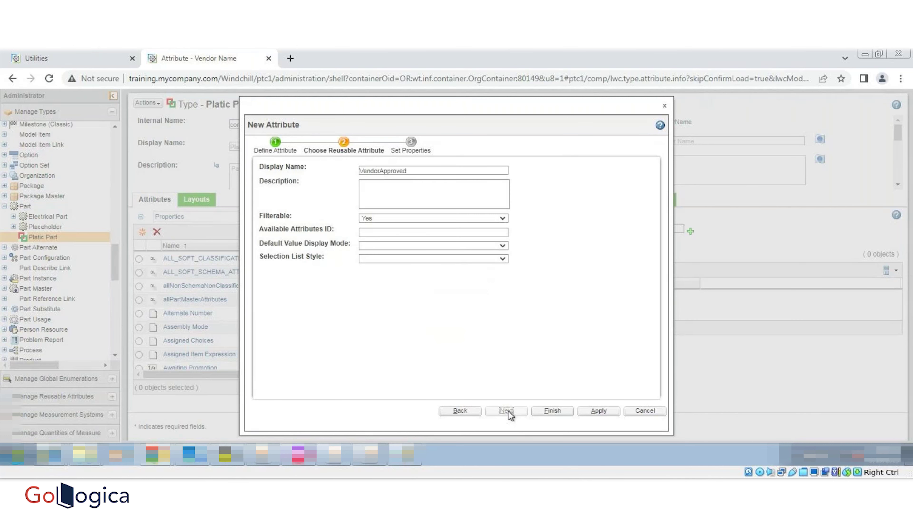
{"action": "left_click", "coordinate": [383, 170]}
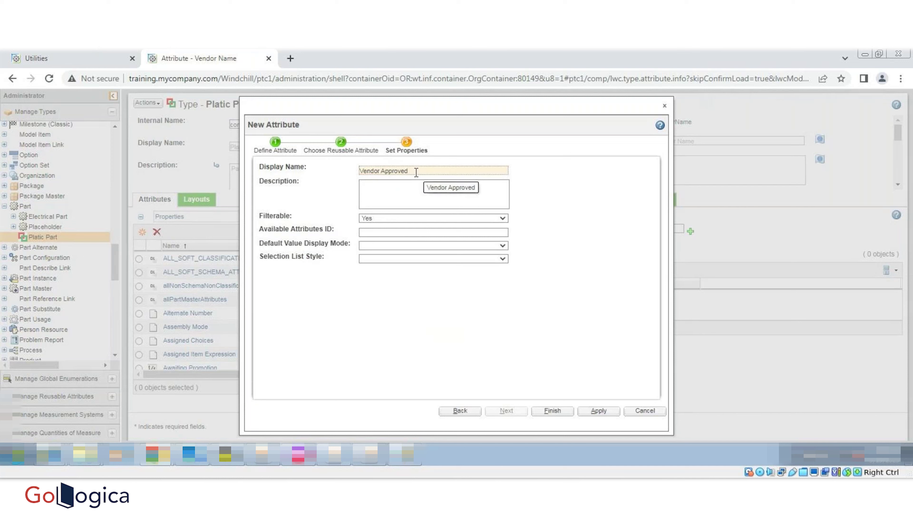
{"action": "type", "text": "?"}
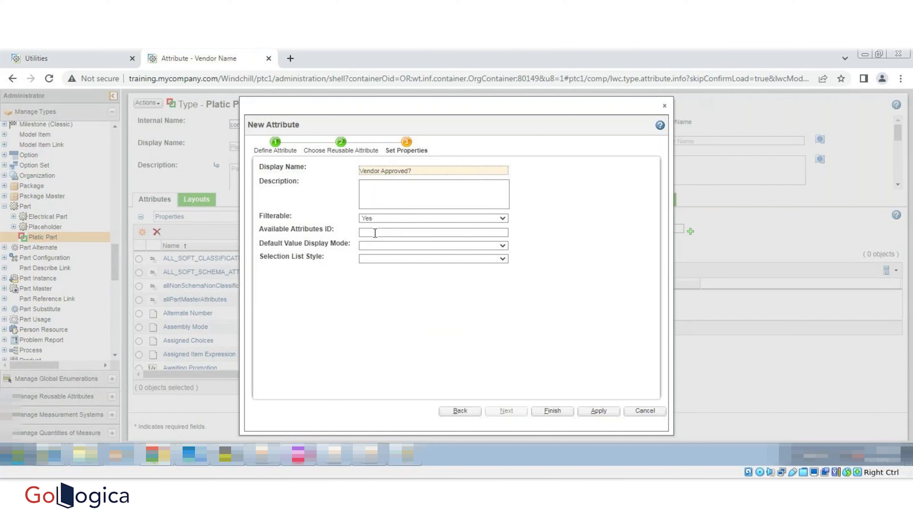
- Set the default value display mode to Prepopulate and the selection list style to Drop Down, and finish the attribute
{"action": "left_click", "coordinate": [377, 246]}
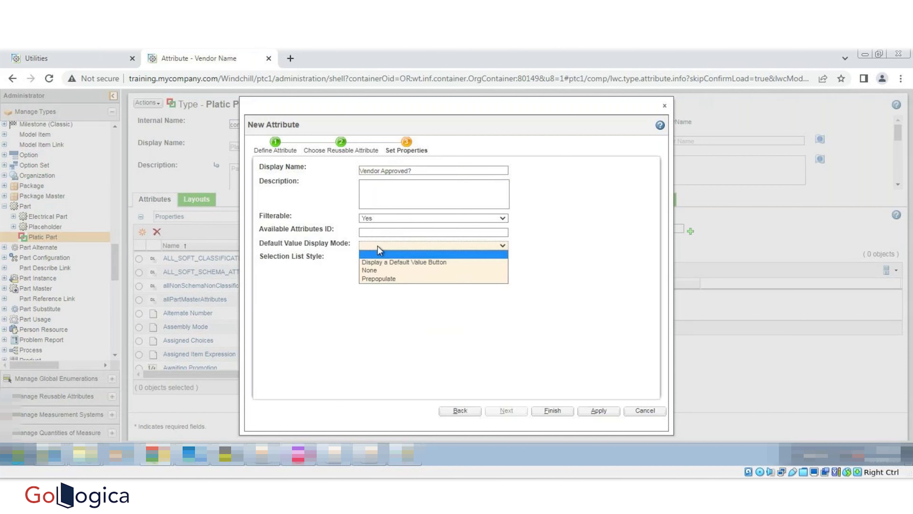
{"action": "left_click", "coordinate": [379, 279]}
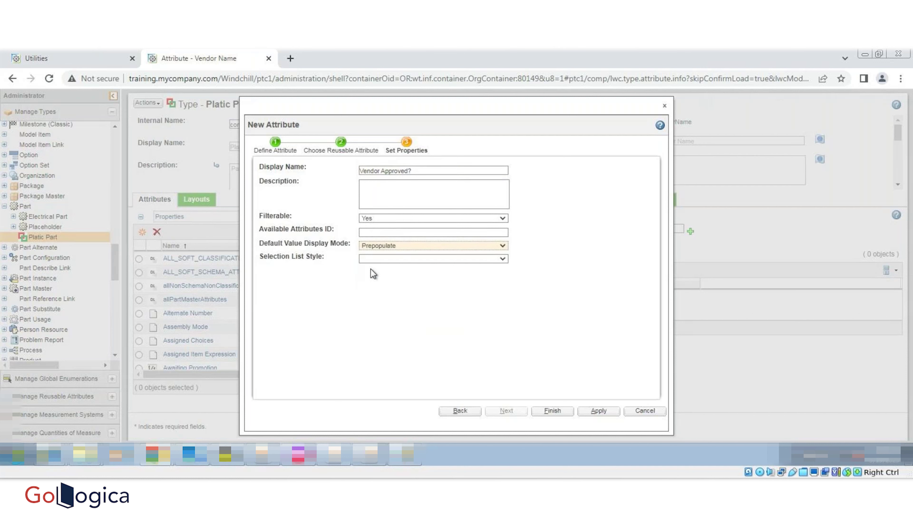
{"action": "left_click", "coordinate": [369, 259]}
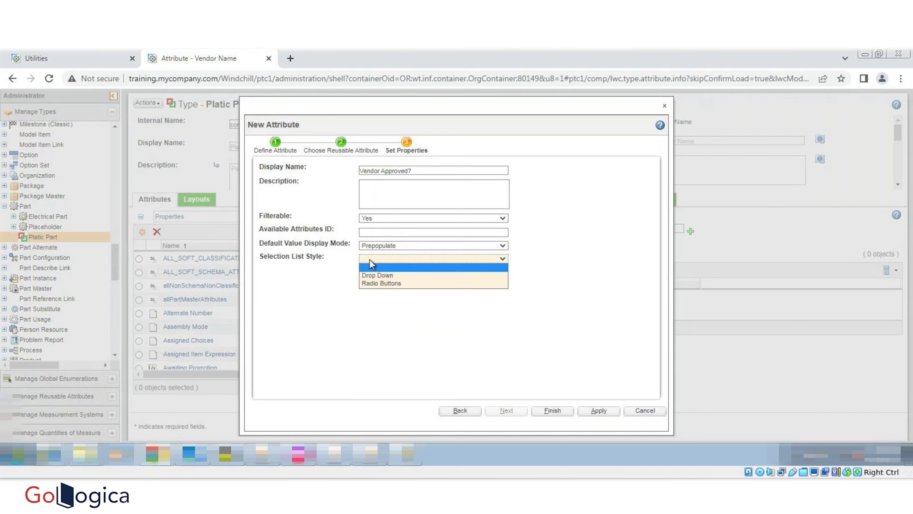
{"action": "left_click", "coordinate": [370, 275]}
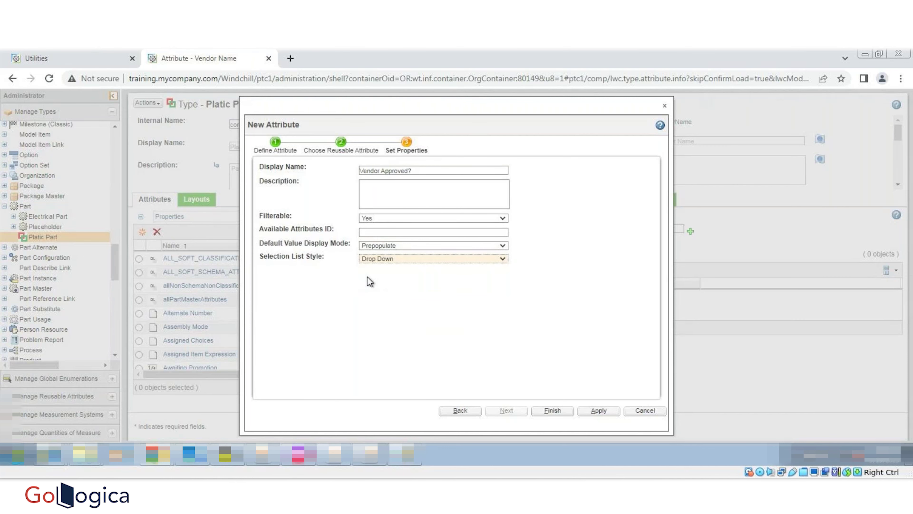
{"action": "left_click", "coordinate": [551, 411]}
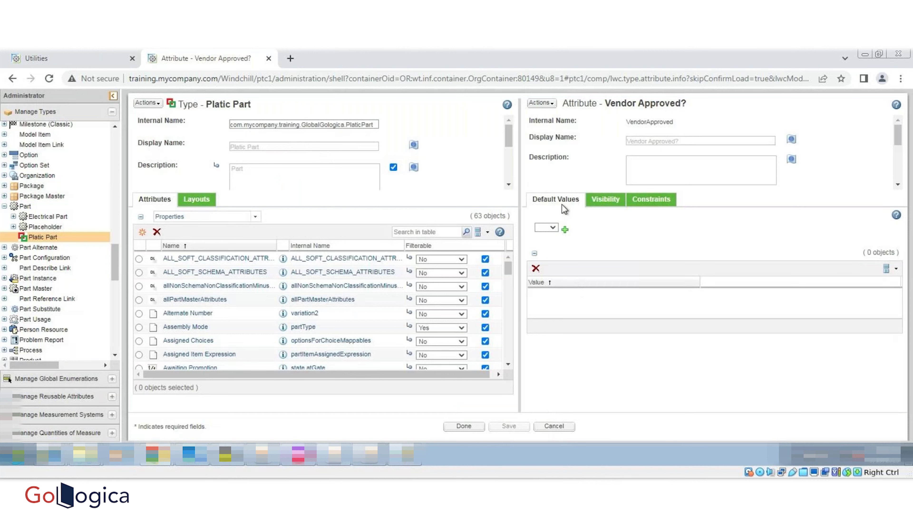
- Add No as the default value of the Vendor Approved? attribute and open its constraints
{"action": "left_click", "coordinate": [550, 227]}
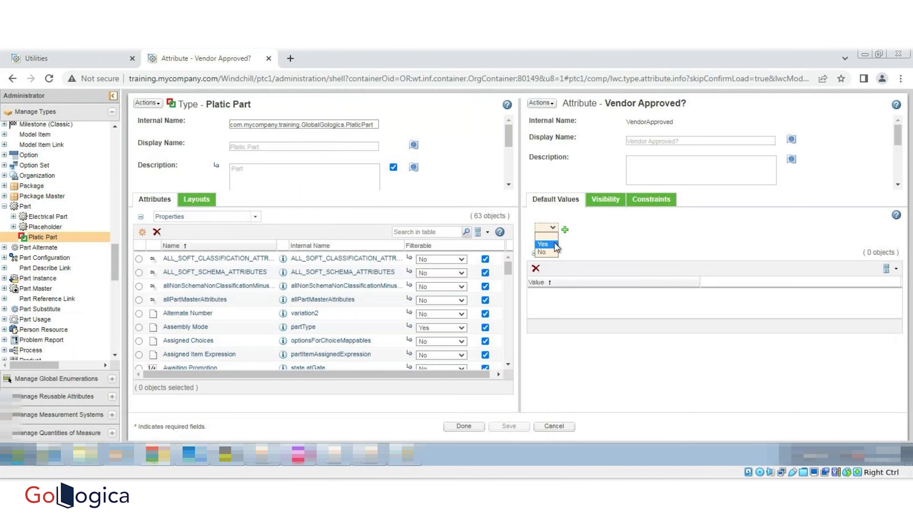
{"action": "left_click", "coordinate": [542, 252]}
{"action": "left_click", "coordinate": [565, 229]}
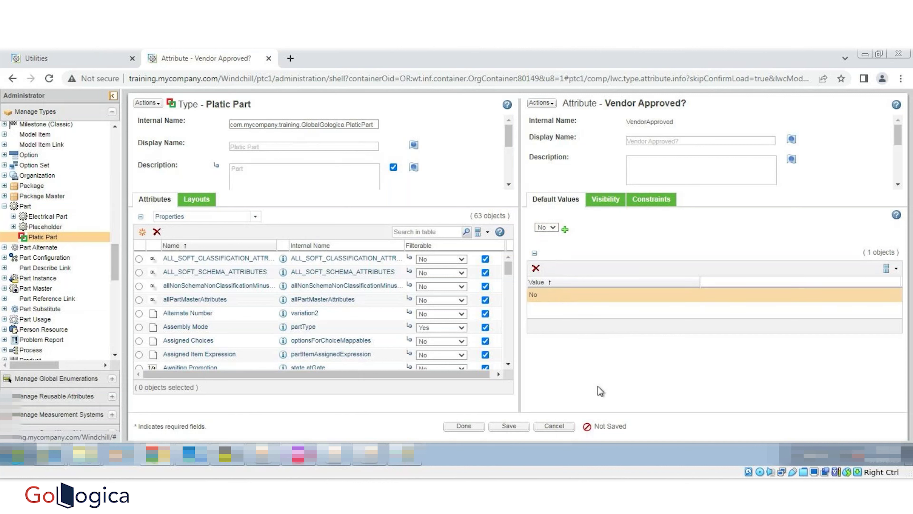
{"action": "left_click", "coordinate": [660, 202]}
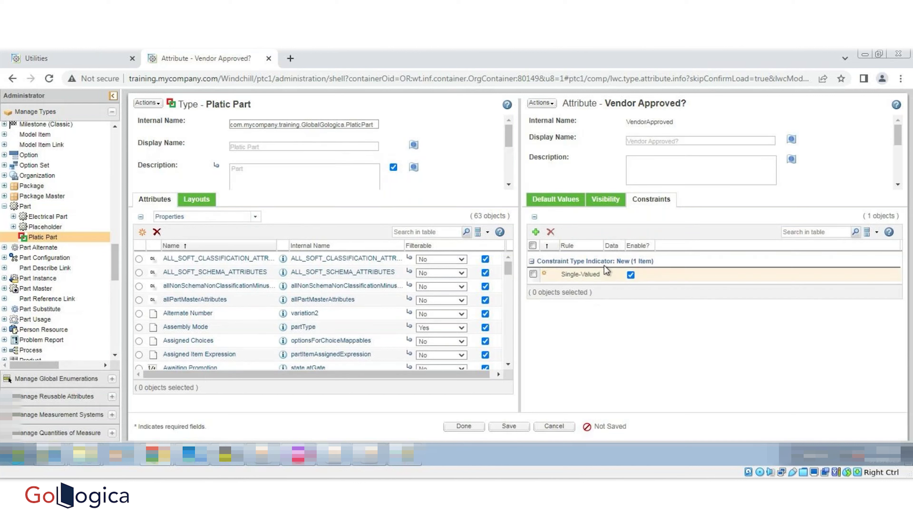
- Return to the default values of the Vendor Approved? attribute and save the changes
{"action": "left_click", "coordinate": [534, 202]}
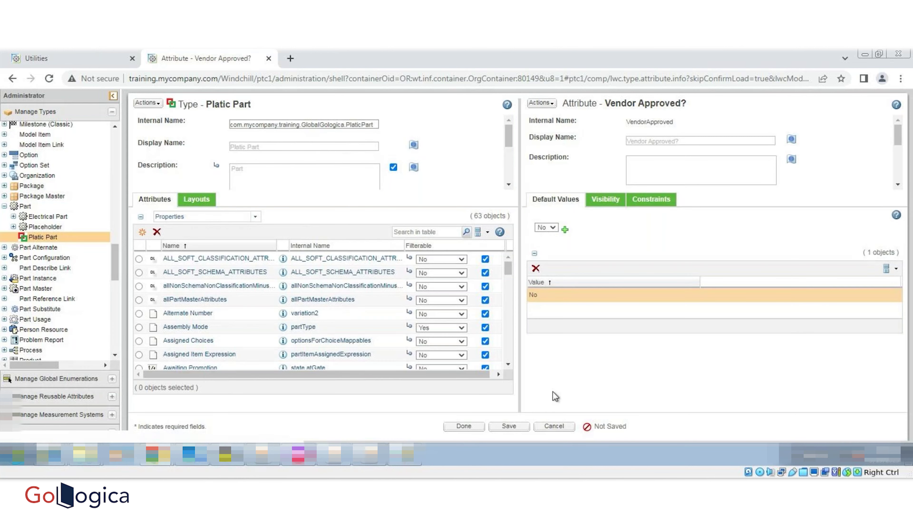
{"action": "left_click", "coordinate": [509, 426]}
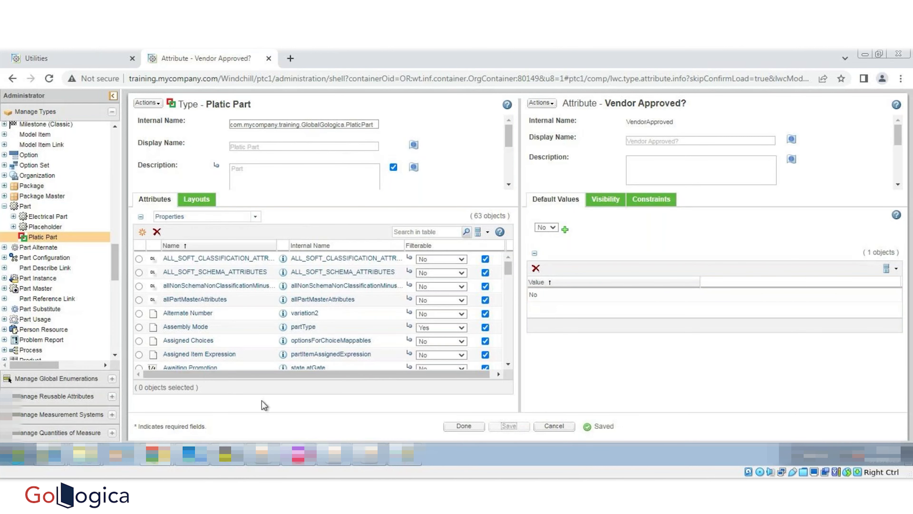
- Start a new Global attribute with internal name PlasticType on the Platic Part type
{"action": "left_click", "coordinate": [142, 233]}
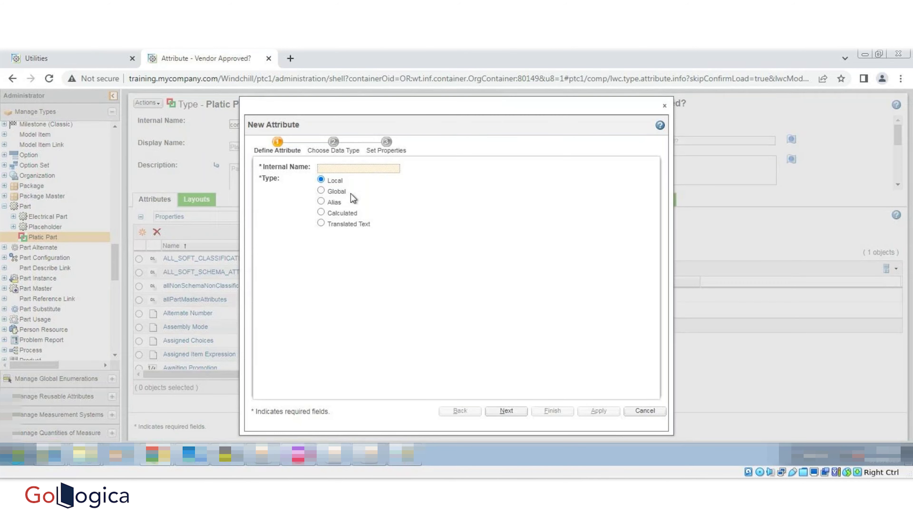
{"action": "left_click", "coordinate": [341, 192]}
{"action": "left_click", "coordinate": [345, 171]}
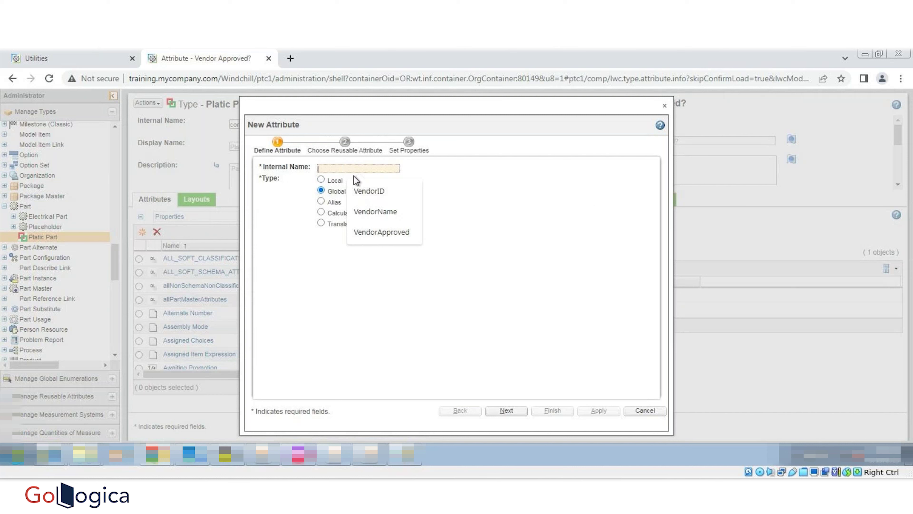
{"action": "left_click", "coordinate": [364, 188]}
{"action": "key", "text": "ctrl+a"}
{"action": "key", "text": "BackSpace"}
{"action": "type", "text": "PlasticType"}
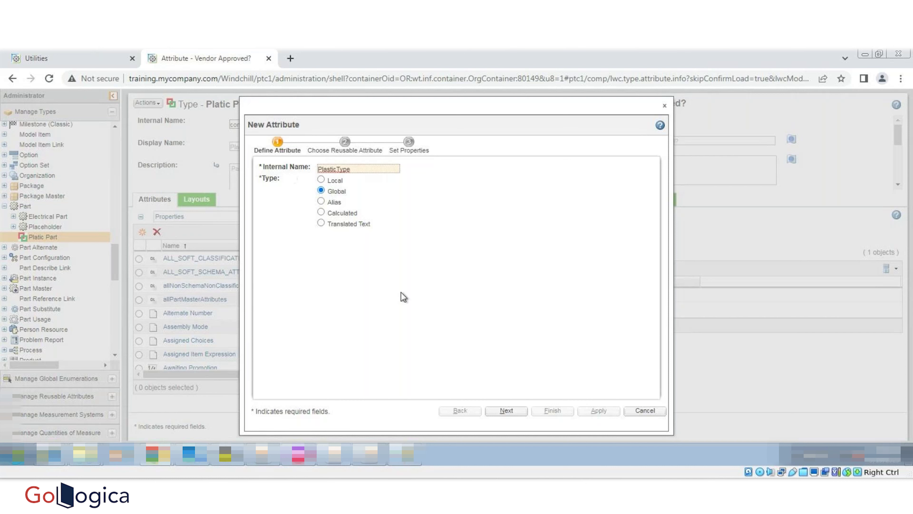
{"action": "left_click", "coordinate": [505, 411]}
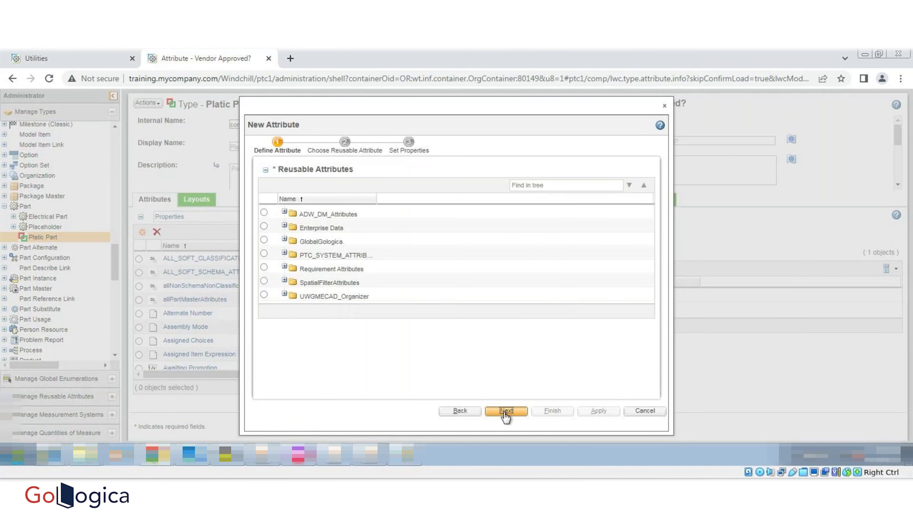
- Base the attribute on the reusable PlasticType from GlobalGologica. and set its display name to Plastic Type
{"action": "left_click", "coordinate": [285, 239]}
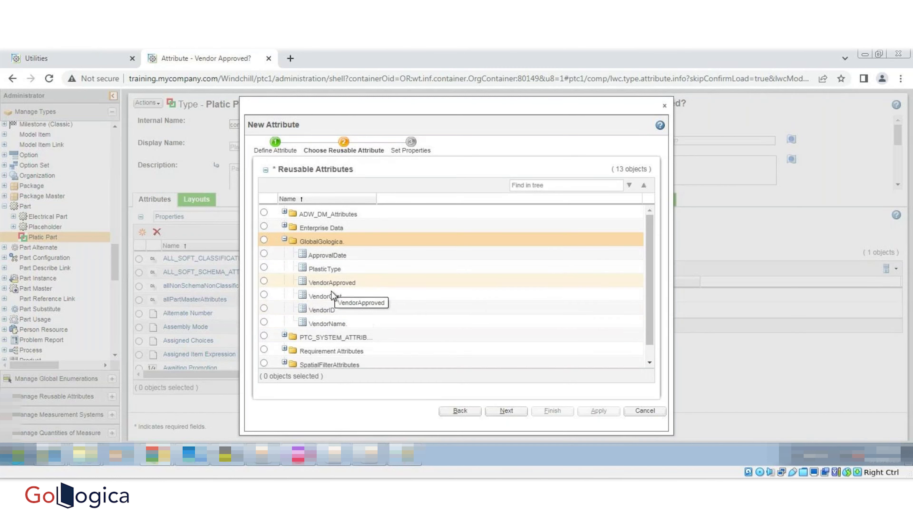
{"action": "left_click", "coordinate": [264, 267]}
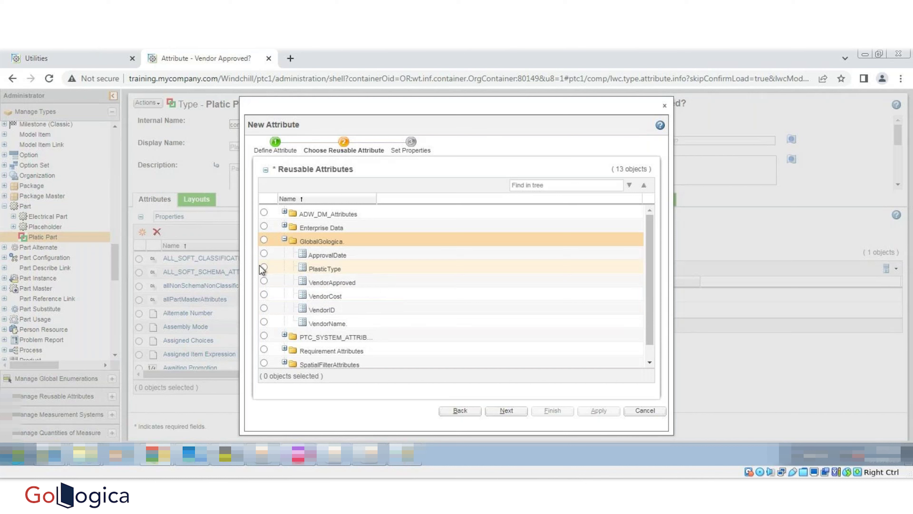
{"action": "left_click", "coordinate": [521, 413]}
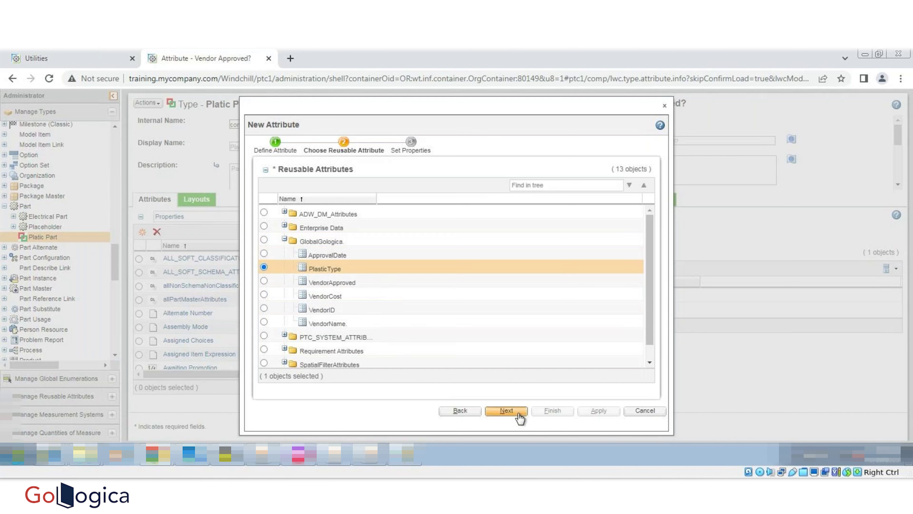
{"action": "left_click", "coordinate": [446, 170]}
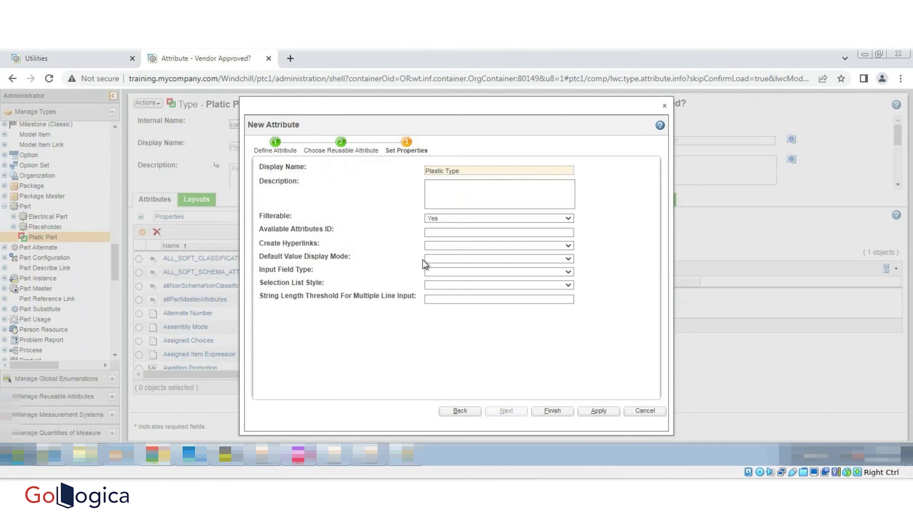
- Set Plastic Type's default value display mode to Prepopulate and selection list style to Drop Down, and finish the attribute
{"action": "left_click", "coordinate": [433, 259]}
{"action": "left_click", "coordinate": [441, 292]}
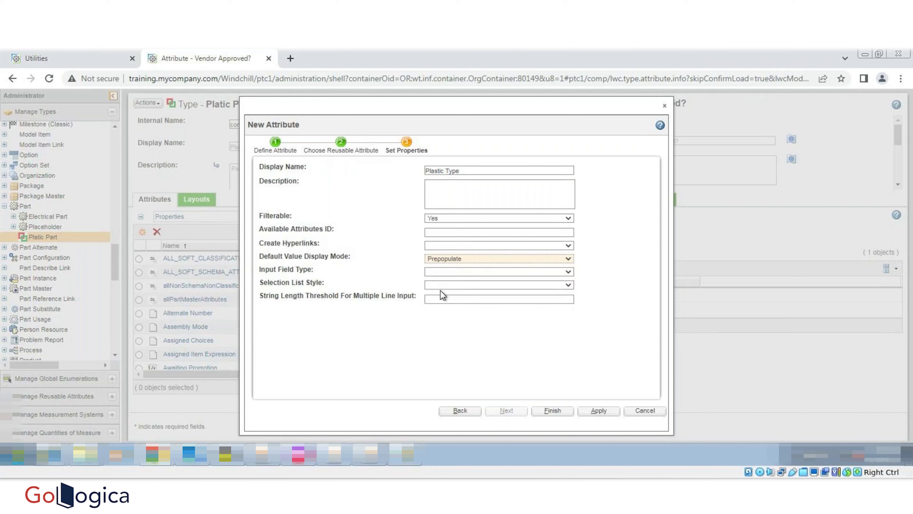
{"action": "left_click", "coordinate": [435, 271]}
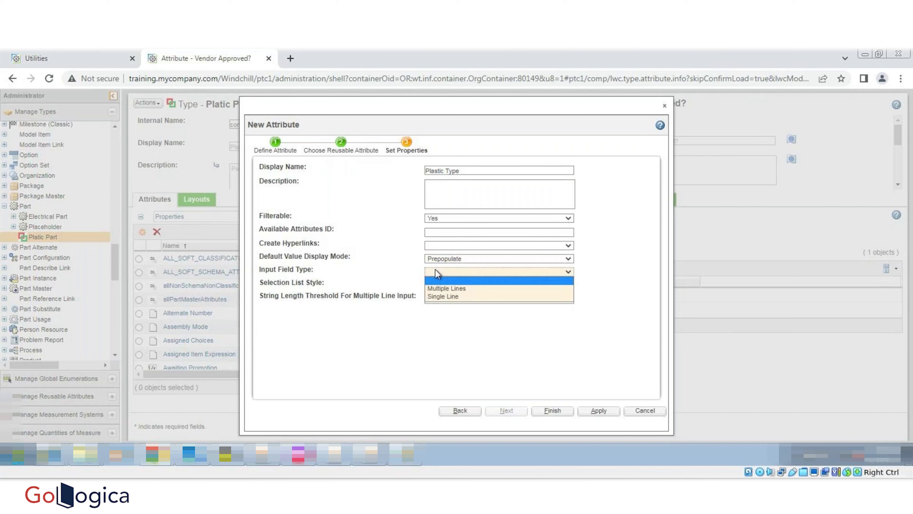
{"action": "left_click", "coordinate": [383, 280]}
{"action": "left_click", "coordinate": [453, 287]}
{"action": "left_click", "coordinate": [439, 302]}
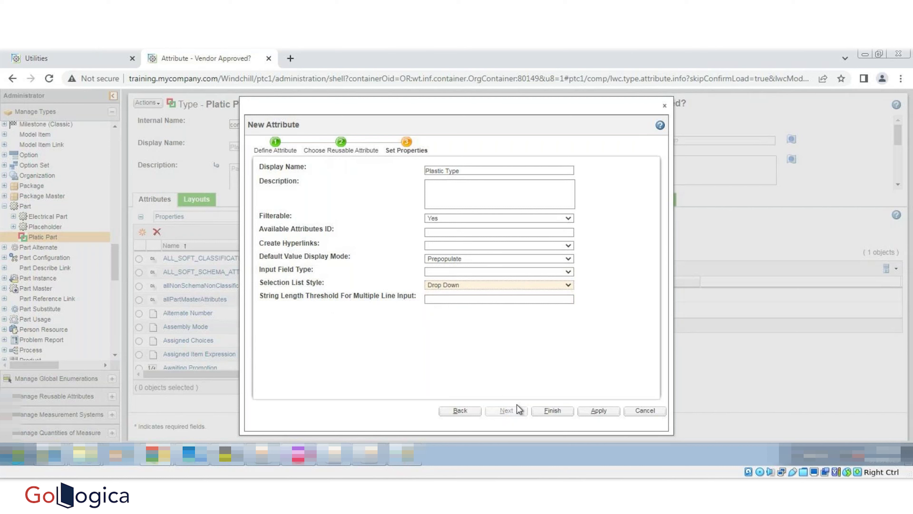
{"action": "left_click", "coordinate": [551, 411]}
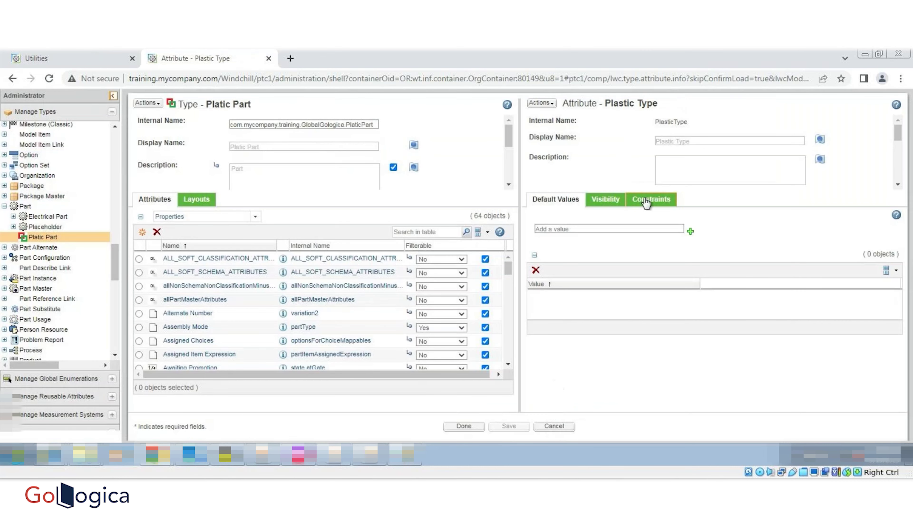
- Add an Enumerated Value List constraint to the Plastic Type attribute
{"action": "left_click", "coordinate": [651, 199]}
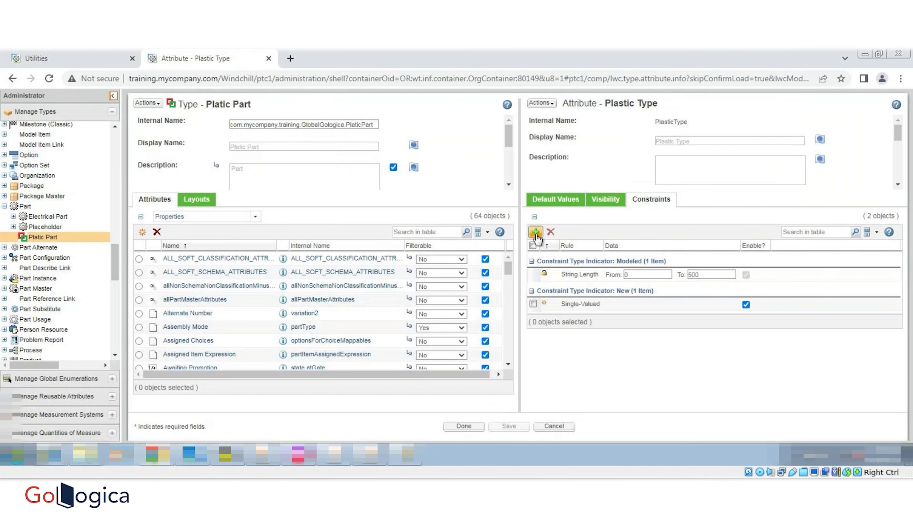
{"action": "left_click", "coordinate": [536, 231]}
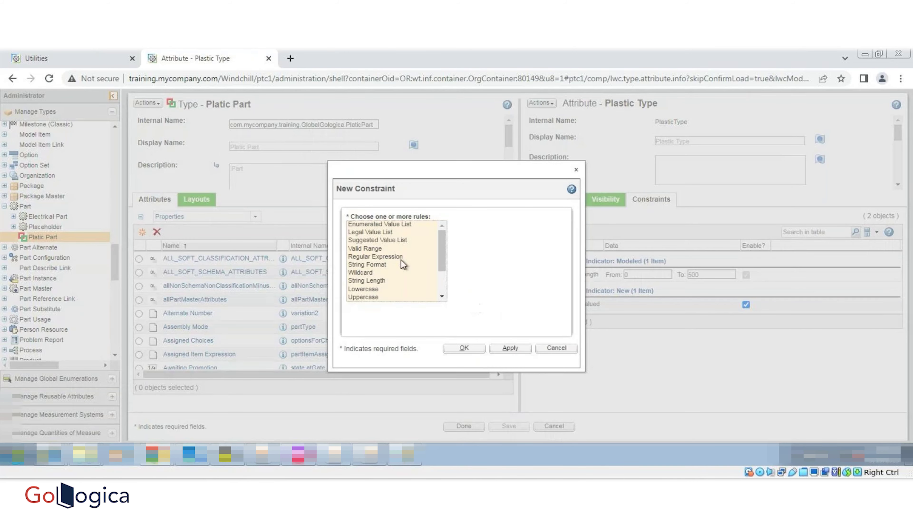
{"action": "left_click", "coordinate": [395, 225]}
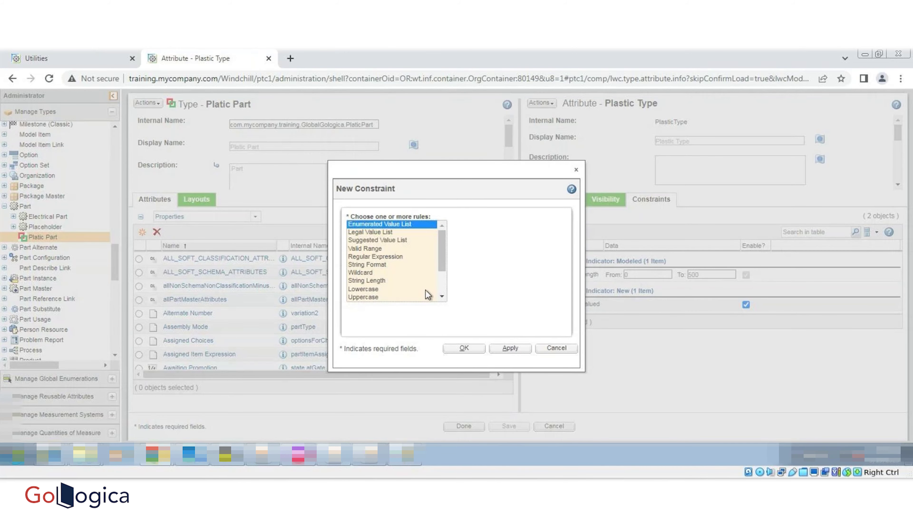
{"action": "left_click", "coordinate": [464, 347]}
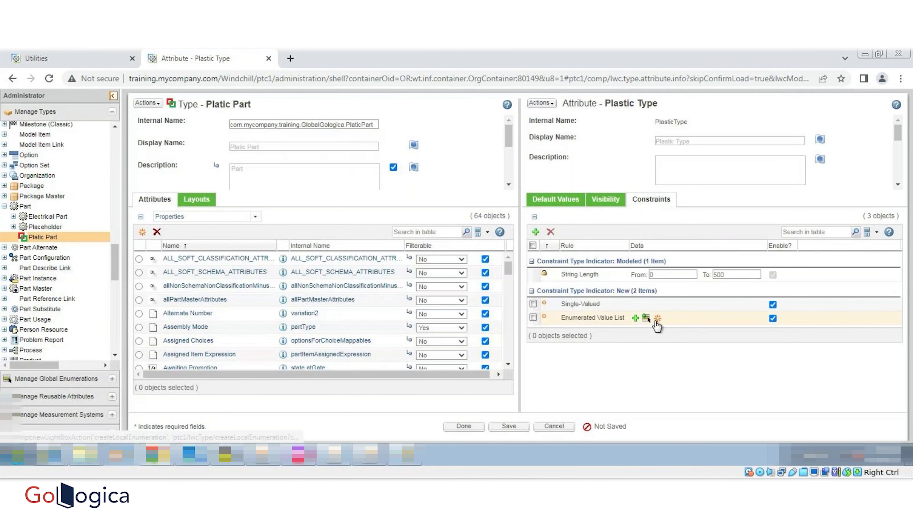
- Create a new enumeration for the Enumerated Value List constraint and add the entry Polimer
{"action": "left_click", "coordinate": [658, 319]}
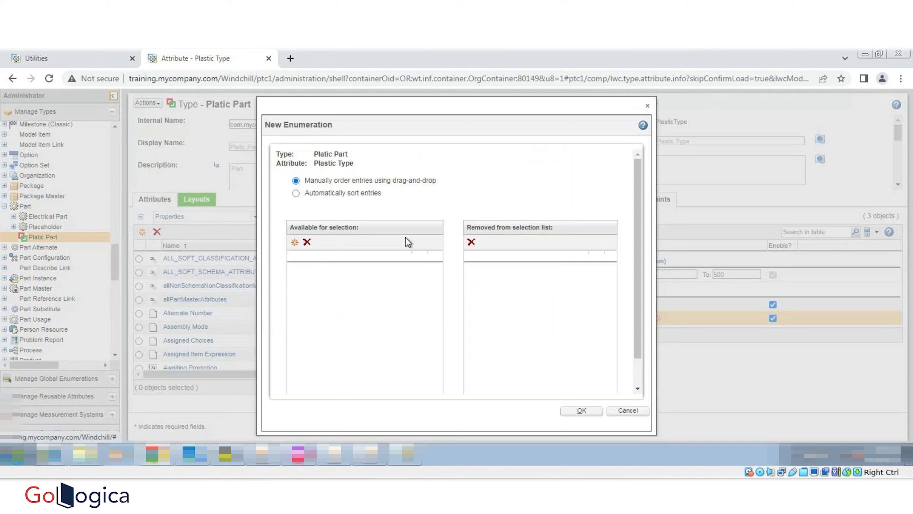
{"action": "left_click", "coordinate": [295, 242]}
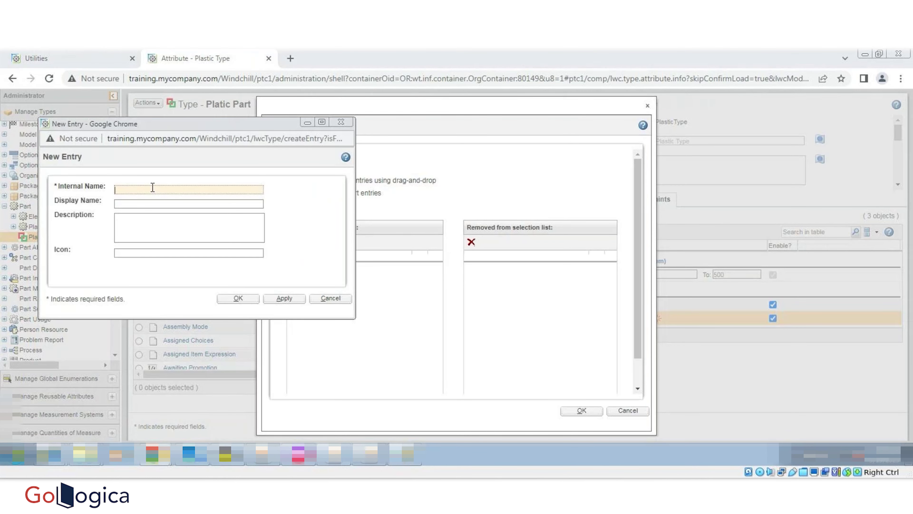
{"action": "type", "text": "Pl"}
{"action": "type", "text": "li"}
{"action": "type", "text": "mer"}
{"action": "left_click", "coordinate": [282, 298]}
- Add the entries Ebonite and PVC to the enumeration, and save it with the Plastic Type attribute
{"action": "type", "text": "Eboni"}
{"action": "type", "text": "te"}
{"action": "left_click", "coordinate": [284, 298]}
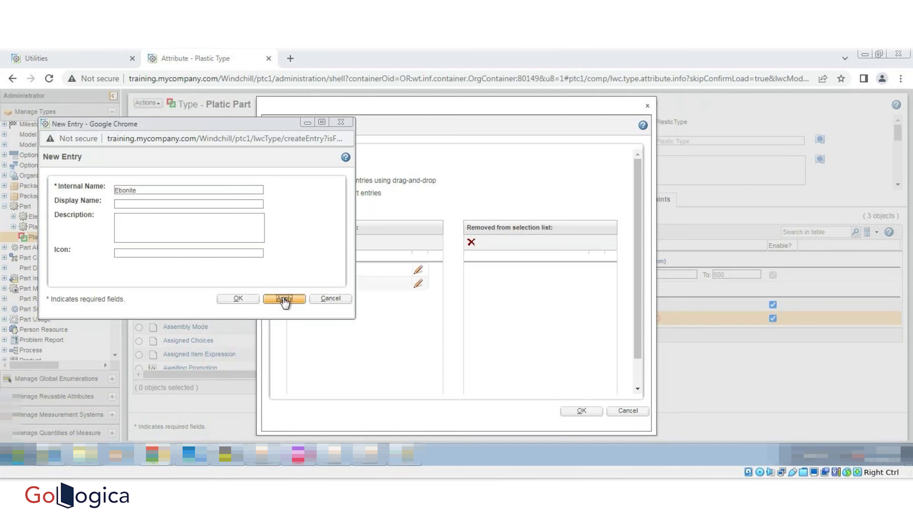
{"action": "left_click", "coordinate": [152, 189]}
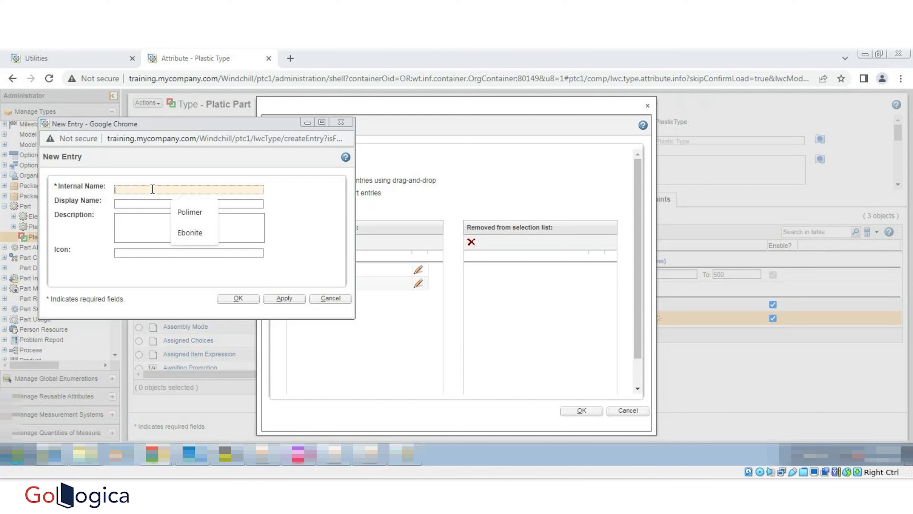
{"action": "type", "text": "PVC"}
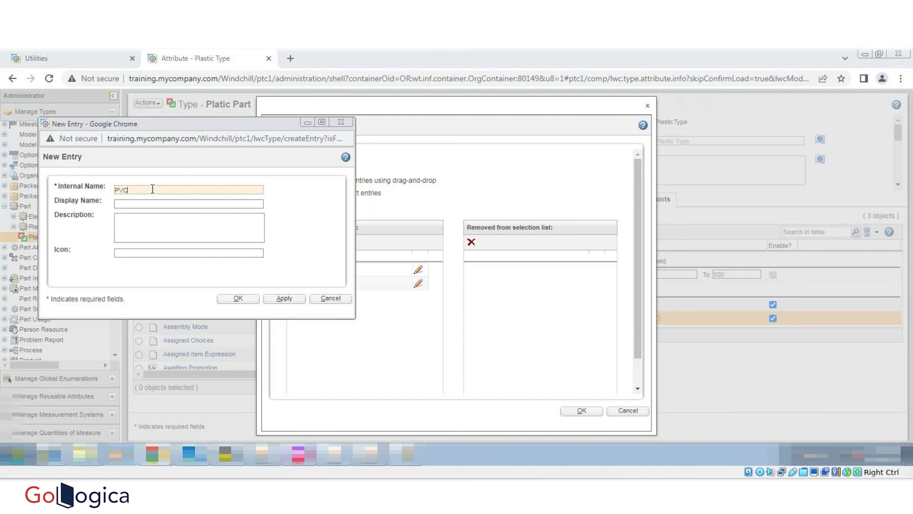
{"action": "left_click", "coordinate": [240, 297]}
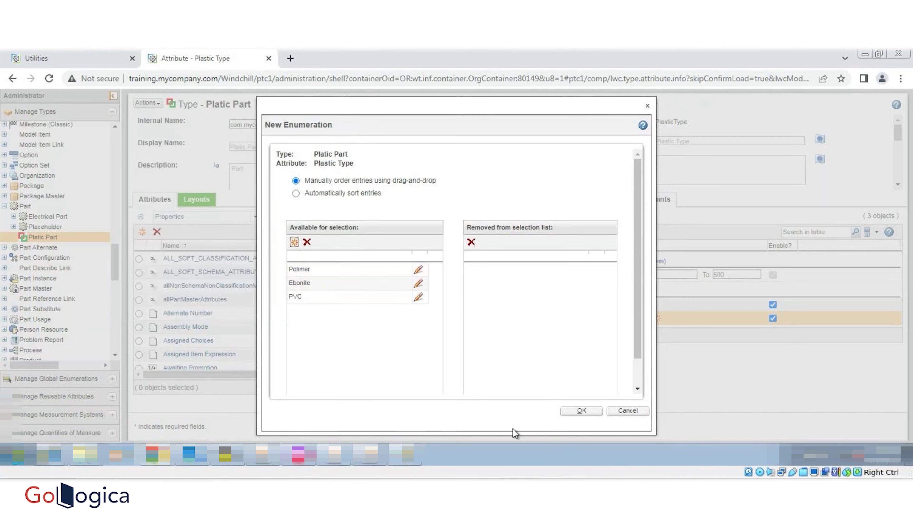
{"action": "left_click", "coordinate": [586, 411]}
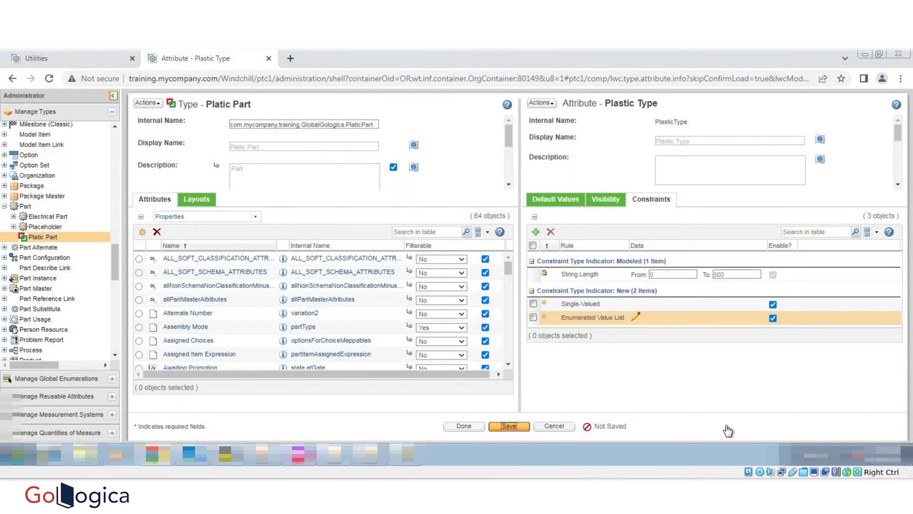
{"action": "key", "text": "Return"}
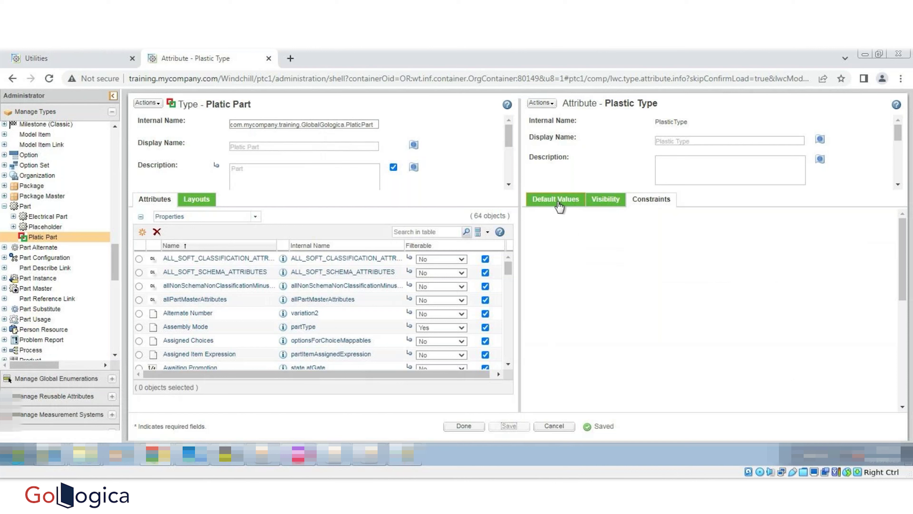
- Check the Plastic Type attribute's default values and constraints, and review the entries of its enumerated value list
{"action": "left_click", "coordinate": [557, 201]}
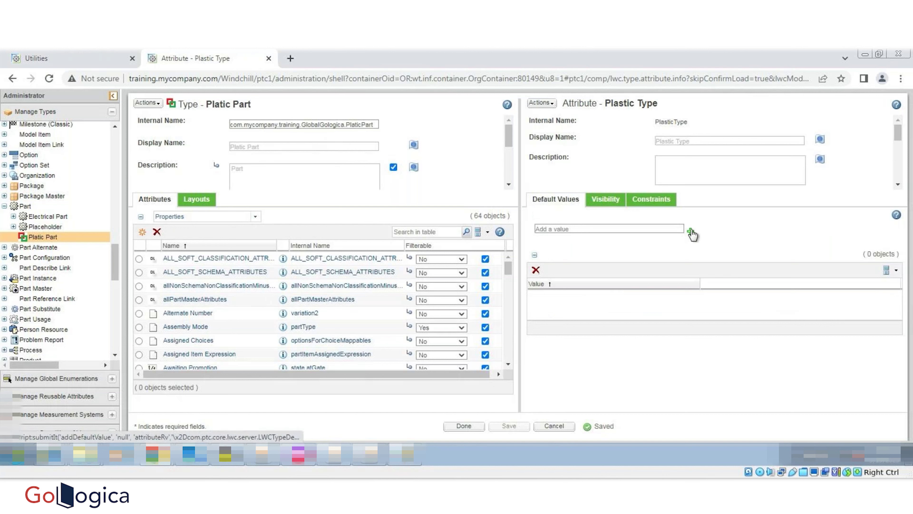
{"action": "left_click", "coordinate": [611, 230]}
{"action": "left_click", "coordinate": [651, 200]}
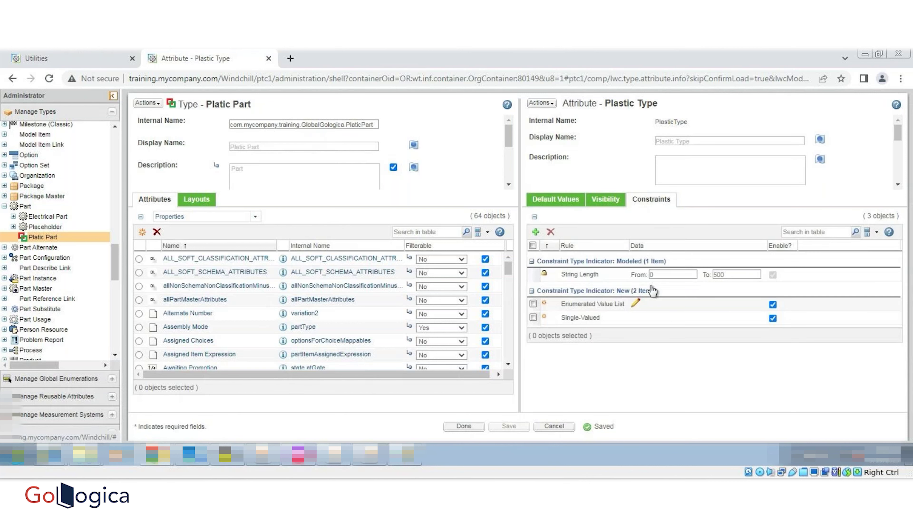
{"action": "left_click", "coordinate": [566, 203]}
{"action": "left_click", "coordinate": [651, 205]}
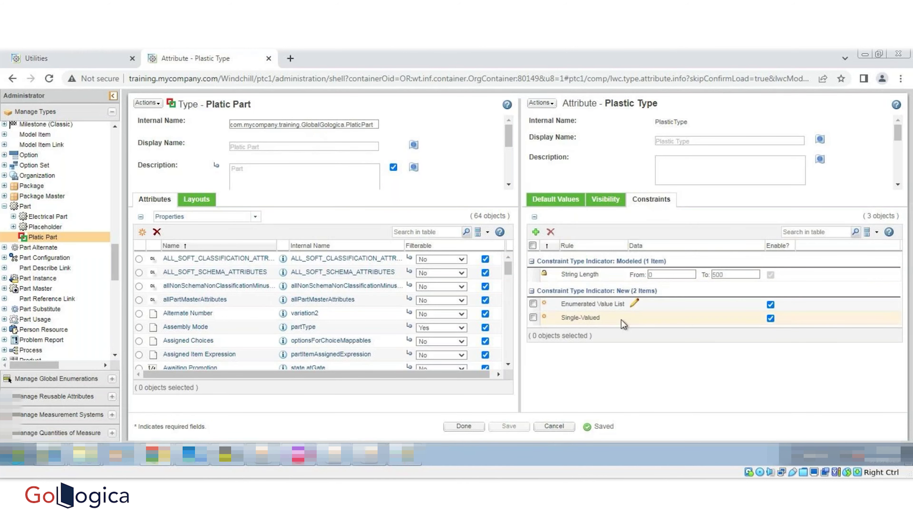
{"action": "left_click", "coordinate": [634, 304]}
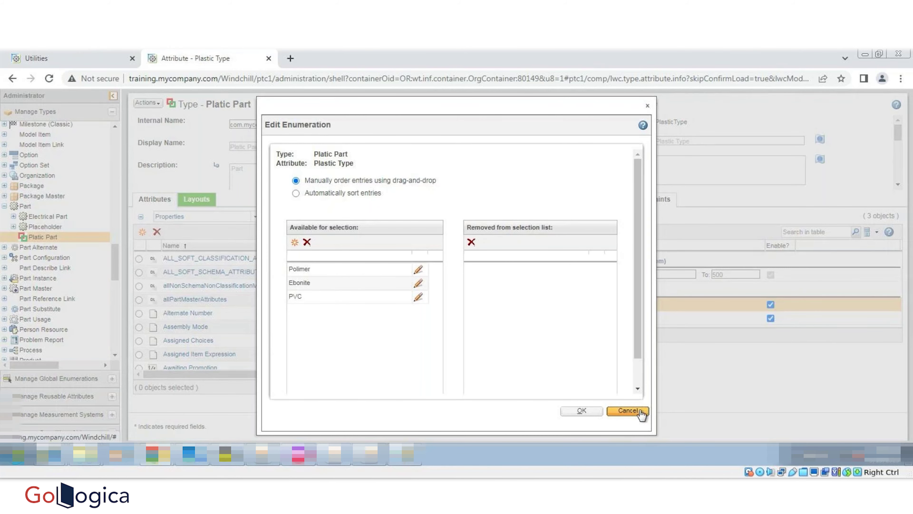
{"action": "left_click", "coordinate": [628, 410]}
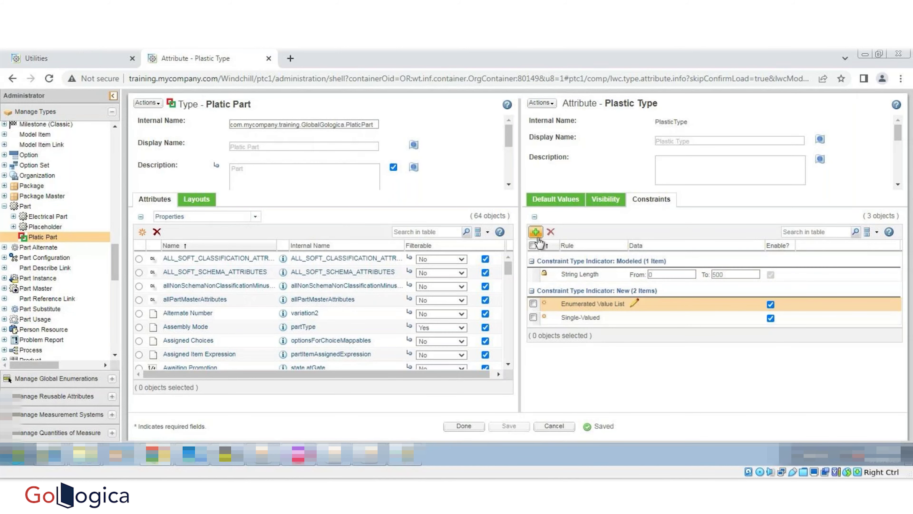
- Review the rules offered for a new constraint, including Legal Value List, Suggested Value List and External Enumerated Value List
{"action": "left_click", "coordinate": [535, 232]}
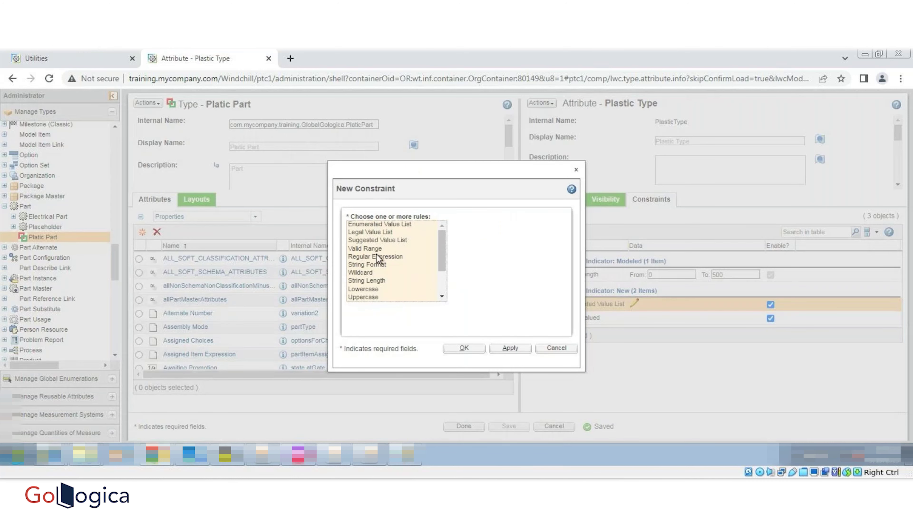
{"action": "left_click", "coordinate": [371, 231]}
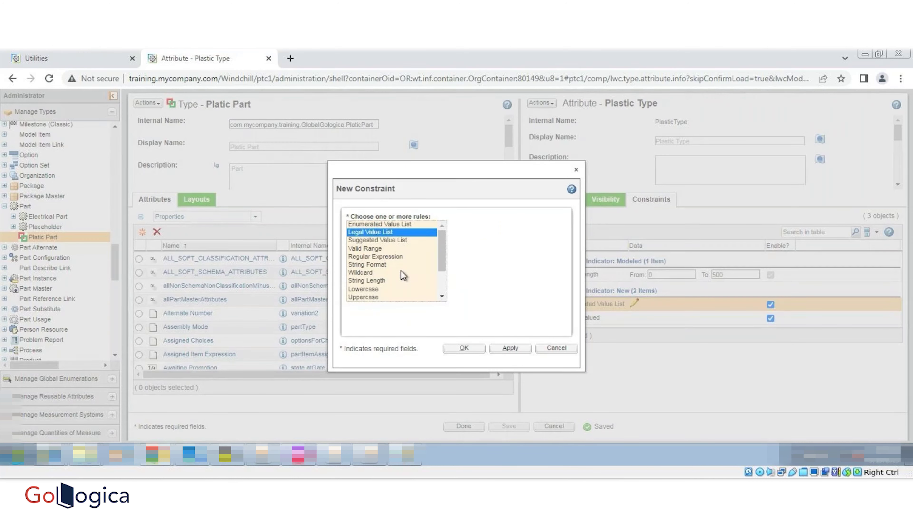
{"action": "scroll", "coordinate": [401, 270], "scroll_direction": "down", "scroll_amount": 2}
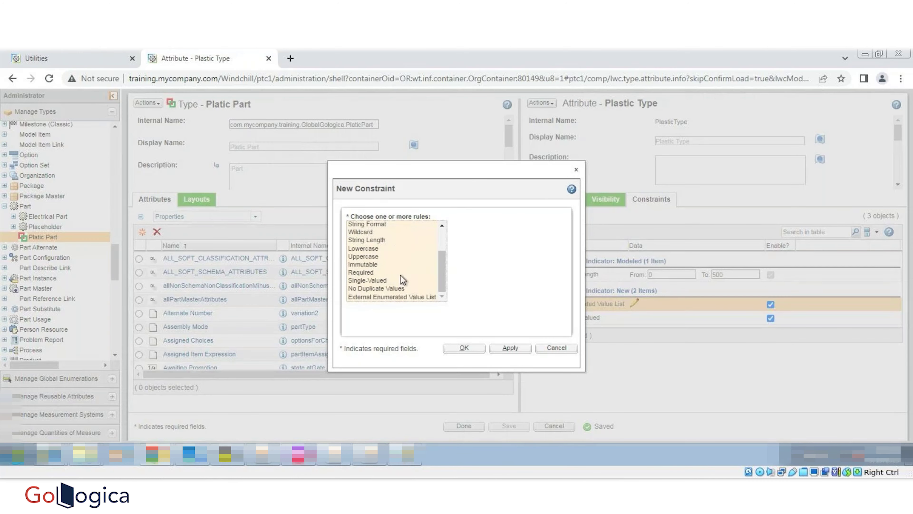
{"action": "left_click", "coordinate": [392, 297]}
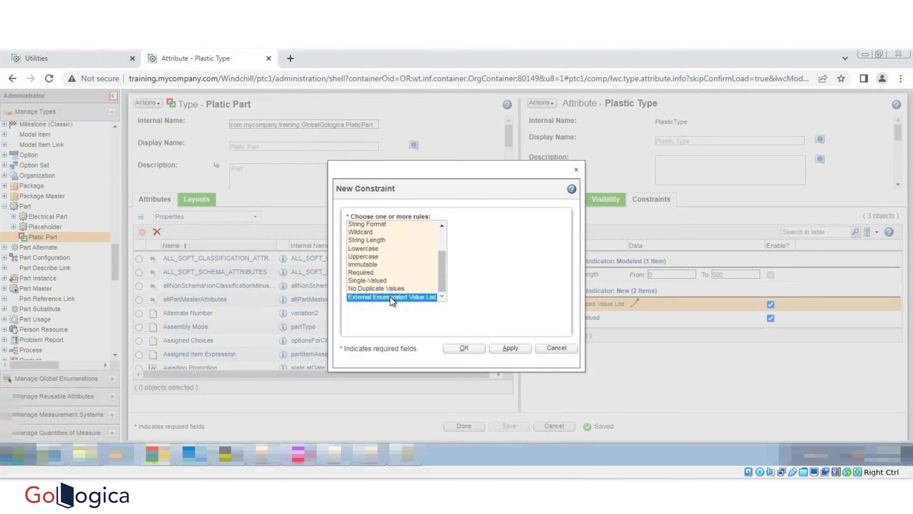
{"action": "scroll", "coordinate": [390, 296], "scroll_direction": "up", "scroll_amount": 3}
{"action": "scroll", "coordinate": [402, 281], "scroll_direction": "down", "scroll_amount": 3}
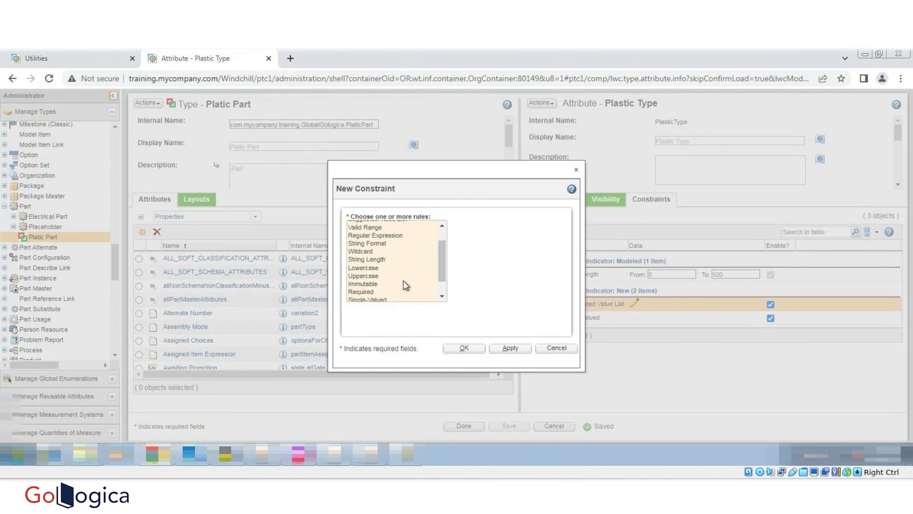
{"action": "left_click", "coordinate": [556, 348]}
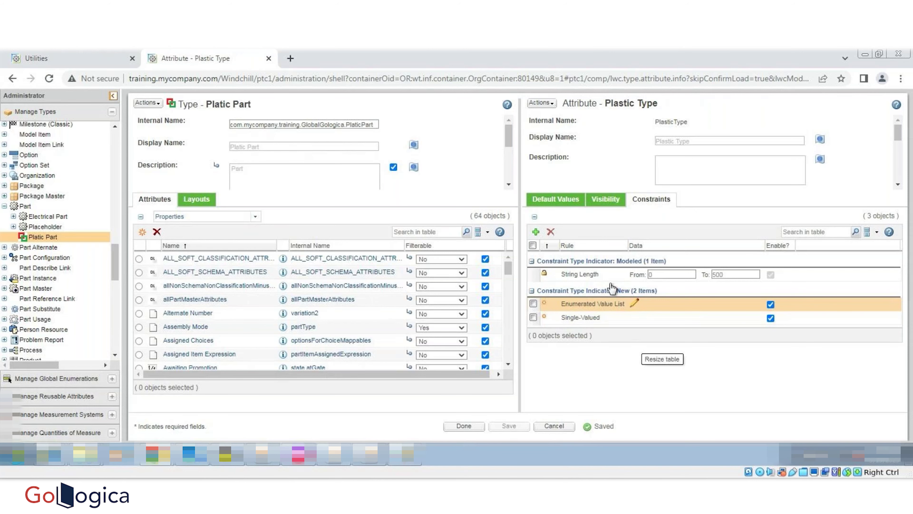
{"action": "left_click", "coordinate": [536, 233]}
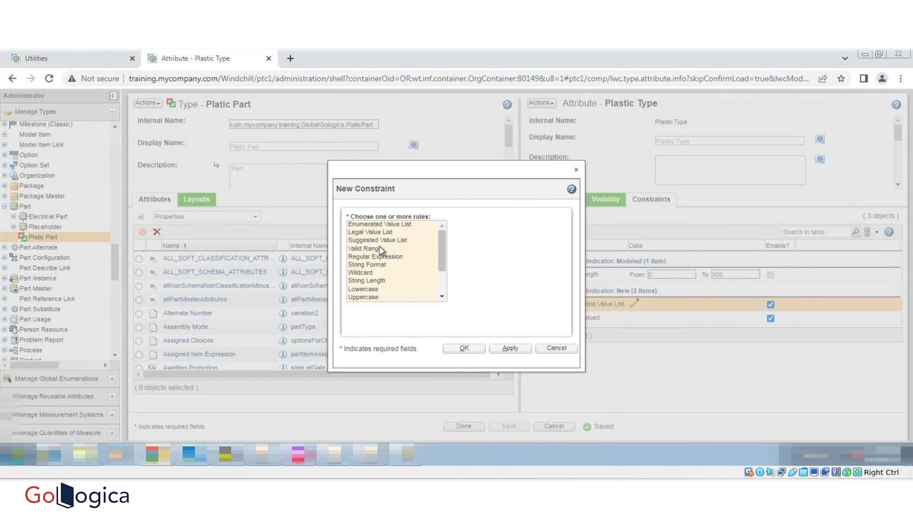
{"action": "left_click", "coordinate": [387, 240]}
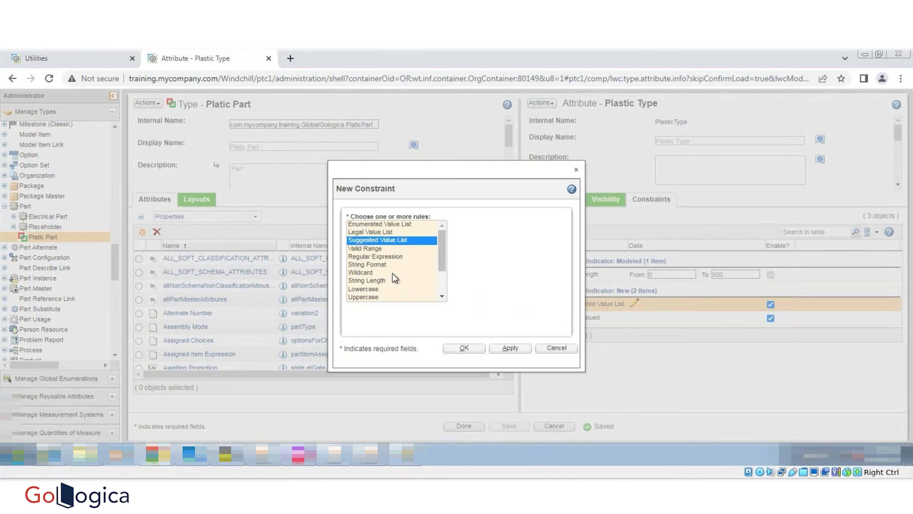
{"action": "scroll", "coordinate": [398, 262], "scroll_direction": "down", "scroll_amount": 2}
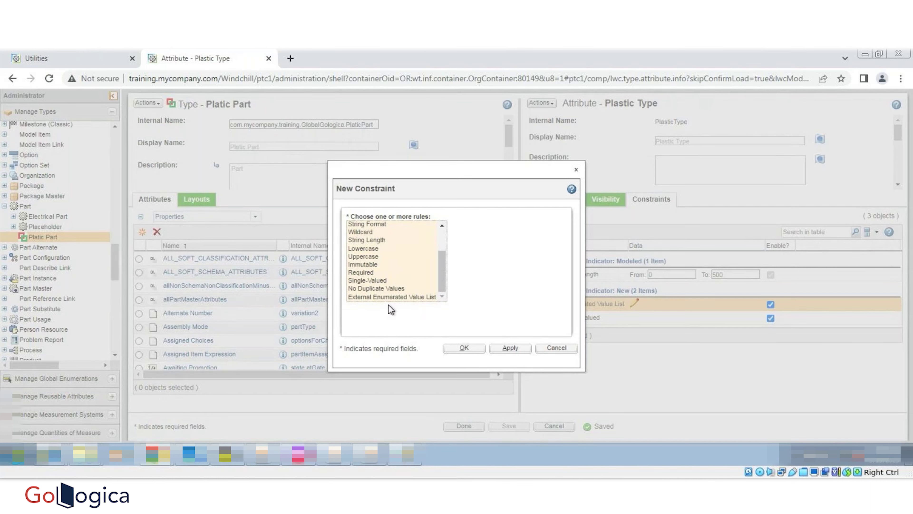
{"action": "scroll", "coordinate": [380, 294], "scroll_direction": "up", "scroll_amount": 2}
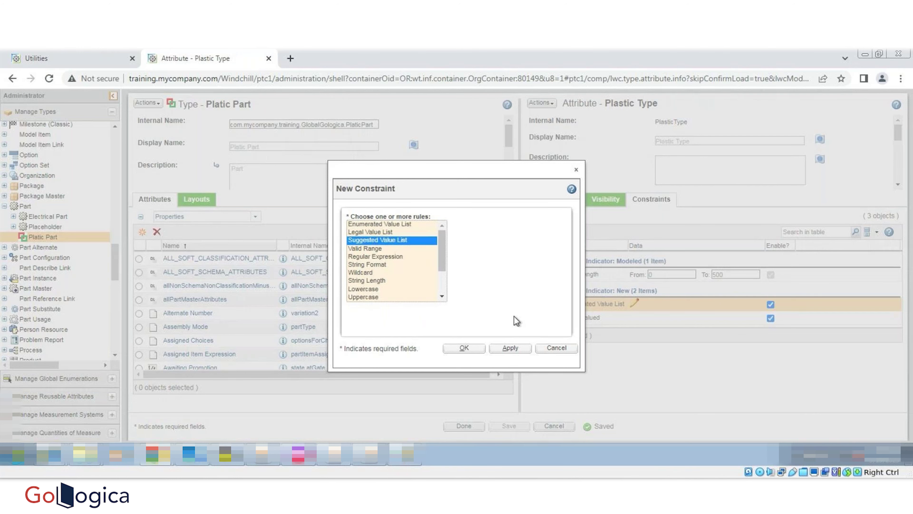
{"action": "left_click", "coordinate": [557, 348]}
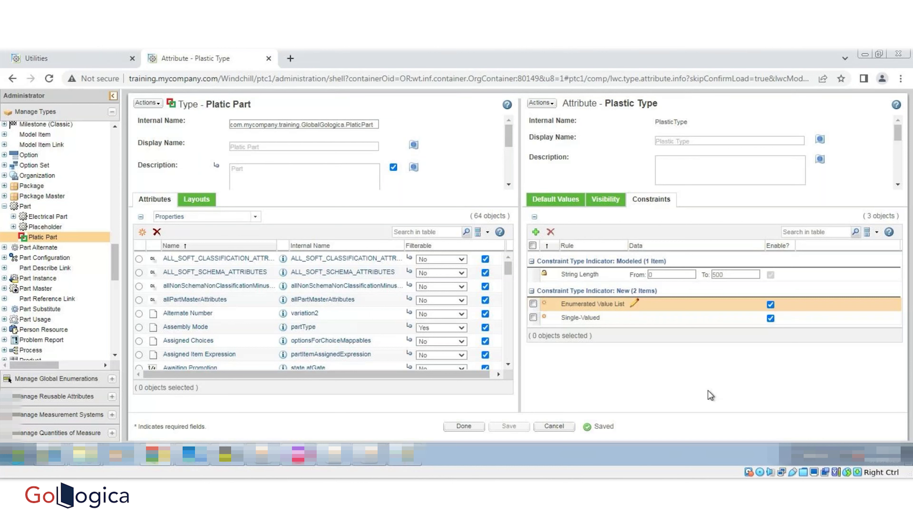
- Define a new Global attribute for the Platic Part type with the internal name ApprovalDate
{"action": "left_click", "coordinate": [142, 231]}
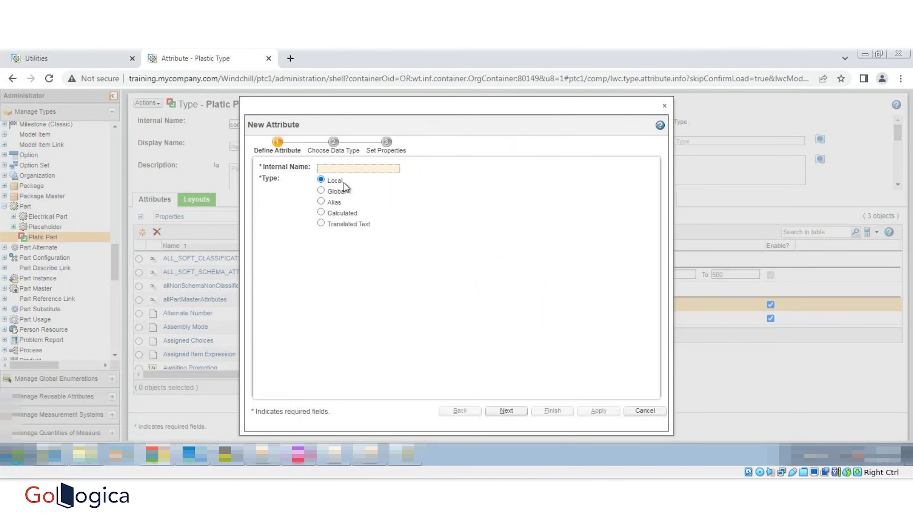
{"action": "left_click", "coordinate": [338, 190]}
{"action": "left_click", "coordinate": [343, 169]}
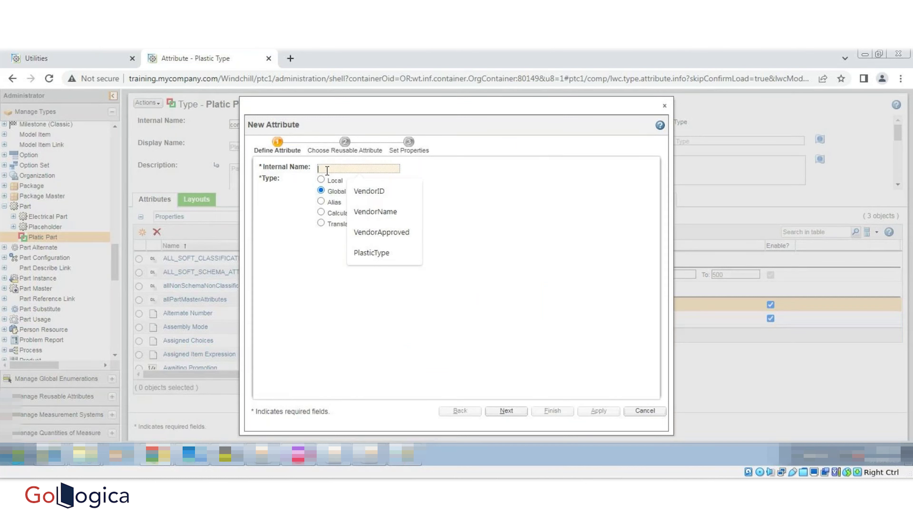
{"action": "type", "text": "A"}
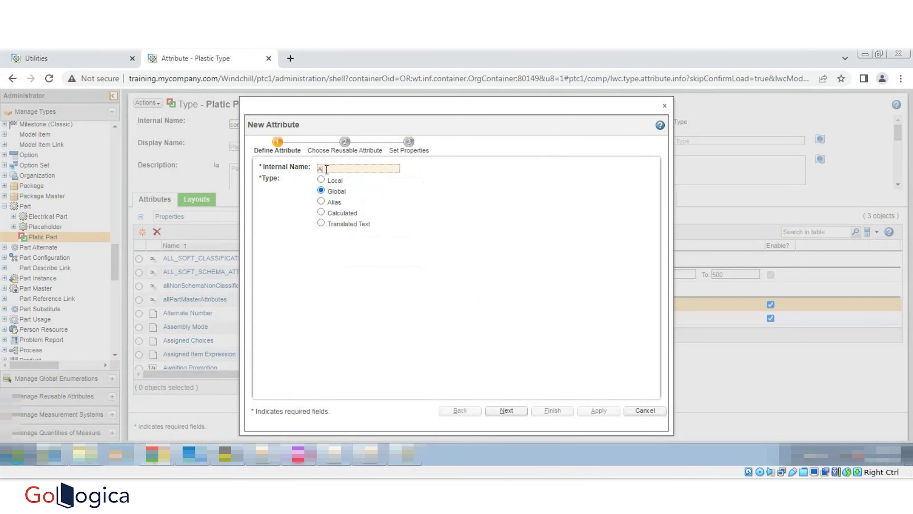
{"action": "type", "text": "pprovalDate"}
{"action": "left_click", "coordinate": [508, 410]}
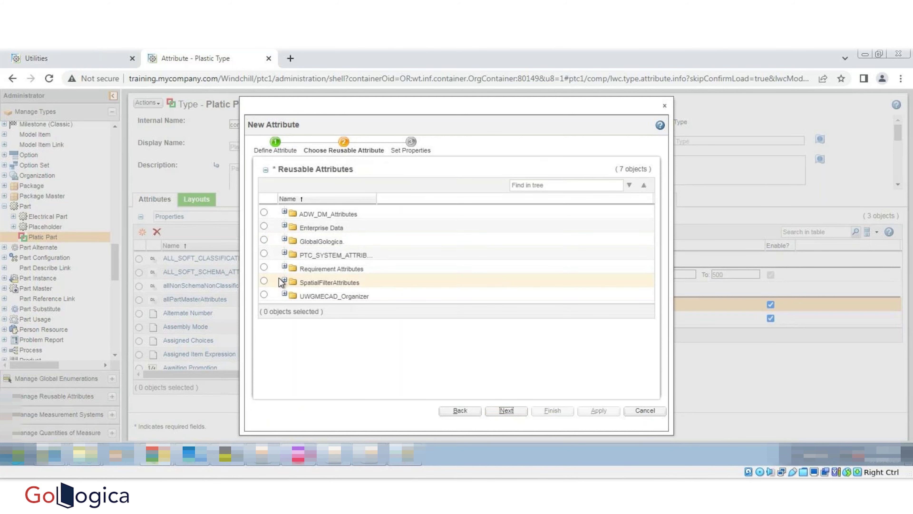
- Choose ApprovalDate from the GlobalGologica folder as the reusable attribute and proceed to its properties
{"action": "left_click", "coordinate": [285, 240]}
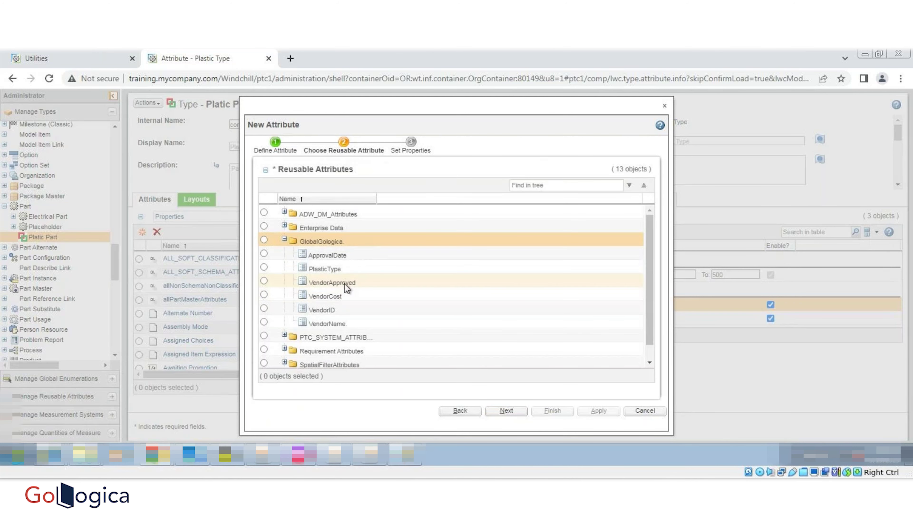
{"action": "left_click", "coordinate": [264, 253]}
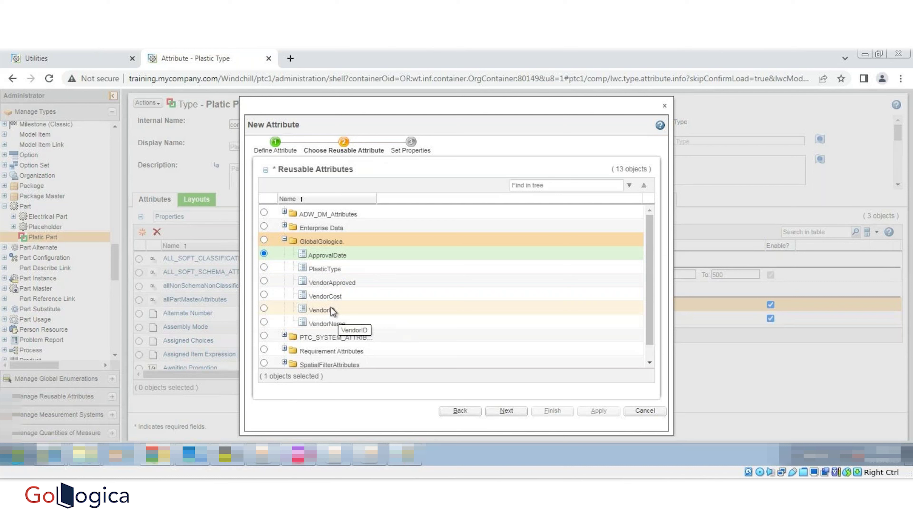
{"action": "left_click", "coordinate": [506, 410]}
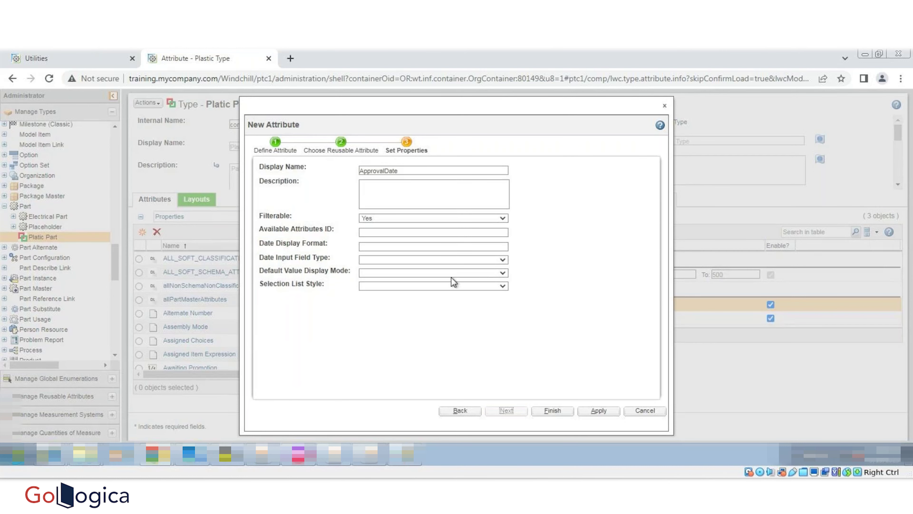
- Set the display name to Approval Date, date input field type to Date Only, default value display mode to Prepopulate and selection list style to Drop Down
{"action": "left_click", "coordinate": [384, 171]}
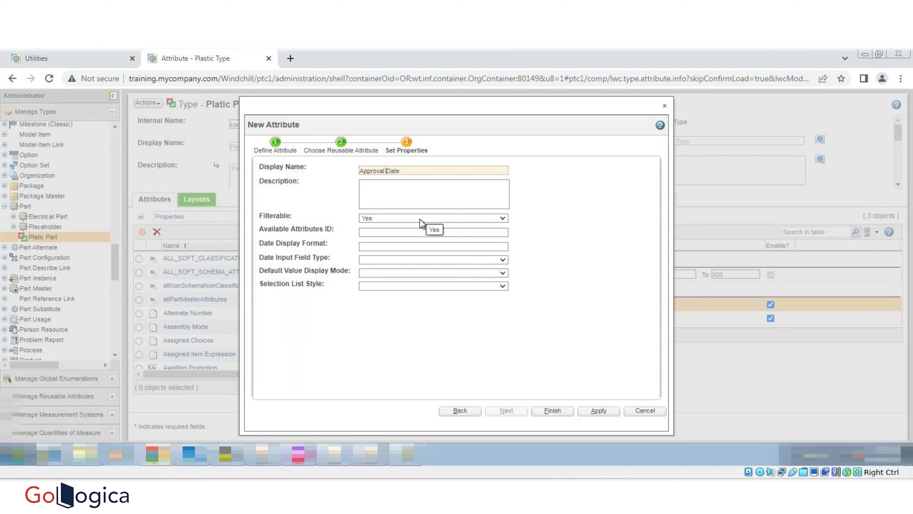
{"action": "left_click", "coordinate": [368, 260]}
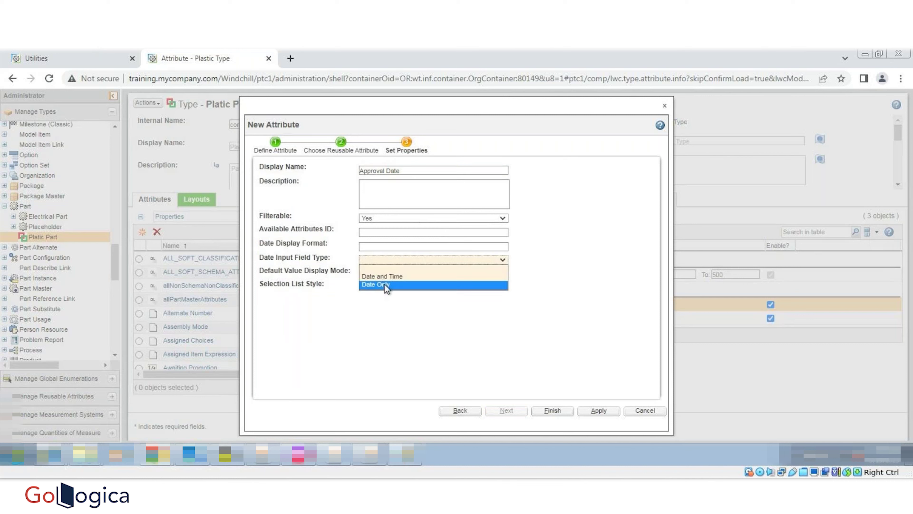
{"action": "left_click", "coordinate": [385, 286]}
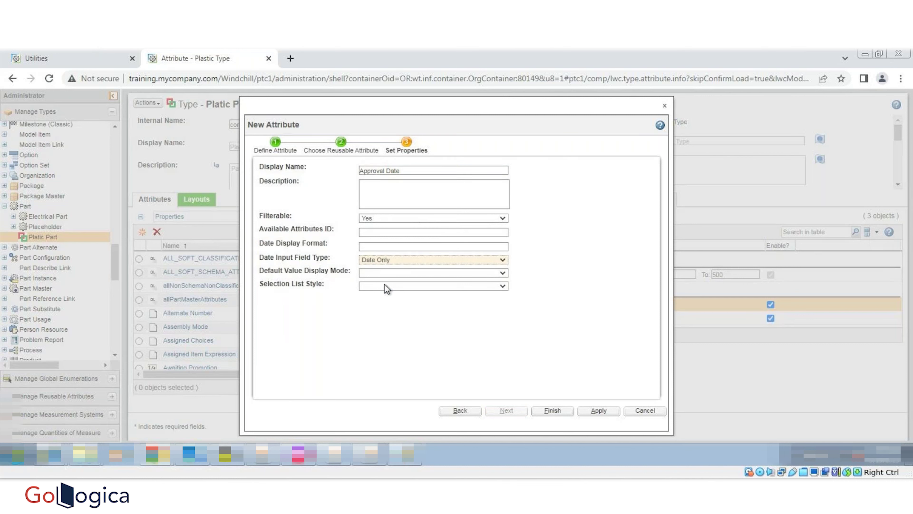
{"action": "left_click", "coordinate": [380, 247]}
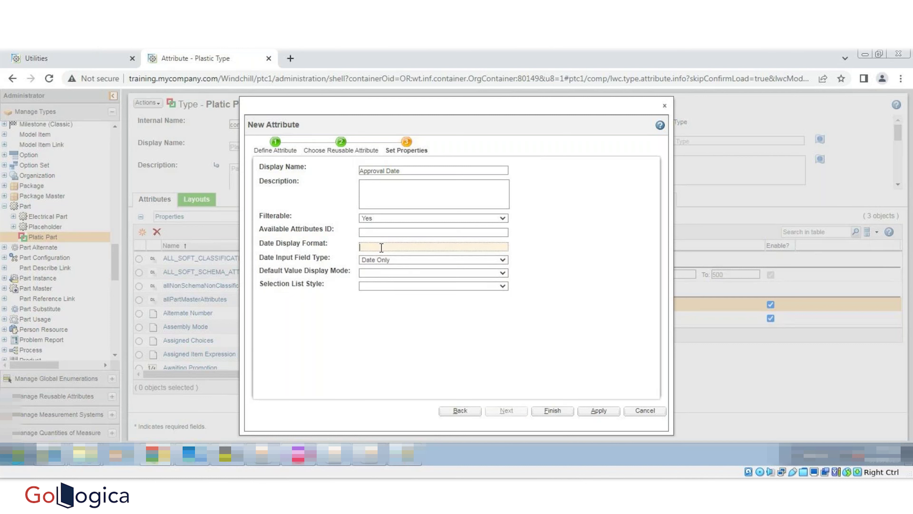
{"action": "left_click", "coordinate": [368, 272]}
{"action": "left_click", "coordinate": [380, 302]}
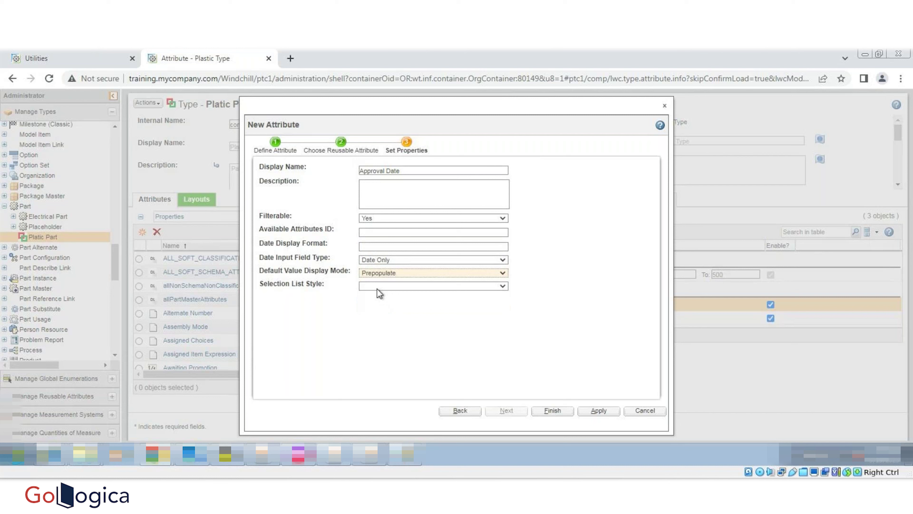
{"action": "left_click", "coordinate": [377, 286]}
{"action": "left_click", "coordinate": [379, 300]}
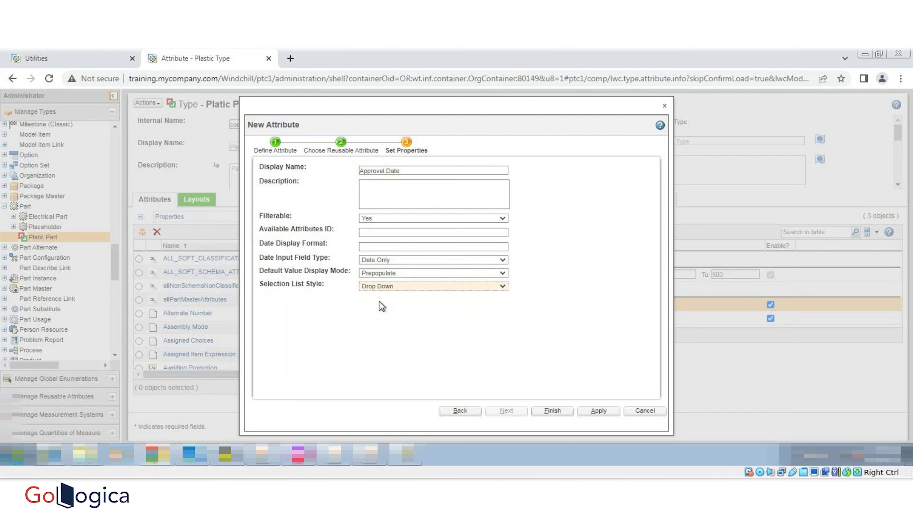
- Set the date display format to dd-MMM-yyyy and finish creating the Approval Date attribute
{"action": "left_click", "coordinate": [370, 247]}
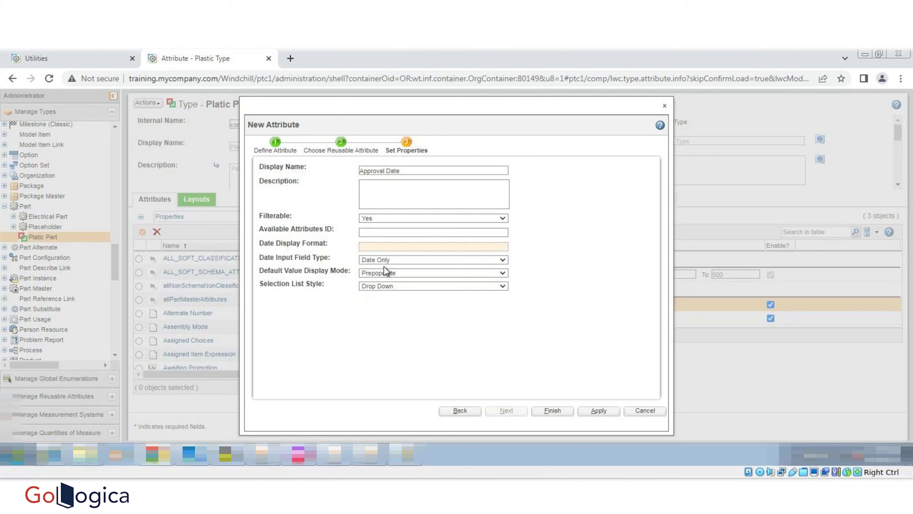
{"action": "type", "text": "-MMM"}
{"action": "type", "text": "-yyyy"}
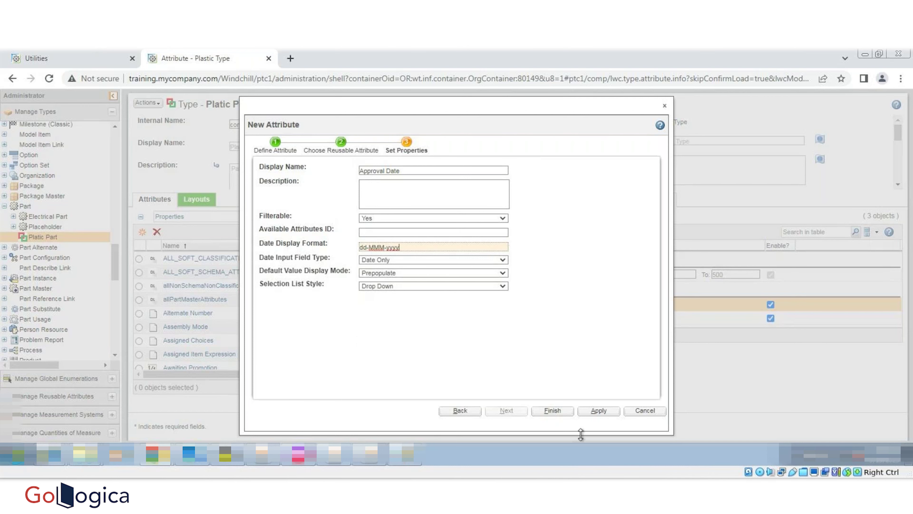
{"action": "left_click", "coordinate": [552, 411]}
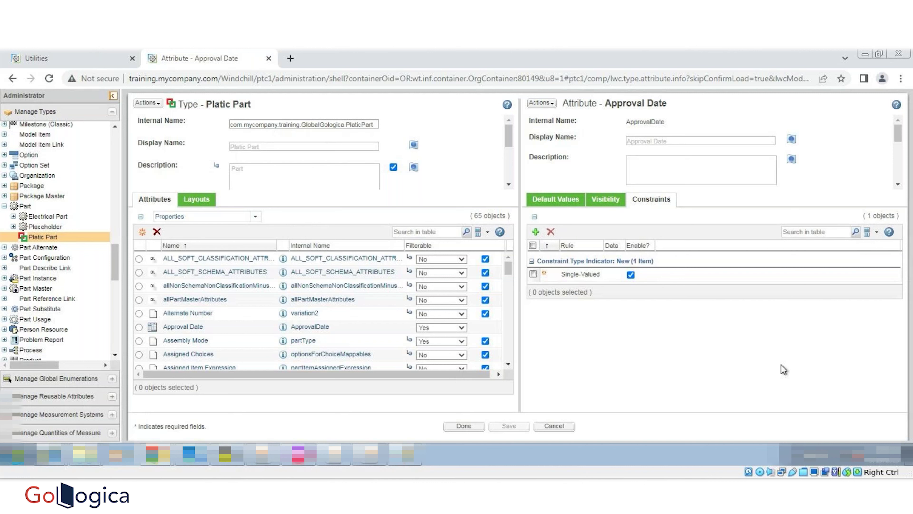
- Check the Approval Date attribute's default values, visibility and constraints
{"action": "left_click", "coordinate": [560, 204]}
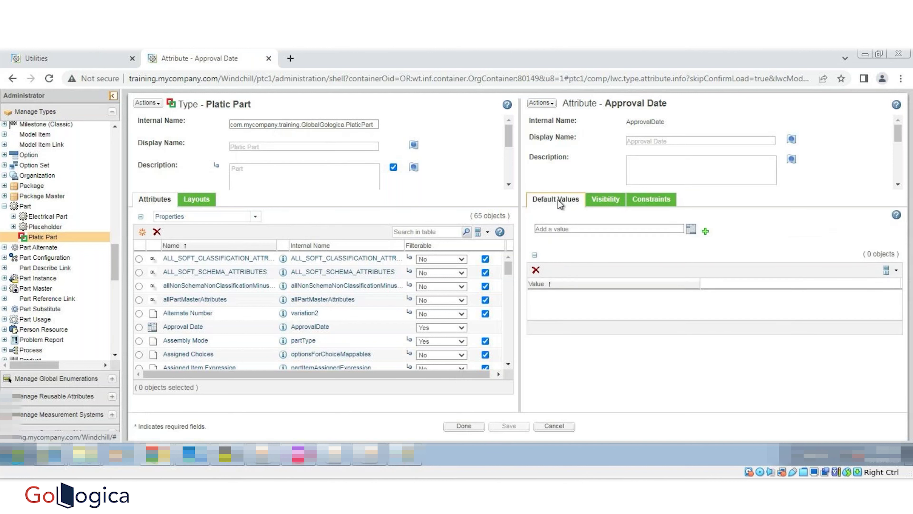
{"action": "left_click", "coordinate": [606, 200]}
{"action": "left_click", "coordinate": [651, 198]}
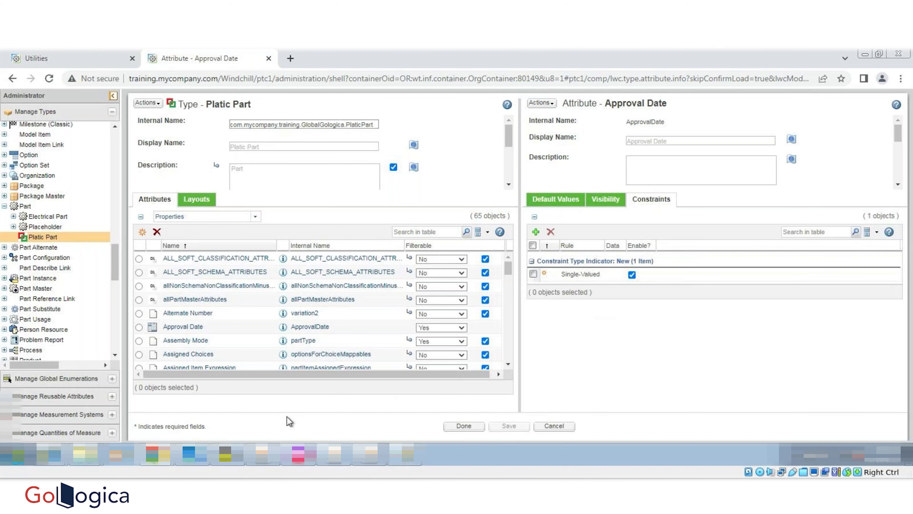
- Define a new Global attribute for the Platic Part type with the internal name VendorCost
{"action": "left_click", "coordinate": [143, 232]}
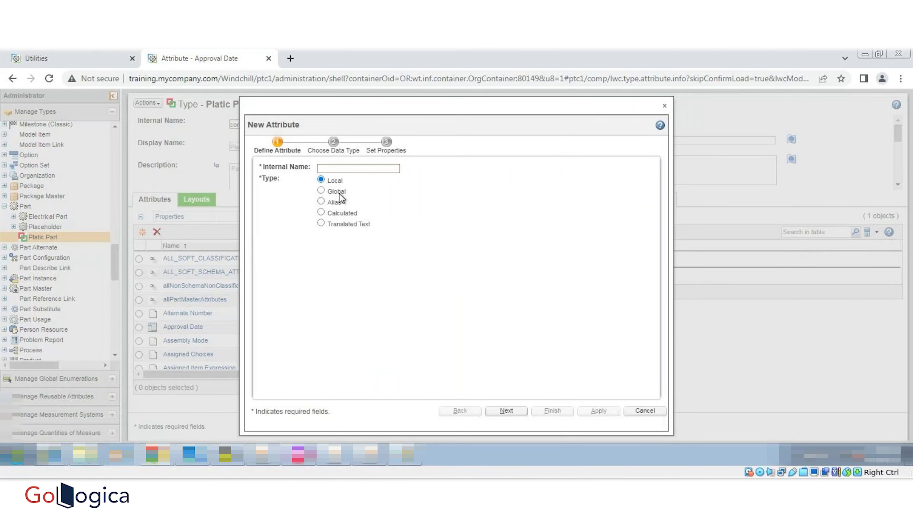
{"action": "left_click", "coordinate": [345, 170]}
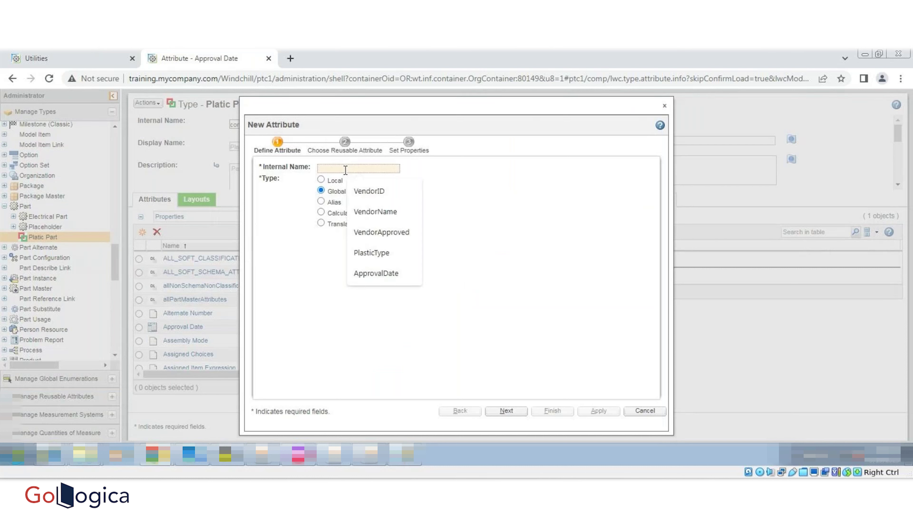
{"action": "left_click", "coordinate": [363, 190]}
{"action": "key", "text": "BackSpace"}
{"action": "key", "text": "BackSpace"}
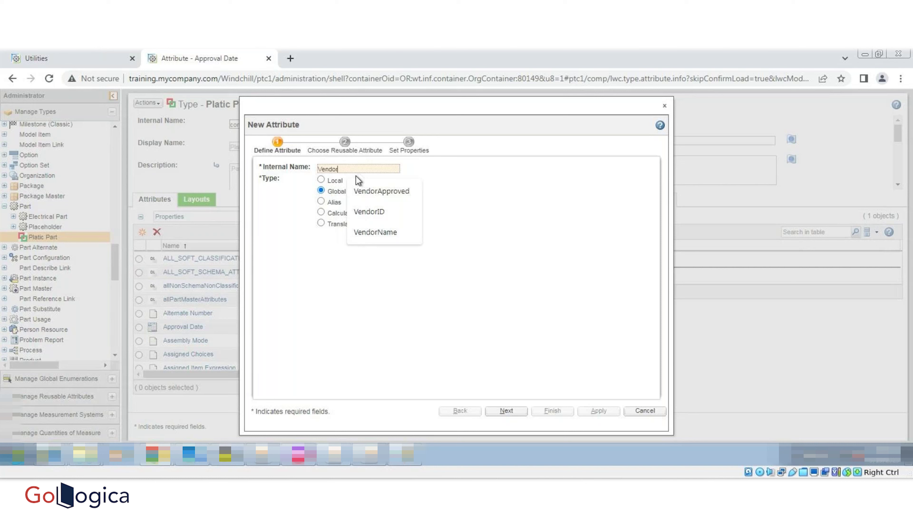
{"action": "type", "text": "Cost"}
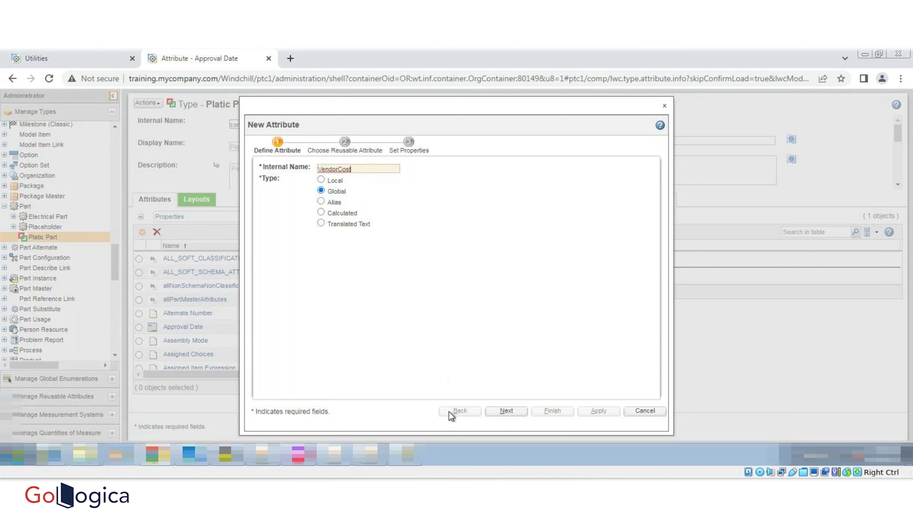
{"action": "left_click", "coordinate": [510, 410]}
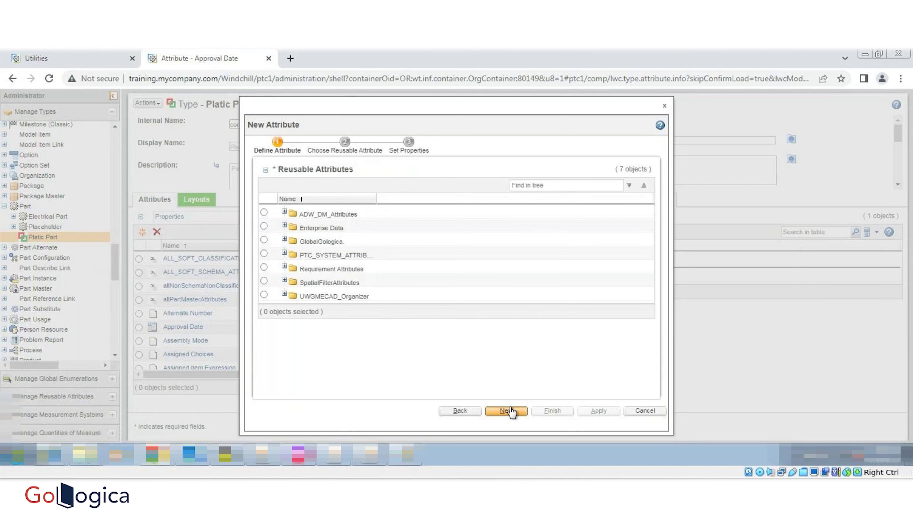
- Choose VendorCost from the GlobalGologica folder as the reusable attribute and proceed to its properties
{"action": "left_click", "coordinate": [284, 239]}
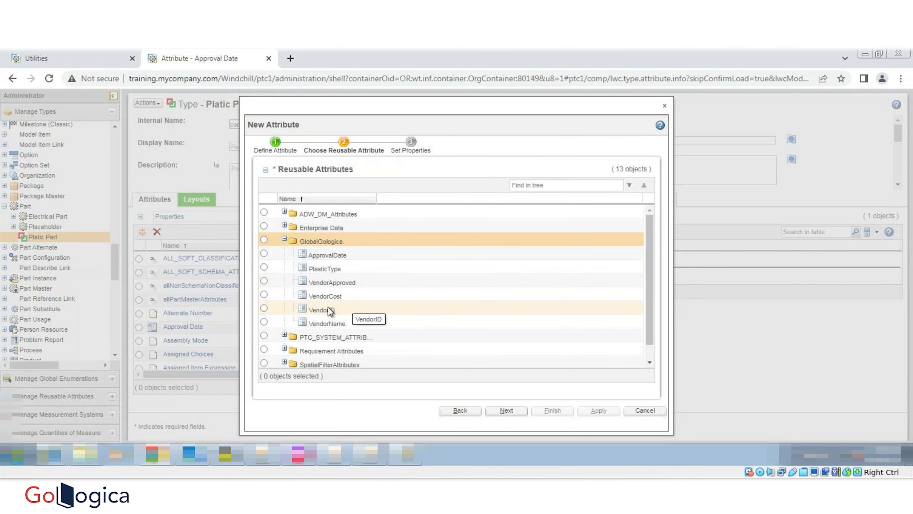
{"action": "left_click", "coordinate": [264, 294]}
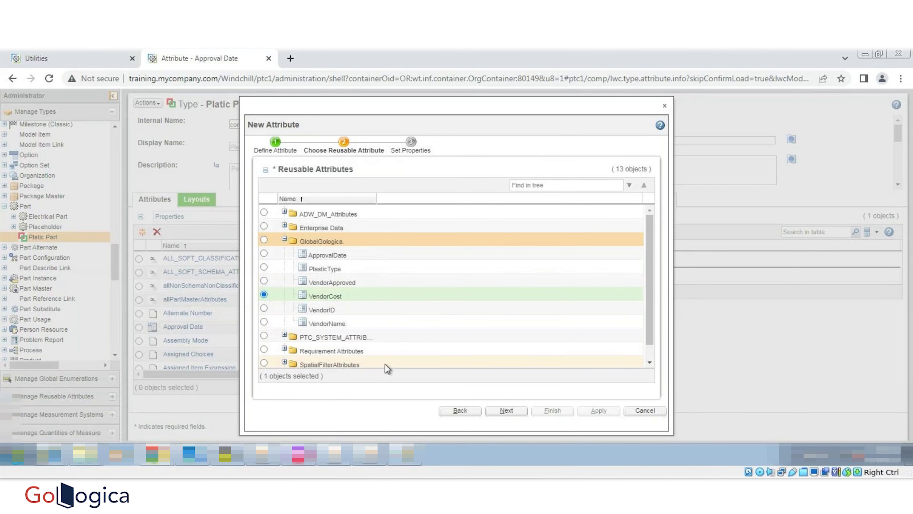
{"action": "left_click", "coordinate": [503, 410]}
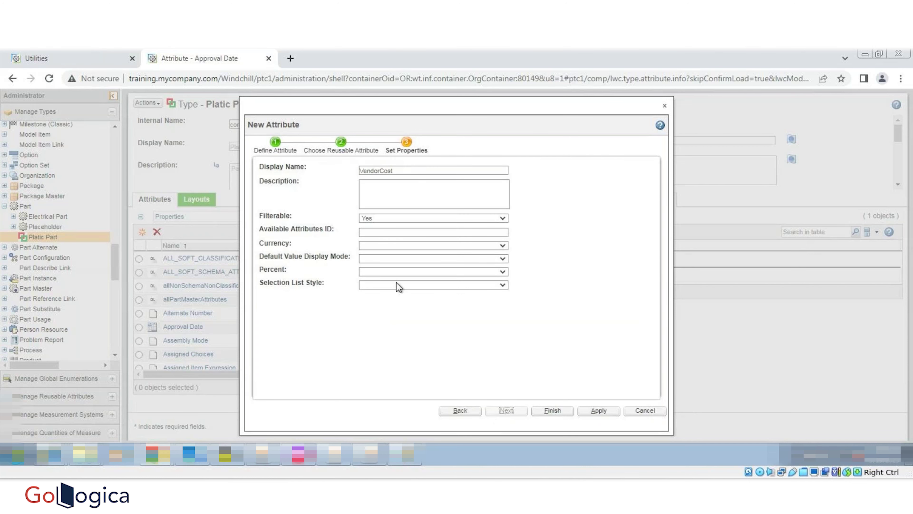
- Set Currency to Yes and the display name to Vendor Cost, and finish creating the attribute
{"action": "left_click", "coordinate": [370, 246]}
{"action": "left_click", "coordinate": [370, 262]}
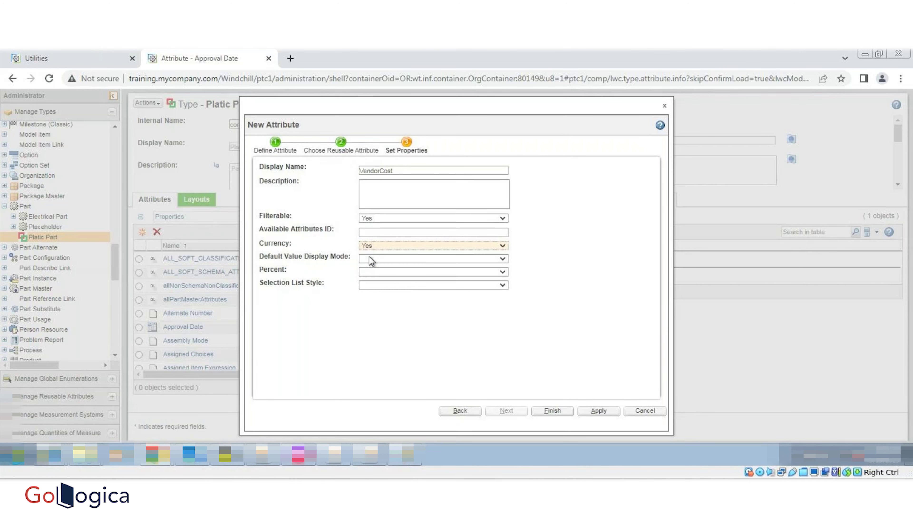
{"action": "left_click", "coordinate": [379, 171]}
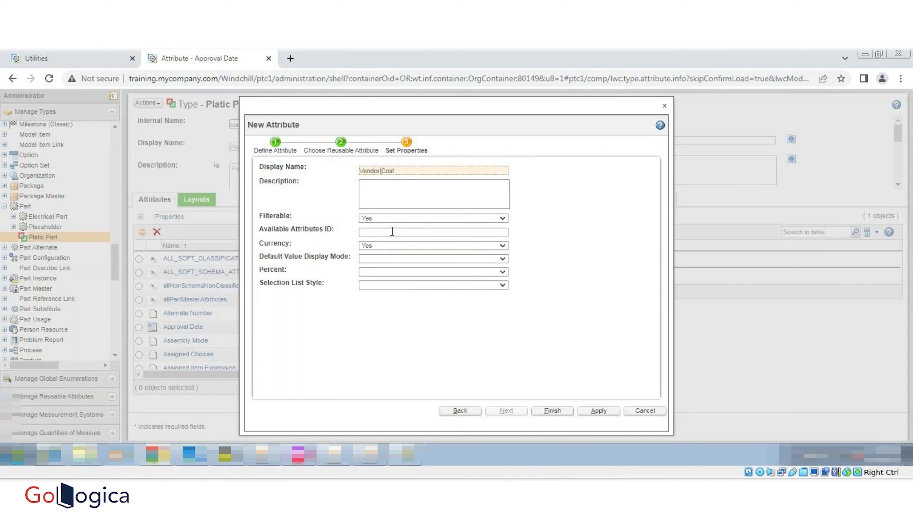
{"action": "left_click", "coordinate": [378, 258]}
{"action": "left_click", "coordinate": [378, 259]}
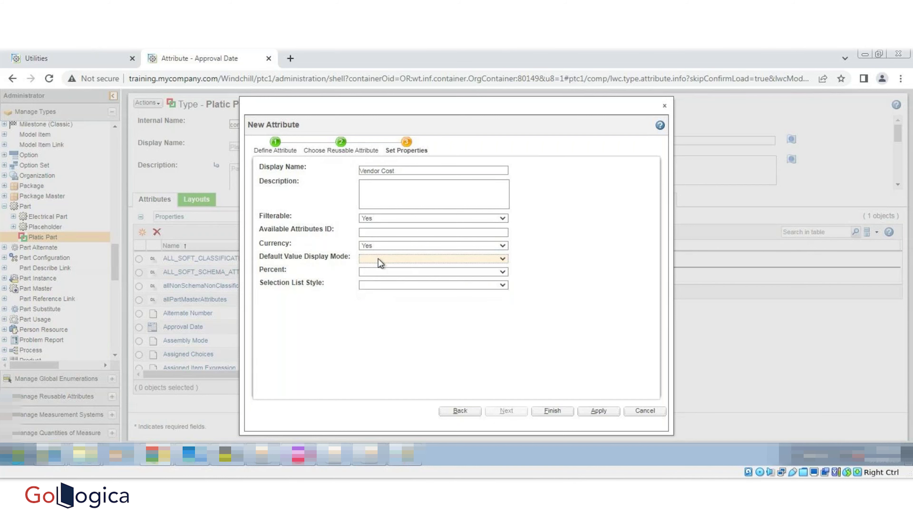
{"action": "left_click", "coordinate": [557, 411]}
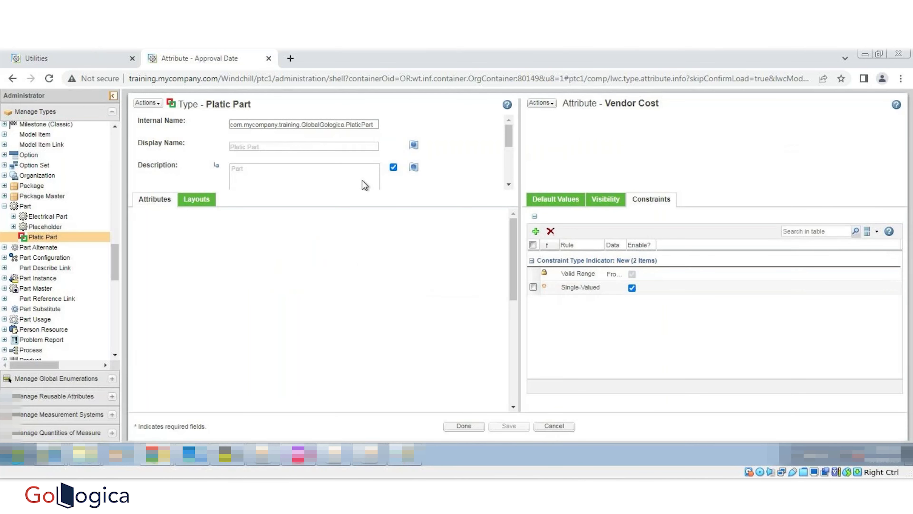
- Add a Required constraint to the Vendor Cost attribute and save the Platic Part type
{"action": "left_click", "coordinate": [536, 232]}
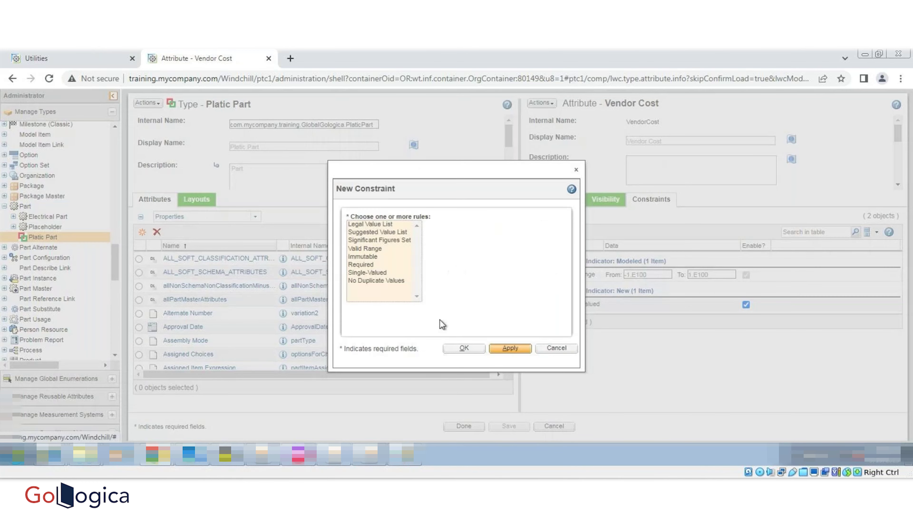
{"action": "left_click", "coordinate": [361, 264]}
{"action": "left_click", "coordinate": [462, 348]}
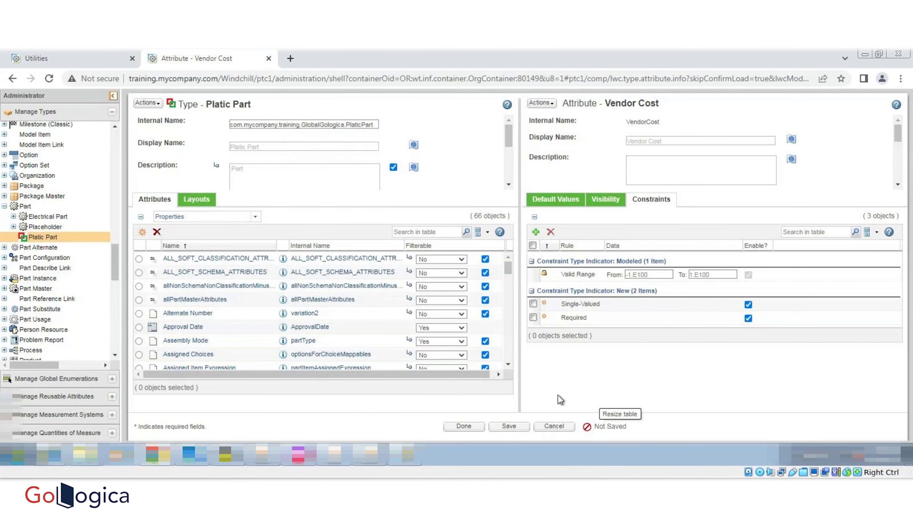
{"action": "left_click", "coordinate": [508, 425]}
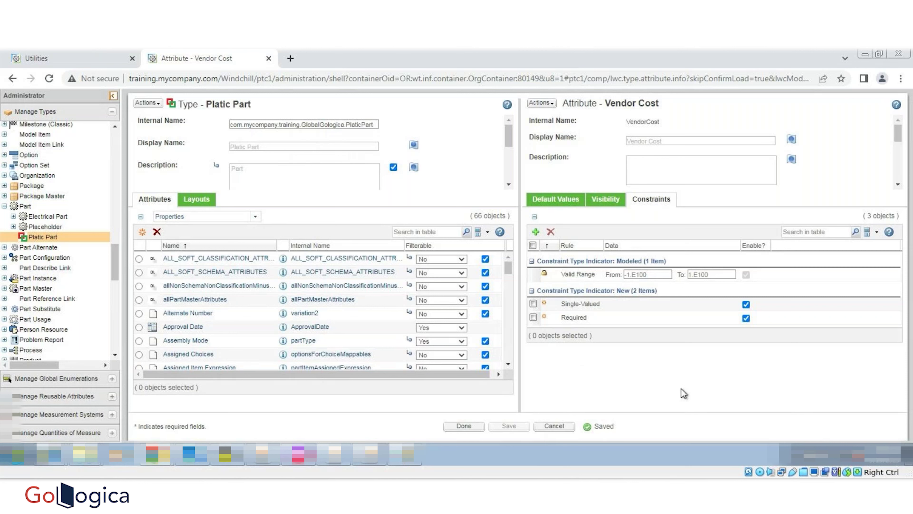
- Check the Vendor Cost attribute's default values and constraints, and review the Platic Part type's attribute list for the vendor attributes
{"action": "left_click", "coordinate": [556, 199]}
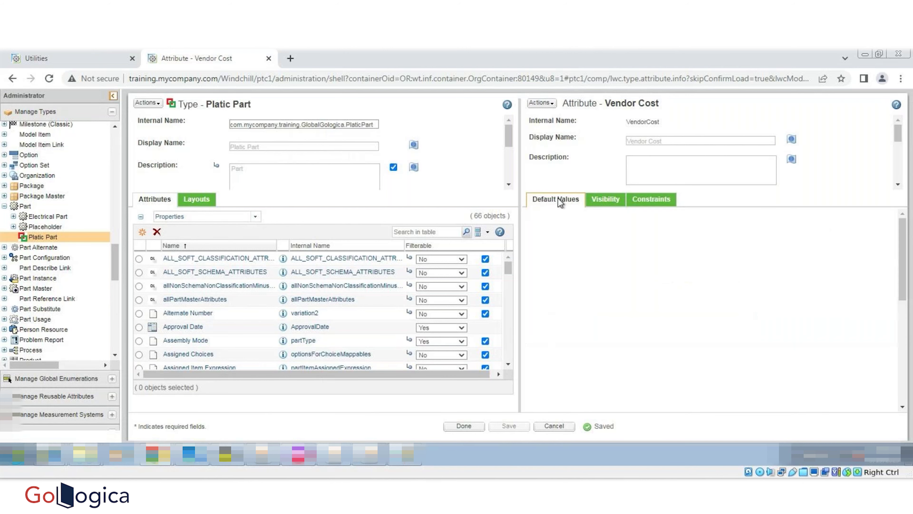
{"action": "left_click", "coordinate": [652, 200]}
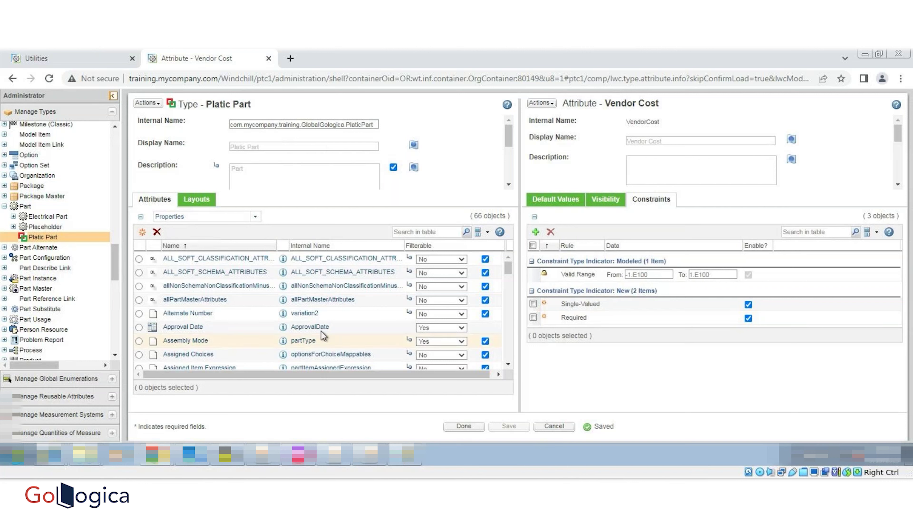
{"action": "scroll", "coordinate": [321, 330], "scroll_direction": "down", "scroll_amount": 10}
{"action": "scroll", "coordinate": [322, 330], "scroll_direction": "down", "scroll_amount": 5}
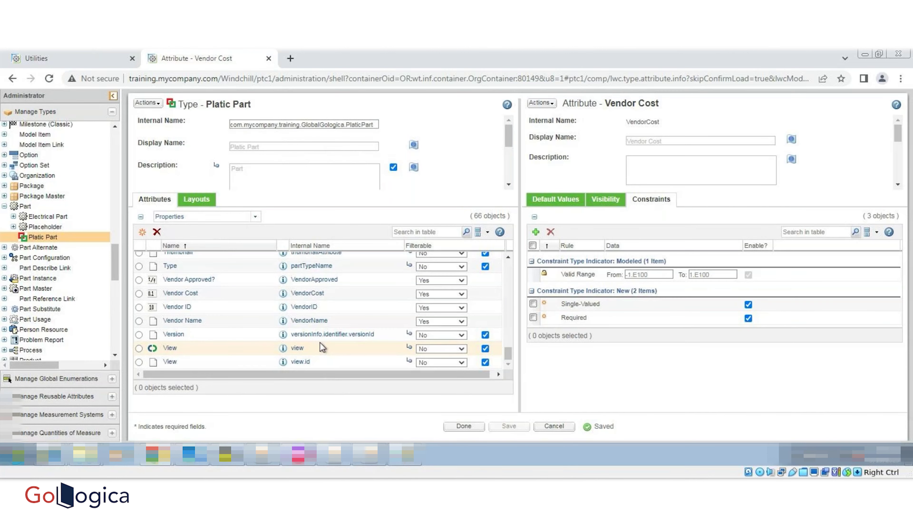
{"action": "scroll", "coordinate": [319, 351], "scroll_direction": "up", "scroll_amount": 5}
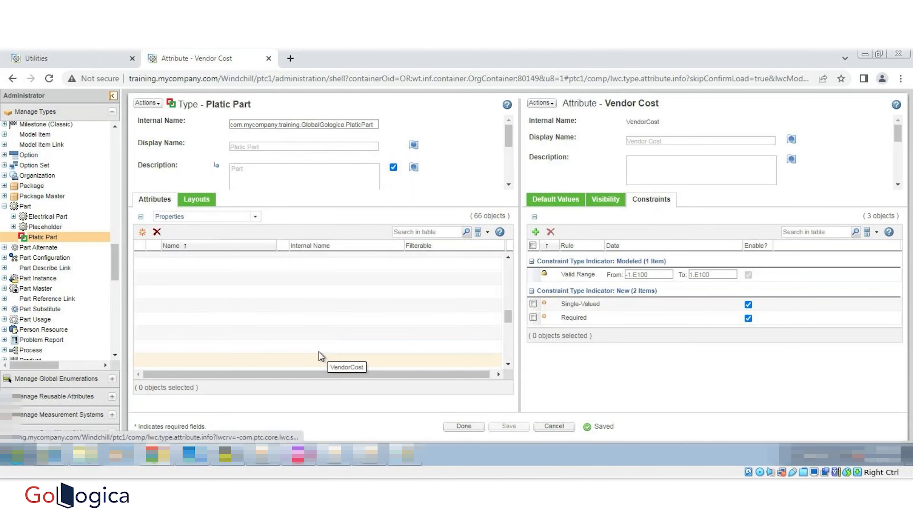
{"action": "scroll", "coordinate": [321, 324], "scroll_direction": "up", "scroll_amount": 3}
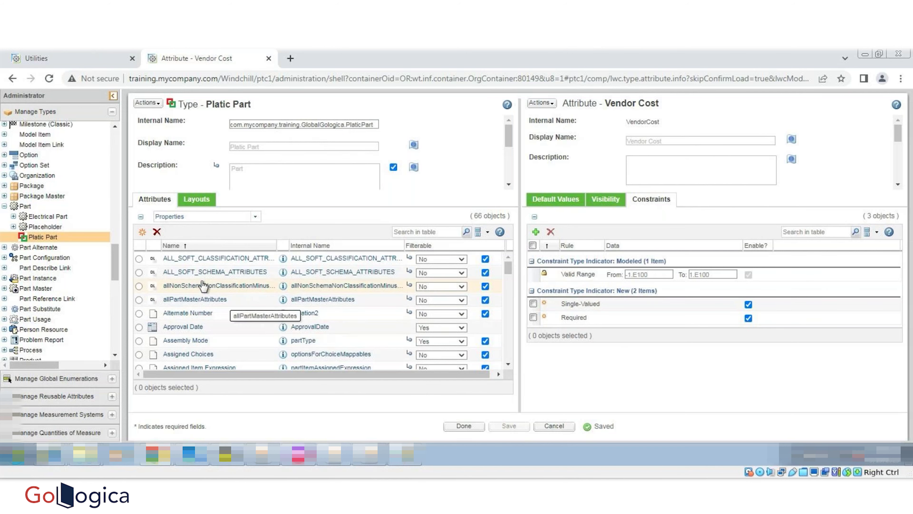
- Define a new Calculated attribute on Platic Part with internal name VendorCostwithGST and proceed to its data type
{"action": "left_click", "coordinate": [142, 235]}
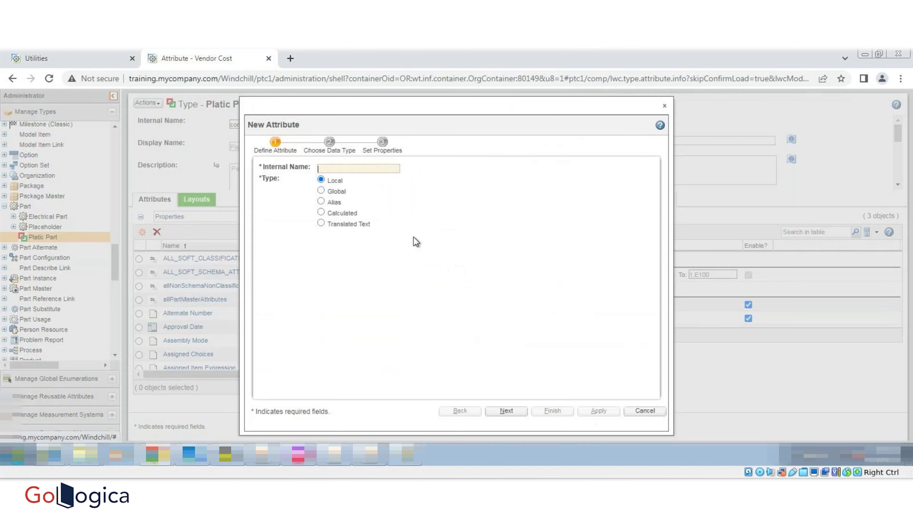
{"action": "left_click", "coordinate": [341, 193]}
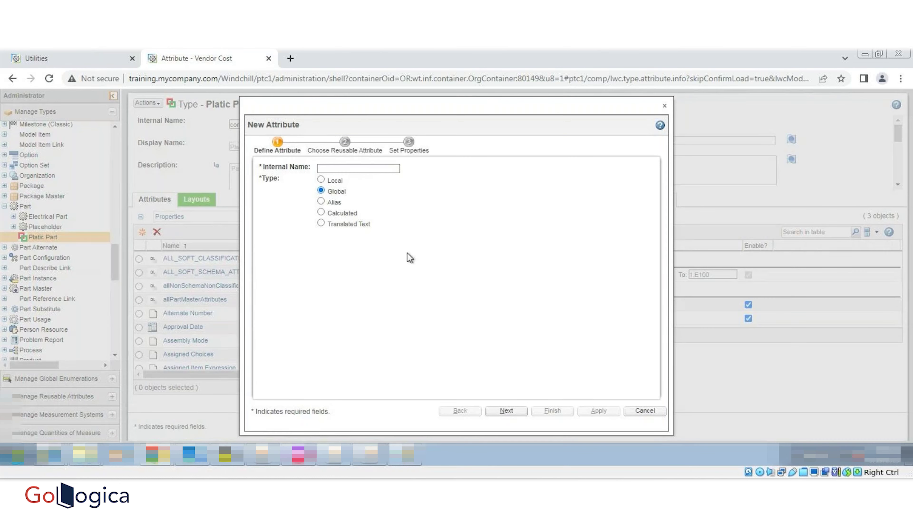
{"action": "left_click", "coordinate": [338, 214]}
{"action": "left_click", "coordinate": [352, 168]}
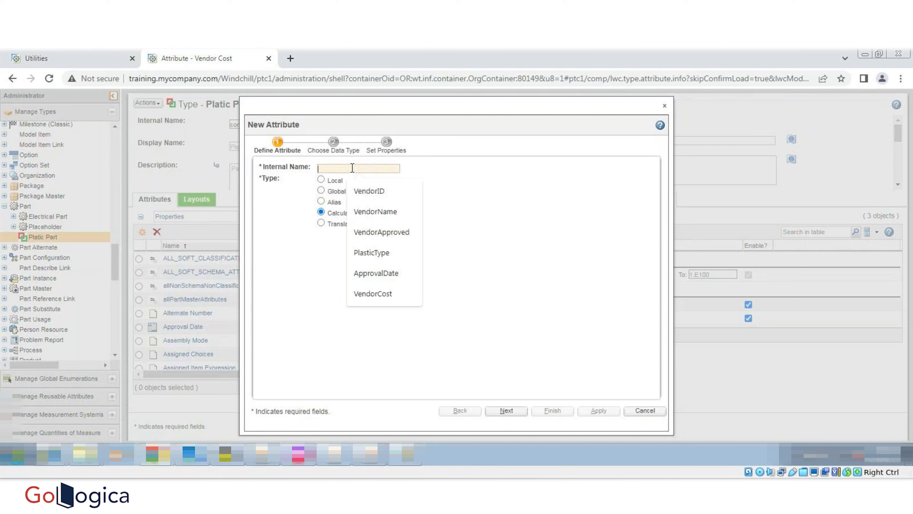
{"action": "type", "text": "Vendor"}
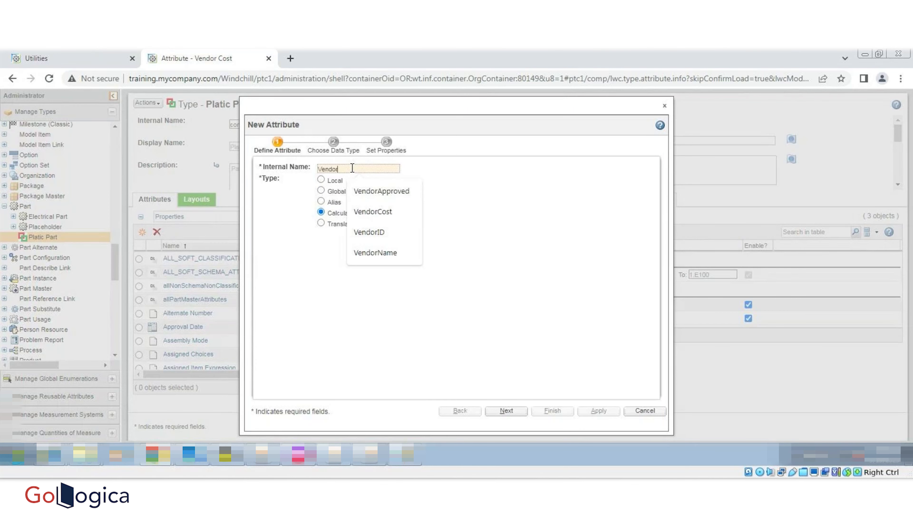
{"action": "type", "text": "Cost"}
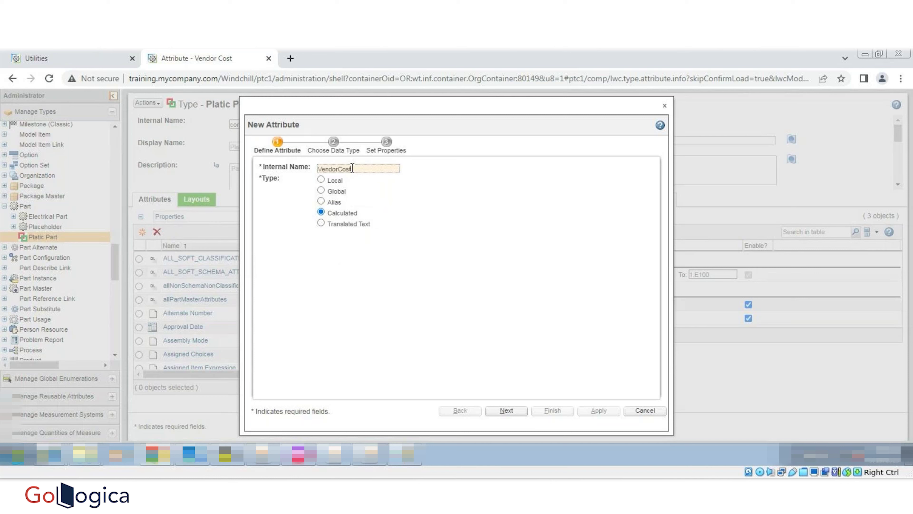
{"action": "type", "text": "with"}
{"action": "key", "text": "BackSpace"}
{"action": "type", "text": "GST"}
{"action": "left_click", "coordinate": [505, 412]}
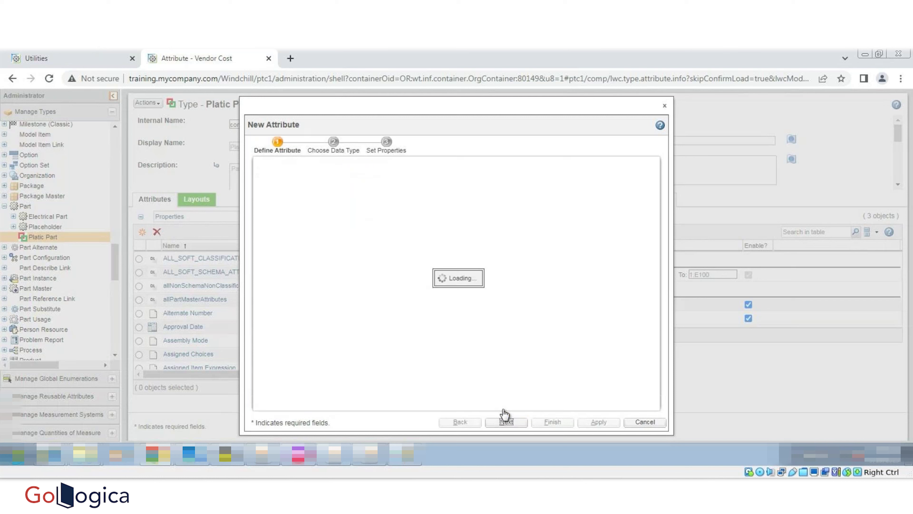
- Choose Real Number as the data type of VendorCostwithGST and proceed to its properties
{"action": "left_click", "coordinate": [335, 168]}
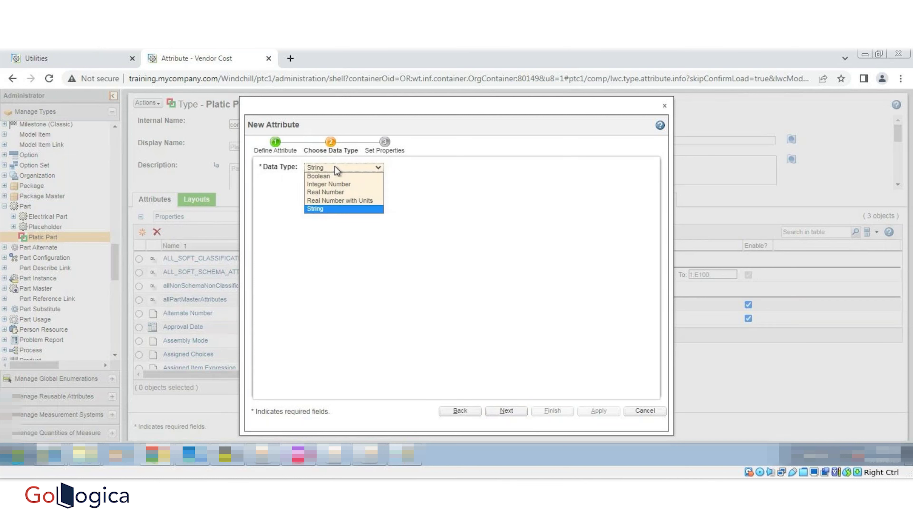
{"action": "left_click", "coordinate": [330, 192]}
{"action": "left_click", "coordinate": [507, 412]}
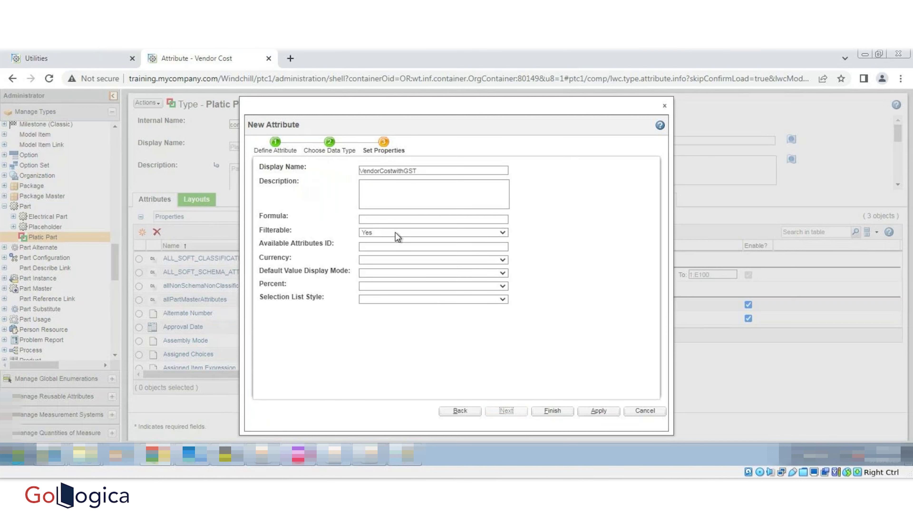
- Enter VendorCost+(VendorCost * .18) as the formula of the VendorCostwithGST attribute
{"action": "left_click", "coordinate": [382, 220]}
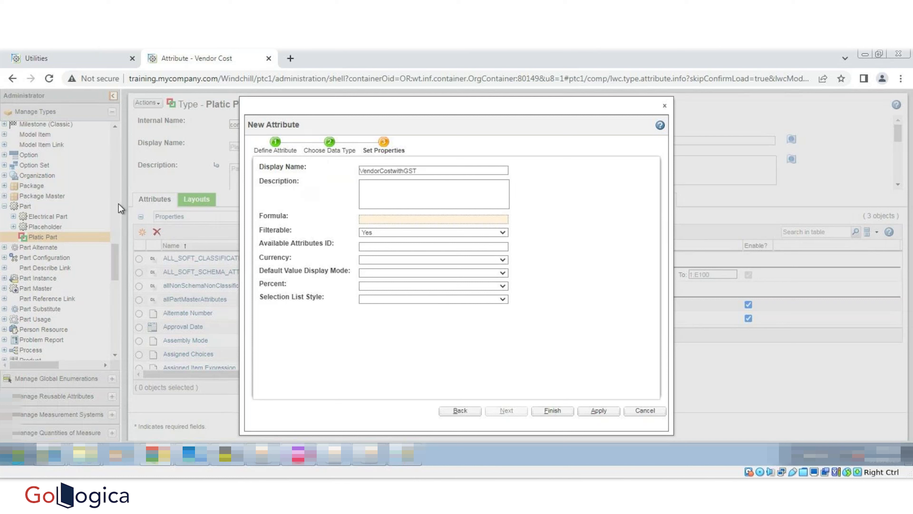
{"action": "type", "text": "VendorCost+("}
{"action": "double_click", "coordinate": [368, 219]}
{"action": "key", "text": "ctrl+c"}
{"action": "left_click", "coordinate": [412, 217]}
{"action": "key", "text": "ctrl+v"}
{"action": "type", "text": "*"}
{"action": "type", "text": ".18"}
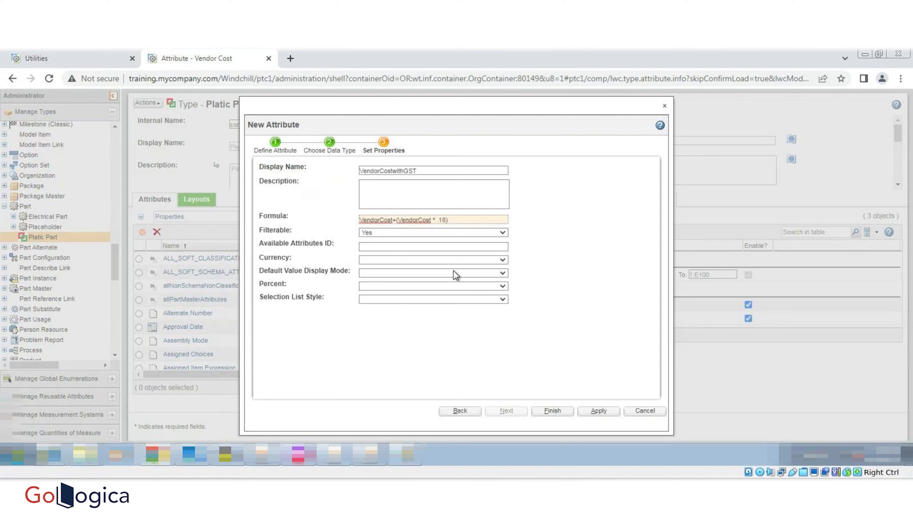
{"action": "type", "text": ")"}
- Set Currency to Yes for VendorCostwithGST and finish creating the attribute
{"action": "left_click", "coordinate": [366, 260]}
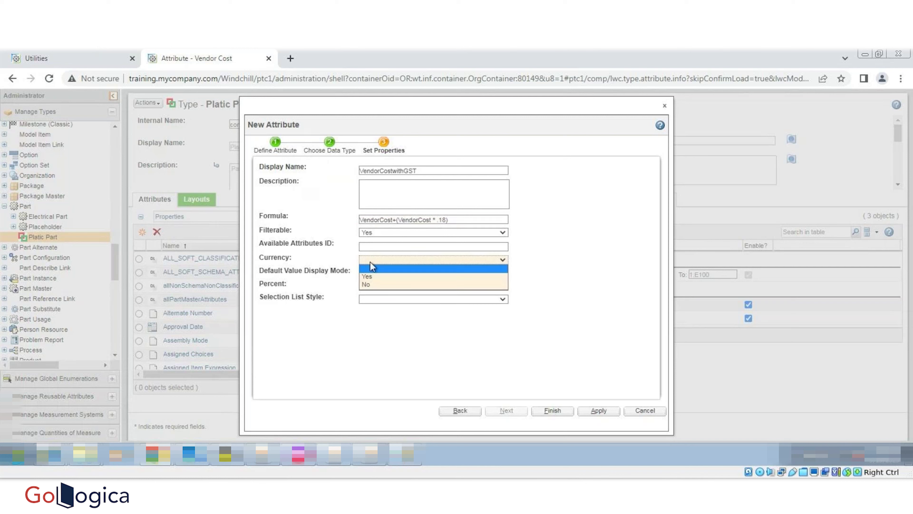
{"action": "left_click", "coordinate": [371, 272]}
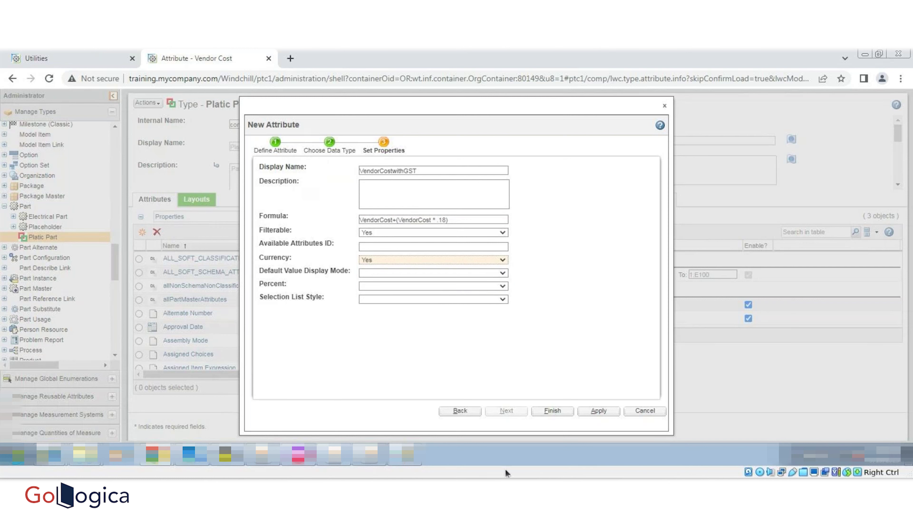
{"action": "left_click", "coordinate": [550, 413]}
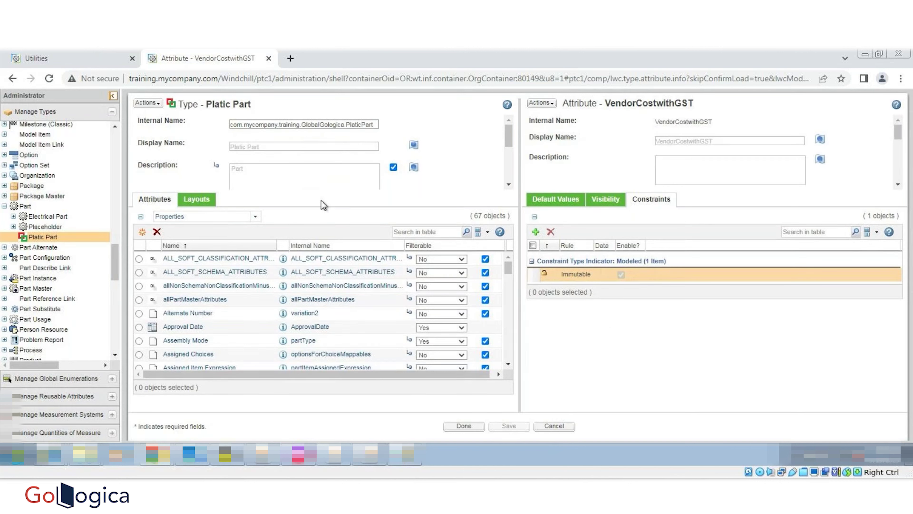
- Set the VendorCostwithGST visibility to Hidden for both Create New and Edit, and save the Platic Part type
{"action": "scroll", "coordinate": [338, 332], "scroll_direction": "down", "scroll_amount": 6}
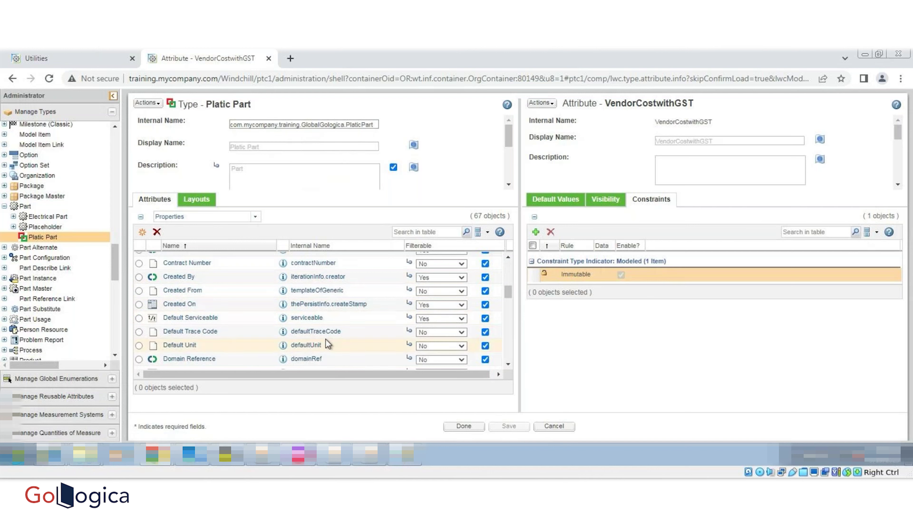
{"action": "scroll", "coordinate": [325, 341], "scroll_direction": "down", "scroll_amount": 5}
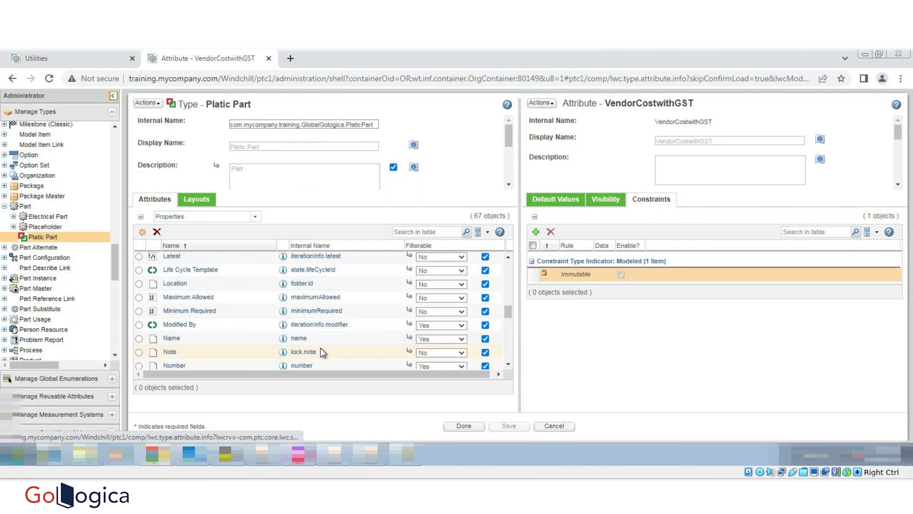
{"action": "scroll", "coordinate": [325, 342], "scroll_direction": "down", "scroll_amount": 3}
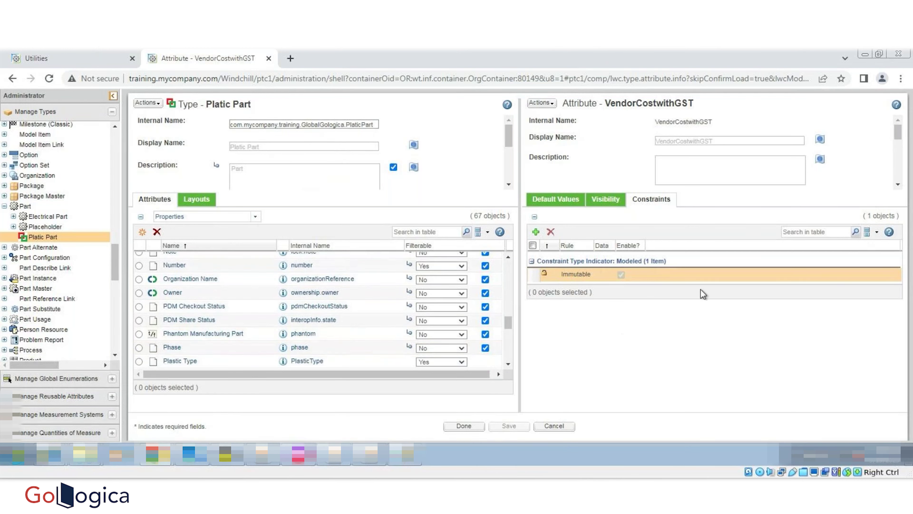
{"action": "left_click", "coordinate": [600, 203]}
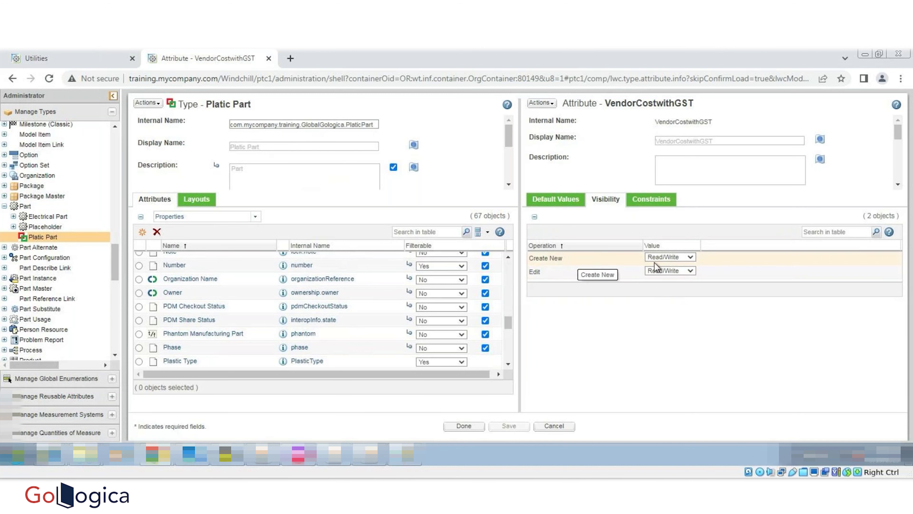
{"action": "left_click", "coordinate": [668, 257]}
{"action": "left_click", "coordinate": [666, 290]}
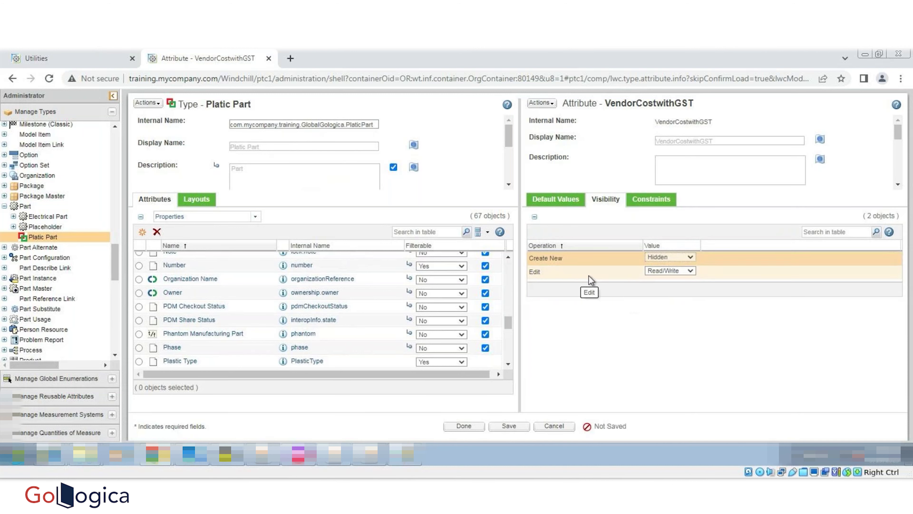
{"action": "left_click", "coordinate": [666, 270]}
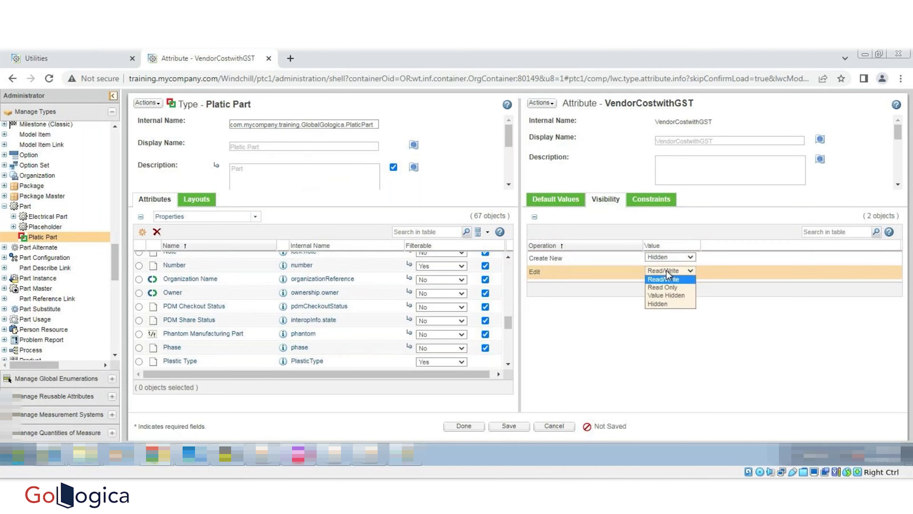
{"action": "left_click", "coordinate": [657, 305]}
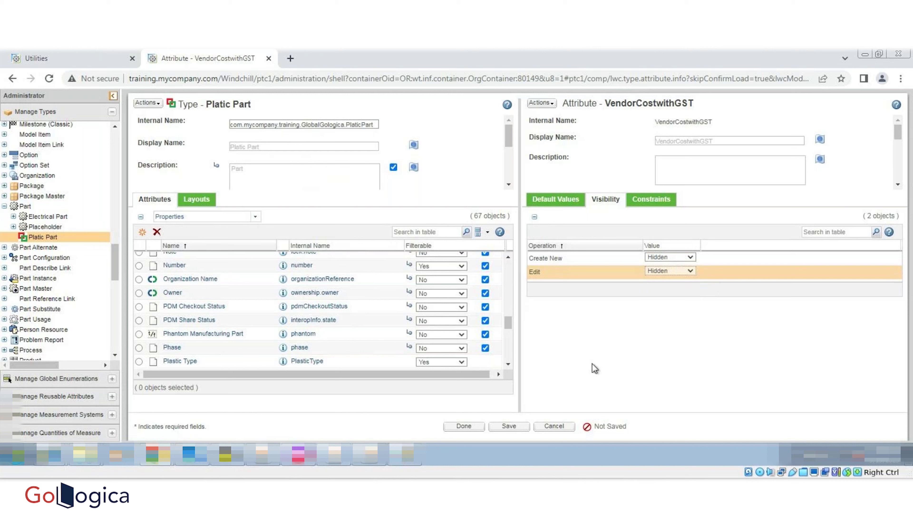
{"action": "left_click", "coordinate": [496, 426]}
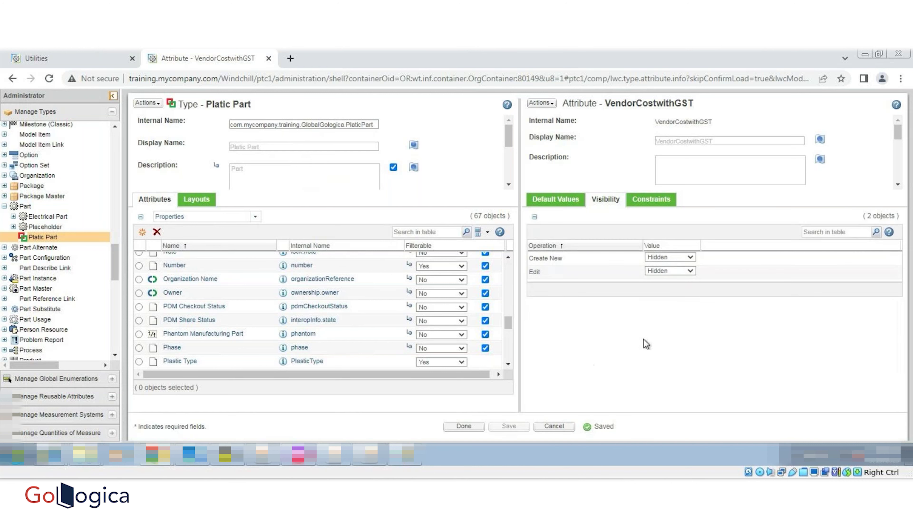
- Check the constraints of VendorCostwithGST and show the layouts view of the Platic Part type
{"action": "left_click", "coordinate": [650, 204]}
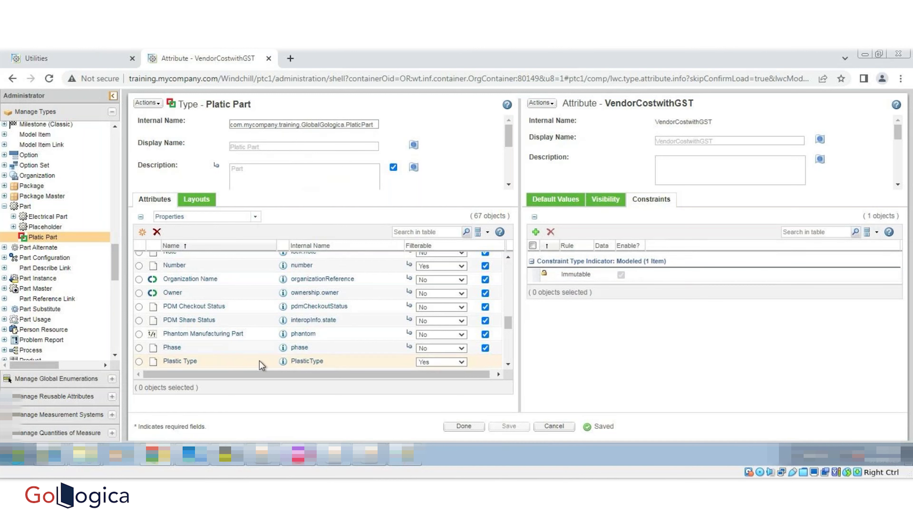
{"action": "left_click", "coordinate": [197, 199]}
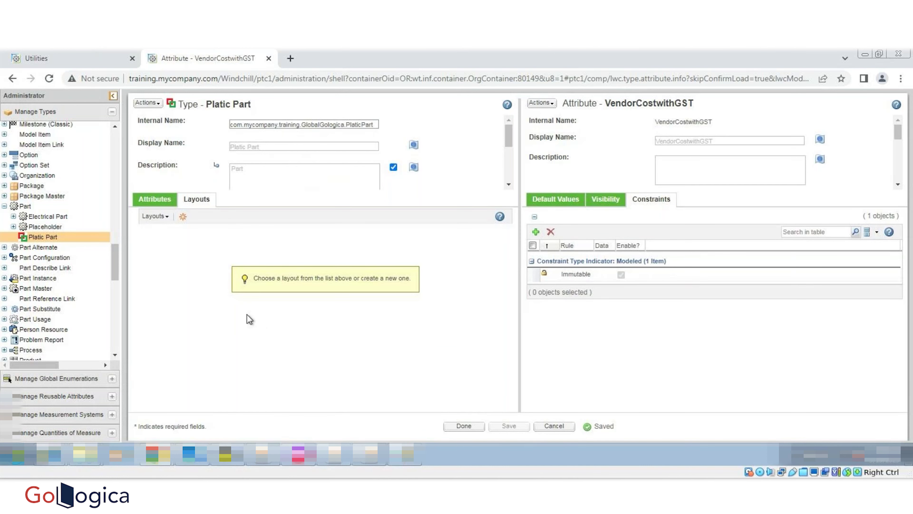
- Switch to the main Windchill window and open the folder contents of the Super Drones product
{"action": "left_click", "coordinate": [81, 54]}
{"action": "left_click", "coordinate": [8, 207]}
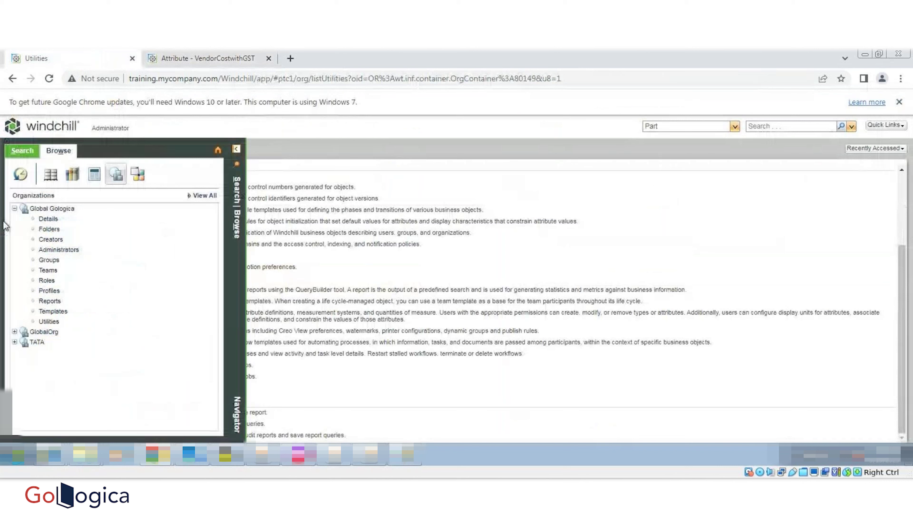
{"action": "left_click", "coordinate": [51, 174]}
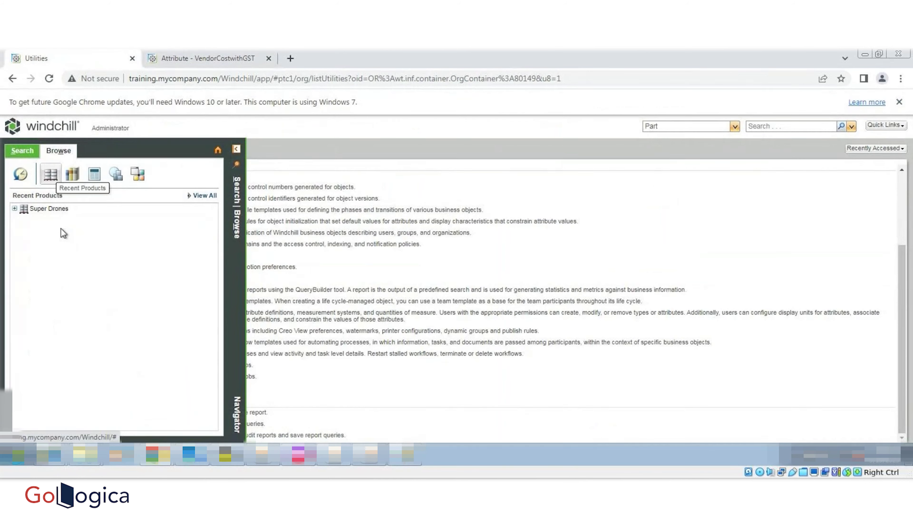
{"action": "left_click", "coordinate": [46, 212]}
{"action": "left_click", "coordinate": [57, 238]}
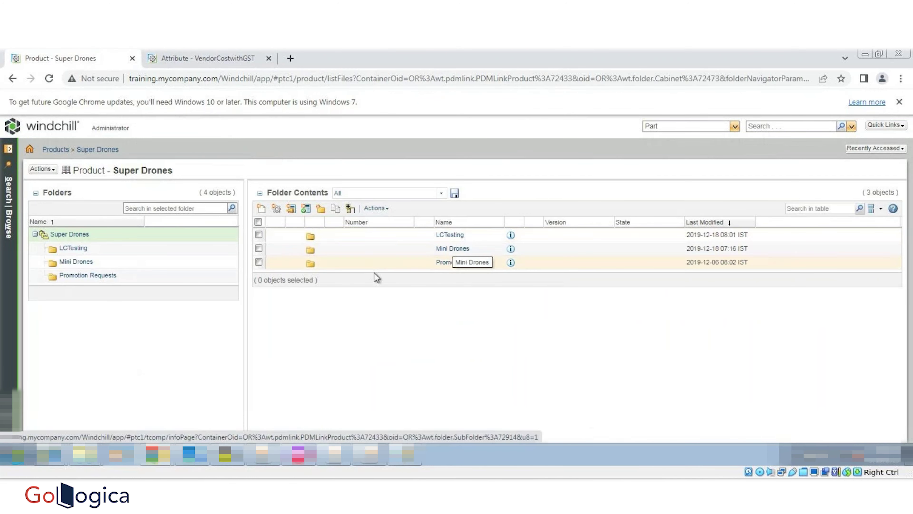
{"action": "left_click", "coordinate": [7, 227]}
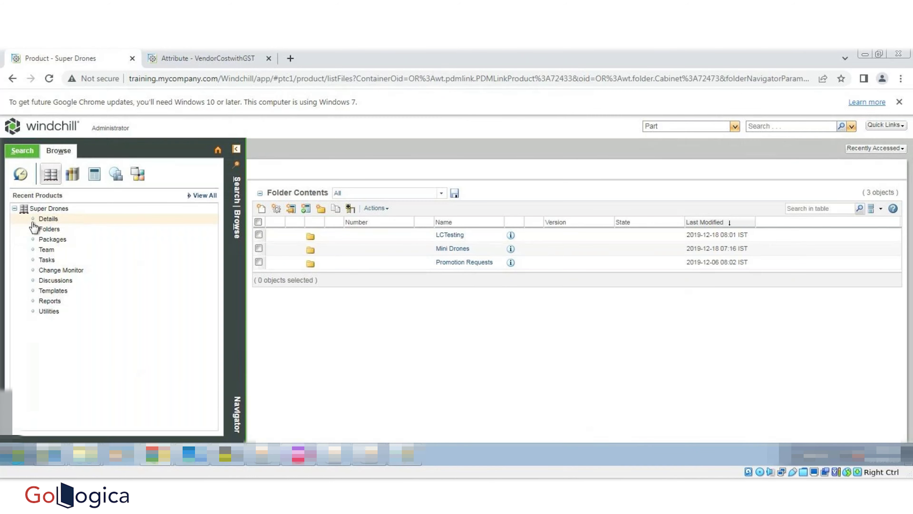
{"action": "left_click", "coordinate": [50, 231]}
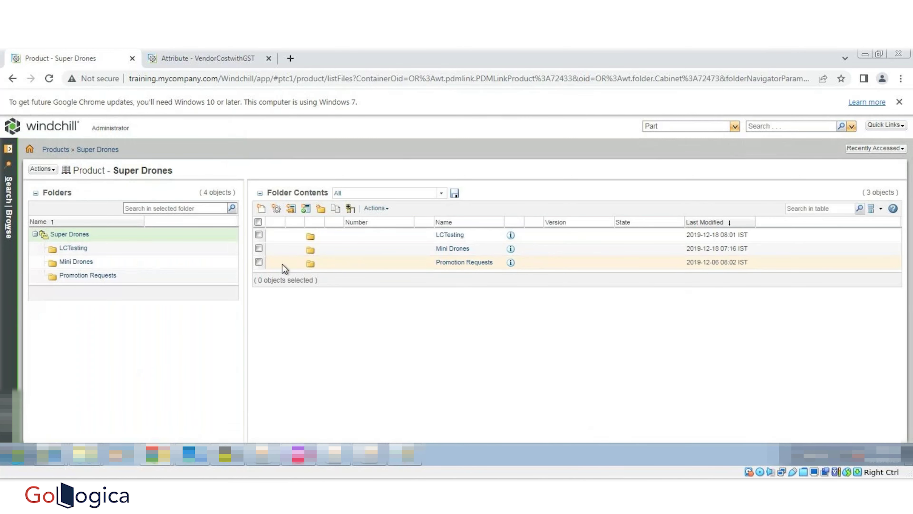
- Open part TestLC002 from the LCTesting folder and examine its Visualization and Attributes, General and System details
{"action": "left_click", "coordinate": [464, 249]}
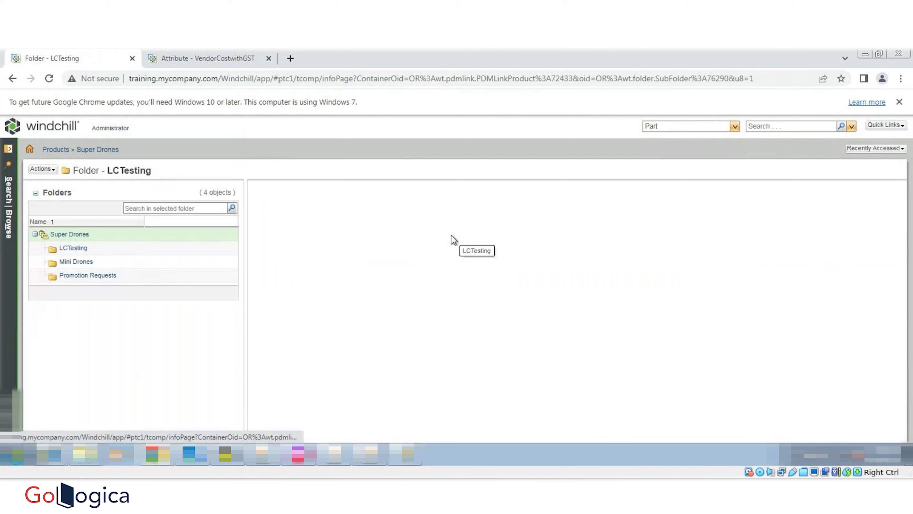
{"action": "left_click", "coordinate": [451, 249]}
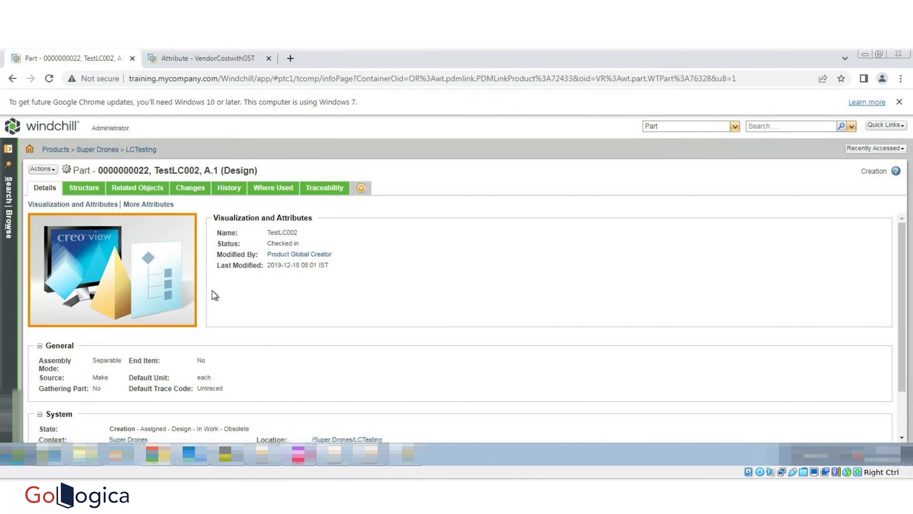
{"action": "scroll", "coordinate": [81, 322], "scroll_direction": "down", "scroll_amount": 2}
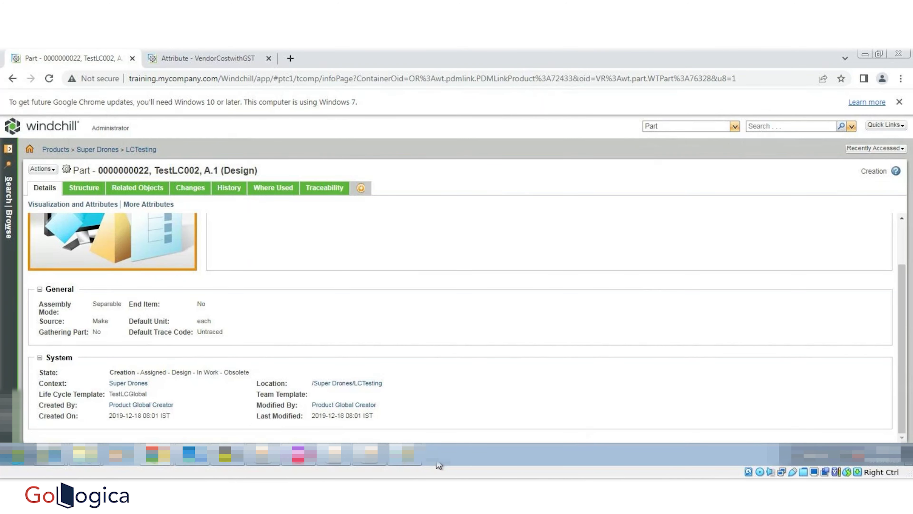
- Return to the Platic Part type definition and list its available layouts
{"action": "left_click", "coordinate": [204, 64]}
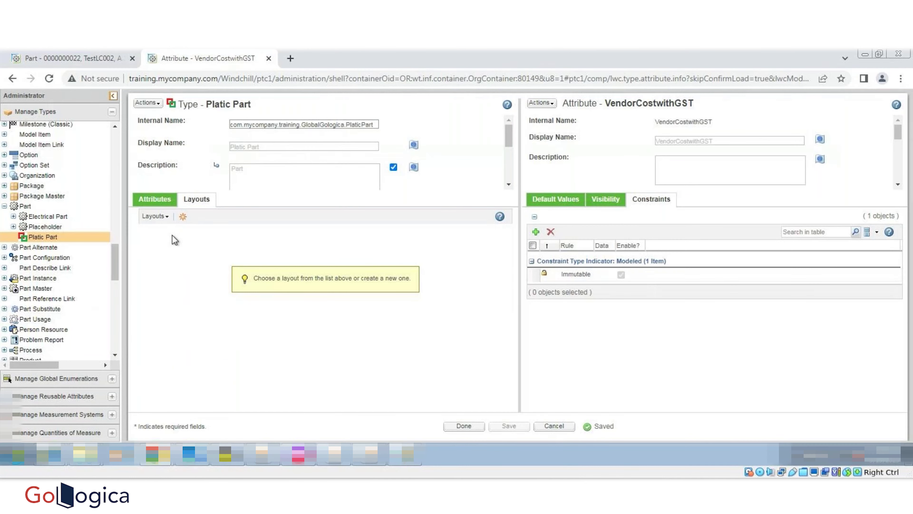
{"action": "left_click", "coordinate": [157, 216]}
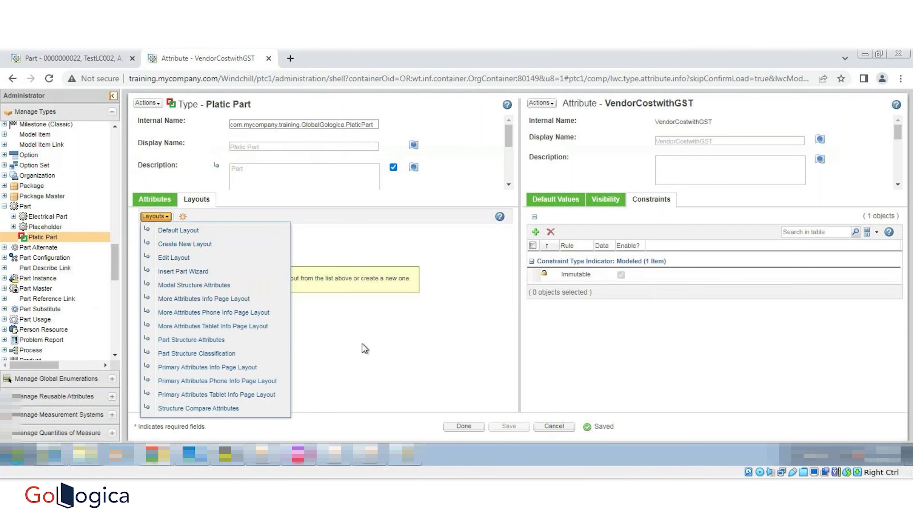
- Open the LCTesting folder in the main Windchill window and examine the new part form for type Part without creating a part
{"action": "left_click", "coordinate": [86, 60]}
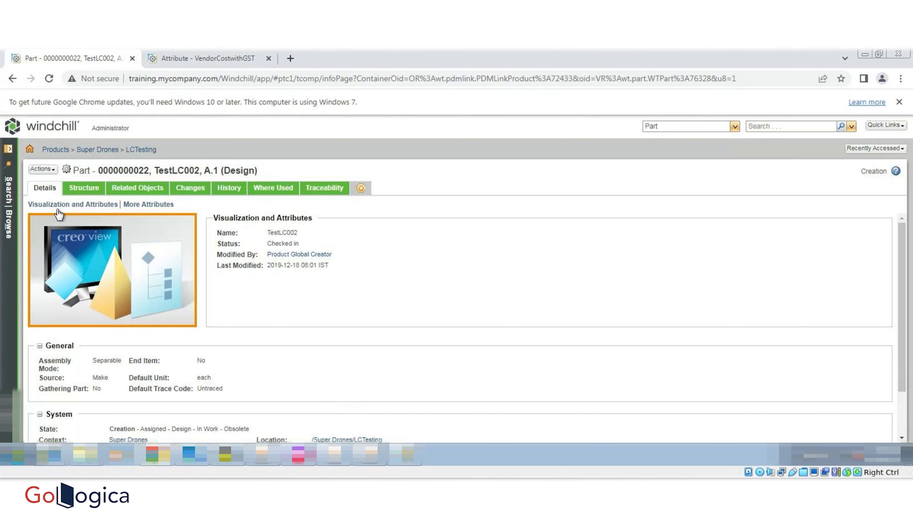
{"action": "left_click", "coordinate": [139, 150]}
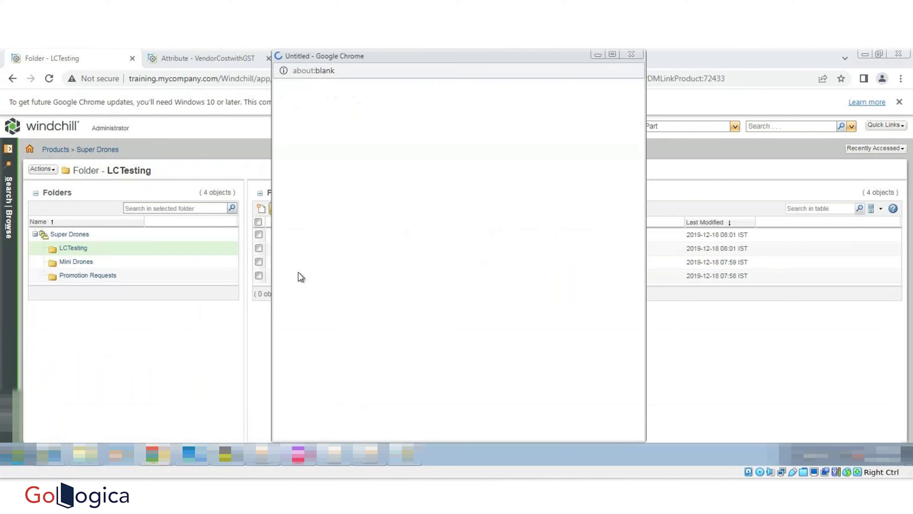
{"action": "left_click", "coordinate": [365, 140]}
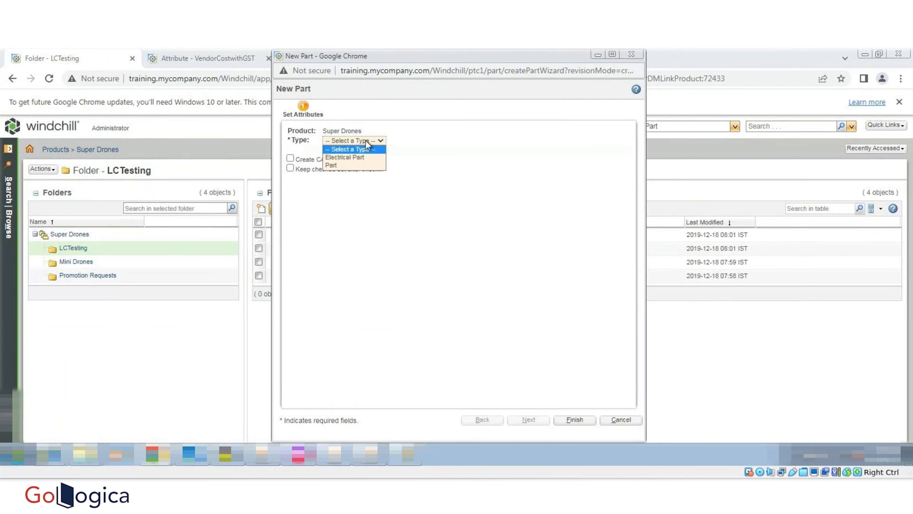
{"action": "left_click", "coordinate": [357, 165]}
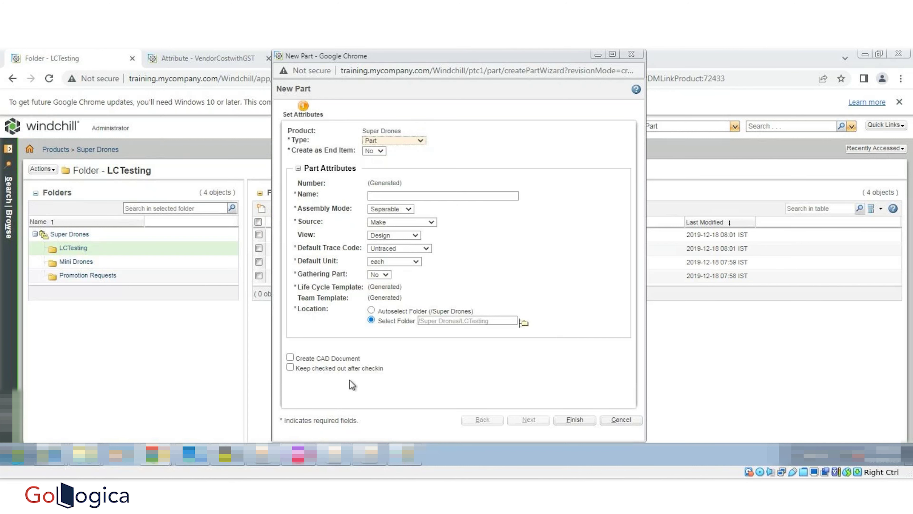
{"action": "left_click", "coordinate": [629, 423]}
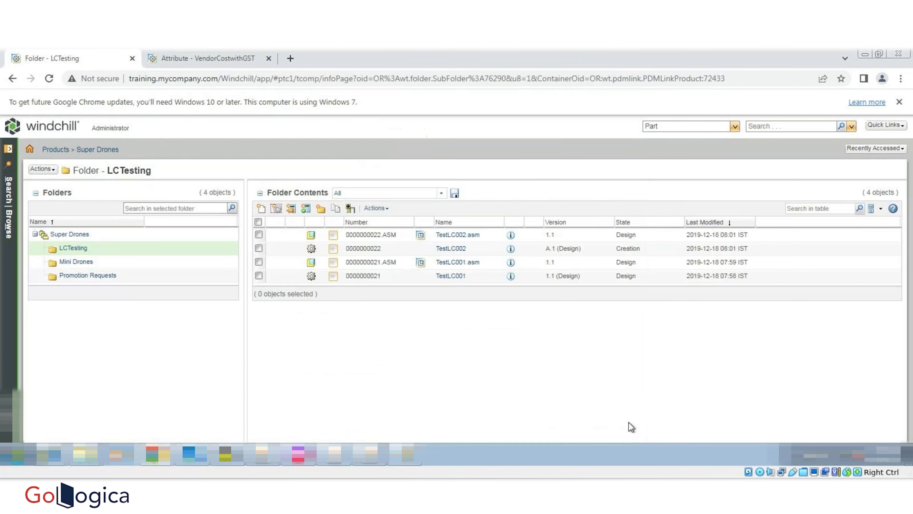
- Examine the editable common attributes of part TestLC002 in the LCTesting folder and close them without changes
{"action": "right_click", "coordinate": [365, 250]}
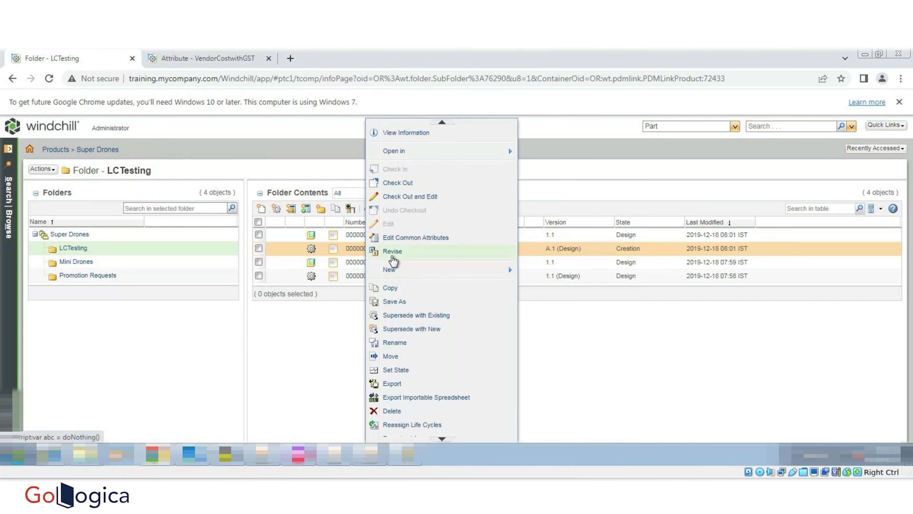
{"action": "left_click", "coordinate": [397, 238]}
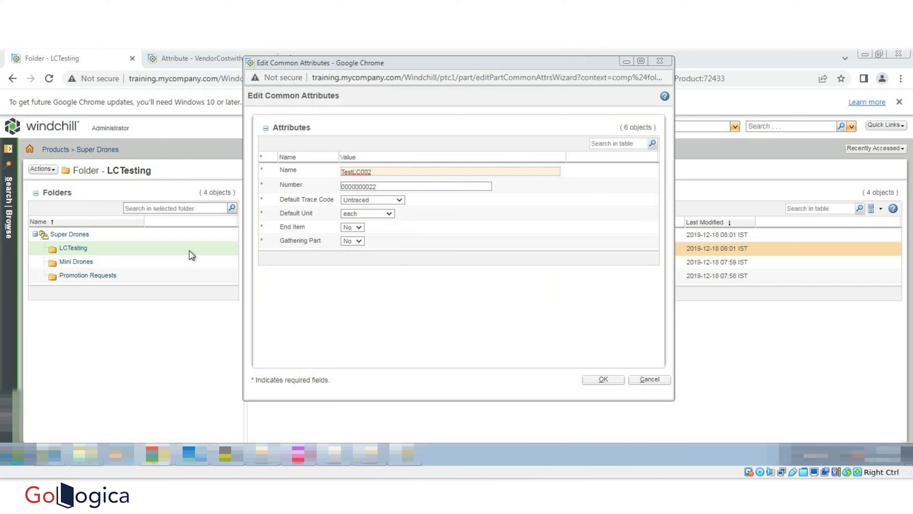
{"action": "left_click", "coordinate": [659, 379]}
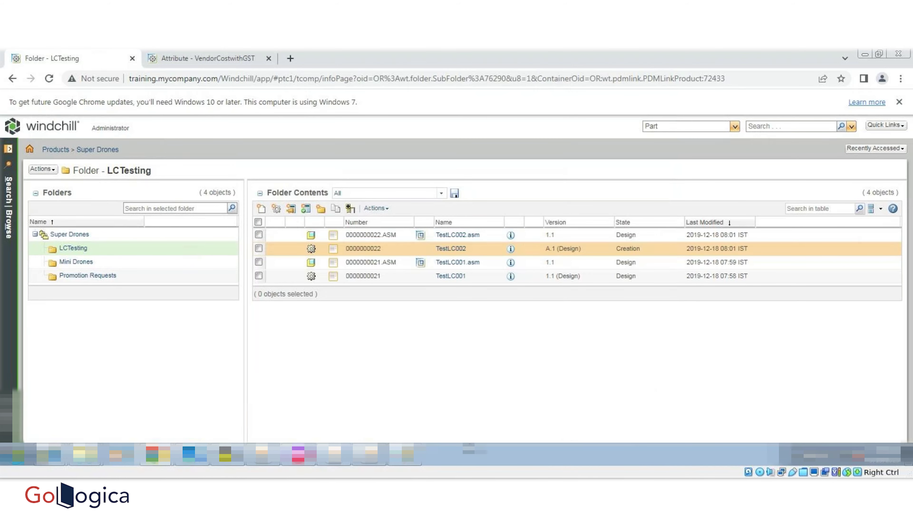
{"action": "mouse_move", "coordinate": [343, 463]}
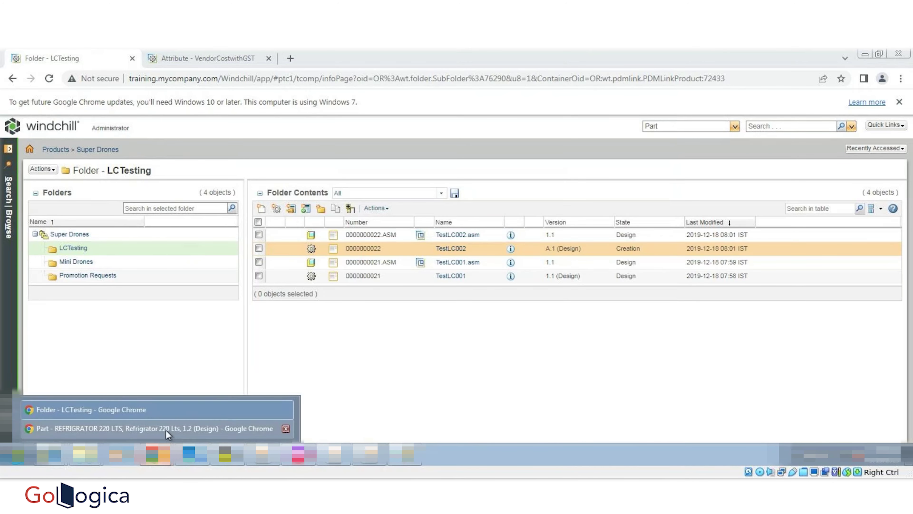
{"action": "left_click", "coordinate": [149, 409]}
{"action": "mouse_move", "coordinate": [155, 454]}
- In the Create New Layout of Platic Part, move the seven attributes from Vendor ID through VendorCostwithGST out of Part Attributes into the available attributes
{"action": "left_click", "coordinate": [237, 59]}
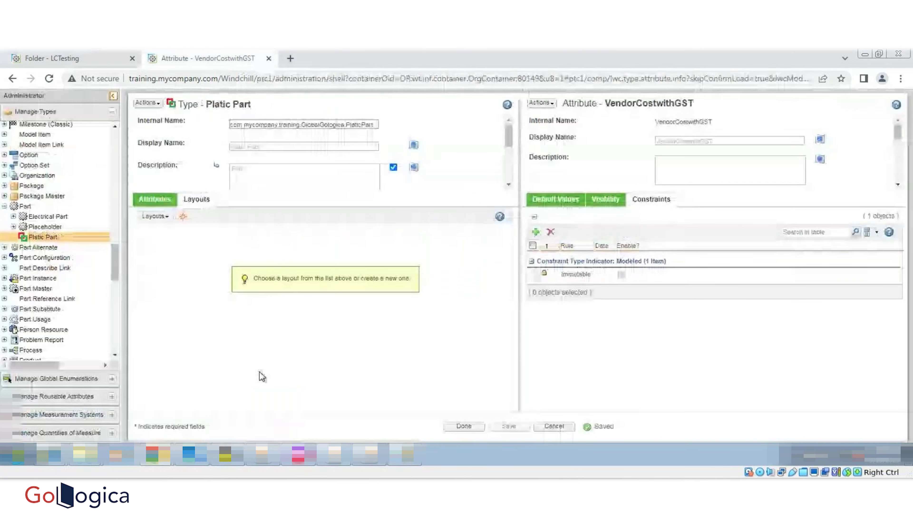
{"action": "left_click", "coordinate": [164, 216]}
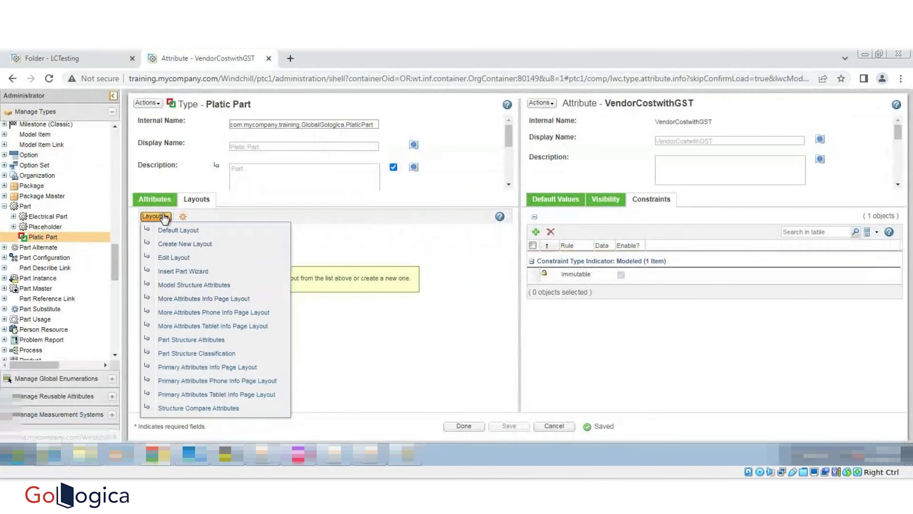
{"action": "left_click", "coordinate": [175, 244]}
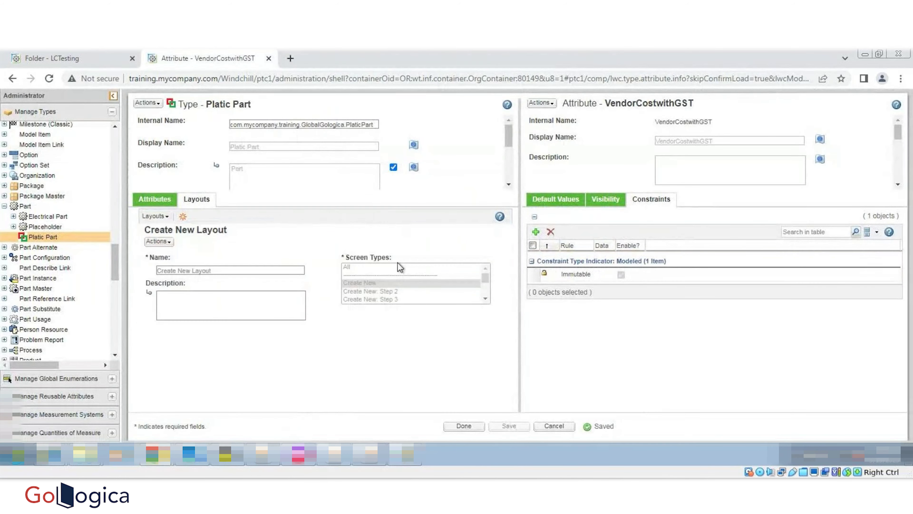
{"action": "scroll", "coordinate": [327, 319], "scroll_direction": "down", "scroll_amount": 3}
{"action": "scroll", "coordinate": [327, 322], "scroll_direction": "down", "scroll_amount": 3}
{"action": "scroll", "coordinate": [327, 326], "scroll_direction": "down", "scroll_amount": 2}
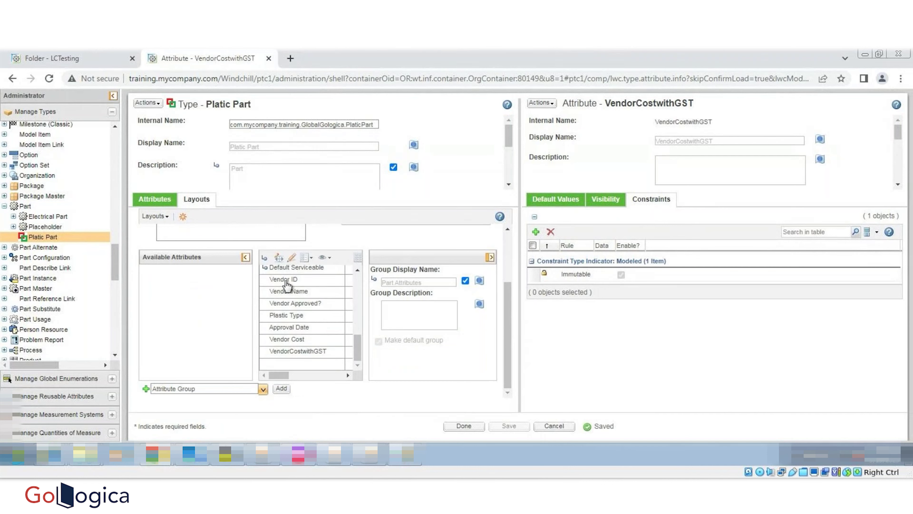
{"action": "left_click_drag", "start_coordinate": [272, 282], "coordinate": [197, 288]}
{"action": "left_click_drag", "start_coordinate": [297, 303], "coordinate": [202, 306]}
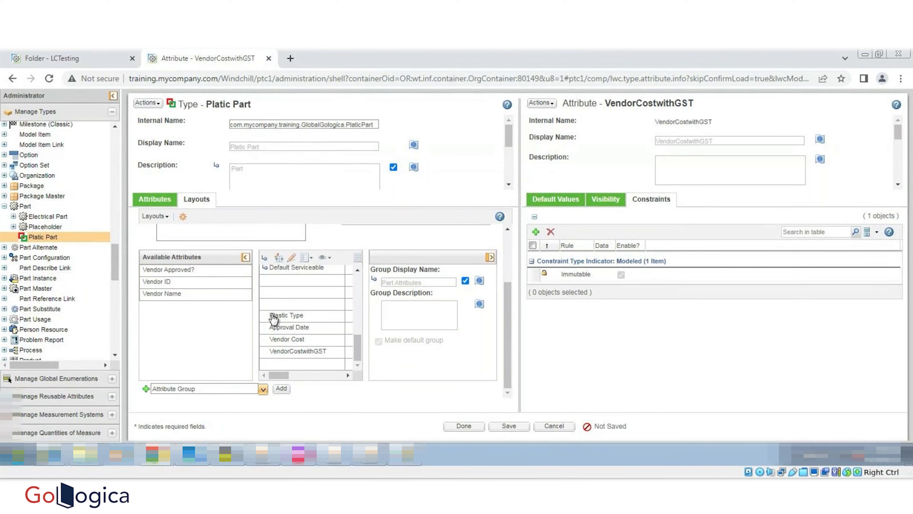
{"action": "left_click_drag", "start_coordinate": [283, 317], "coordinate": [194, 326]}
{"action": "left_click_drag", "start_coordinate": [289, 339], "coordinate": [216, 342]}
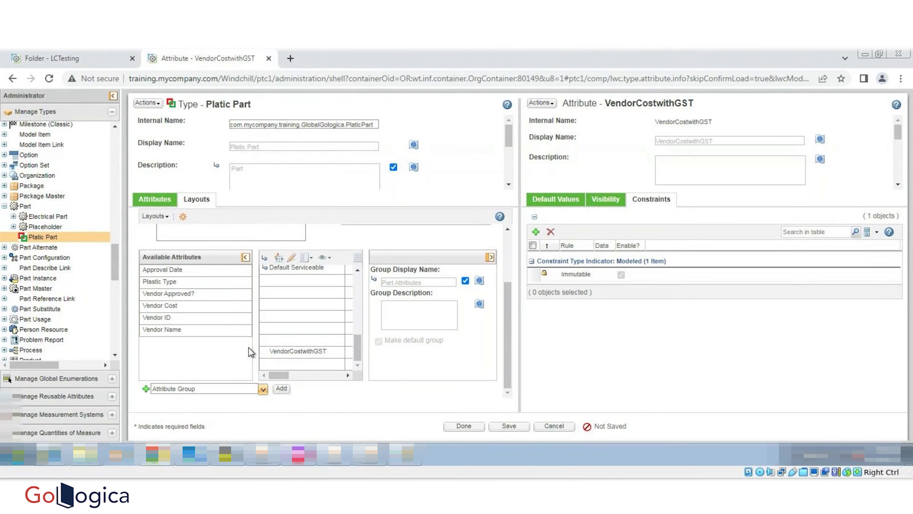
{"action": "left_click_drag", "start_coordinate": [286, 360], "coordinate": [206, 351]}
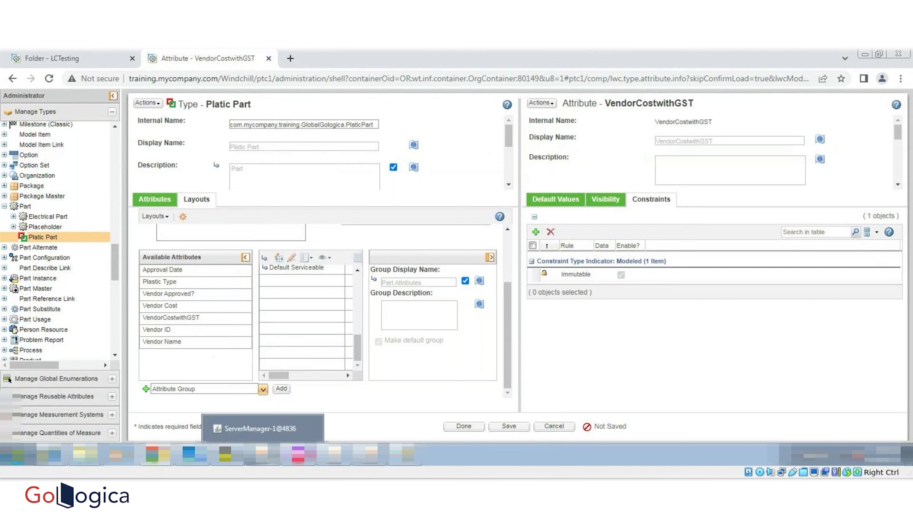
- Add a new attribute group to the Create New Layout and set its group display name to Vendor Attributes
{"action": "left_click", "coordinate": [281, 390]}
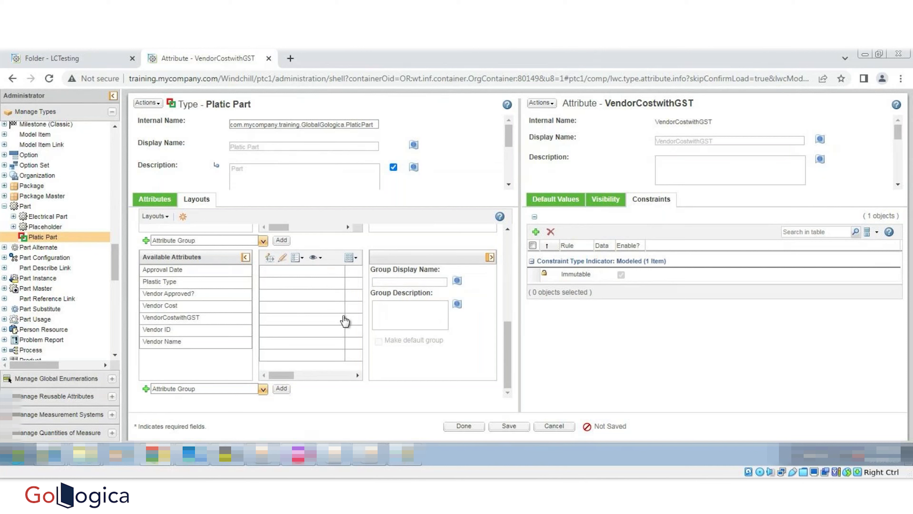
{"action": "left_click", "coordinate": [457, 280]}
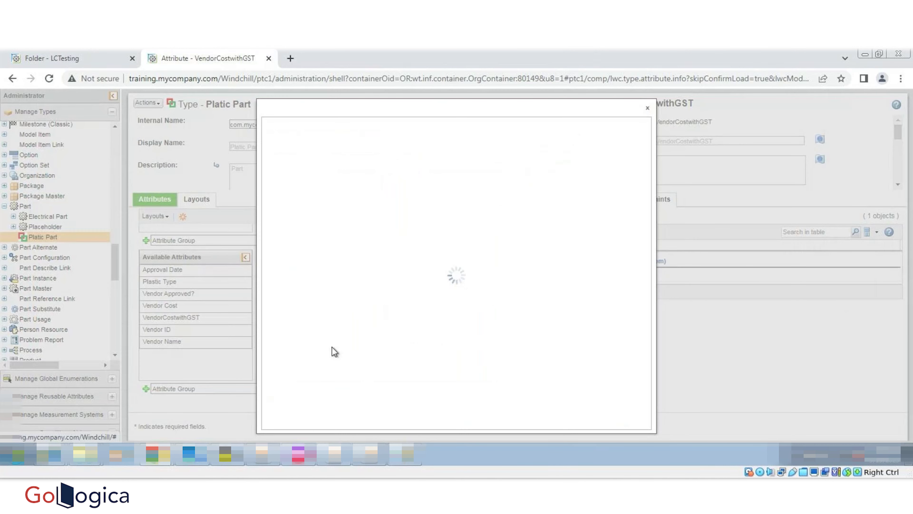
{"action": "left_click", "coordinate": [329, 186]}
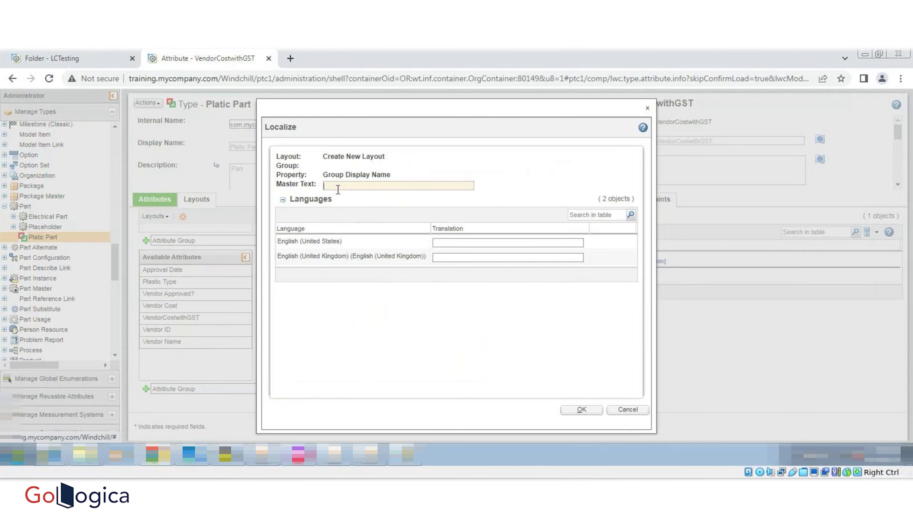
{"action": "type", "text": "Vend"}
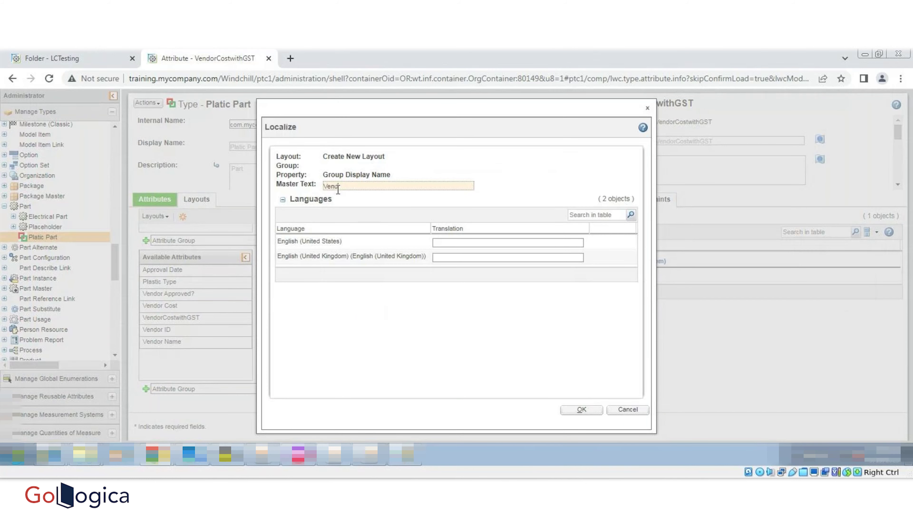
{"action": "type", "text": "or Attriutes"}
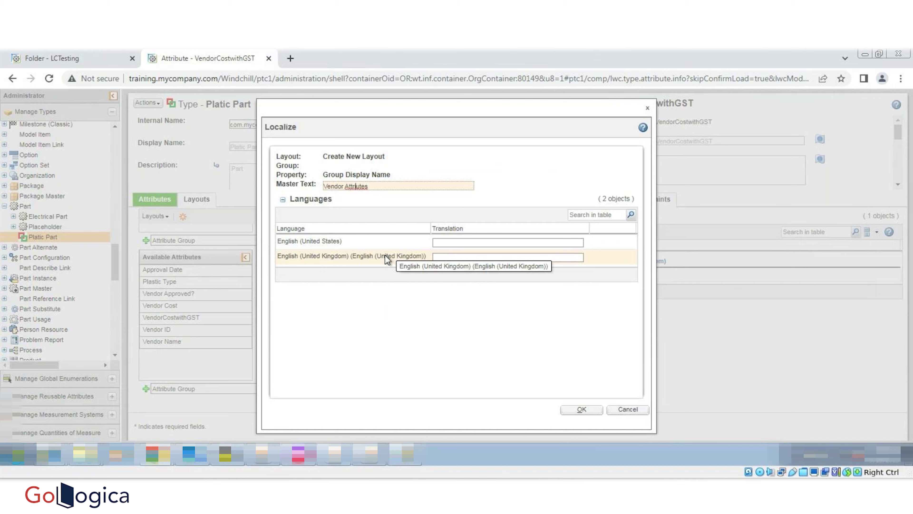
{"action": "type", "text": "b"}
{"action": "left_click", "coordinate": [577, 409]}
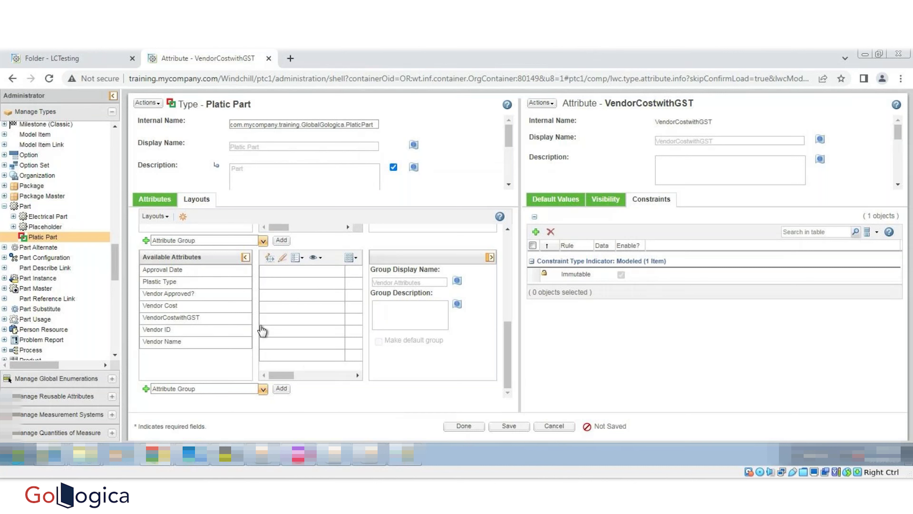
- Widen the Vendor Attributes group grid and place Vendor ID, Vendor Name and Plastic Type side by side in its first row
{"action": "left_click_drag", "start_coordinate": [366, 286], "coordinate": [426, 285]}
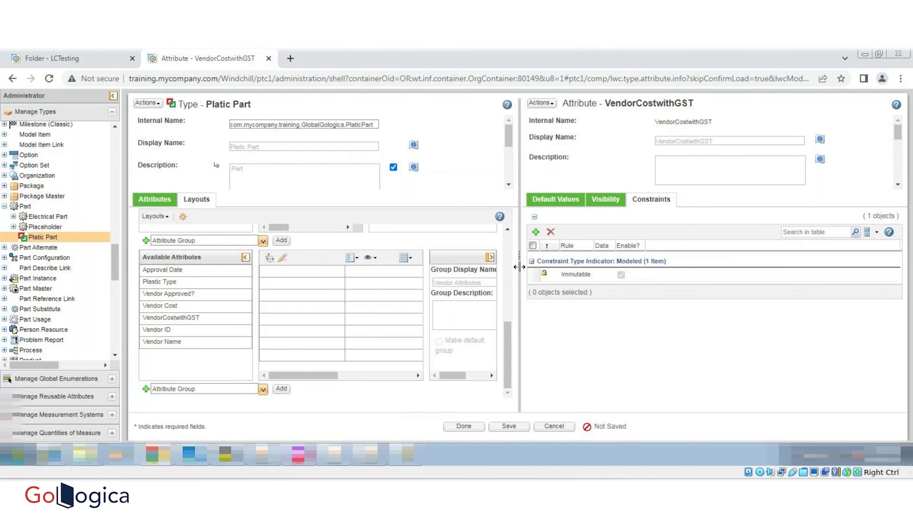
{"action": "left_click_drag", "start_coordinate": [521, 267], "coordinate": [612, 267]}
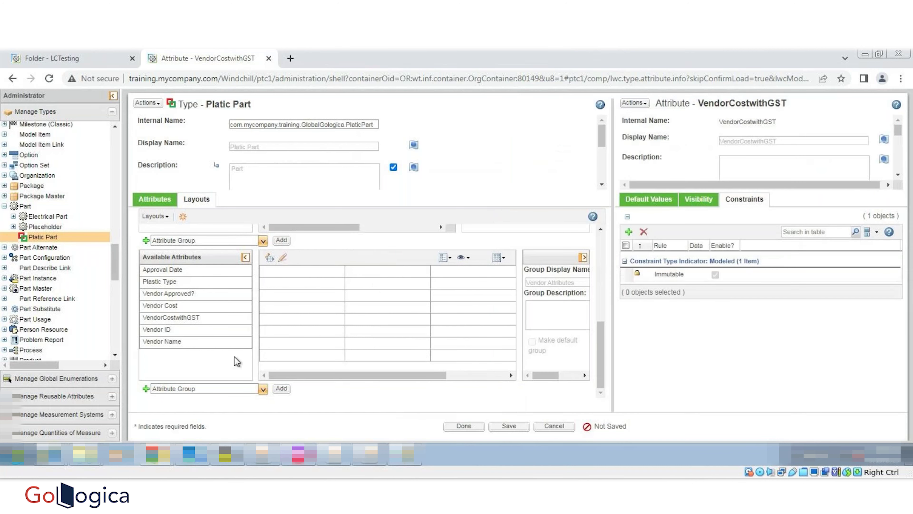
{"action": "left_click_drag", "start_coordinate": [161, 333], "coordinate": [276, 272]}
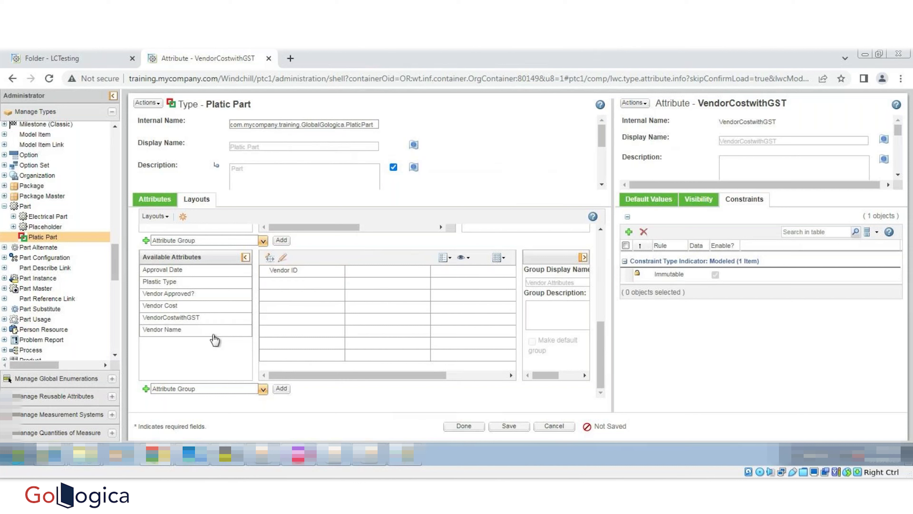
{"action": "left_click_drag", "start_coordinate": [177, 335], "coordinate": [374, 273]}
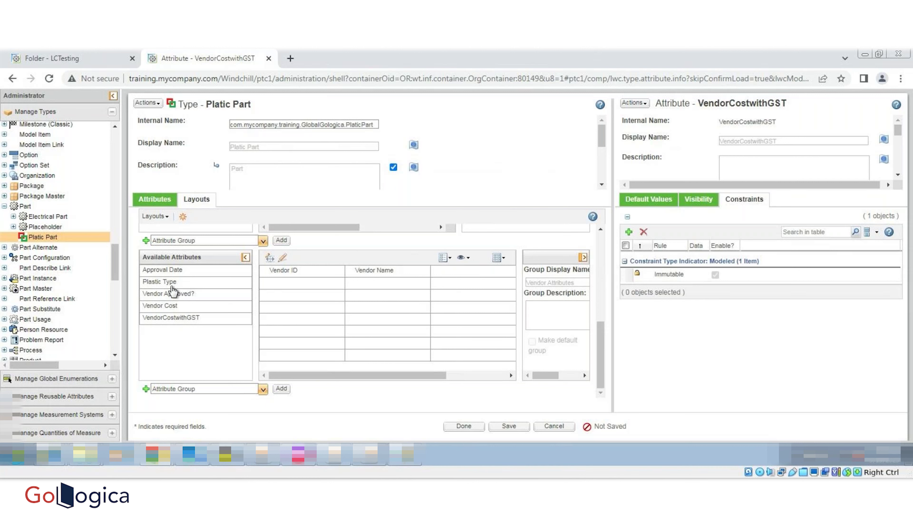
{"action": "left_click_drag", "start_coordinate": [167, 282], "coordinate": [467, 279]}
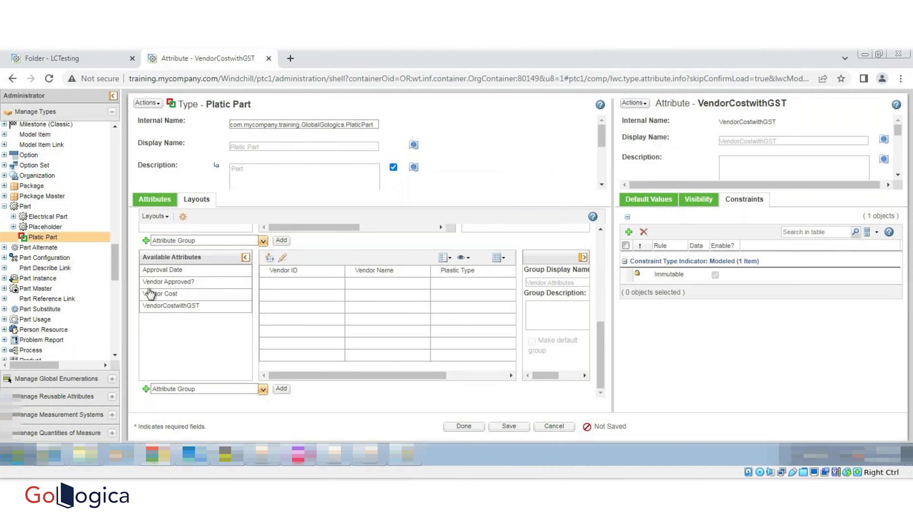
- Place Vendor Approved?, Approval Date and Vendor Cost in the second row of the Vendor Attributes group and save the layout
{"action": "left_click_drag", "start_coordinate": [172, 270], "coordinate": [360, 295]}
{"action": "left_click_drag", "start_coordinate": [181, 270], "coordinate": [296, 289]}
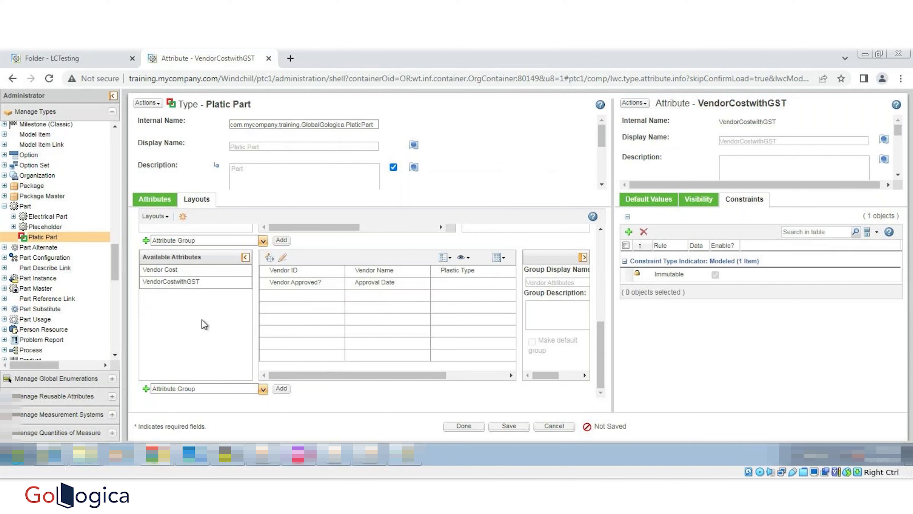
{"action": "left_click_drag", "start_coordinate": [159, 270], "coordinate": [455, 284]}
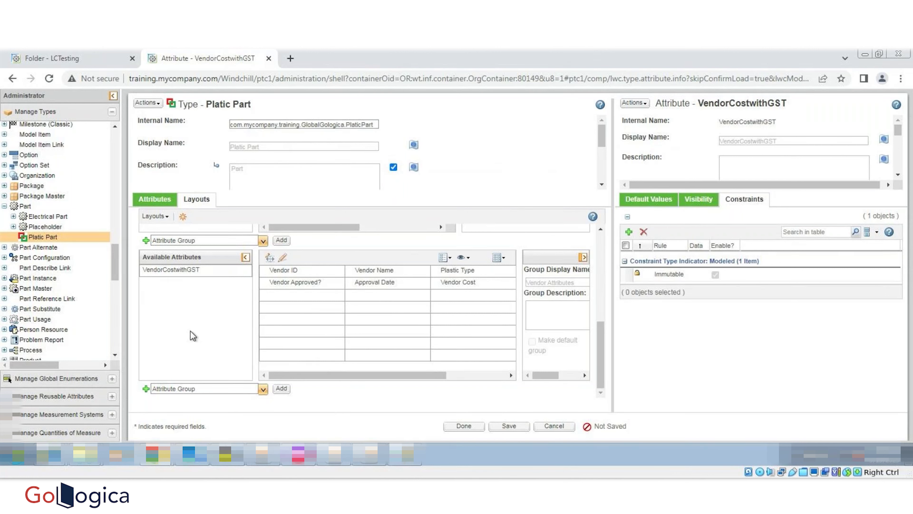
{"action": "left_click", "coordinate": [509, 425]}
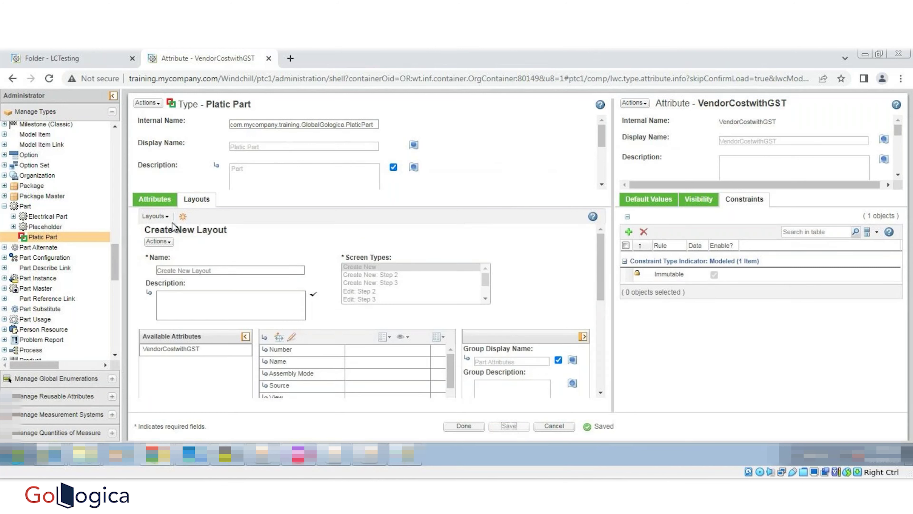
- In the Edit Layout, move the seven attributes from Vendor ID through VendorCostwithGST out of the Attributes group into the available attributes
{"action": "left_click", "coordinate": [156, 216]}
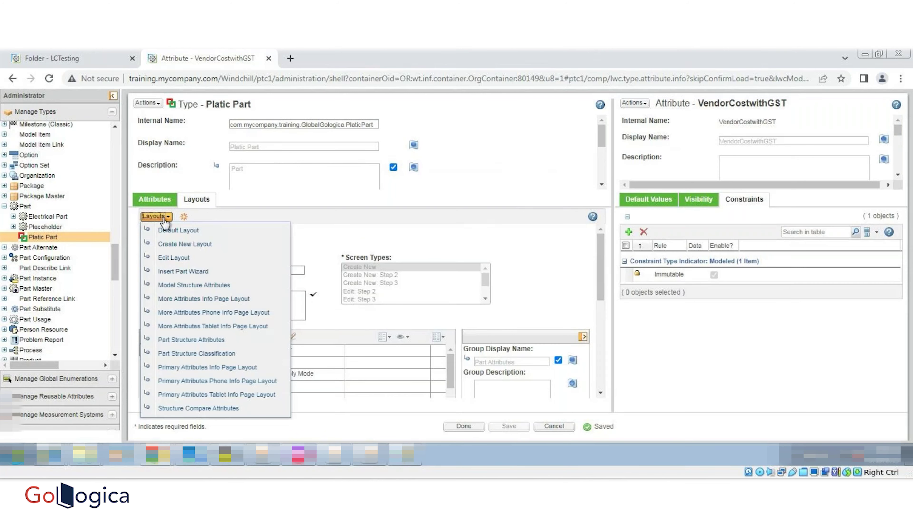
{"action": "left_click", "coordinate": [173, 261]}
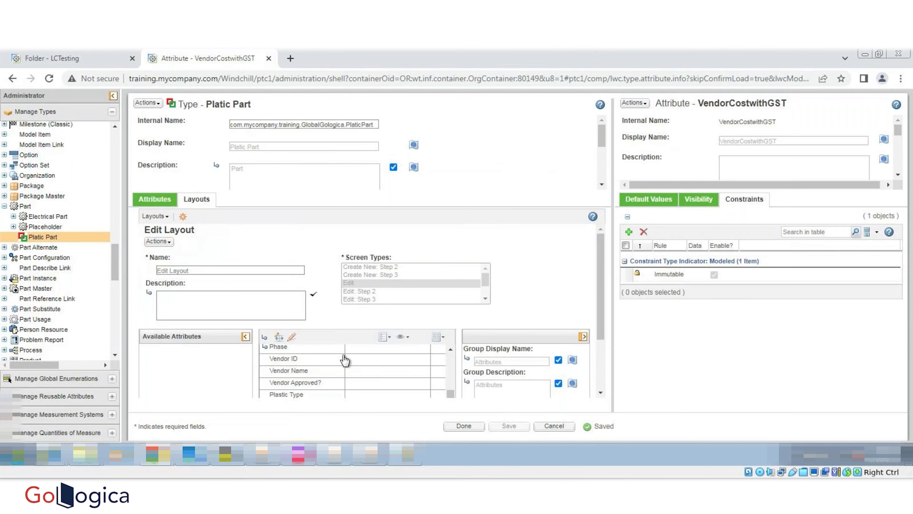
{"action": "scroll", "coordinate": [344, 360], "scroll_direction": "down", "scroll_amount": 3}
{"action": "scroll", "coordinate": [345, 358], "scroll_direction": "up", "scroll_amount": 2}
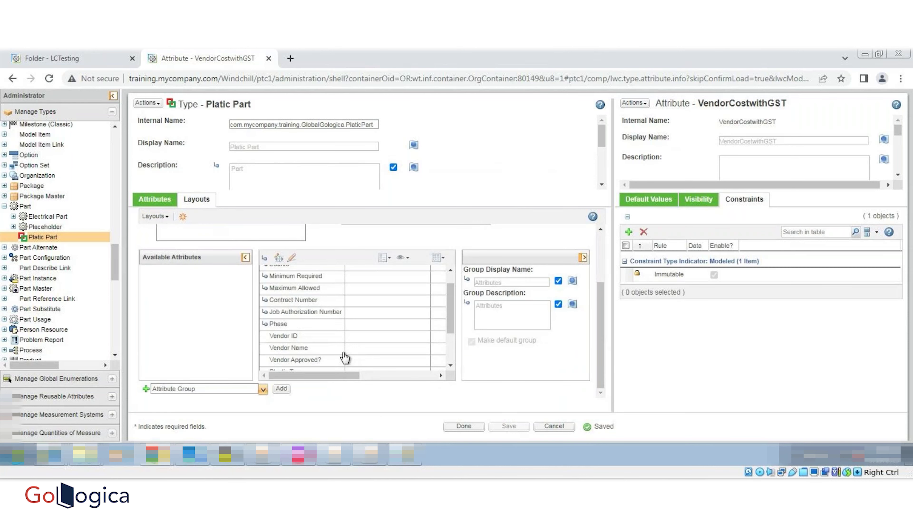
{"action": "left_click_drag", "start_coordinate": [310, 340], "coordinate": [216, 345]}
{"action": "left_click_drag", "start_coordinate": [273, 348], "coordinate": [220, 351]}
{"action": "left_click_drag", "start_coordinate": [298, 366], "coordinate": [202, 345]}
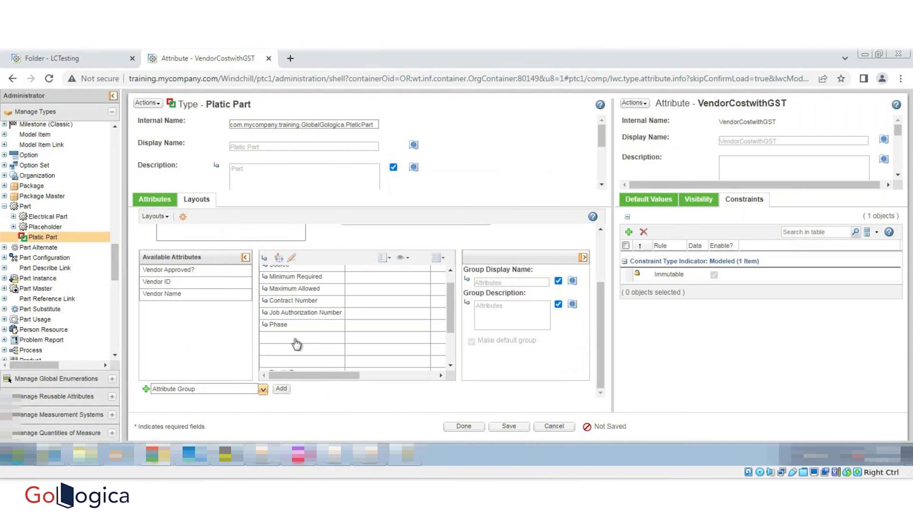
{"action": "scroll", "coordinate": [296, 339], "scroll_direction": "down", "scroll_amount": 3}
{"action": "left_click_drag", "start_coordinate": [306, 318], "coordinate": [222, 334]}
{"action": "left_click_drag", "start_coordinate": [287, 327], "coordinate": [179, 344]}
{"action": "left_click_drag", "start_coordinate": [286, 340], "coordinate": [180, 347]}
{"action": "left_click_drag", "start_coordinate": [300, 351], "coordinate": [219, 367]}
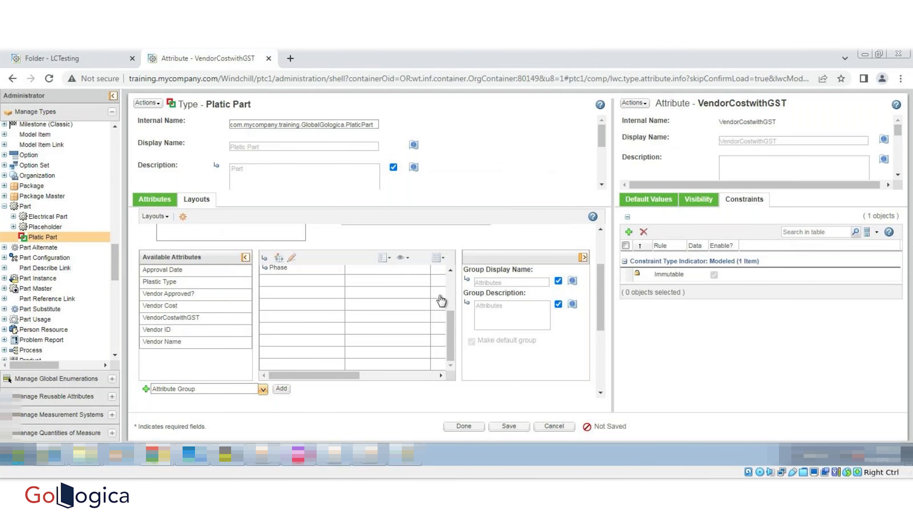
- Set the group display name of the new attribute group in the Edit Layout to Vendor Attributes
{"action": "scroll", "coordinate": [438, 300], "scroll_direction": "down", "scroll_amount": 3}
{"action": "left_click", "coordinate": [550, 281]}
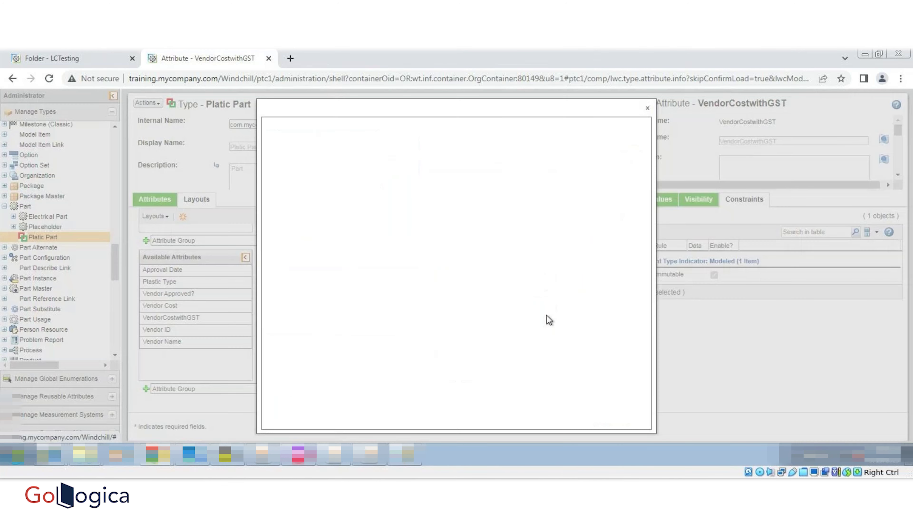
{"action": "left_click", "coordinate": [351, 185]}
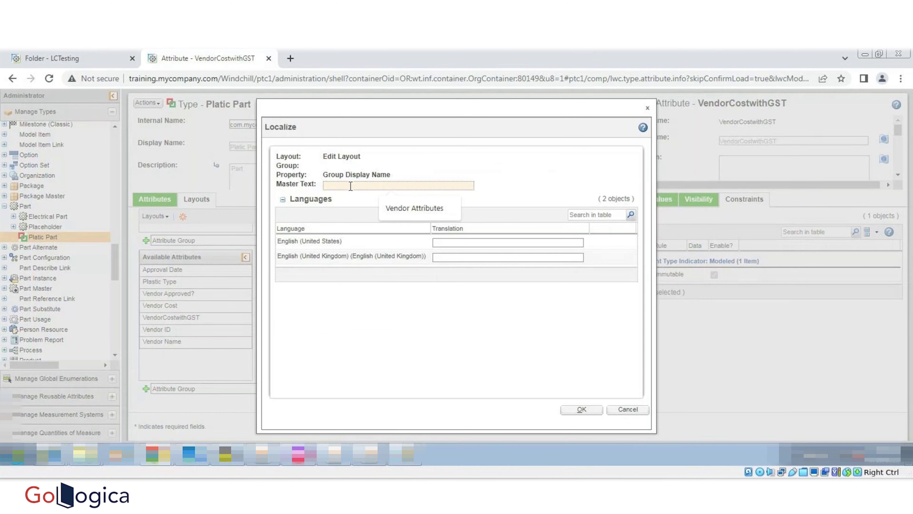
{"action": "left_click", "coordinate": [414, 208]}
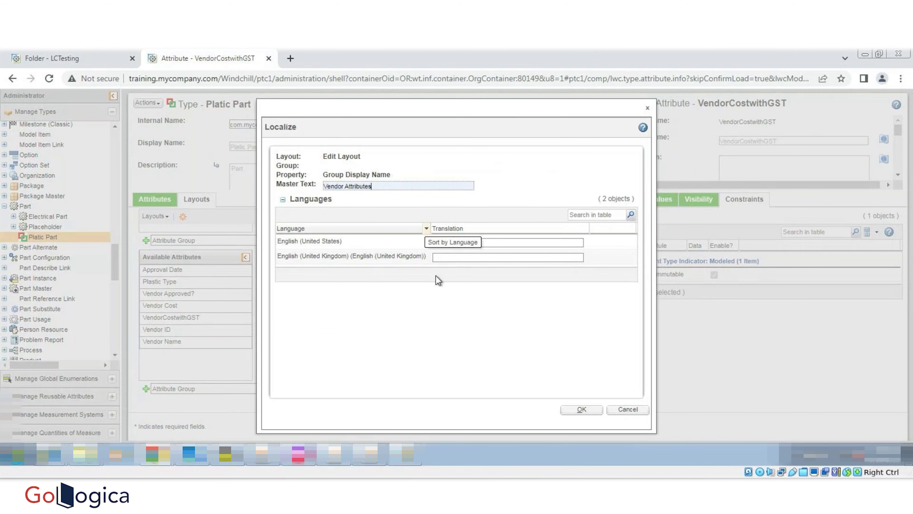
{"action": "left_click", "coordinate": [582, 409]}
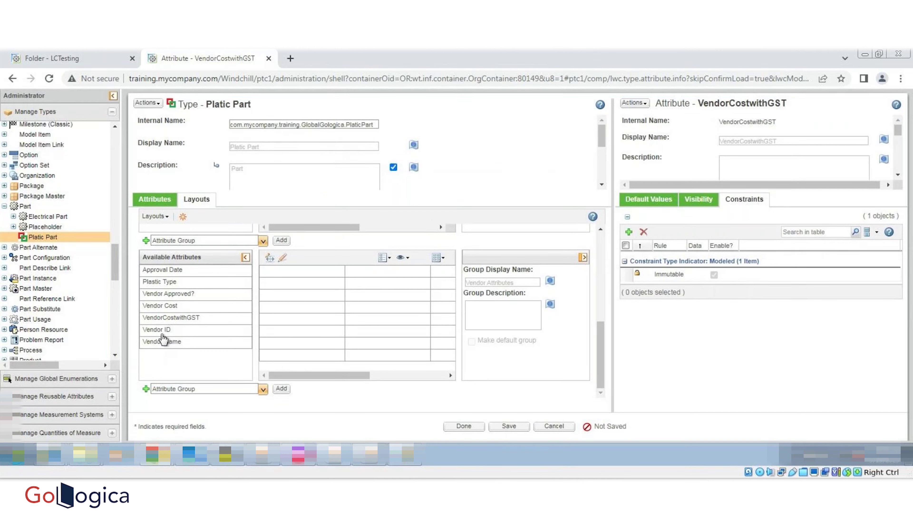
- Place Vendor ID and Vendor Name, Vendor Approved? and Approval Date, then Plastic Type and Vendor Cost in the group's first three rows and save the Edit Layout
{"action": "left_click_drag", "start_coordinate": [163, 331], "coordinate": [284, 277]}
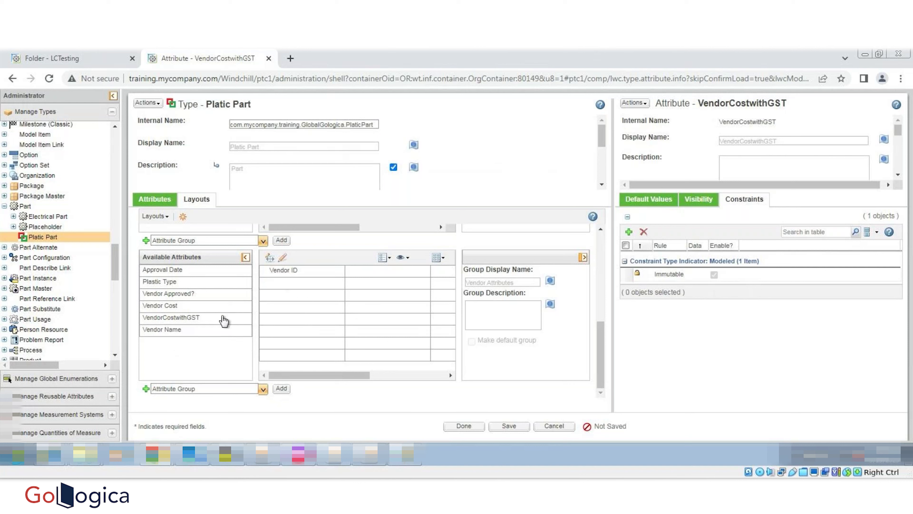
{"action": "left_click_drag", "start_coordinate": [170, 329], "coordinate": [361, 282]}
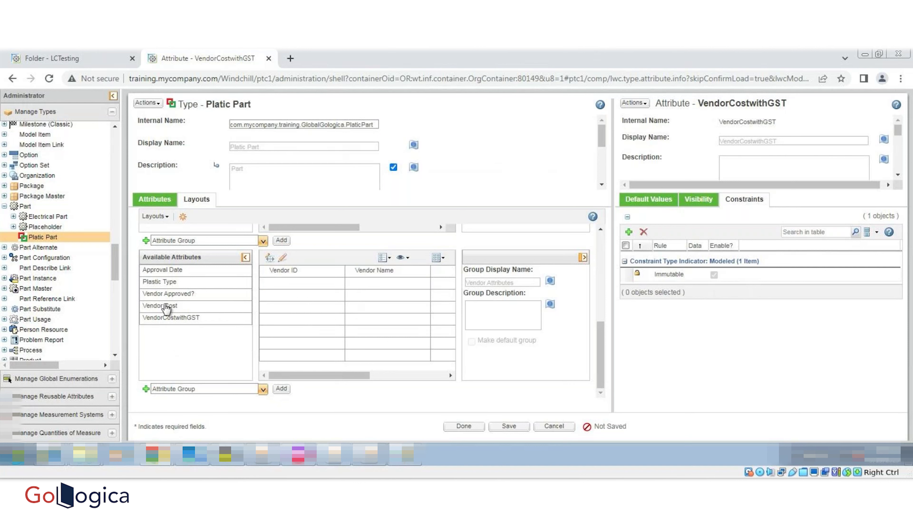
{"action": "left_click_drag", "start_coordinate": [171, 292], "coordinate": [279, 288]}
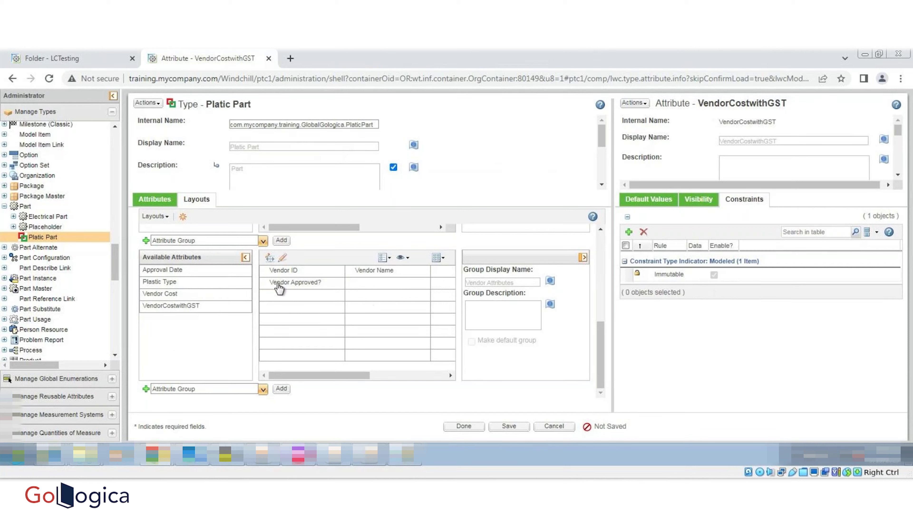
{"action": "left_click_drag", "start_coordinate": [173, 269], "coordinate": [349, 323]}
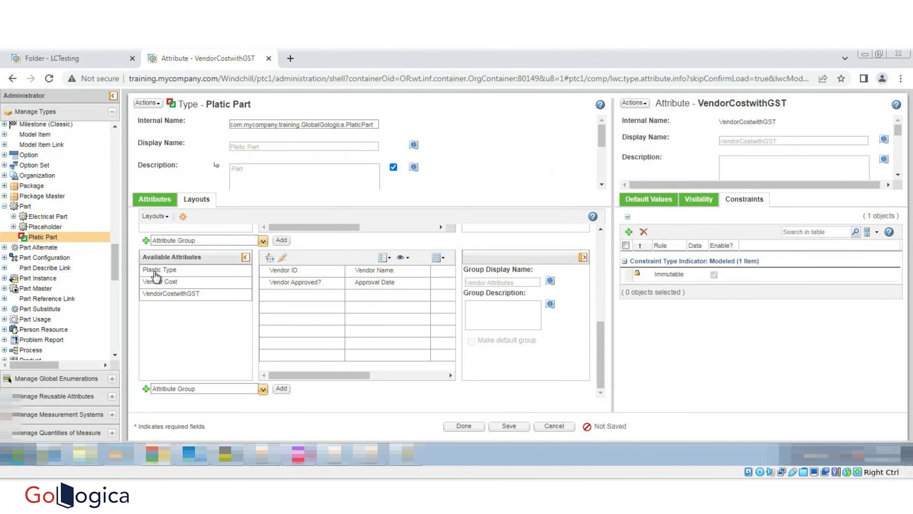
{"action": "left_click_drag", "start_coordinate": [155, 275], "coordinate": [273, 303]}
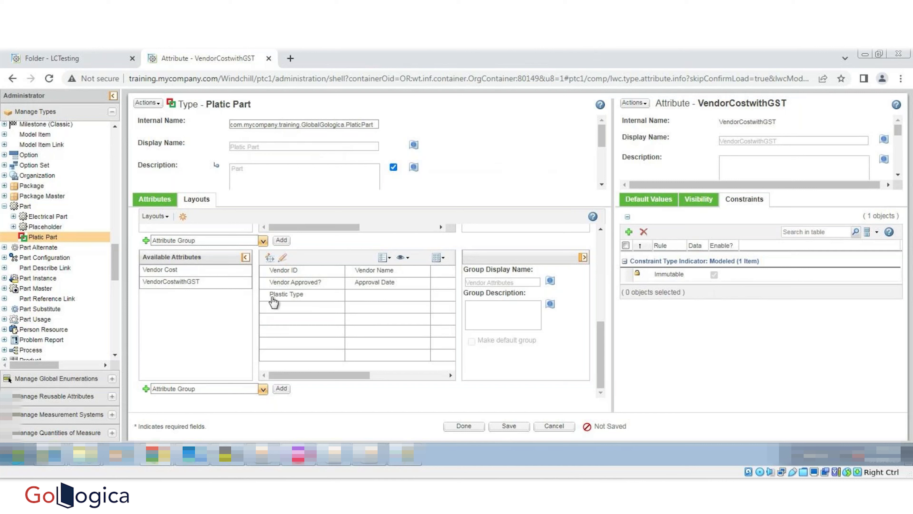
{"action": "left_click_drag", "start_coordinate": [181, 271], "coordinate": [361, 297]}
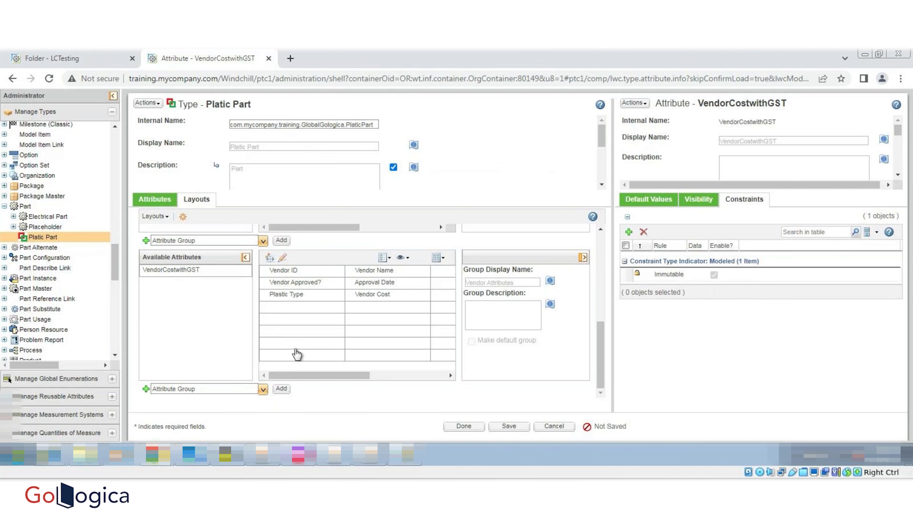
{"action": "left_click", "coordinate": [513, 426]}
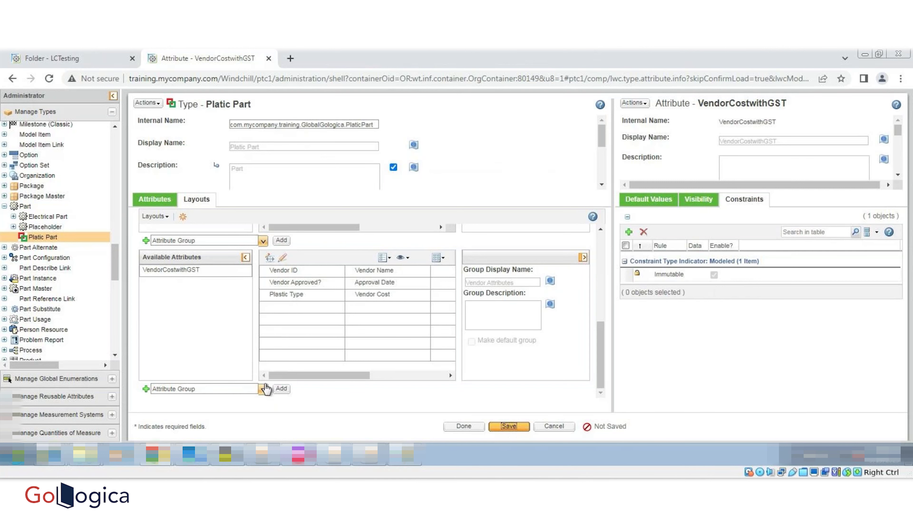
- Open the More Attributes Info Page Layout and examine its attribute groups
{"action": "left_click", "coordinate": [164, 217]}
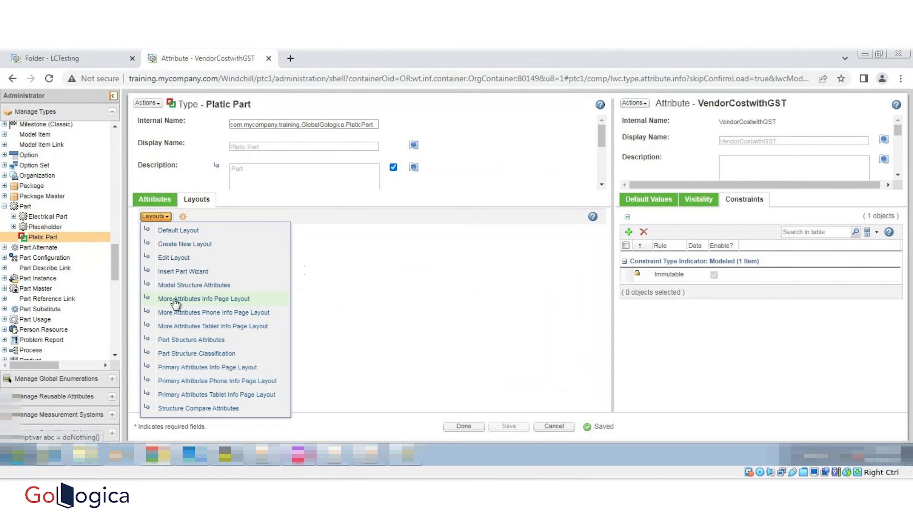
{"action": "left_click", "coordinate": [176, 299]}
{"action": "scroll", "coordinate": [394, 298], "scroll_direction": "down", "scroll_amount": 5}
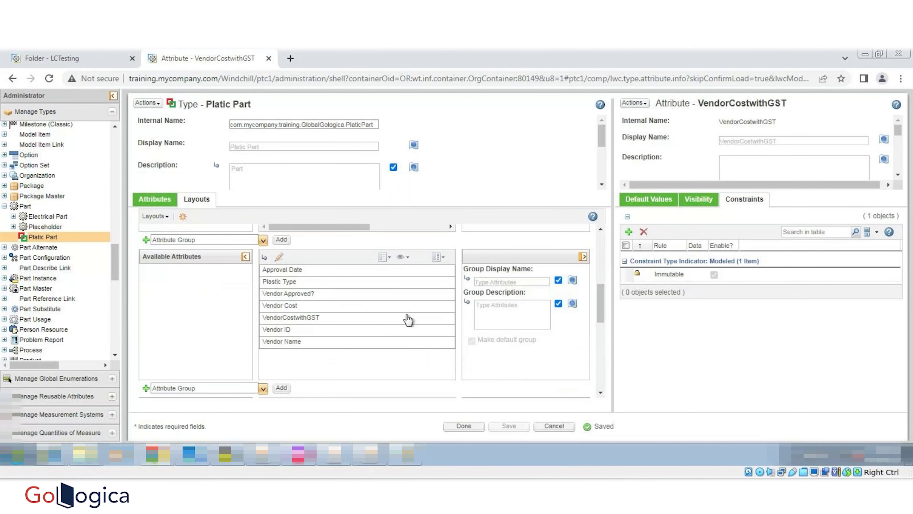
{"action": "scroll", "coordinate": [408, 318], "scroll_direction": "up", "scroll_amount": 3}
{"action": "scroll", "coordinate": [408, 319], "scroll_direction": "down", "scroll_amount": 3}
{"action": "scroll", "coordinate": [392, 306], "scroll_direction": "up", "scroll_amount": 3}
{"action": "scroll", "coordinate": [391, 303], "scroll_direction": "down", "scroll_amount": 3}
{"action": "scroll", "coordinate": [402, 327], "scroll_direction": "down", "scroll_amount": 1}
{"action": "scroll", "coordinate": [401, 326], "scroll_direction": "down", "scroll_amount": 5}
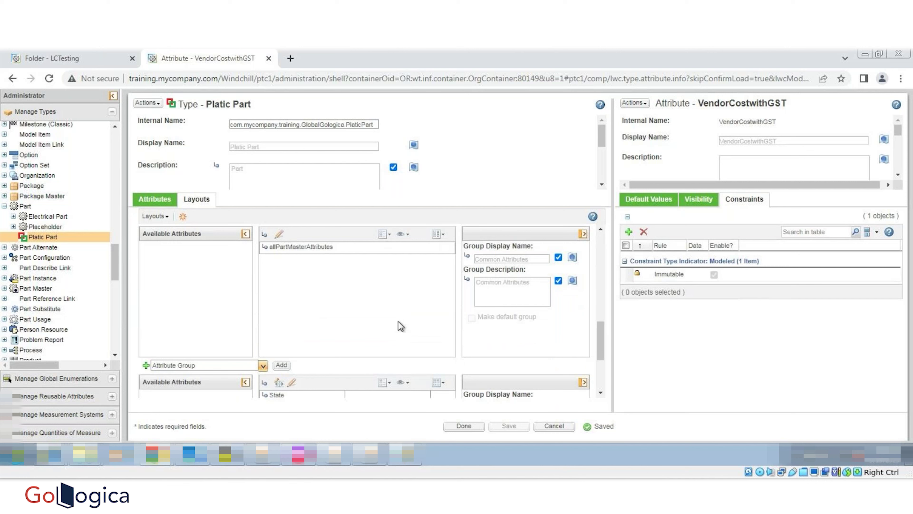
{"action": "scroll", "coordinate": [402, 326], "scroll_direction": "down", "scroll_amount": 5}
{"action": "scroll", "coordinate": [400, 326], "scroll_direction": "up", "scroll_amount": 10}
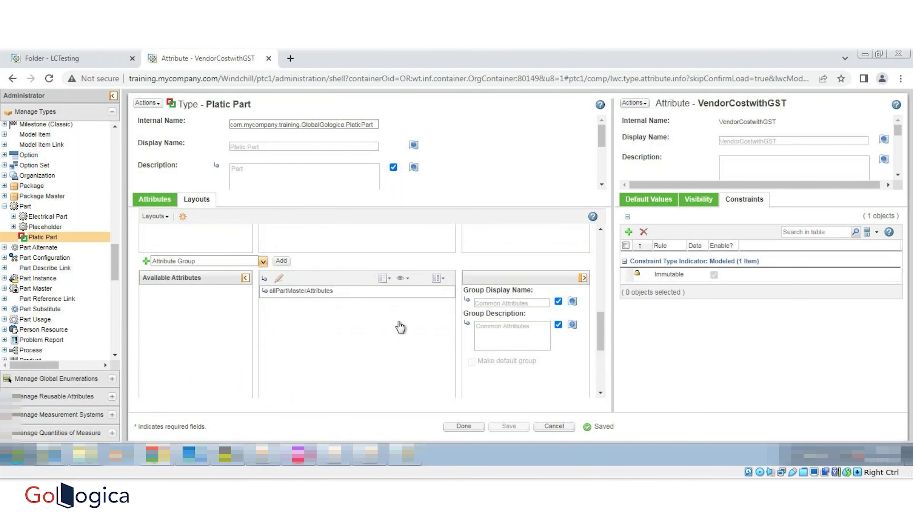
{"action": "scroll", "coordinate": [401, 326], "scroll_direction": "down", "scroll_amount": 2}
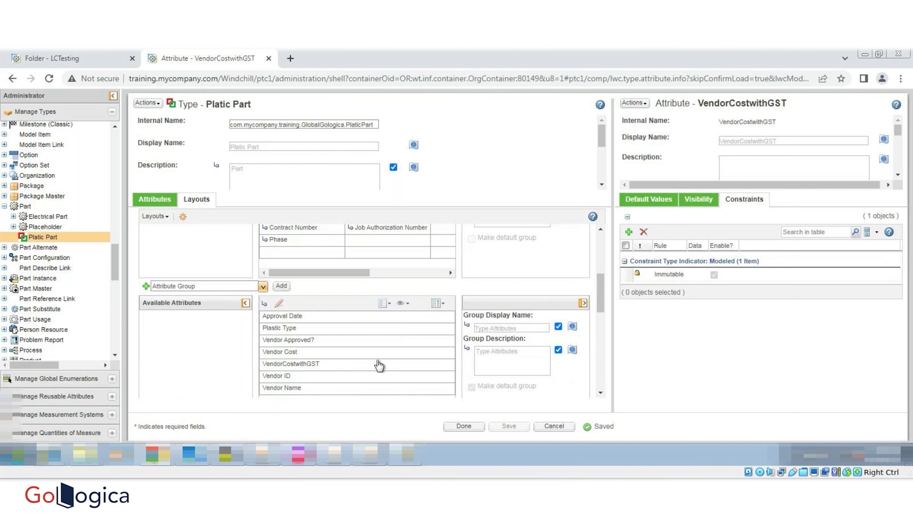
- Add a new attribute group directly below the Type Attributes group in the More Attributes Info Page Layout
{"action": "scroll", "coordinate": [377, 367], "scroll_direction": "down", "scroll_amount": 2}
{"action": "left_click", "coordinate": [281, 376]}
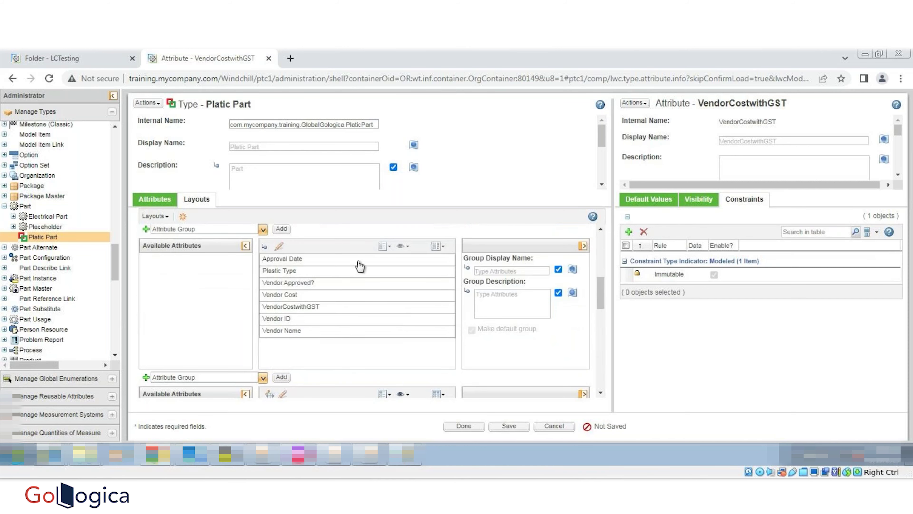
{"action": "scroll", "coordinate": [347, 343], "scroll_direction": "down", "scroll_amount": 4}
{"action": "scroll", "coordinate": [347, 343], "scroll_direction": "up", "scroll_amount": 3}
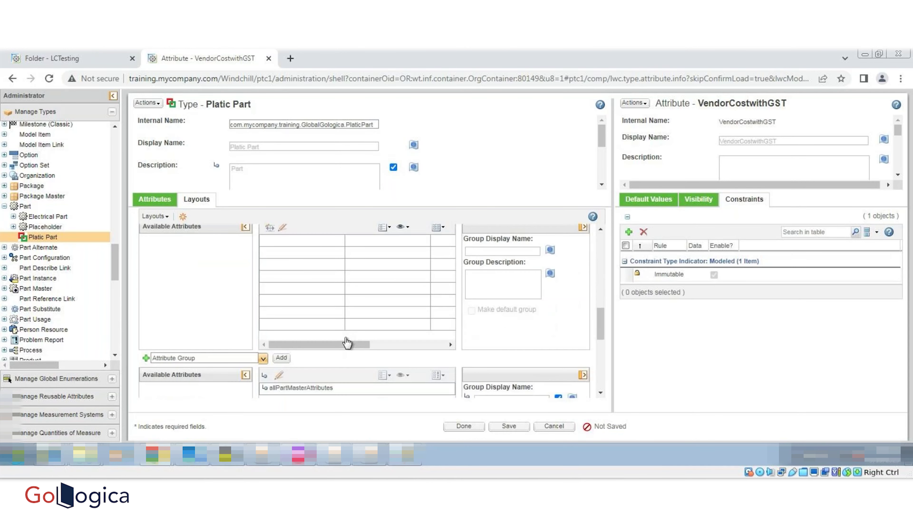
- Move all seven attributes, from Approval Date through Vendor Name, out of the Type Attributes group into the available attributes
{"action": "scroll", "coordinate": [297, 301], "scroll_direction": "down", "scroll_amount": 2}
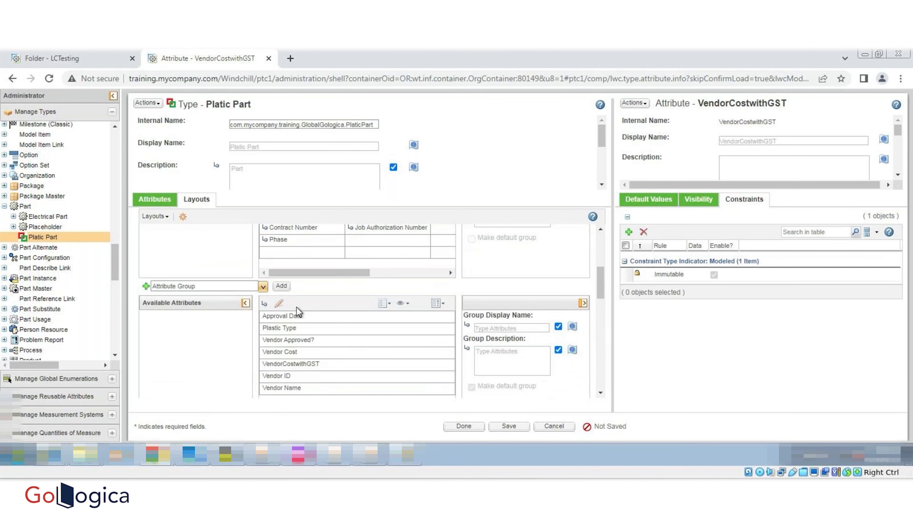
{"action": "left_click_drag", "start_coordinate": [296, 319], "coordinate": [216, 340]}
{"action": "left_click_drag", "start_coordinate": [287, 328], "coordinate": [196, 361]}
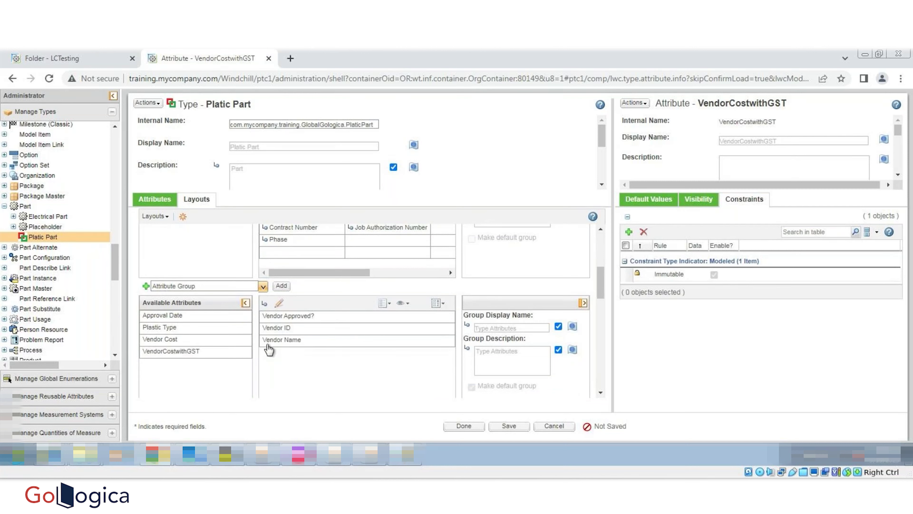
{"action": "left_click_drag", "start_coordinate": [282, 318], "coordinate": [225, 368]}
{"action": "left_click_drag", "start_coordinate": [285, 317], "coordinate": [203, 375]}
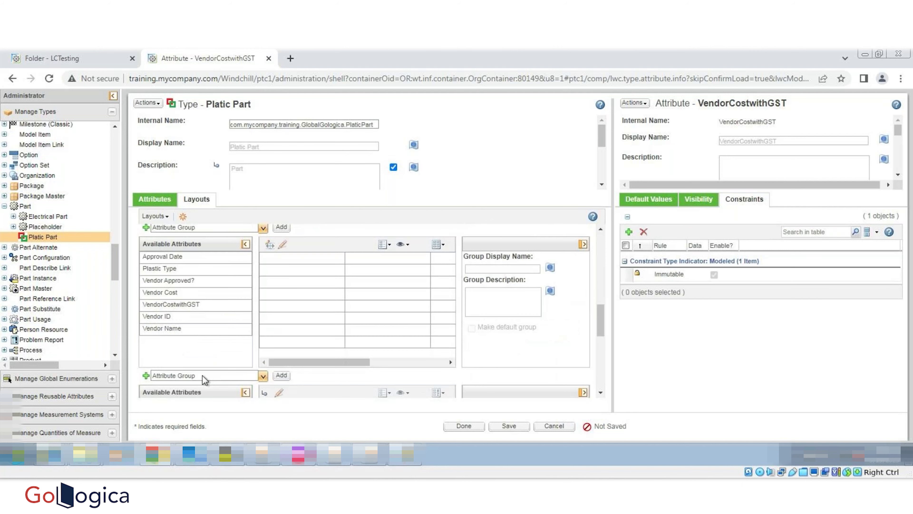
- Place Vendor ID, Vendor Name and Plastic Type side by side in the first row of the new attribute group
{"action": "scroll", "coordinate": [196, 338], "scroll_direction": "up", "scroll_amount": 3}
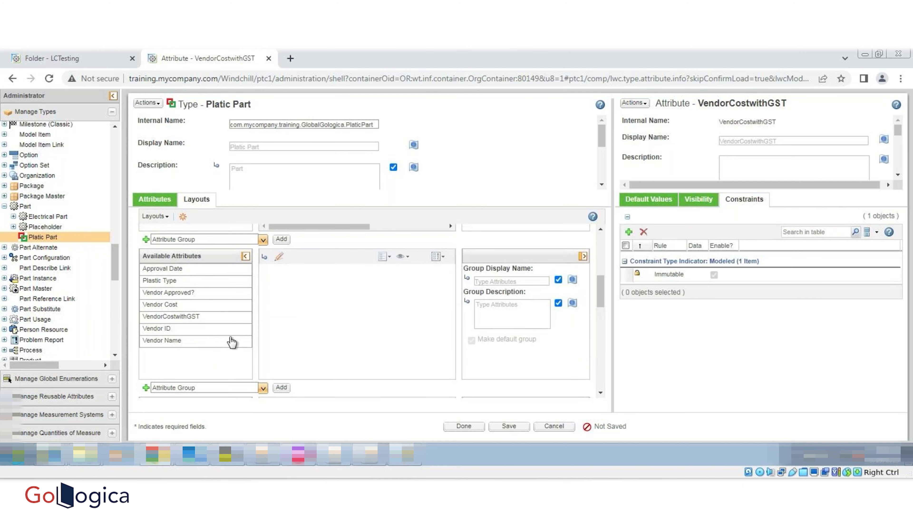
{"action": "scroll", "coordinate": [317, 323], "scroll_direction": "down", "scroll_amount": 2}
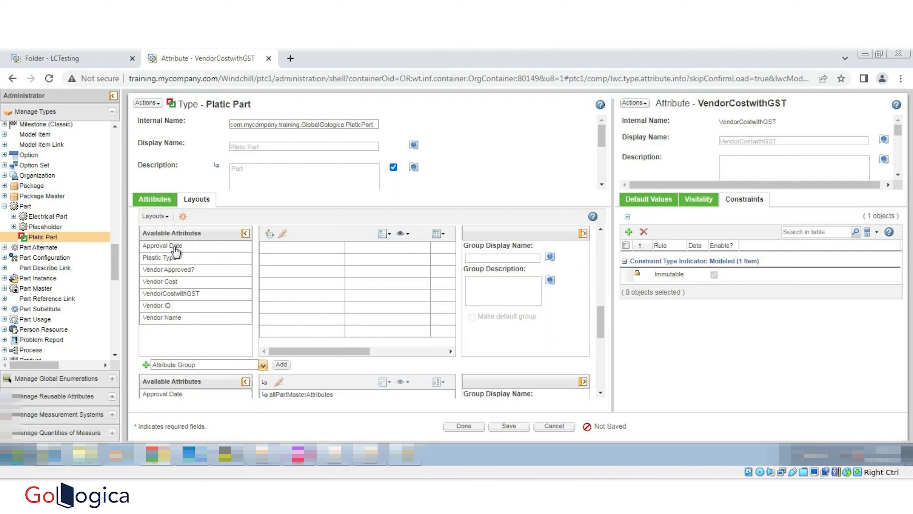
{"action": "left_click_drag", "start_coordinate": [154, 307], "coordinate": [287, 259]}
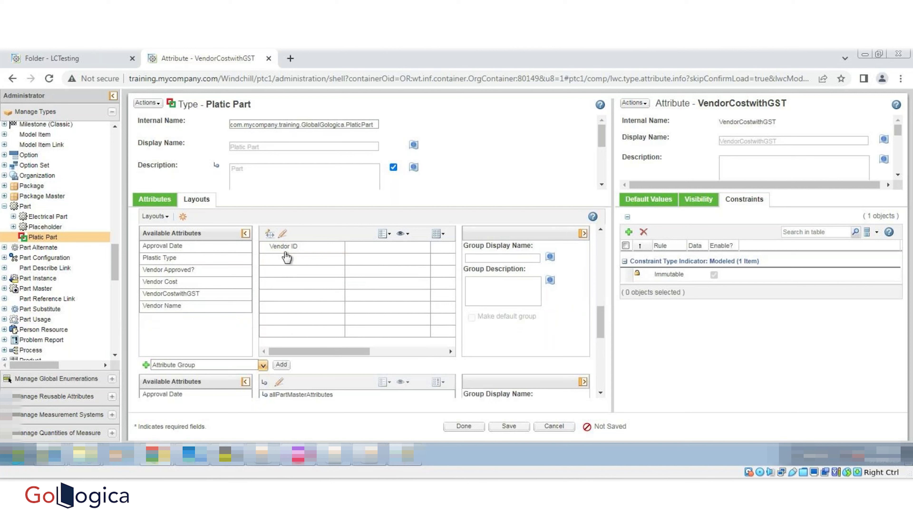
{"action": "left_click_drag", "start_coordinate": [167, 306], "coordinate": [372, 256]}
{"action": "left_click_drag", "start_coordinate": [163, 257], "coordinate": [439, 259]}
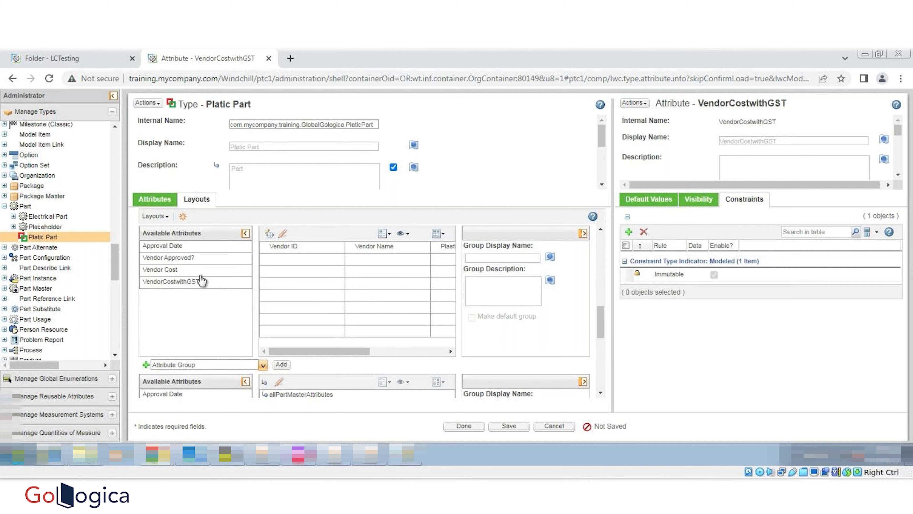
- Place Vendor Approved?, Approval Date and Vendor Cost in the new group's second row and VendorCostwithGST in the first column of its fourth row
{"action": "left_click_drag", "start_coordinate": [179, 258], "coordinate": [292, 268]}
{"action": "left_click_drag", "start_coordinate": [176, 248], "coordinate": [379, 259]}
{"action": "left_click_drag", "start_coordinate": [169, 249], "coordinate": [446, 259]}
{"action": "left_click_drag", "start_coordinate": [174, 247], "coordinate": [291, 312]}
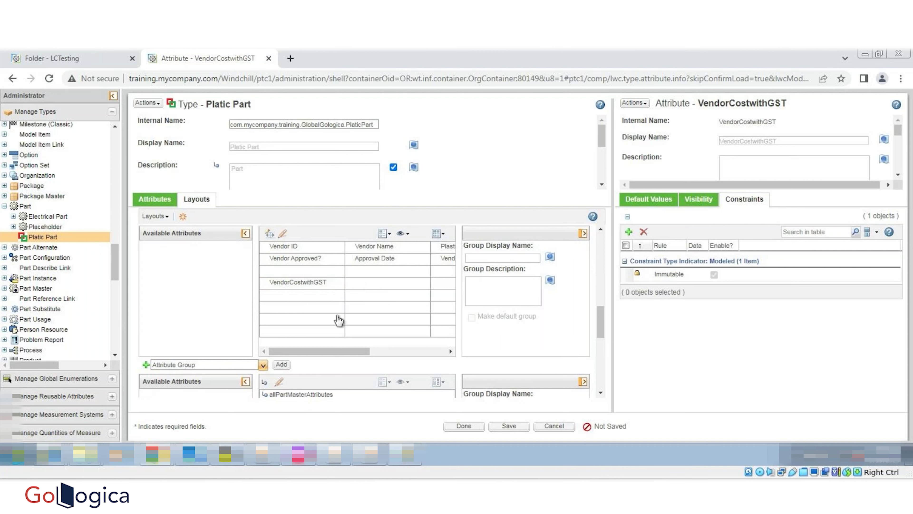
- Set the new group's display name to Vendor Attributes and save the More Attributes Info Page Layout
{"action": "left_click", "coordinate": [550, 257]}
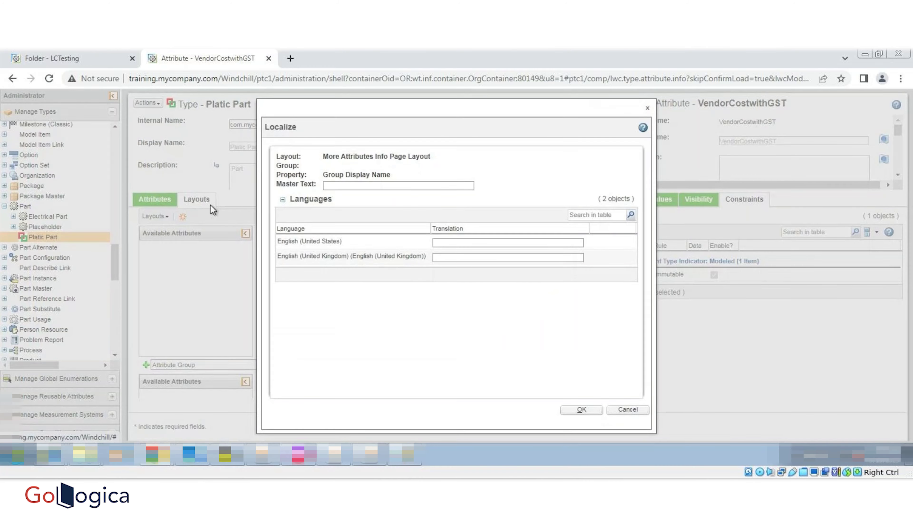
{"action": "left_click", "coordinate": [382, 184]}
{"action": "left_click", "coordinate": [414, 208]}
{"action": "left_click", "coordinate": [582, 410]}
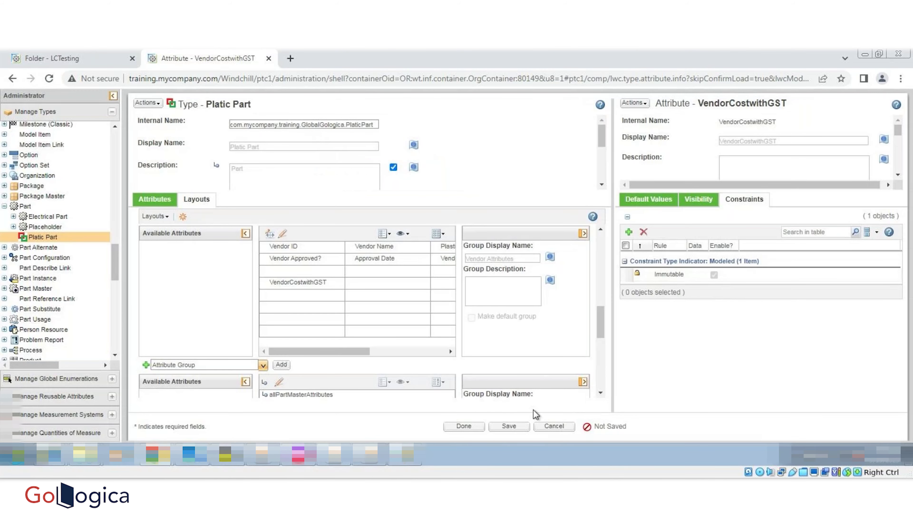
{"action": "left_click", "coordinate": [512, 432]}
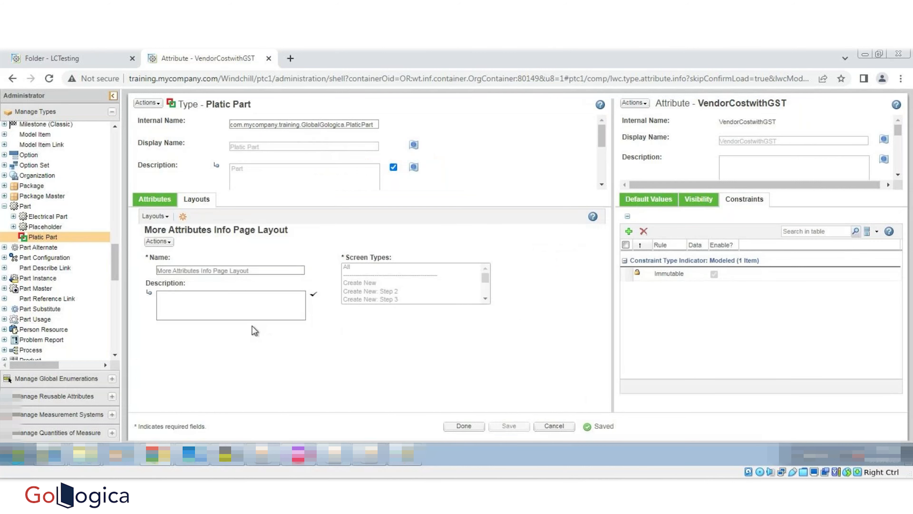
{"action": "scroll", "coordinate": [490, 294], "scroll_direction": "down", "scroll_amount": 10}
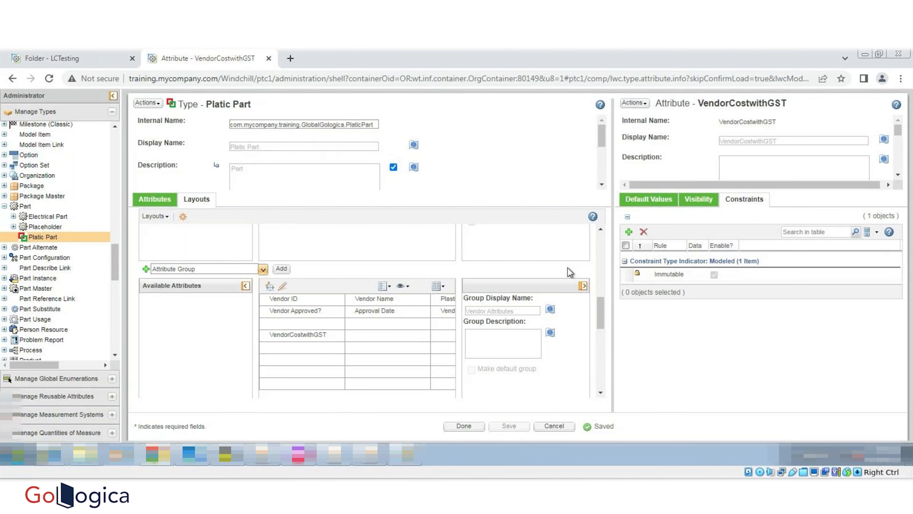
{"action": "scroll", "coordinate": [330, 294], "scroll_direction": "up", "scroll_amount": 5}
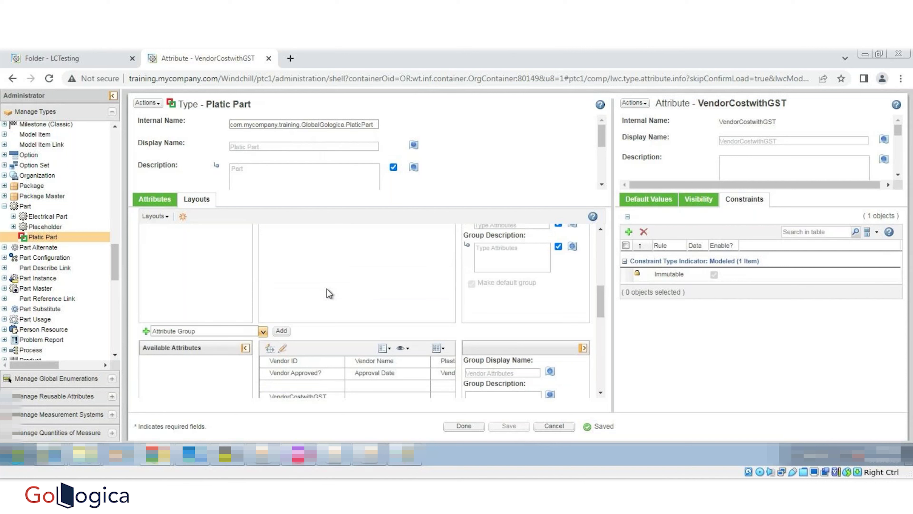
{"action": "scroll", "coordinate": [327, 293], "scroll_direction": "down", "scroll_amount": 6}
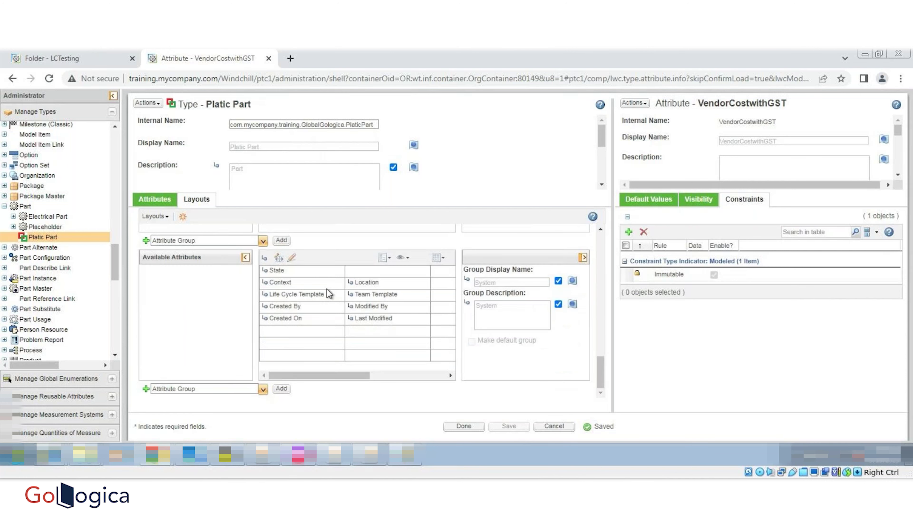
- Switch to the browser tab with the LCTesting folder and open the Folders page of the Super Drones product
{"action": "left_click", "coordinate": [54, 58]}
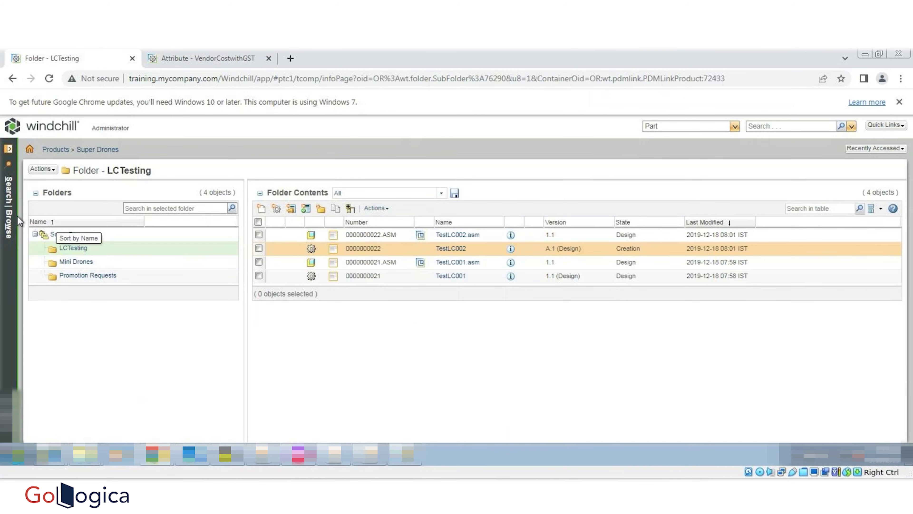
{"action": "left_click", "coordinate": [9, 224]}
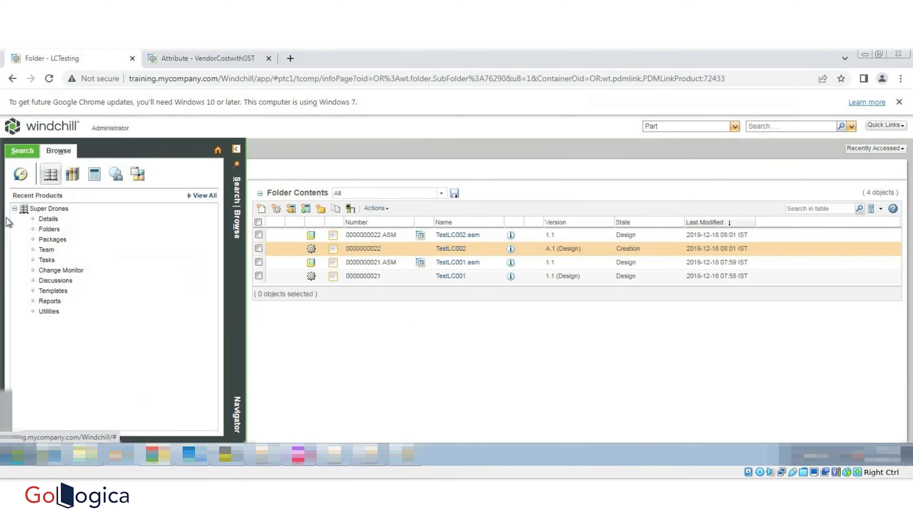
{"action": "left_click", "coordinate": [44, 229]}
{"action": "left_click", "coordinate": [157, 454]}
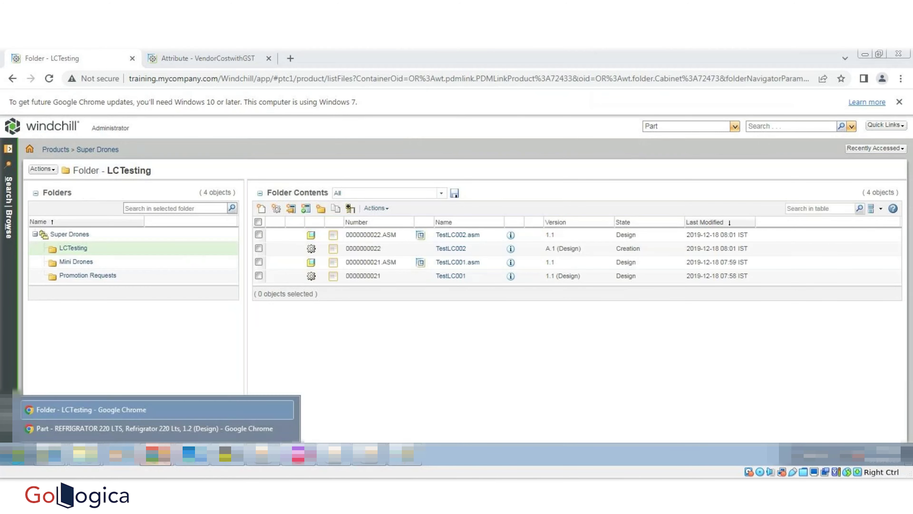
- Switch to the incognito browser window and open Refrigrator 220 Lts from the Parts folder of the Home Refrigrator product
{"action": "left_click", "coordinate": [162, 428]}
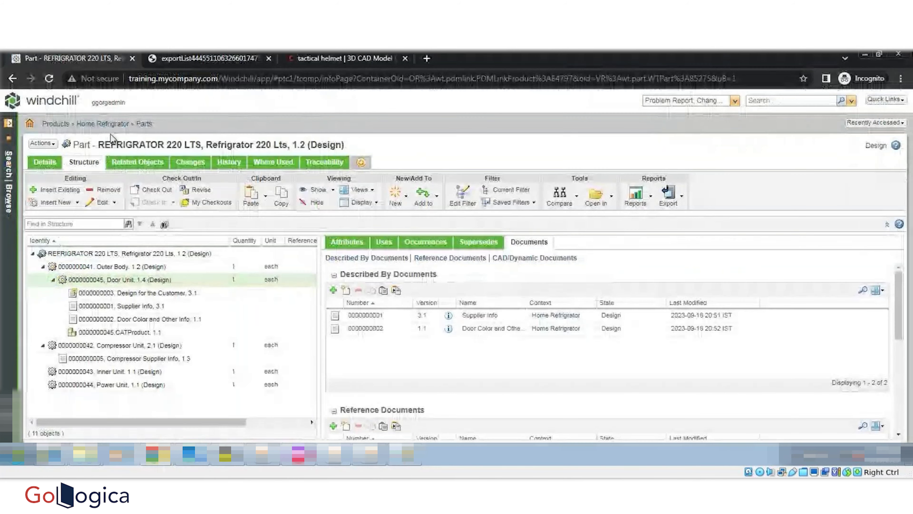
{"action": "left_click", "coordinate": [111, 124]}
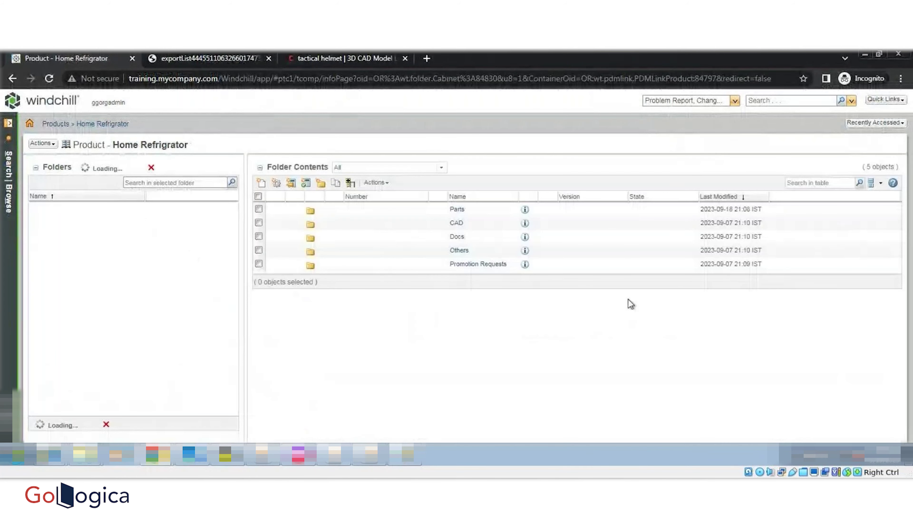
{"action": "left_click", "coordinate": [457, 210]}
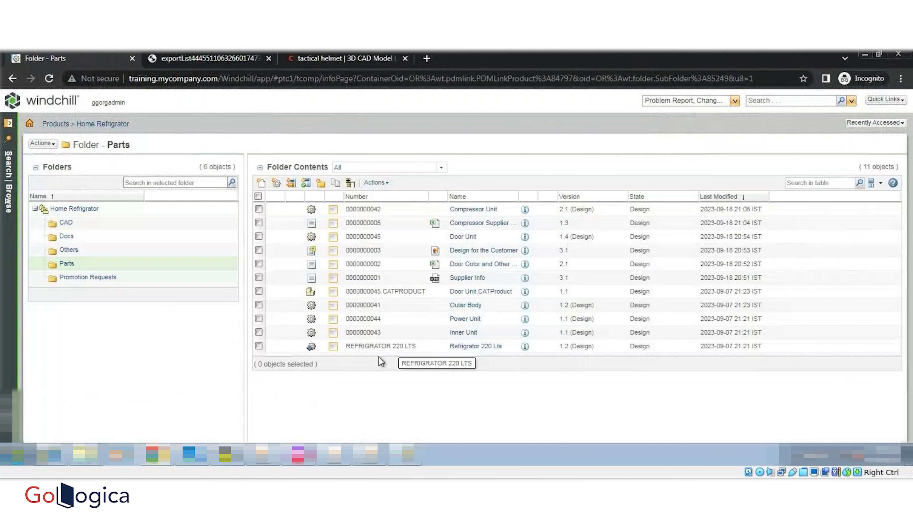
{"action": "left_click", "coordinate": [476, 346]}
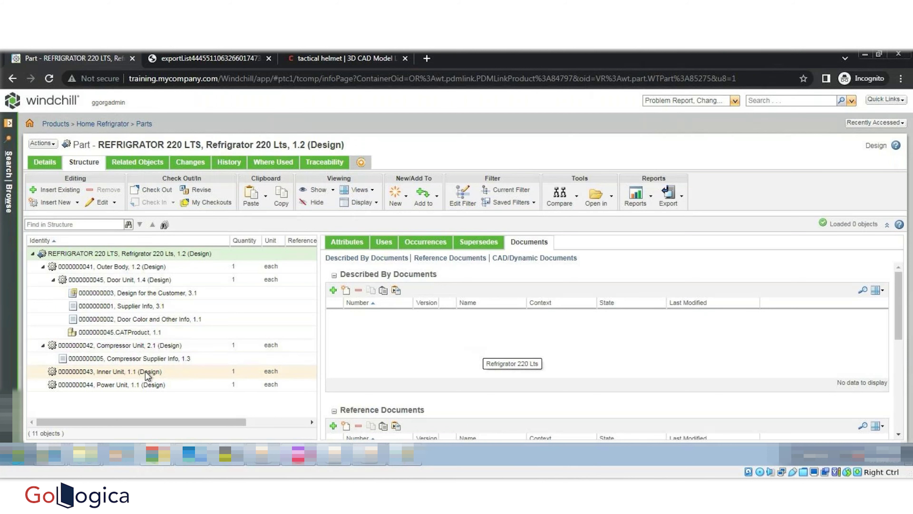
{"action": "left_click", "coordinate": [385, 243]}
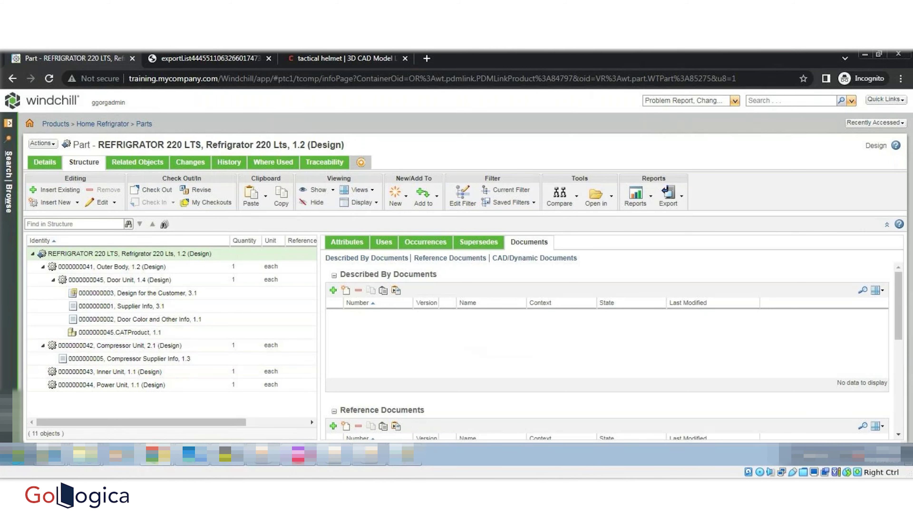
- Check the components of the Inner Unit in the Part Structure.xlsx spreadsheet and return to the refrigerator's structure in Windchill
{"action": "left_click", "coordinate": [298, 455]}
{"action": "scroll", "coordinate": [303, 346], "scroll_direction": "down", "scroll_amount": 3}
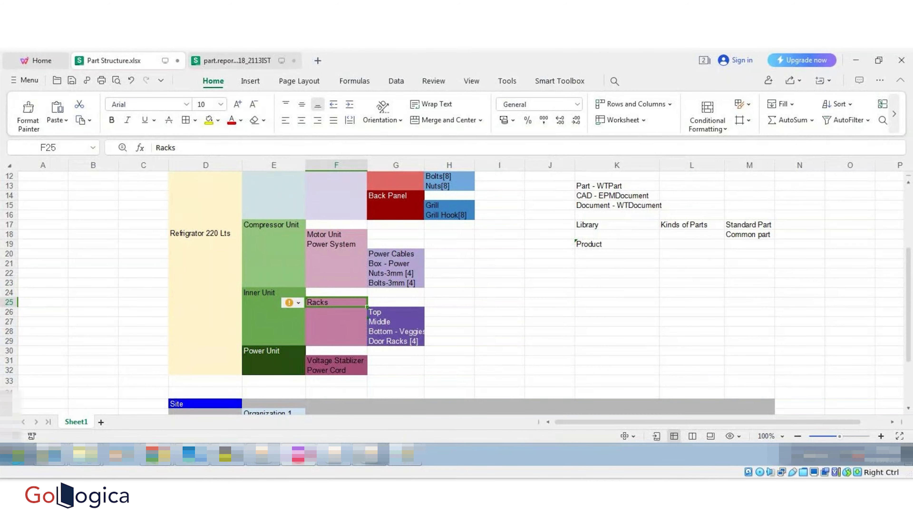
{"action": "key", "text": "alt+Tab"}
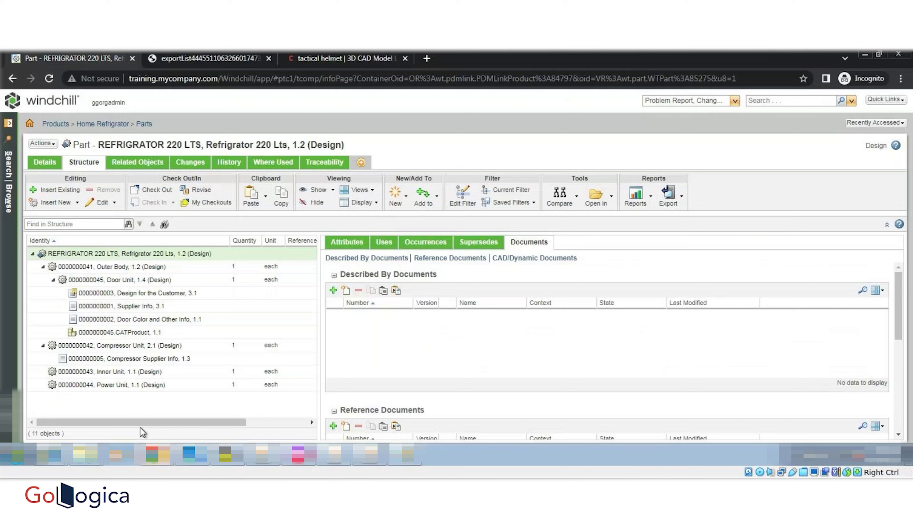
- Start inserting a new part under Inner Unit in the Refrigrator 220 Lts structure
{"action": "right_click", "coordinate": [126, 371]}
{"action": "left_click", "coordinate": [115, 374]}
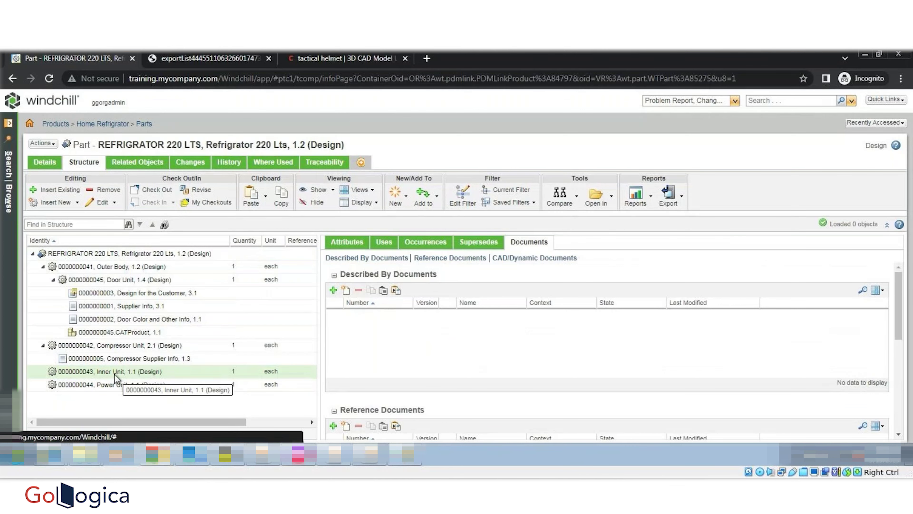
{"action": "right_click", "coordinate": [115, 374]}
{"action": "mouse_move", "coordinate": [151, 268]}
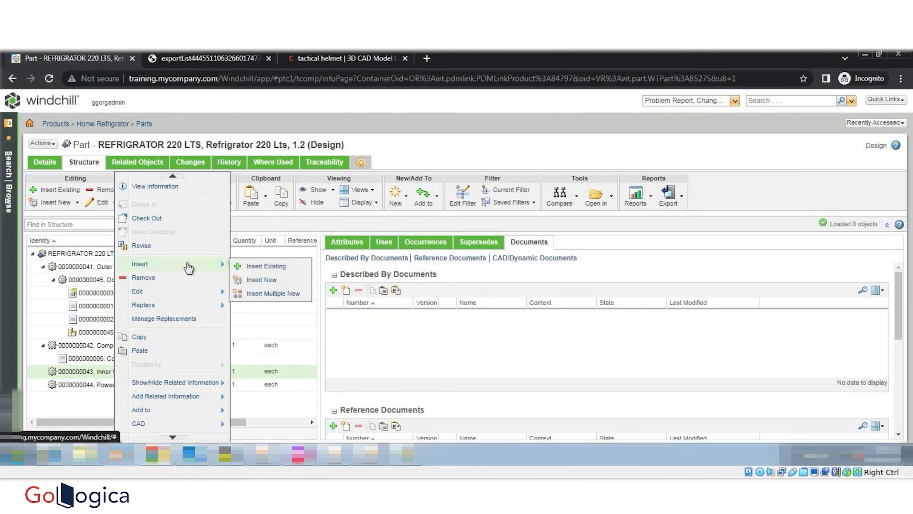
{"action": "left_click", "coordinate": [261, 279]}
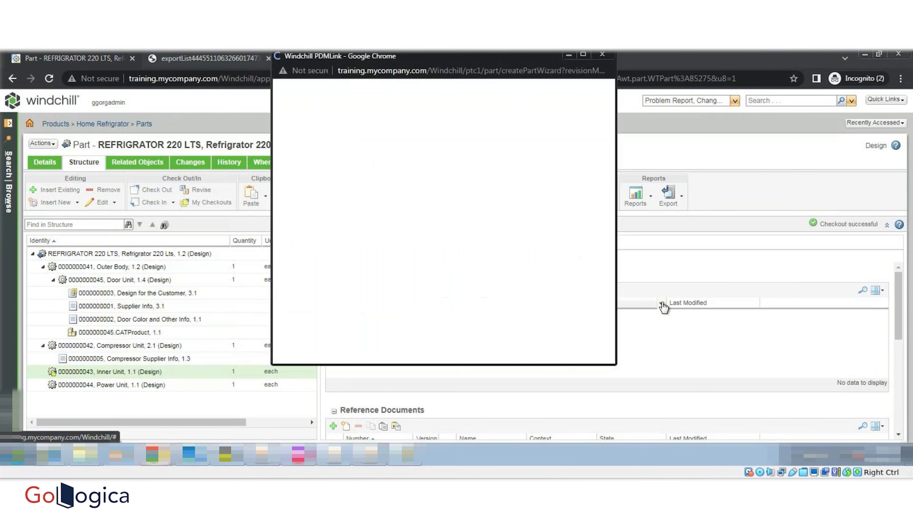
- Set the new part's type to Platic Part, name it Rack-Plastic-001 and maximize the New Part window
{"action": "left_click", "coordinate": [340, 141]}
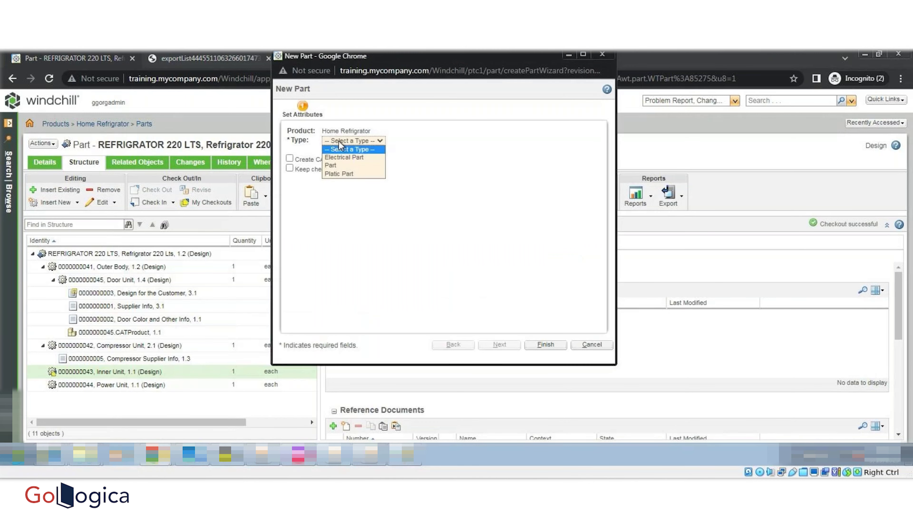
{"action": "left_click", "coordinate": [344, 173]}
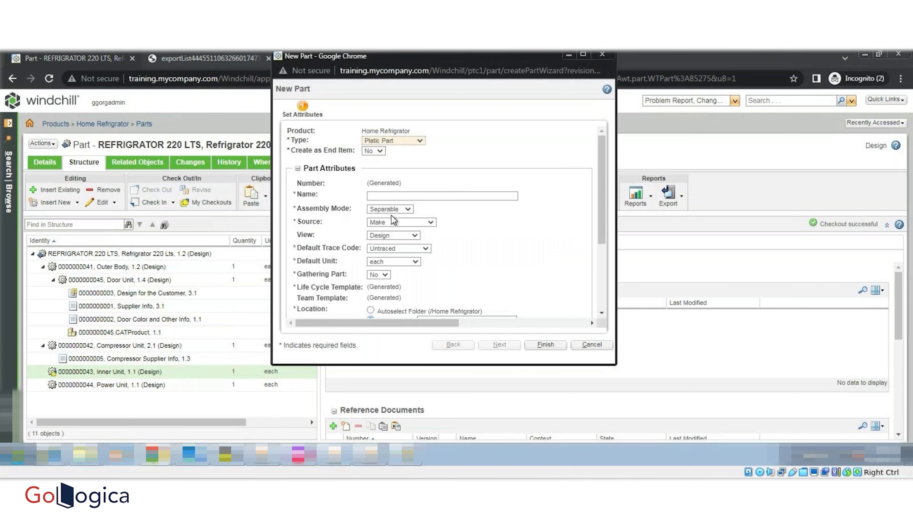
{"action": "left_click", "coordinate": [396, 195]}
{"action": "type", "text": "Rack-Plastic-001"}
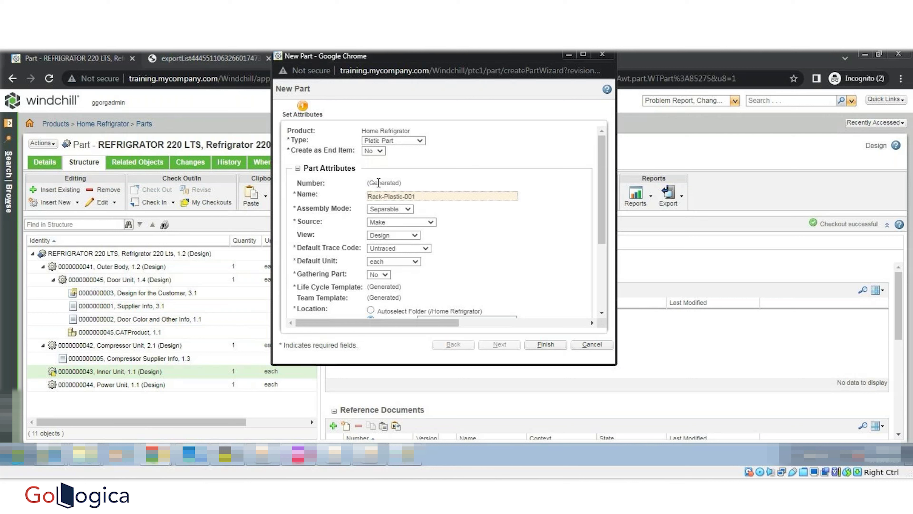
{"action": "scroll", "coordinate": [464, 235], "scroll_direction": "down", "scroll_amount": 1}
{"action": "scroll", "coordinate": [467, 239], "scroll_direction": "down", "scroll_amount": 1}
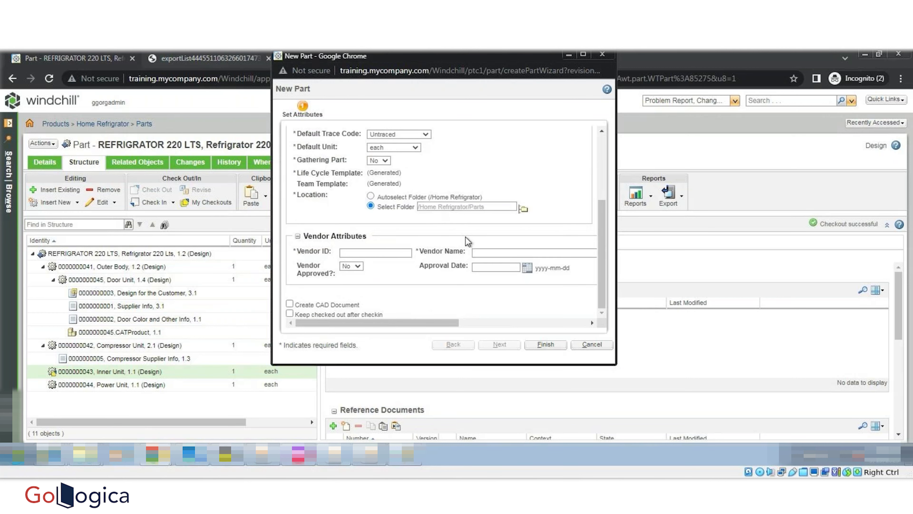
{"action": "left_click", "coordinate": [583, 54]}
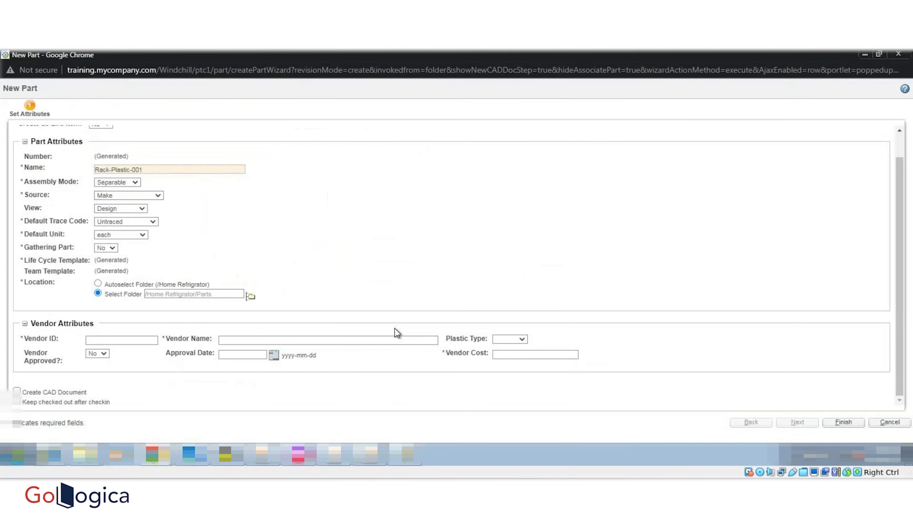
- Try to enter the text asdas as the Vendor ID to test the field's validation
{"action": "left_click", "coordinate": [130, 344]}
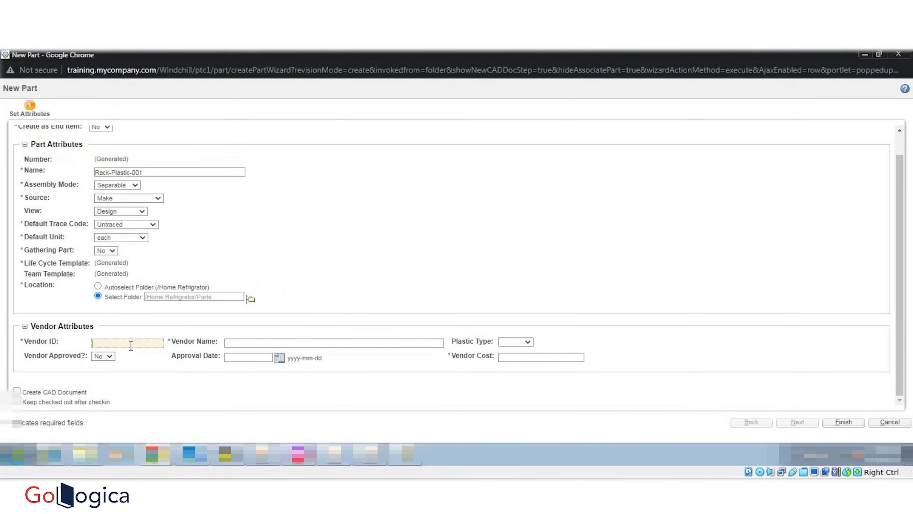
{"action": "type", "text": "asdas"}
{"action": "left_click", "coordinate": [50, 341]}
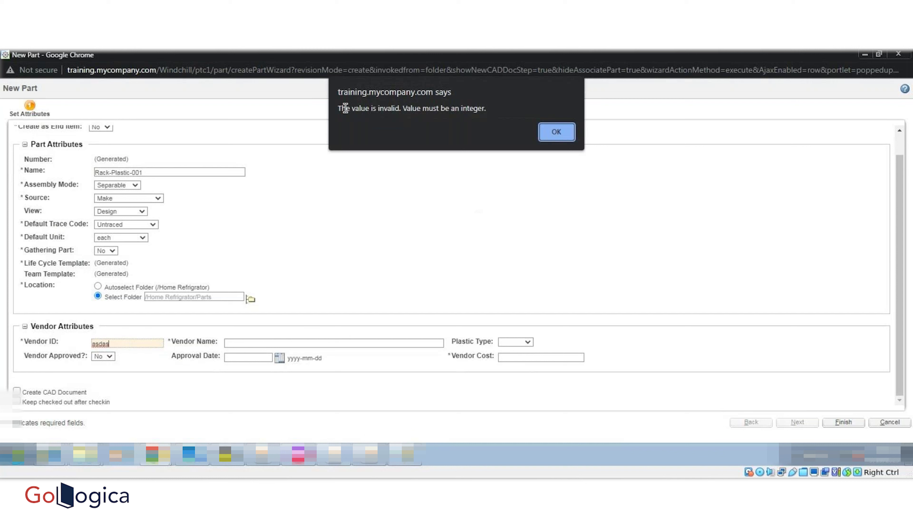
{"action": "left_click", "coordinate": [551, 131]}
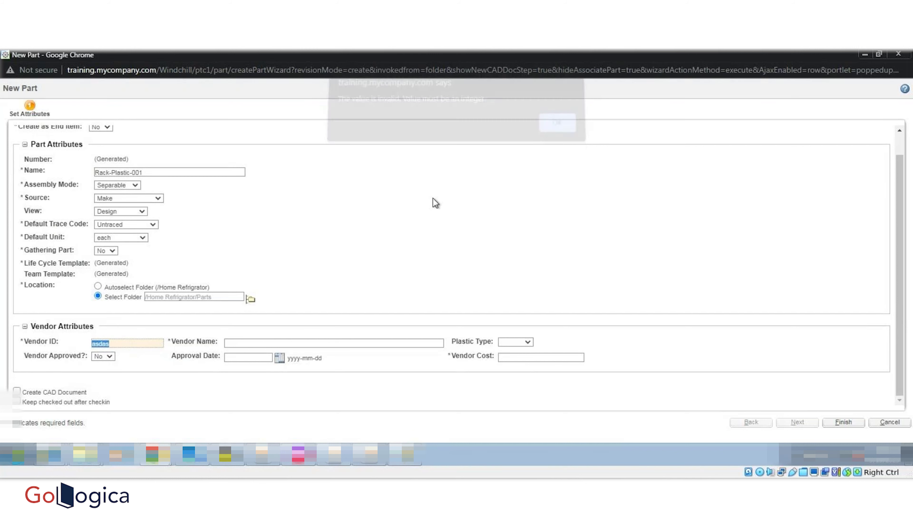
- Set Vendor ID to 112, Vendor Name to New Global Polimers and Plastic Type to Polimer
{"action": "type", "text": "112"}
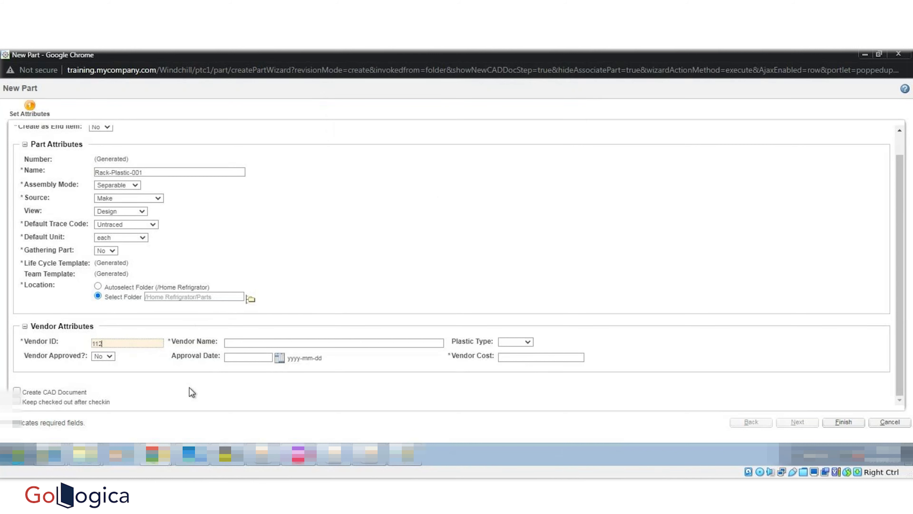
{"action": "left_click", "coordinate": [239, 341]}
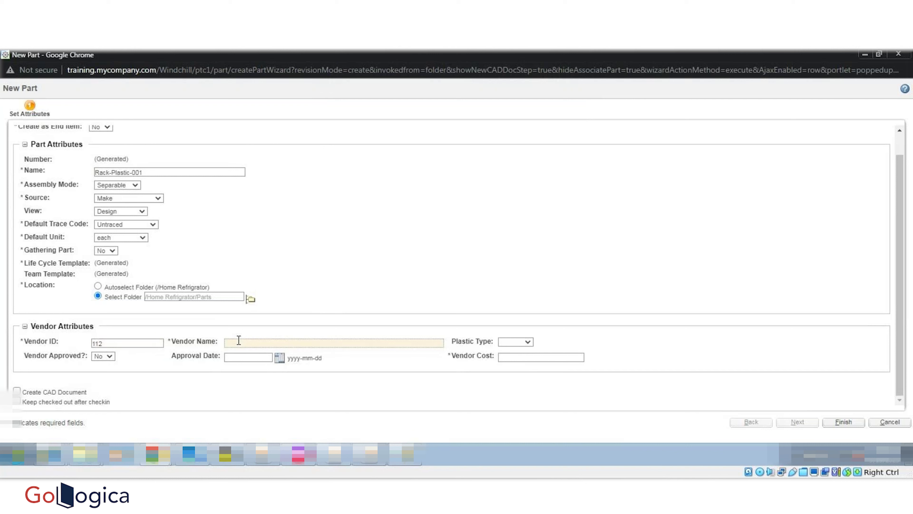
{"action": "type", "text": "New Global Polimers"}
{"action": "left_click", "coordinate": [509, 341]}
{"action": "left_click", "coordinate": [512, 359]}
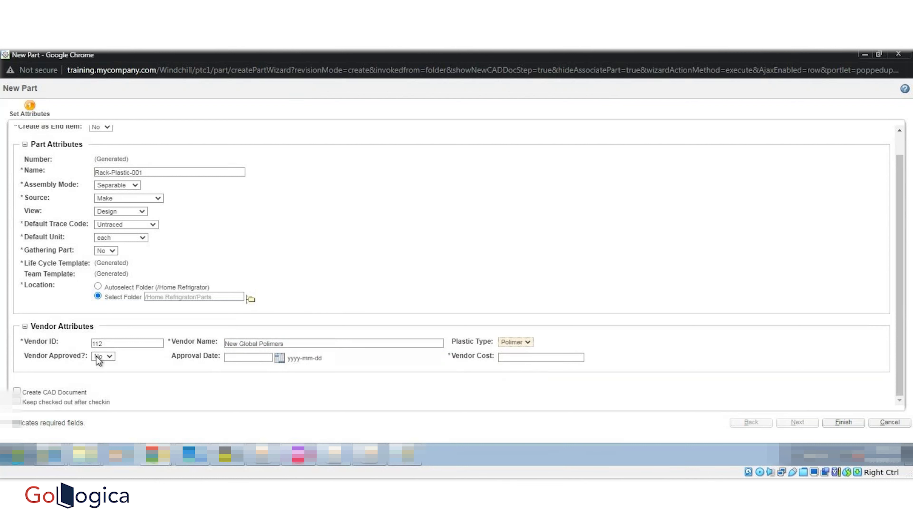
- Set Vendor Approved? to Yes, Approval Date to 2023-09-05 and Vendor Cost to 563.23, and finish creating the part
{"action": "left_click", "coordinate": [102, 358]}
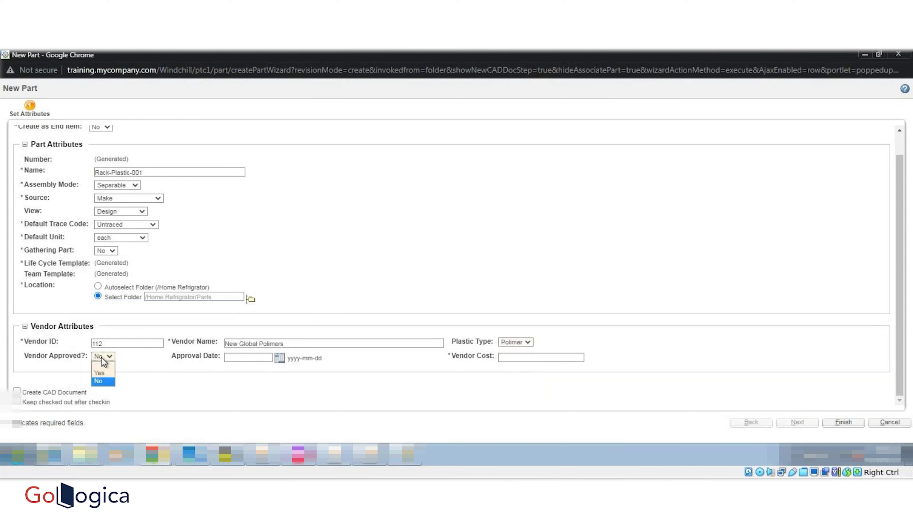
{"action": "left_click", "coordinate": [100, 372]}
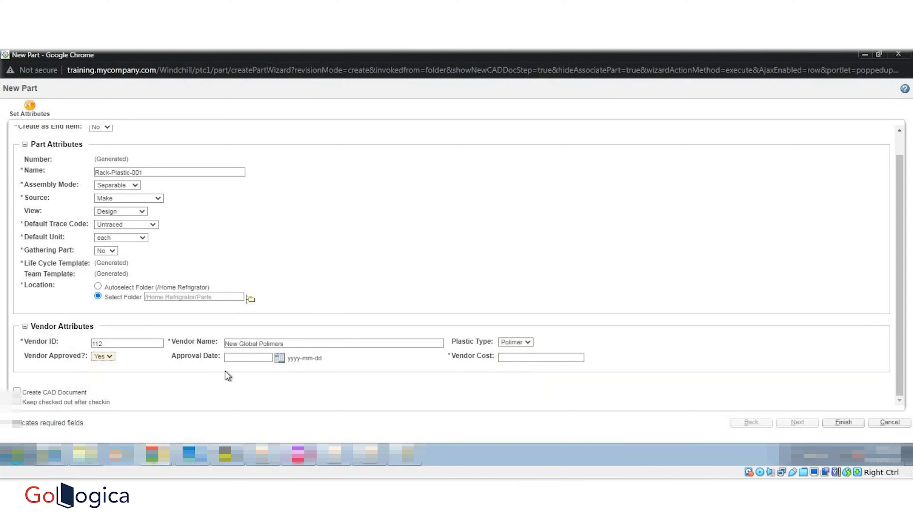
{"action": "left_click", "coordinate": [279, 359]}
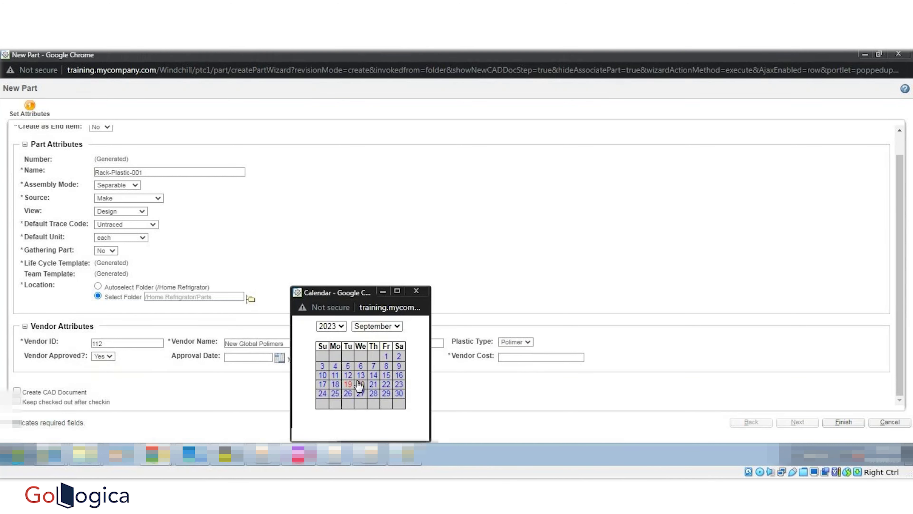
{"action": "left_click", "coordinate": [348, 366]}
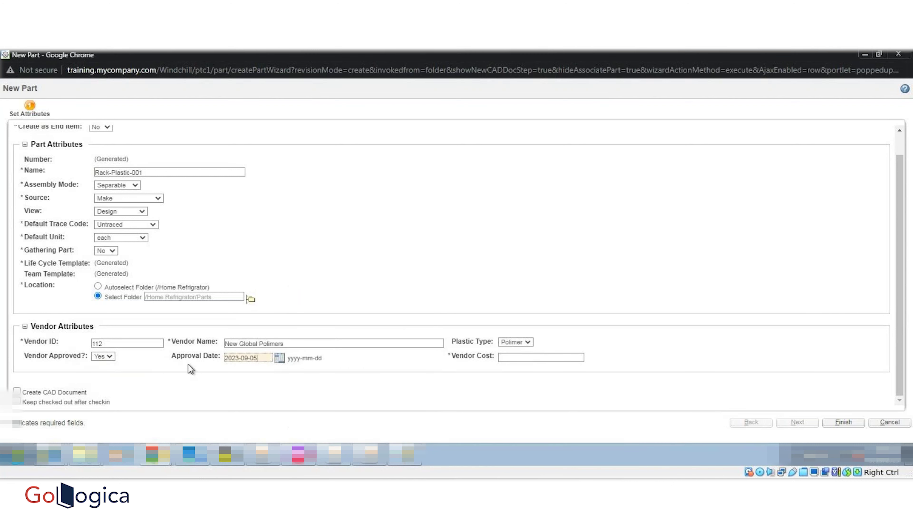
{"action": "left_click", "coordinate": [508, 358]}
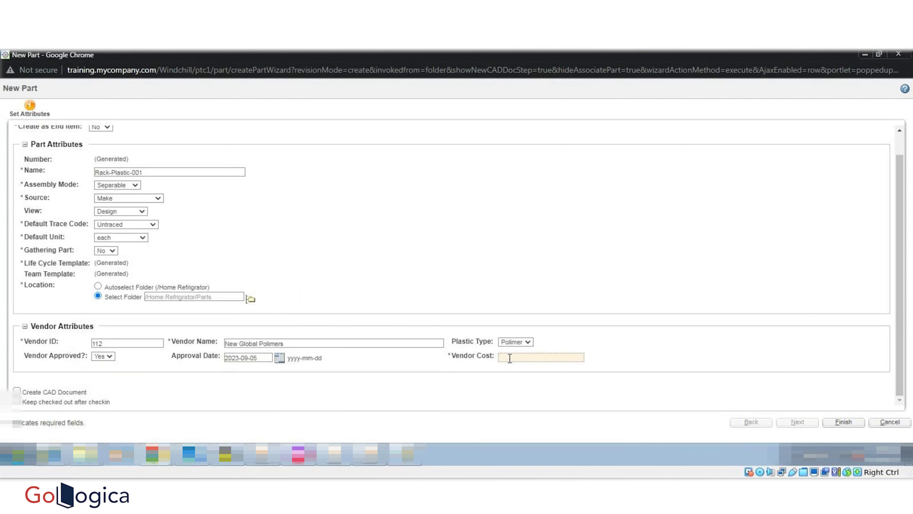
{"action": "type", "text": "563.23"}
{"action": "left_click", "coordinate": [843, 422]}
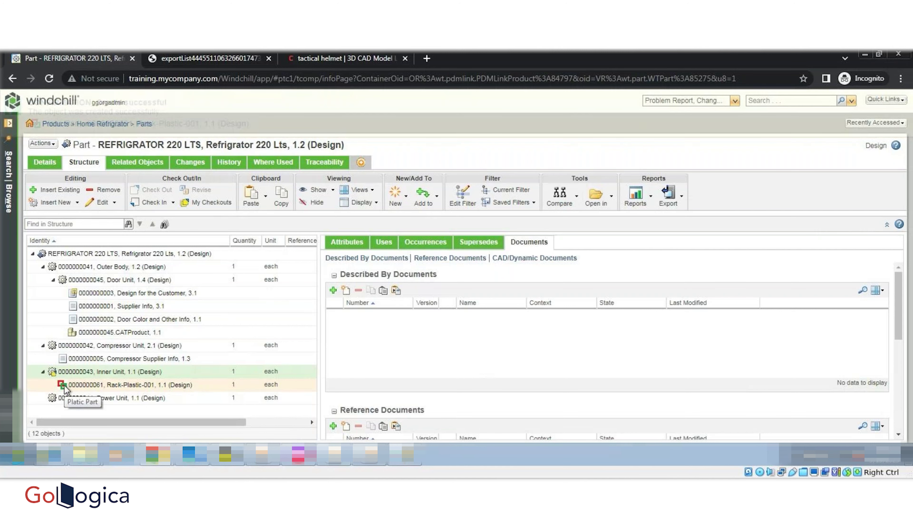
- Open the information page of Rack-Plastic-001 from the structure under Inner Unit
{"action": "left_click", "coordinate": [129, 384]}
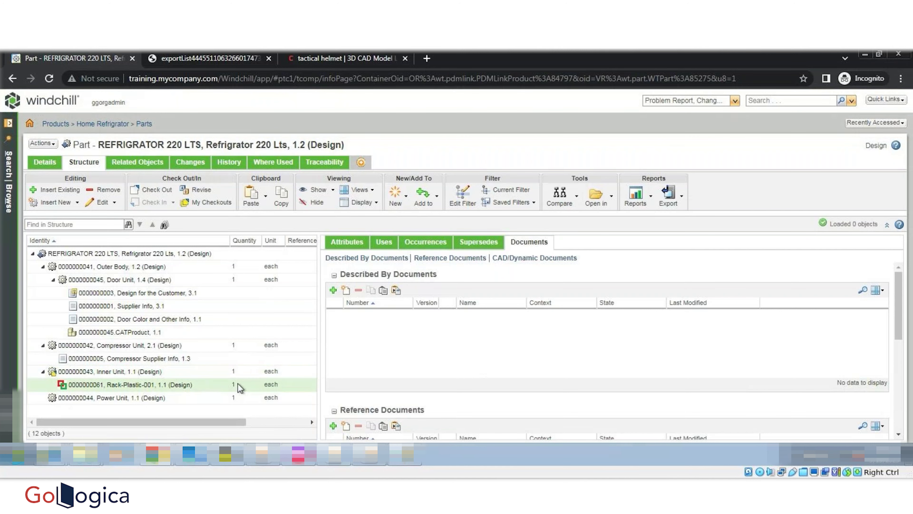
{"action": "right_click", "coordinate": [164, 387]}
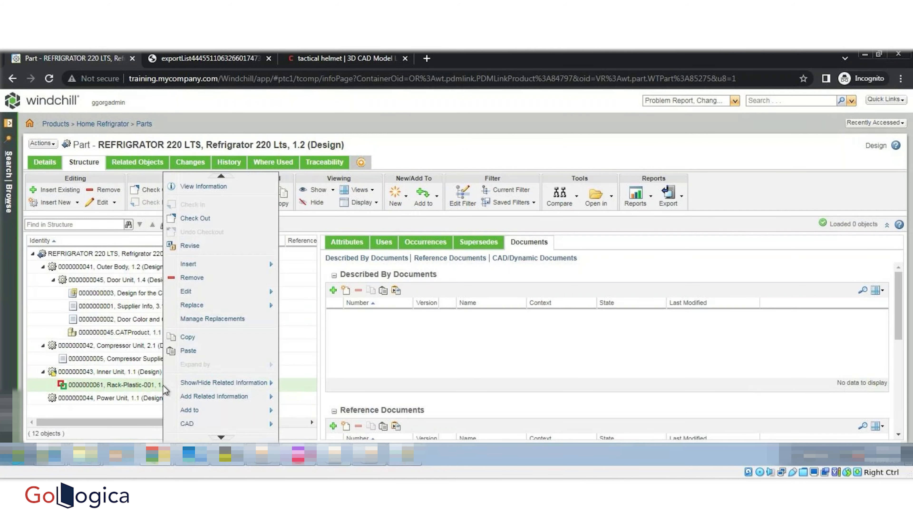
{"action": "left_click", "coordinate": [209, 187]}
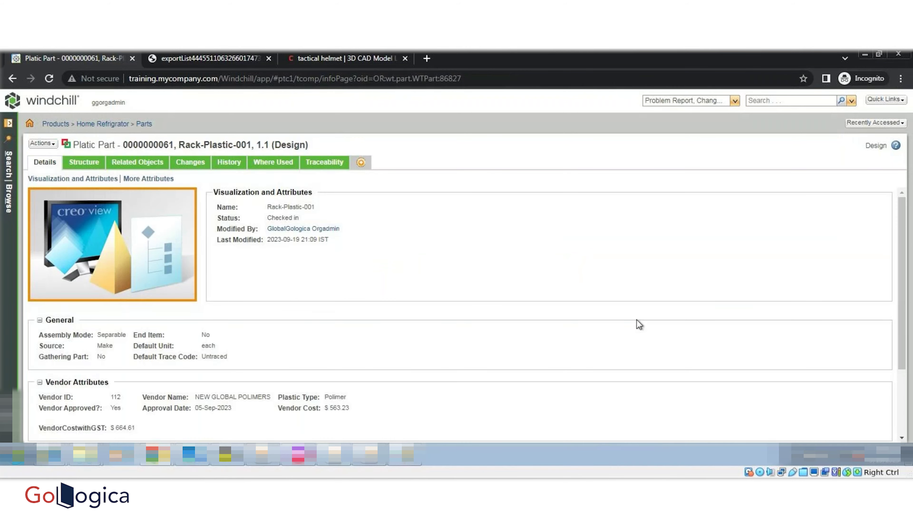
- Examine the part's Vendor Attributes, including Vendor Name, Vendor Approved?, Approval Date, Vendor Cost and VendorCostwithGST
{"action": "scroll", "coordinate": [291, 287], "scroll_direction": "down", "scroll_amount": 3}
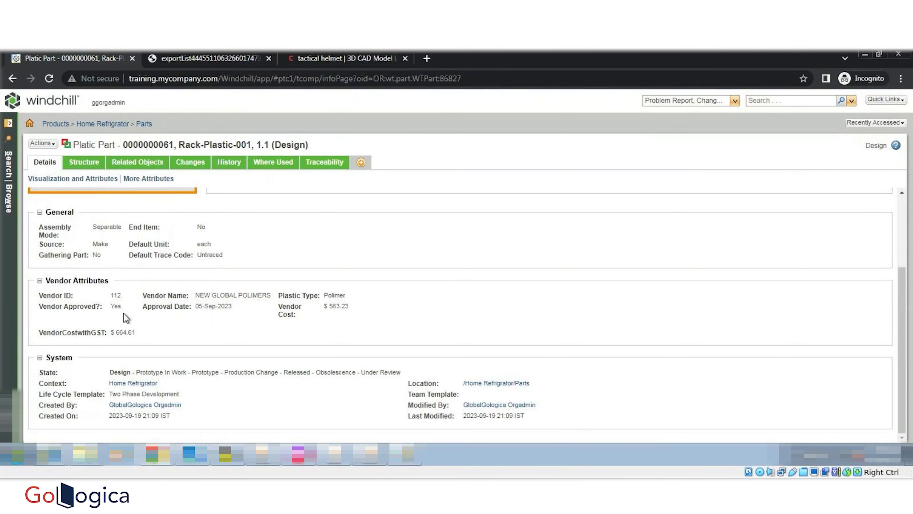
{"action": "double_click", "coordinate": [331, 310]}
{"action": "double_click", "coordinate": [122, 332]}
{"action": "left_click", "coordinate": [117, 306]}
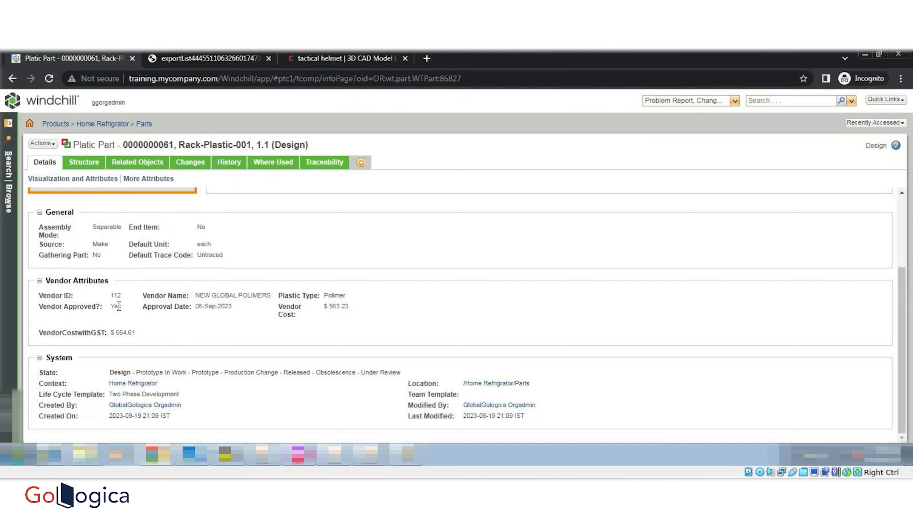
{"action": "double_click", "coordinate": [208, 307]}
{"action": "double_click", "coordinate": [210, 306]}
{"action": "left_click", "coordinate": [216, 306]}
{"action": "left_click_drag", "start_coordinate": [196, 295], "coordinate": [270, 297]}
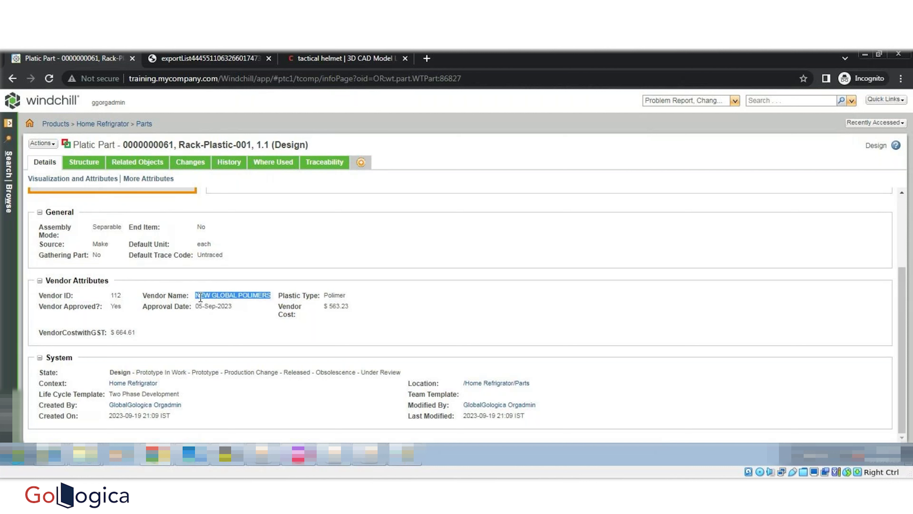
{"action": "left_click", "coordinate": [237, 302]}
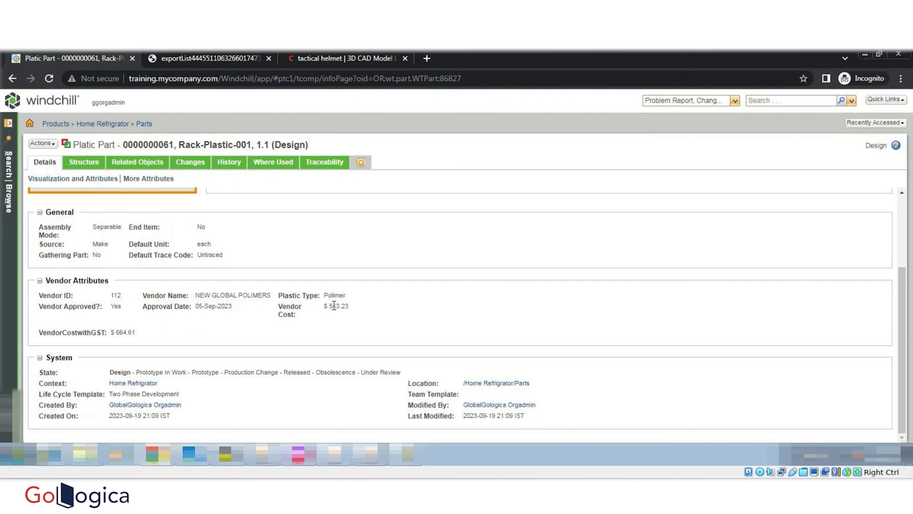
{"action": "double_click", "coordinate": [126, 332]}
{"action": "left_click", "coordinate": [206, 346]}
{"action": "scroll", "coordinate": [196, 335], "scroll_direction": "up", "scroll_amount": 3}
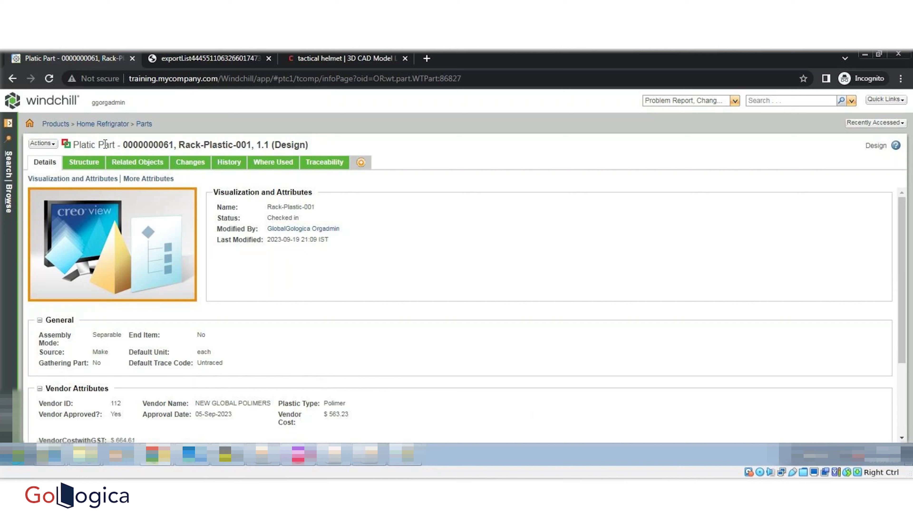
- Examine Rack-Plastic-001's general, vendor and system attributes, including its Life Cycle Template and the full list of lifecycle states
{"action": "scroll", "coordinate": [261, 274], "scroll_direction": "down", "scroll_amount": 3}
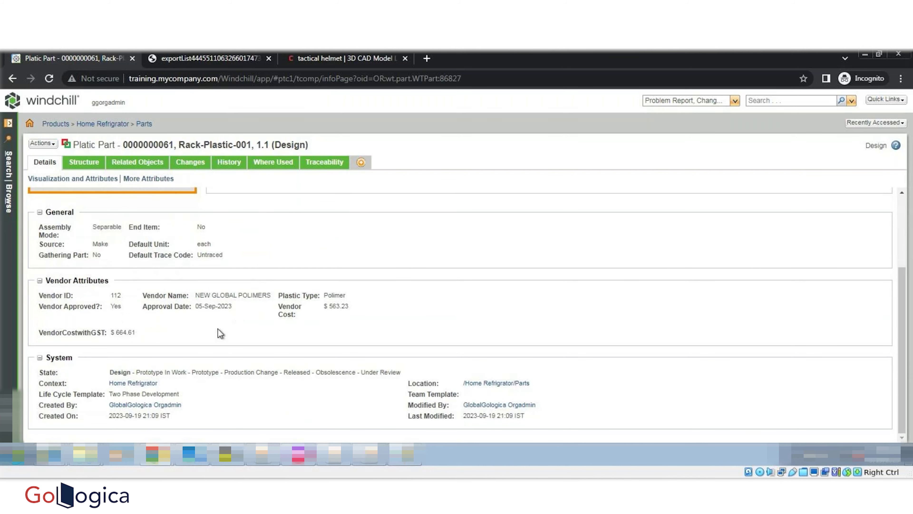
{"action": "scroll", "coordinate": [221, 333], "scroll_direction": "up", "scroll_amount": 3}
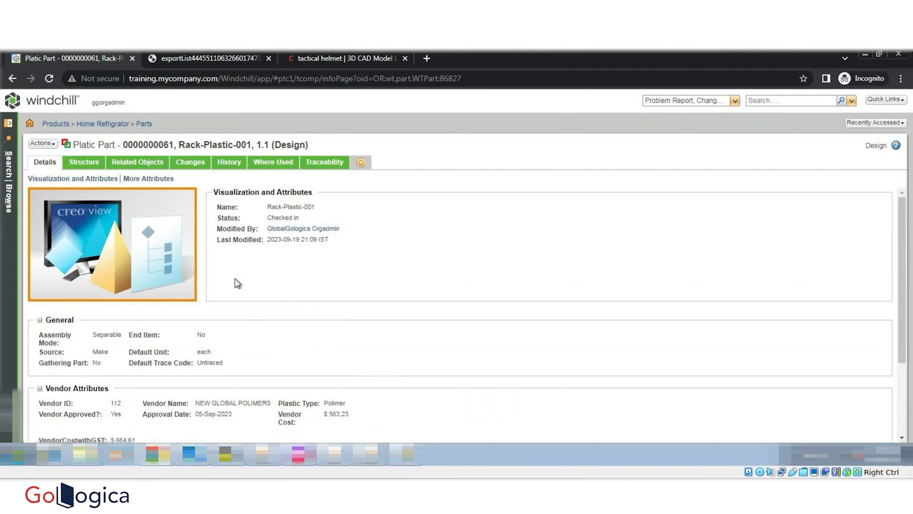
{"action": "scroll", "coordinate": [244, 355], "scroll_direction": "down", "scroll_amount": 3}
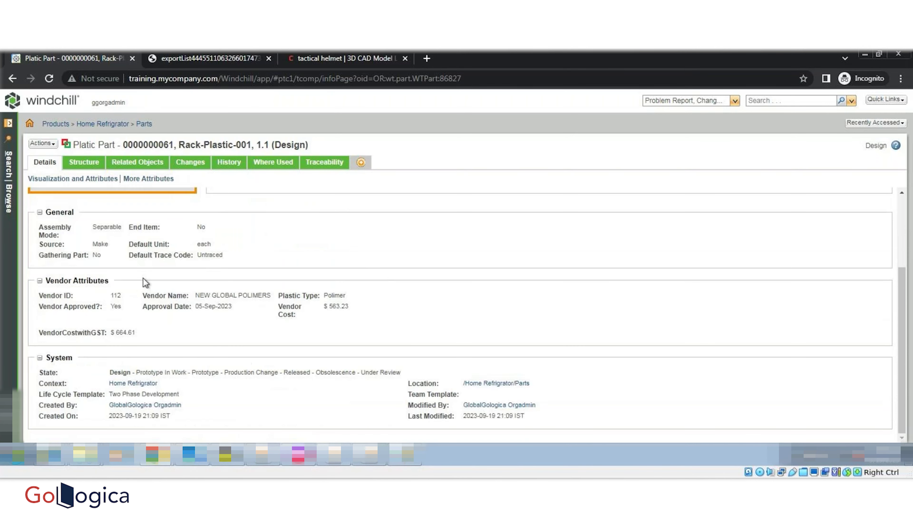
{"action": "double_click", "coordinate": [75, 146]}
{"action": "left_click_drag", "start_coordinate": [111, 394], "coordinate": [183, 394]}
{"action": "left_click", "coordinate": [204, 401]}
{"action": "left_click_drag", "start_coordinate": [401, 373], "coordinate": [114, 374]}
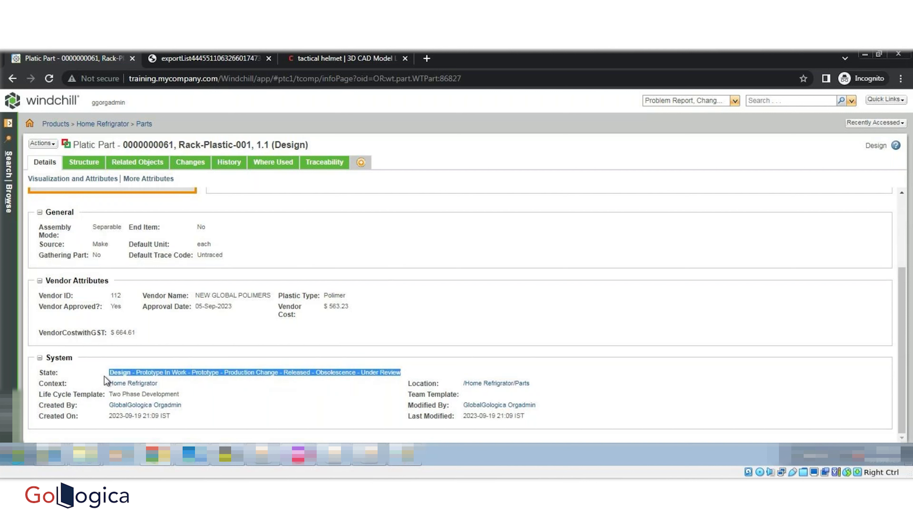
{"action": "left_click", "coordinate": [159, 327]}
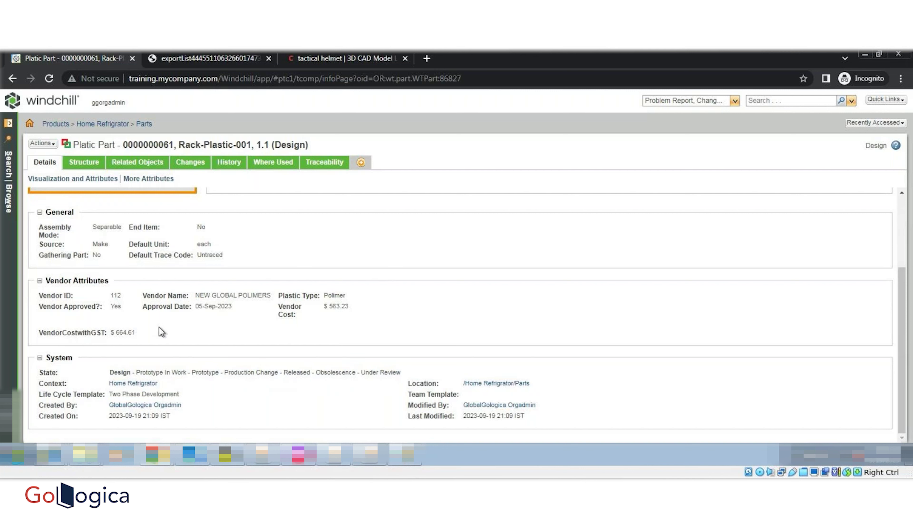
- Review the Platic Part type name in the part's heading alongside its lifecycle states from Design to Production Change
{"action": "double_click", "coordinate": [82, 143]}
{"action": "left_click", "coordinate": [111, 143]}
{"action": "double_click", "coordinate": [111, 143]}
{"action": "double_click", "coordinate": [80, 144]}
{"action": "left_click_drag", "start_coordinate": [109, 372], "coordinate": [280, 372]}
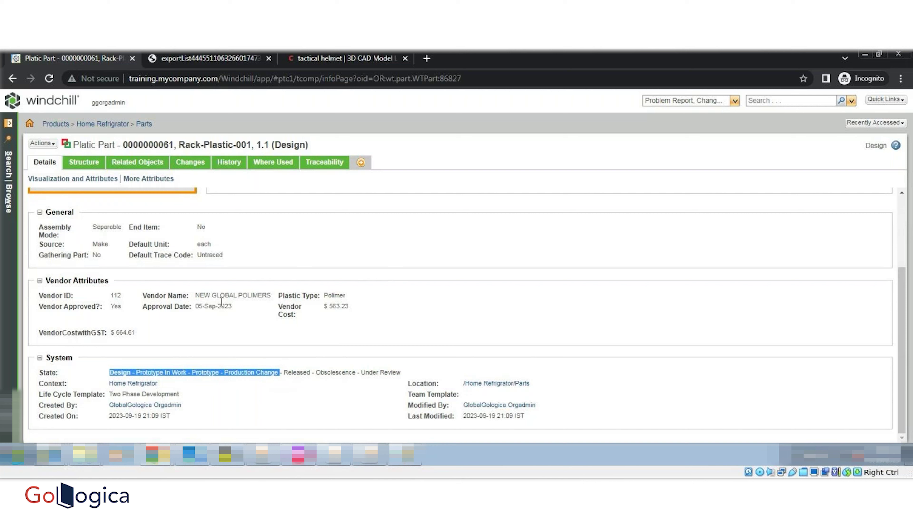
{"action": "left_click", "coordinate": [211, 316]}
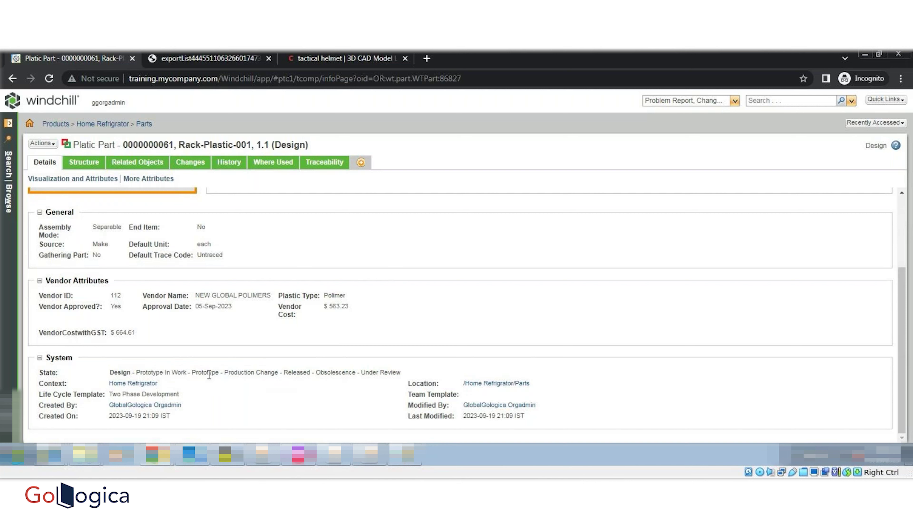
{"action": "double_click", "coordinate": [93, 144]}
{"action": "left_click", "coordinate": [211, 247]}
- Return to the Parts folder of Home Refrigrator and make the Folder Contents table slightly taller
{"action": "scroll", "coordinate": [245, 293], "scroll_direction": "up", "scroll_amount": 3}
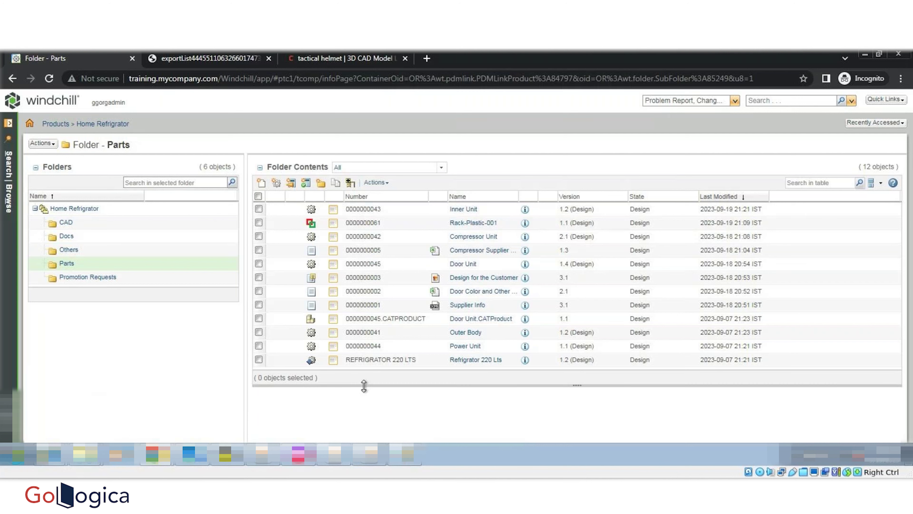
{"action": "mouse_move", "coordinate": [572, 385]}
{"action": "left_mouse_down"}
{"action": "mouse_move", "coordinate": [570, 406]}
{"action": "mouse_move", "coordinate": [570, 390]}
{"action": "left_mouse_up"}
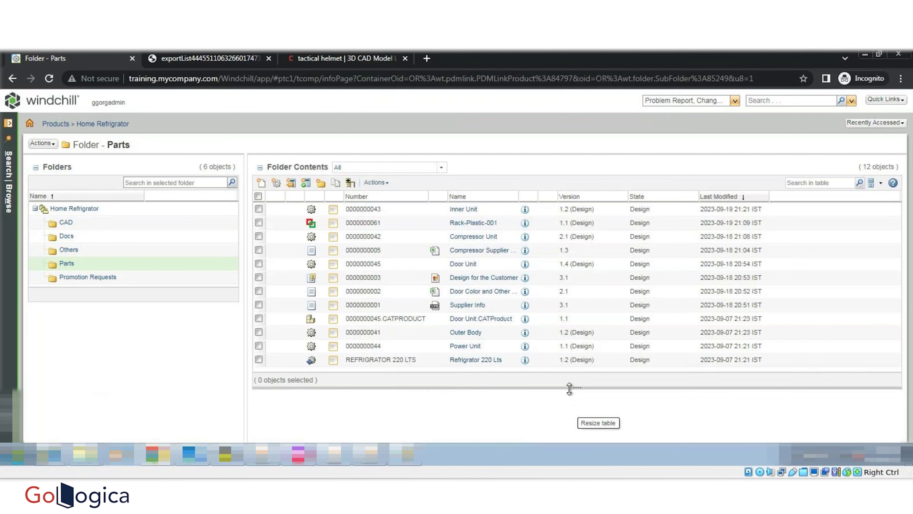